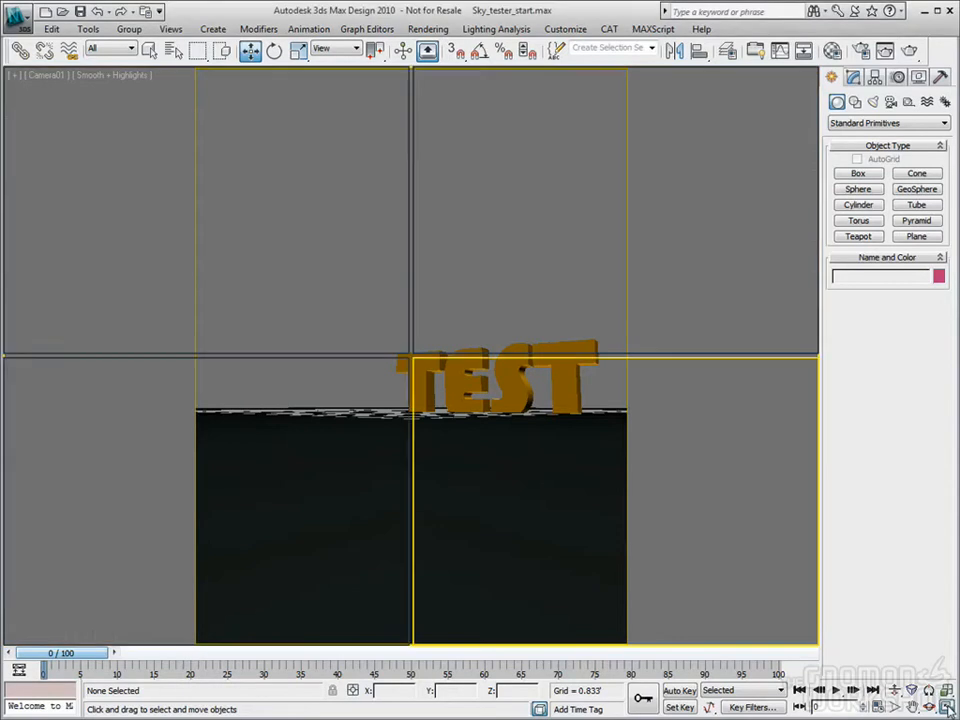
Restore the Top, Front, Left and Camera01 layout and select the ground plane
{"action": "left_click", "coordinate": [252, 298]}
{"action": "scroll", "coordinate": [208, 237], "scroll_direction": "down", "scroll_amount": 5}
{"action": "scroll", "coordinate": [208, 237], "scroll_direction": "up", "scroll_amount": 5}
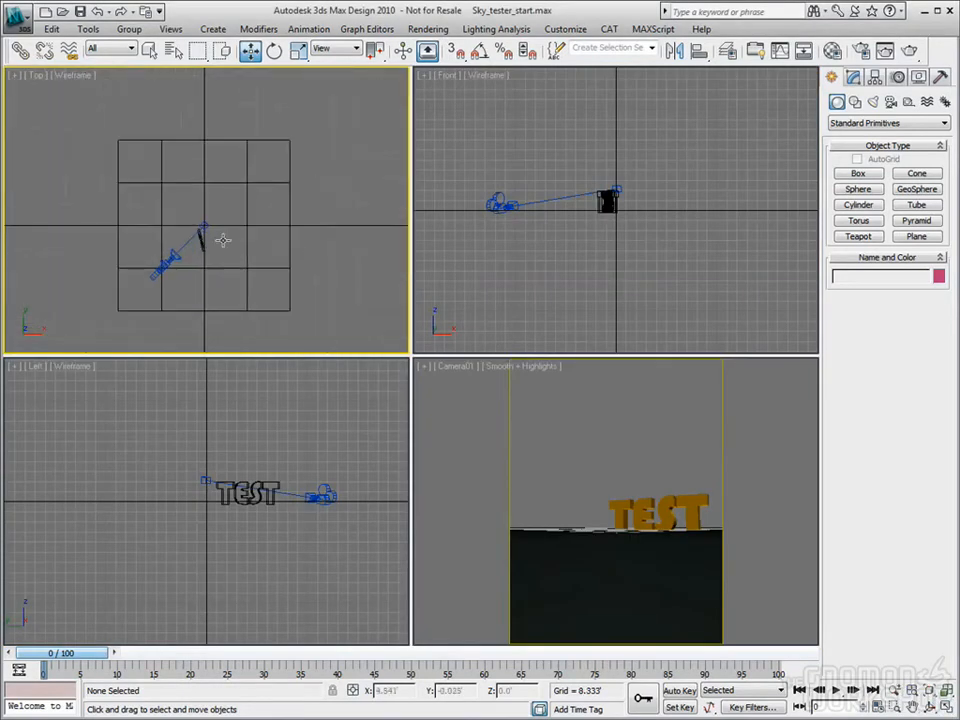
{"action": "left_click", "coordinate": [246, 184]}
Select the TEST text in the Front view, then reselect the ground plane in Top
{"action": "right_click", "coordinate": [598, 233]}
{"action": "scroll", "coordinate": [598, 233], "scroll_direction": "up", "scroll_amount": 4}
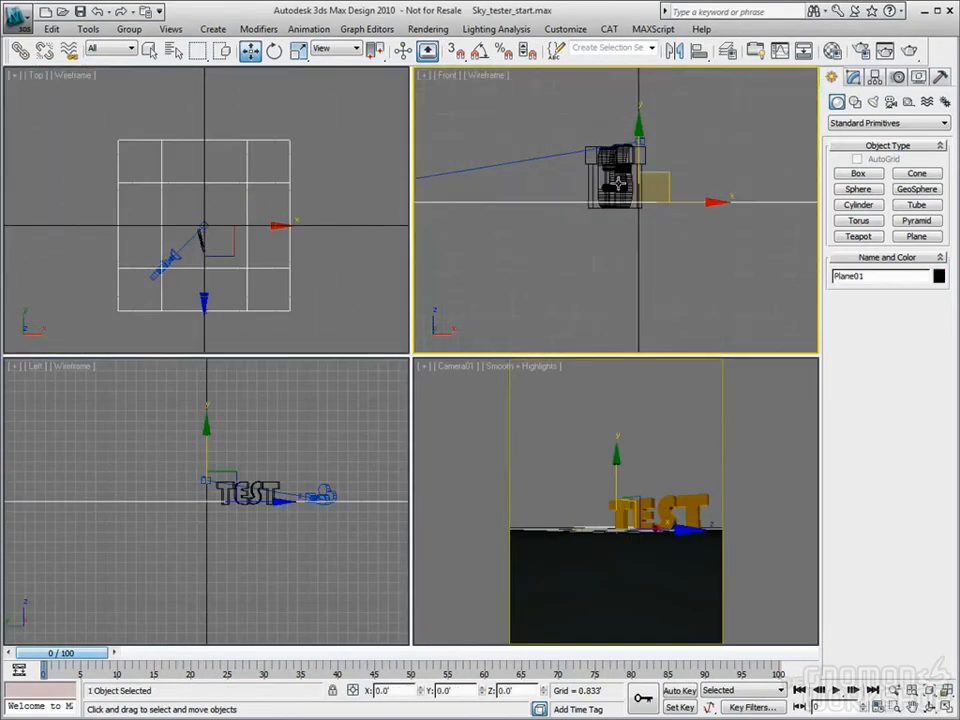
{"action": "left_click", "coordinate": [608, 185]}
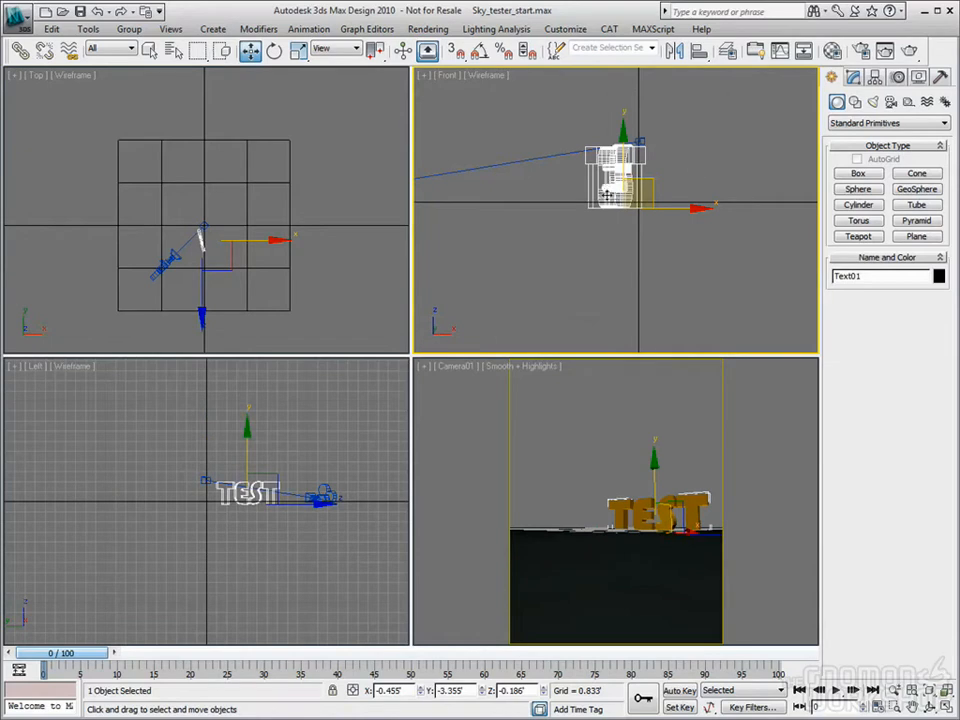
{"action": "left_click", "coordinate": [347, 274]}
{"action": "left_click", "coordinate": [287, 228]}
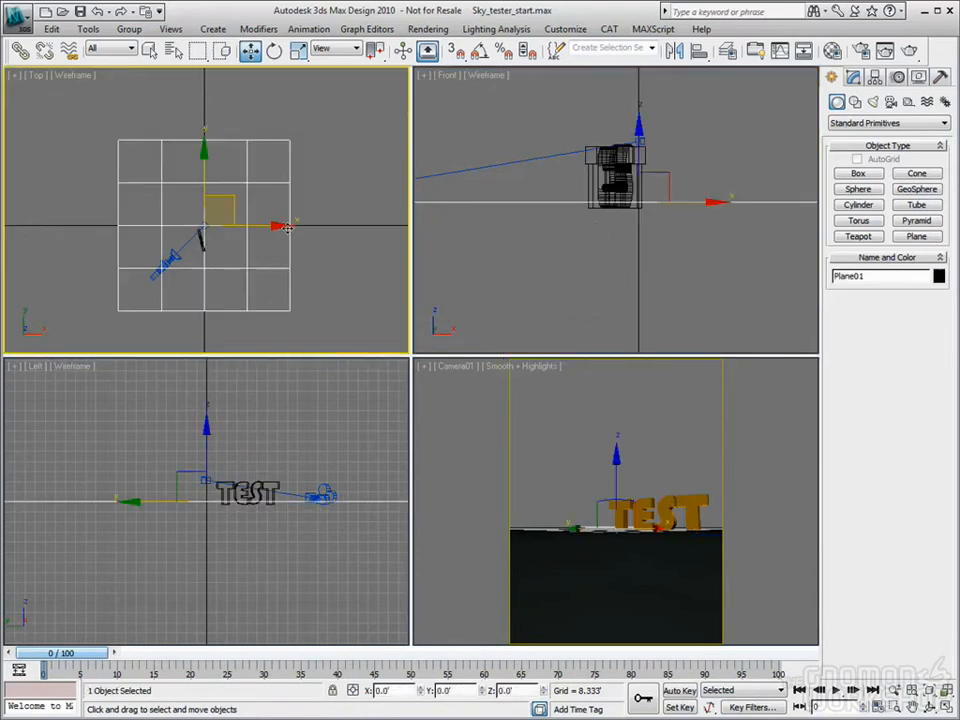
Reset all Material Editor sample slots via Utilities > Reset Material Editor Slots
{"action": "left_click", "coordinate": [832, 50]}
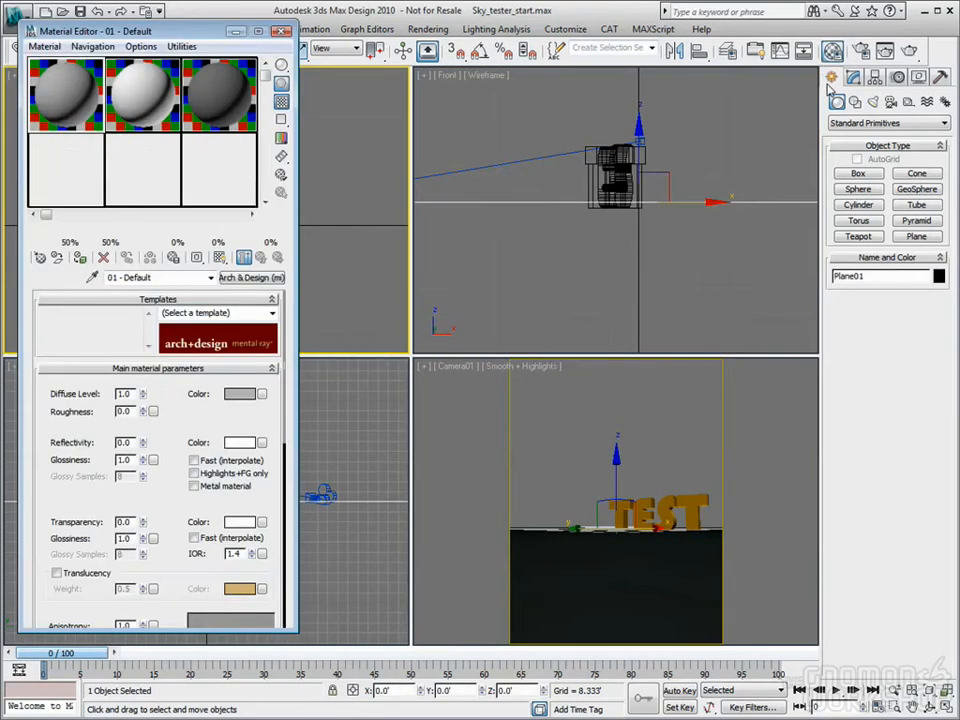
{"action": "left_click", "coordinate": [178, 47]}
{"action": "left_click", "coordinate": [205, 135]}
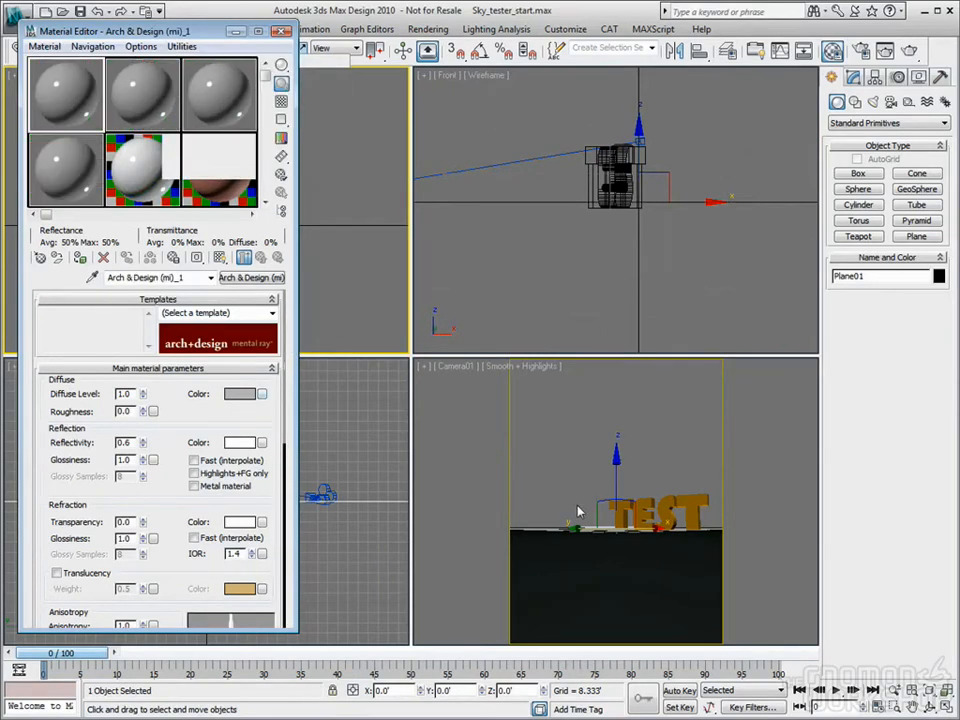
Eyedrop the ground material into slot 1 and the orange TEST material into slot 2, then close the editor
{"action": "left_click", "coordinate": [92, 277]}
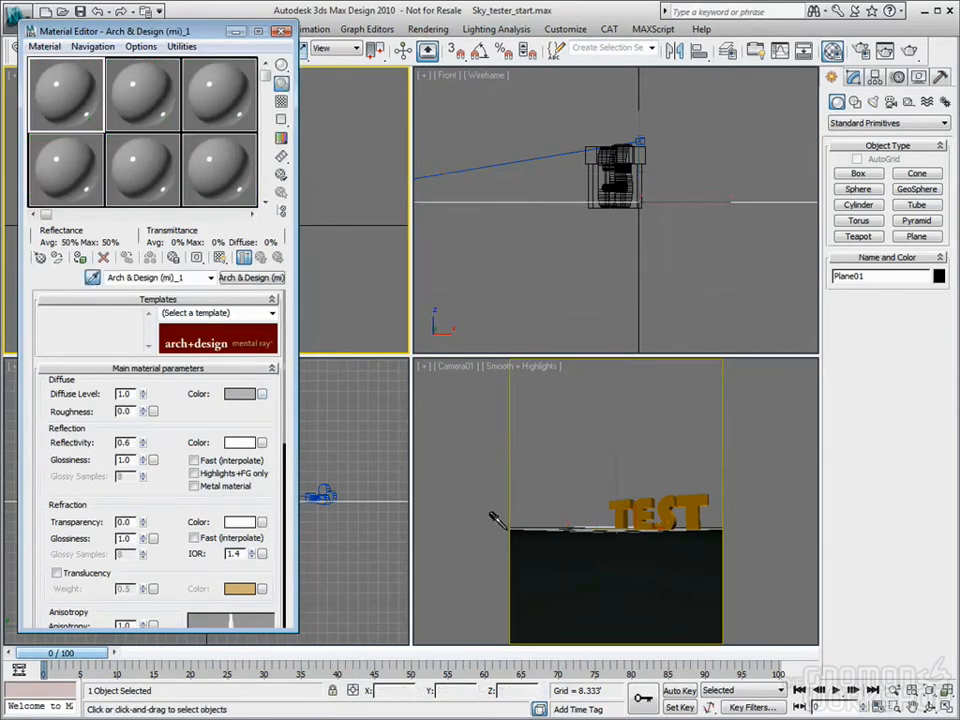
{"action": "left_click", "coordinate": [500, 522]}
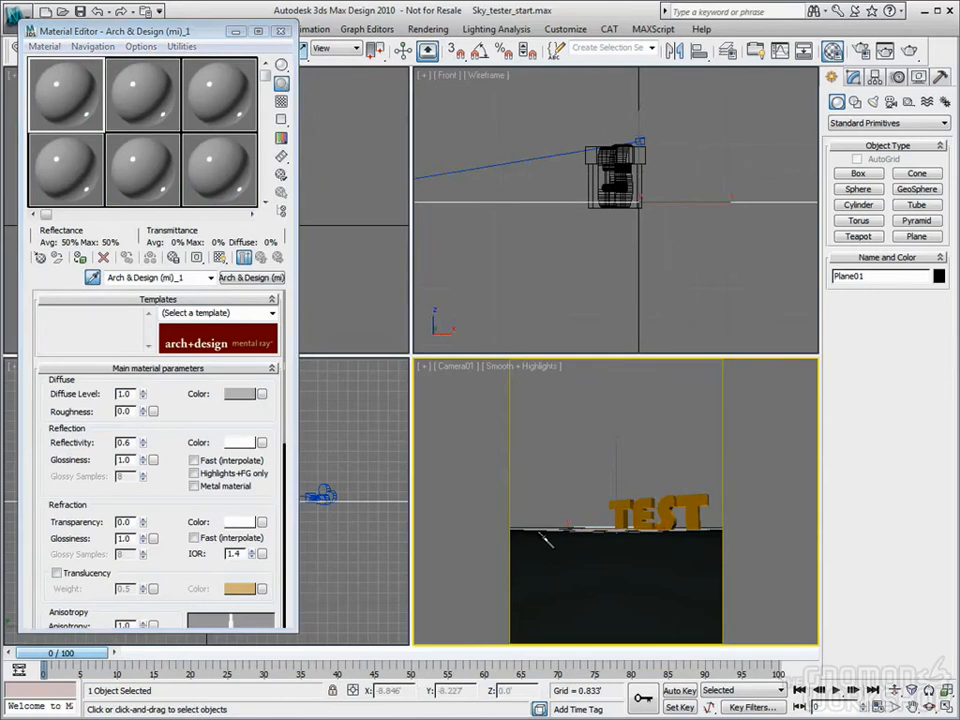
{"action": "left_click", "coordinate": [143, 113]}
{"action": "left_click", "coordinate": [603, 498]}
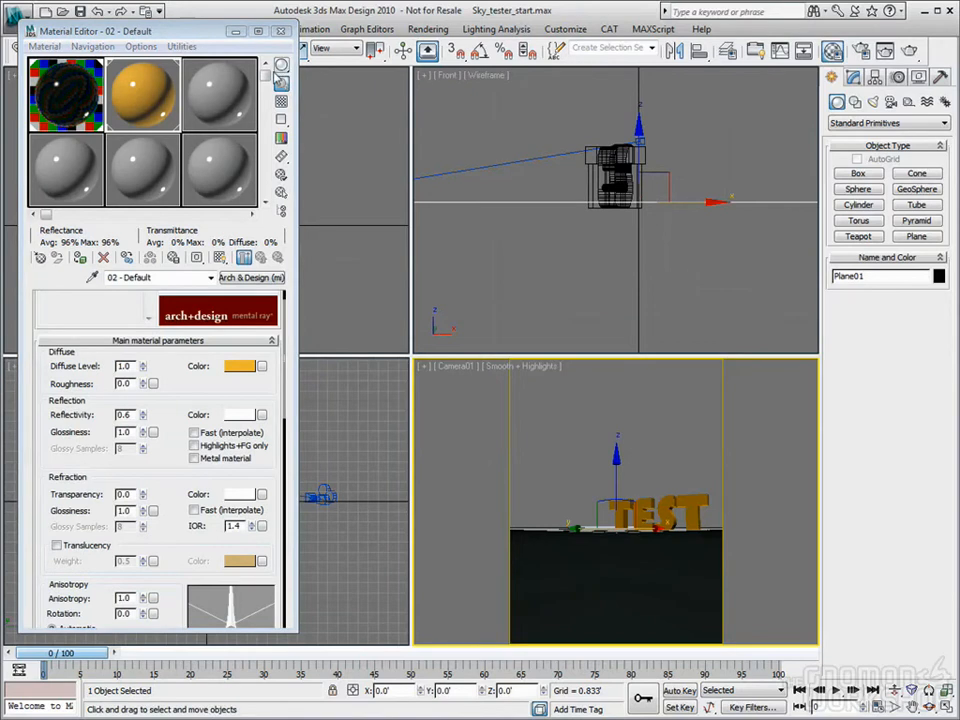
{"action": "left_click", "coordinate": [281, 31]}
{"action": "scroll", "coordinate": [210, 215], "scroll_direction": "down", "scroll_amount": 5}
{"action": "scroll", "coordinate": [197, 222], "scroll_direction": "up", "scroll_amount": 5}
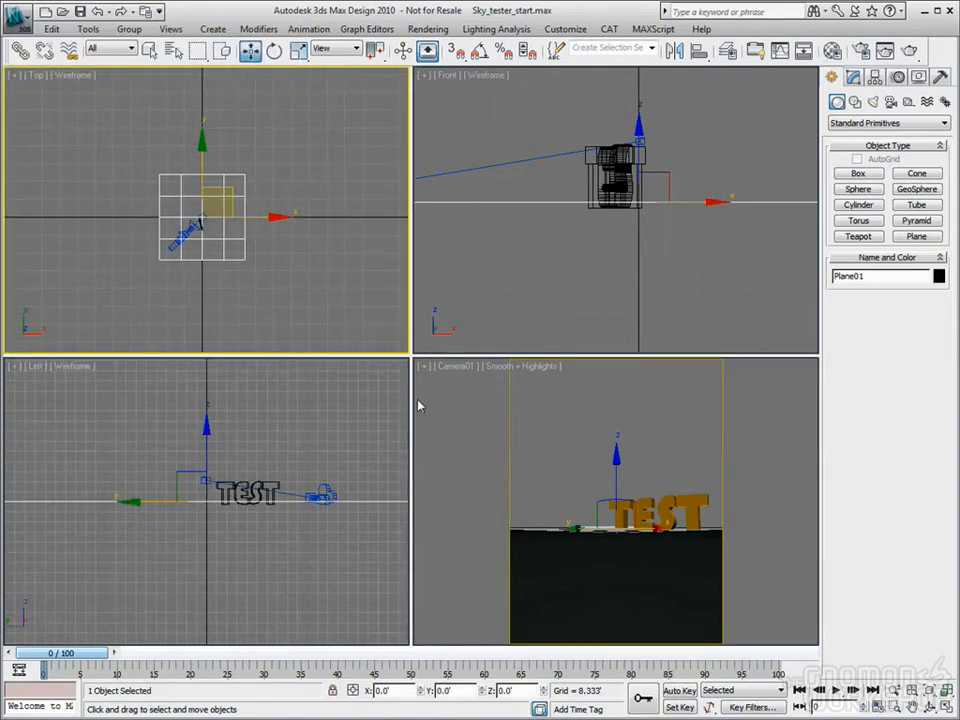
Deselect everything, then pan and zoom the Top view far out around the scene
{"action": "scroll", "coordinate": [185, 240], "scroll_direction": "down", "scroll_amount": 5}
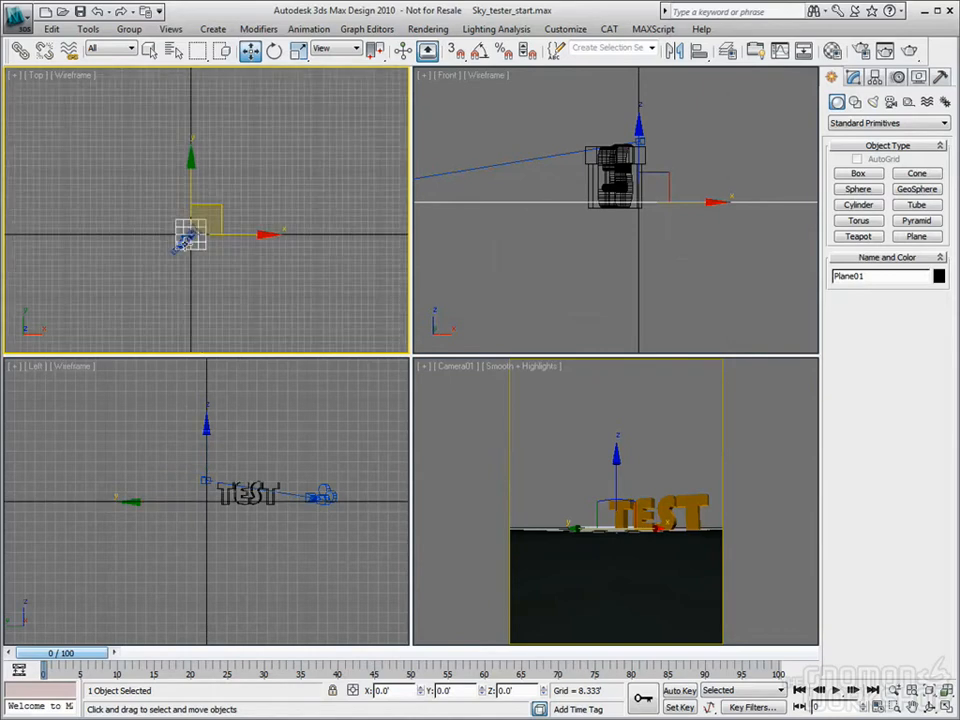
{"action": "scroll", "coordinate": [185, 240], "scroll_direction": "up", "scroll_amount": 3}
{"action": "left_click", "coordinate": [259, 283]}
{"action": "middle_click_drag", "start_coordinate": [221, 268], "coordinate": [228, 264]}
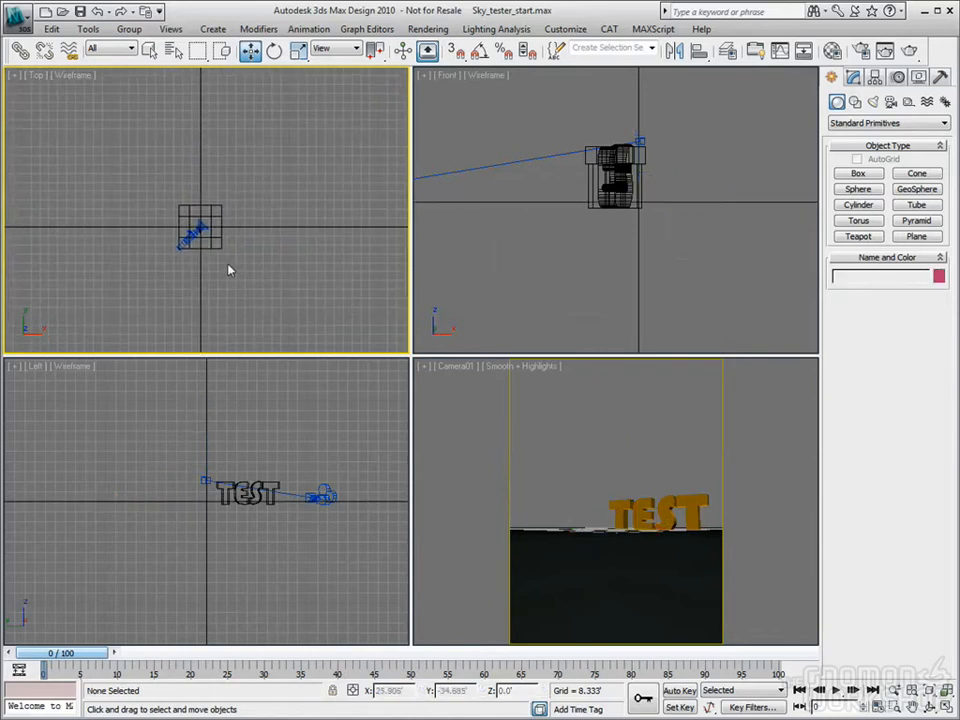
{"action": "scroll", "coordinate": [214, 250], "scroll_direction": "down", "scroll_amount": 3}
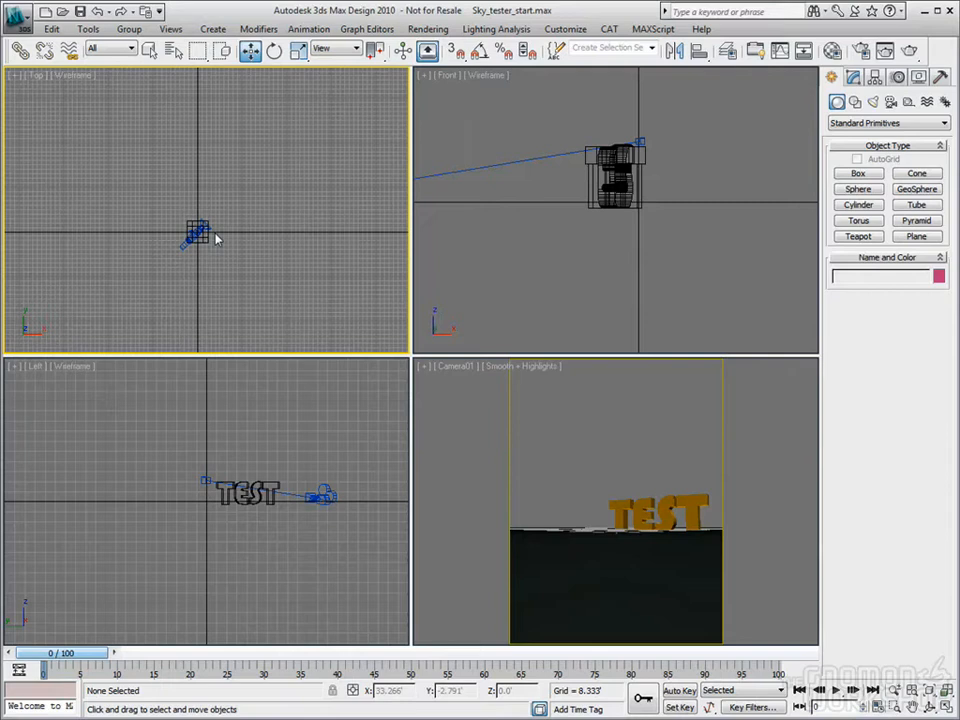
Start a Daylight System from Create > Lights, declining mr Photographic Exposure Control
{"action": "left_click", "coordinate": [213, 29]}
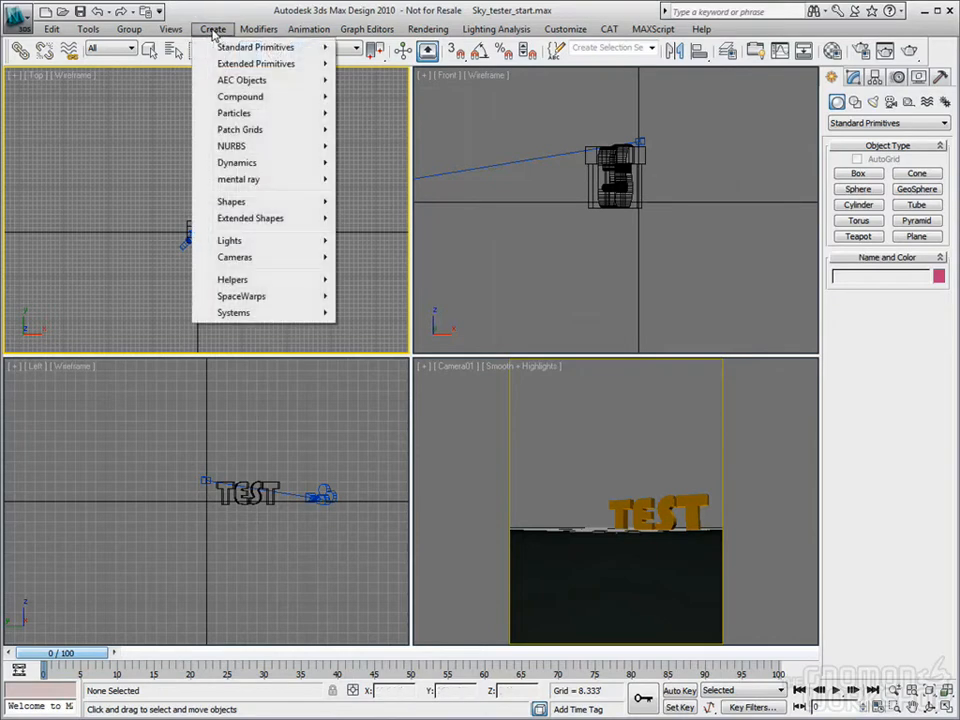
{"action": "mouse_move", "coordinate": [240, 243]}
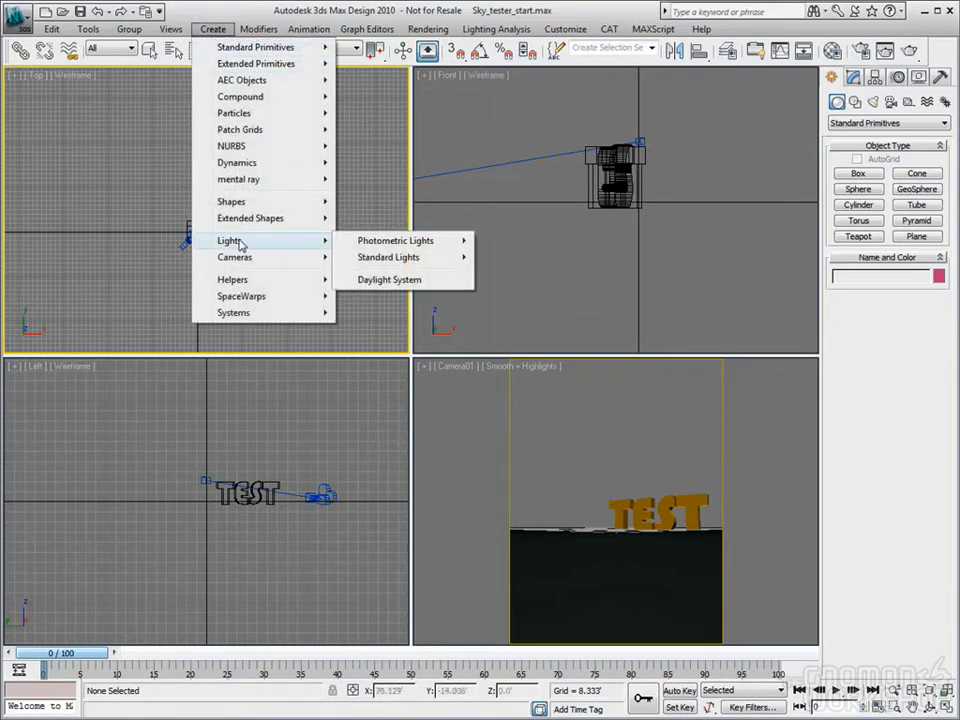
{"action": "left_click", "coordinate": [380, 283]}
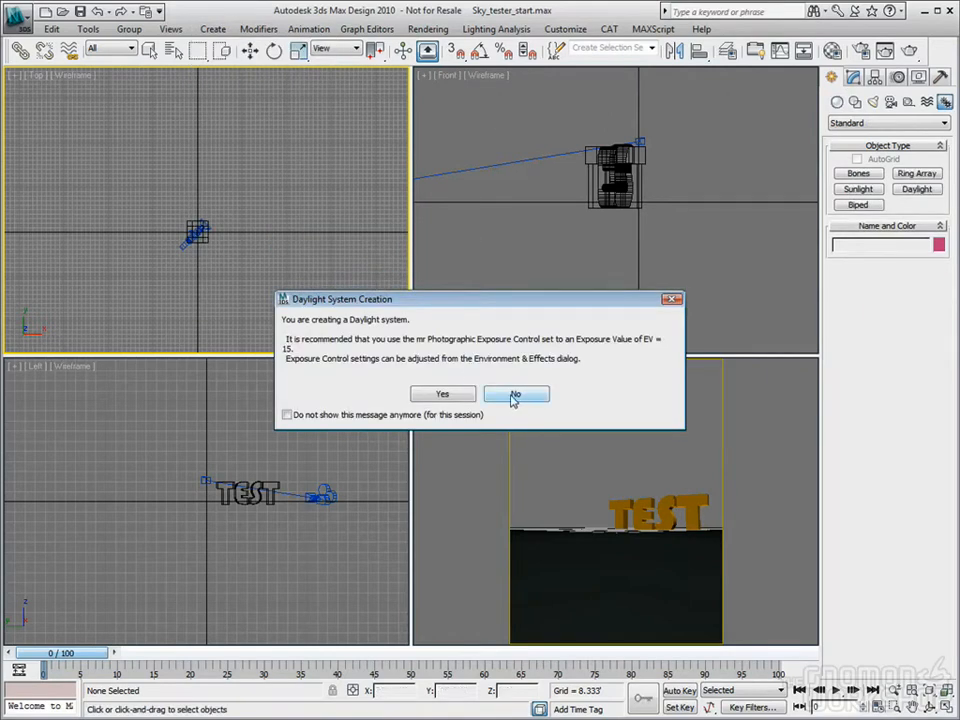
{"action": "left_click", "coordinate": [513, 395]}
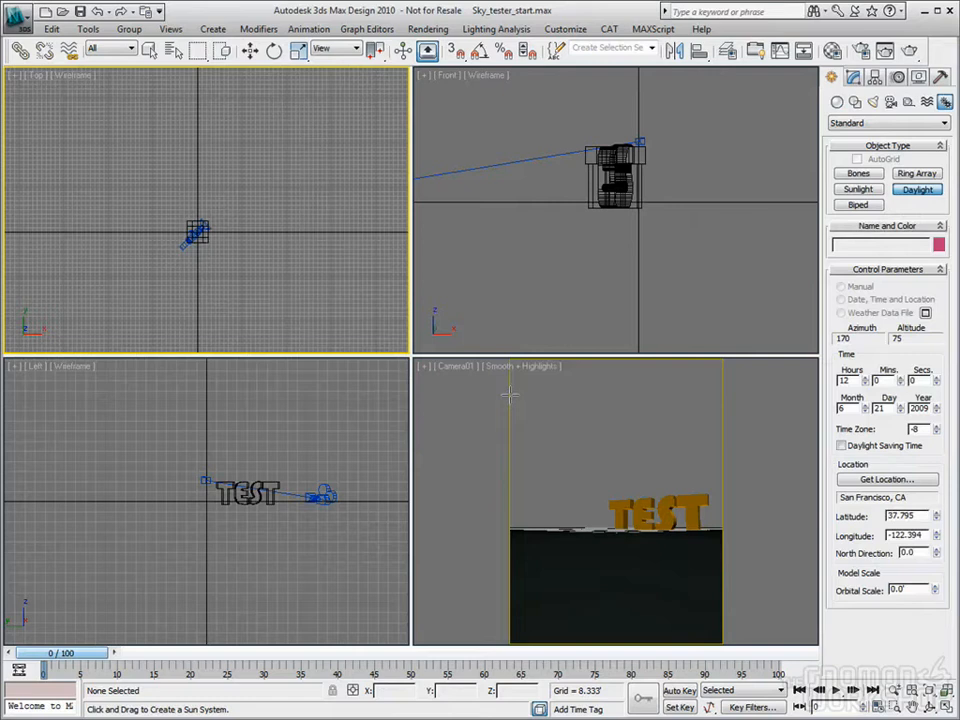
Place the Daylight01 compass and sun at scene centre, then frame the sun in the Front view
{"action": "left_click_drag", "start_coordinate": [200, 231], "coordinate": [232, 164]}
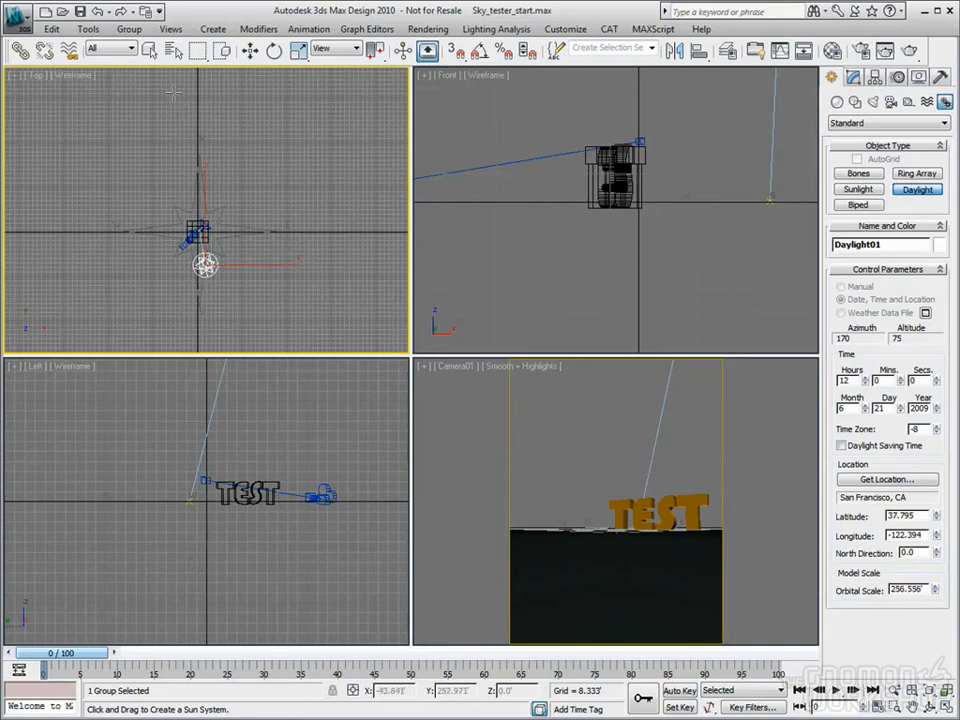
{"action": "left_click", "coordinate": [173, 92]}
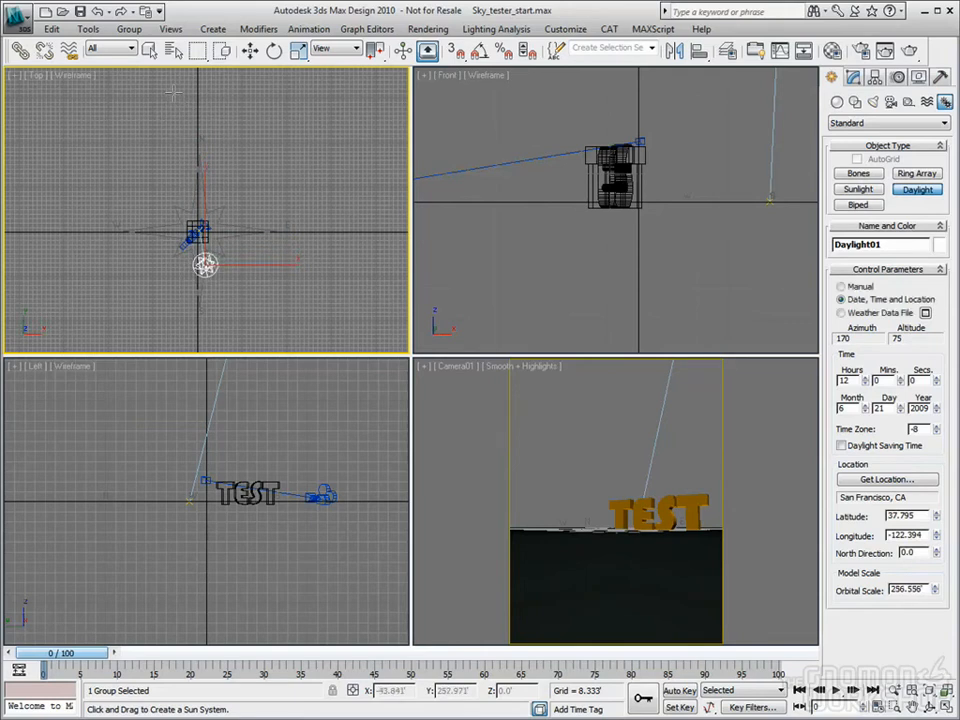
{"action": "left_click", "coordinate": [250, 51]}
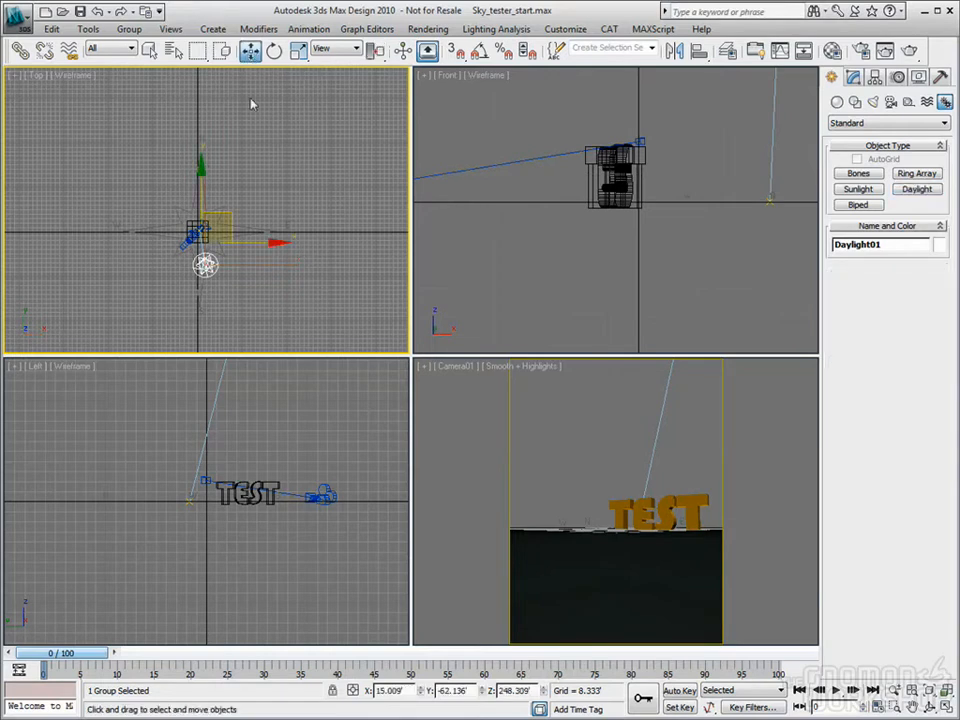
{"action": "middle_click", "coordinate": [598, 238]}
{"action": "scroll", "coordinate": [598, 230], "scroll_direction": "down", "scroll_amount": 8}
{"action": "middle_click_drag", "start_coordinate": [619, 276], "coordinate": [622, 285]}
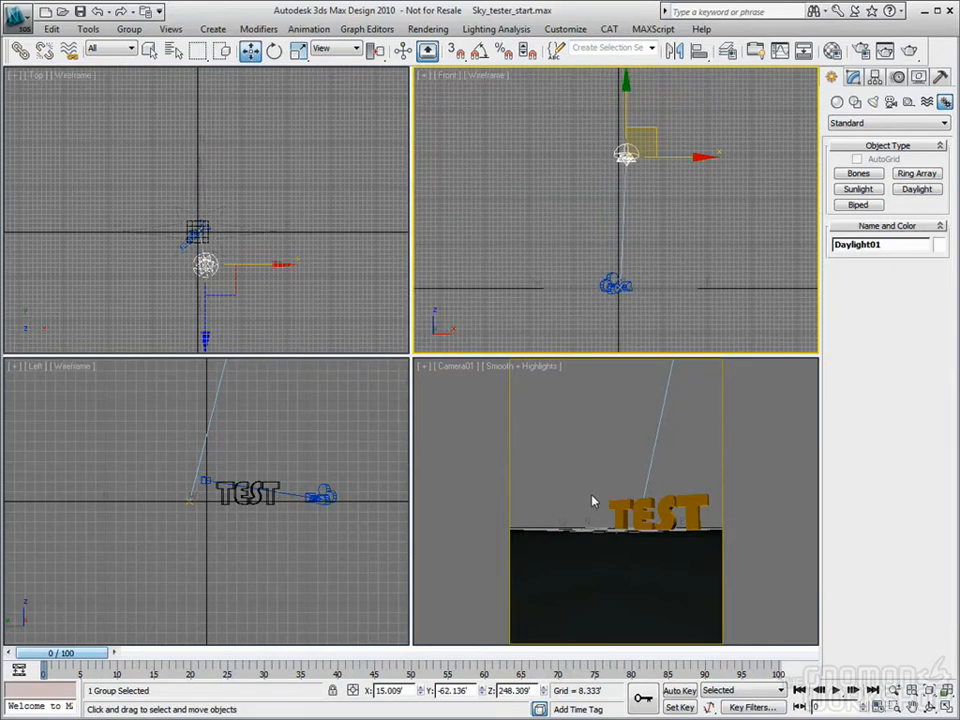
Open Environment and Effects, move it aside, and show Daylight01's mr Sun and mr Sky parameters
{"action": "key", "text": "8"}
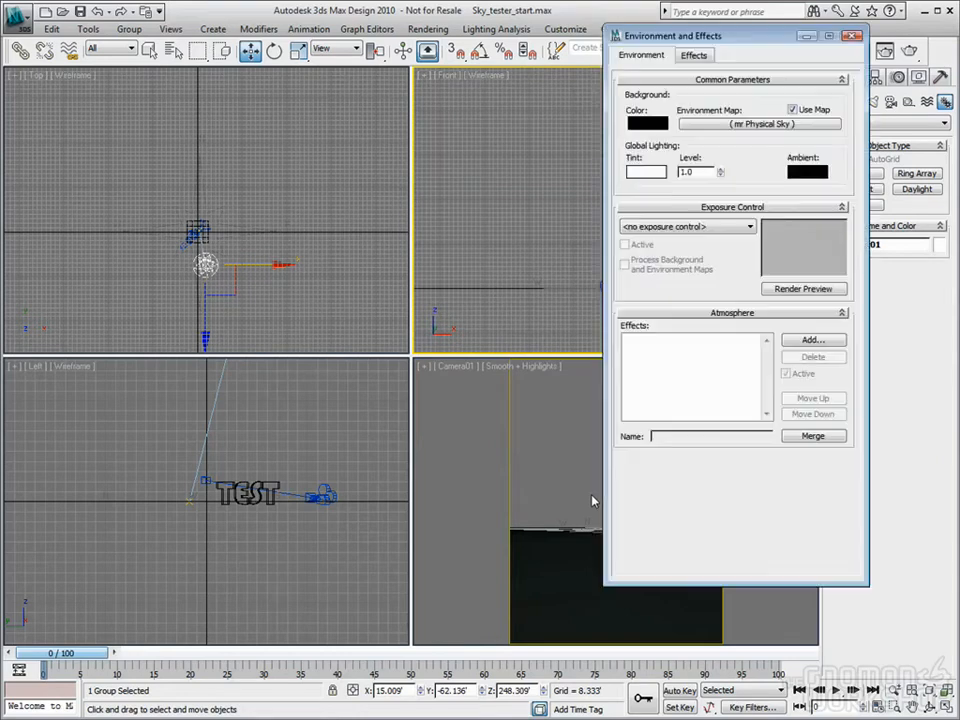
{"action": "left_click_drag", "start_coordinate": [758, 38], "coordinate": [827, 77]}
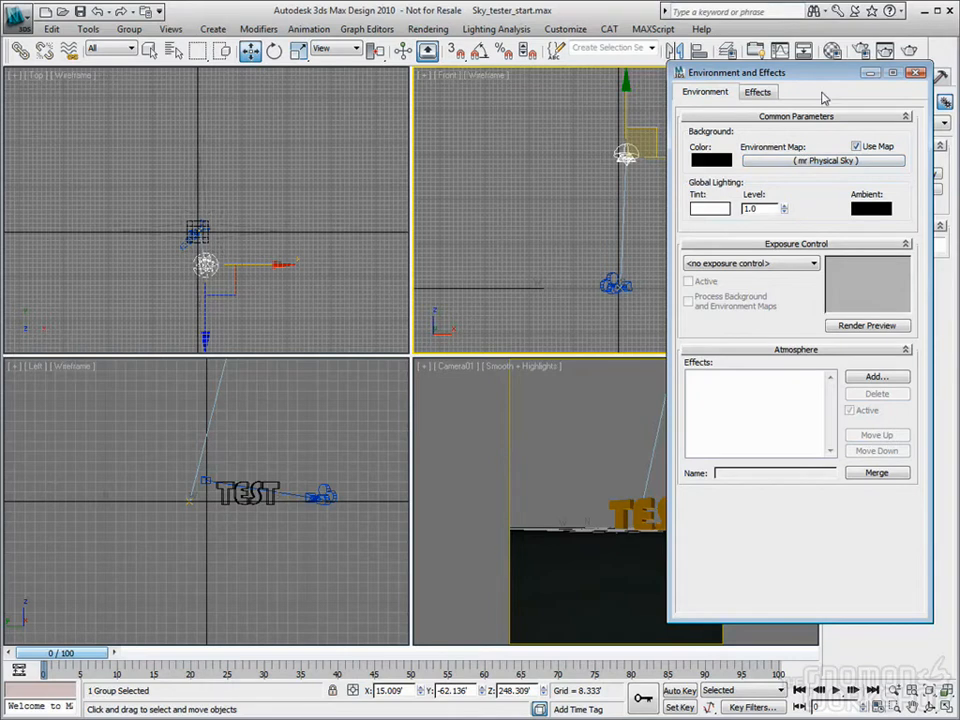
{"action": "left_click_drag", "start_coordinate": [827, 76], "coordinate": [294, 92]}
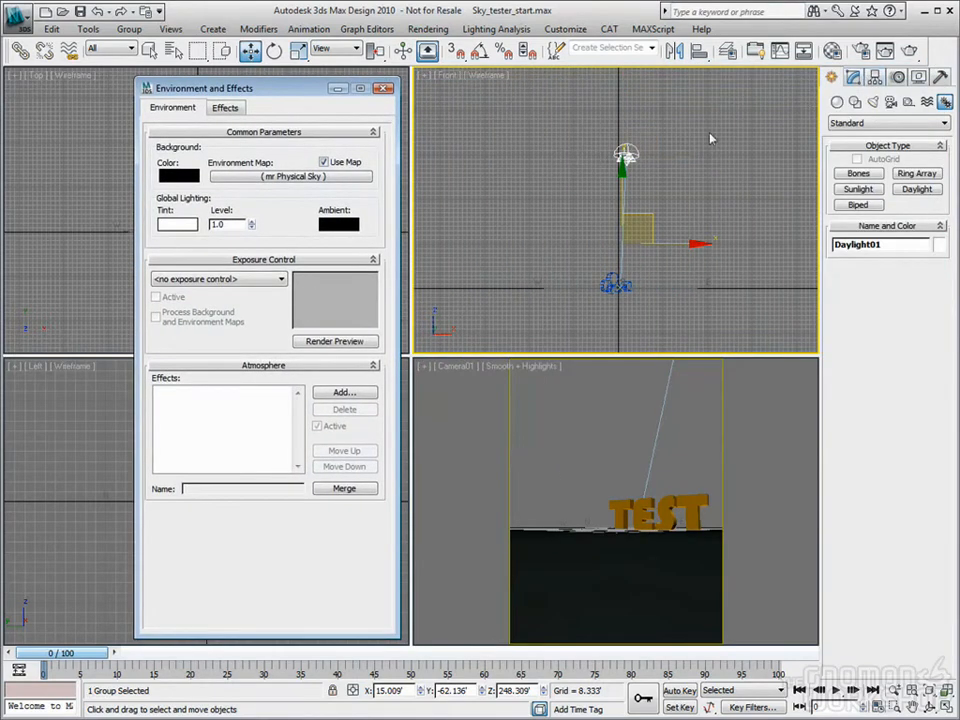
{"action": "left_click", "coordinate": [853, 78]}
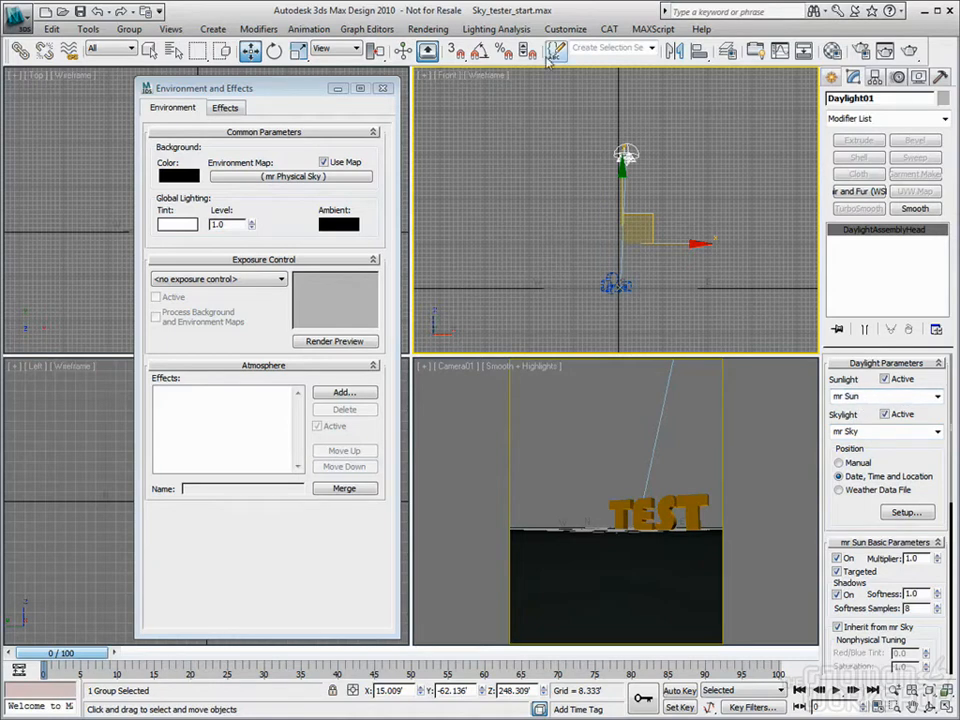
{"action": "left_click", "coordinate": [563, 29]}
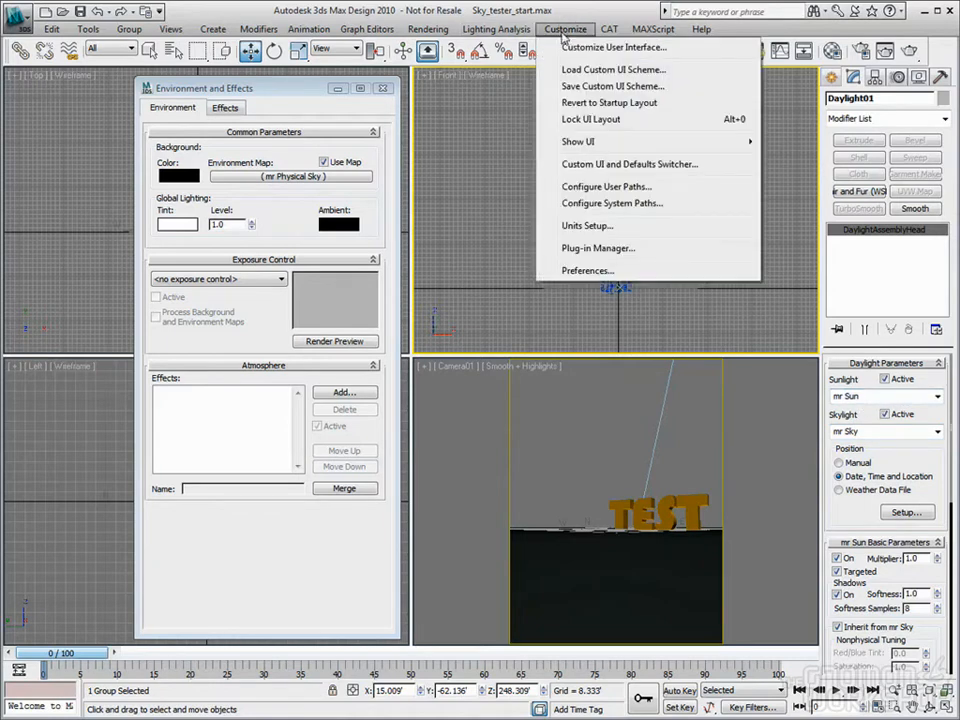
Review Max and DesignVIZ.mentalray in the Custom UI and Defaults Switcher, then cancel without changes
{"action": "left_click", "coordinate": [622, 166]}
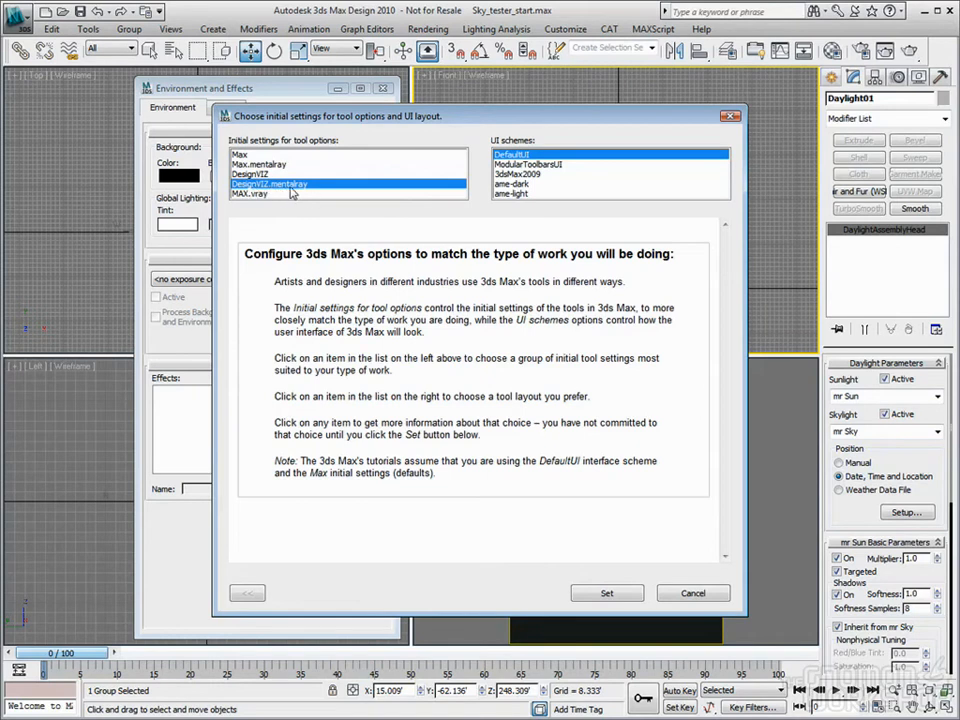
{"action": "left_click", "coordinate": [245, 156]}
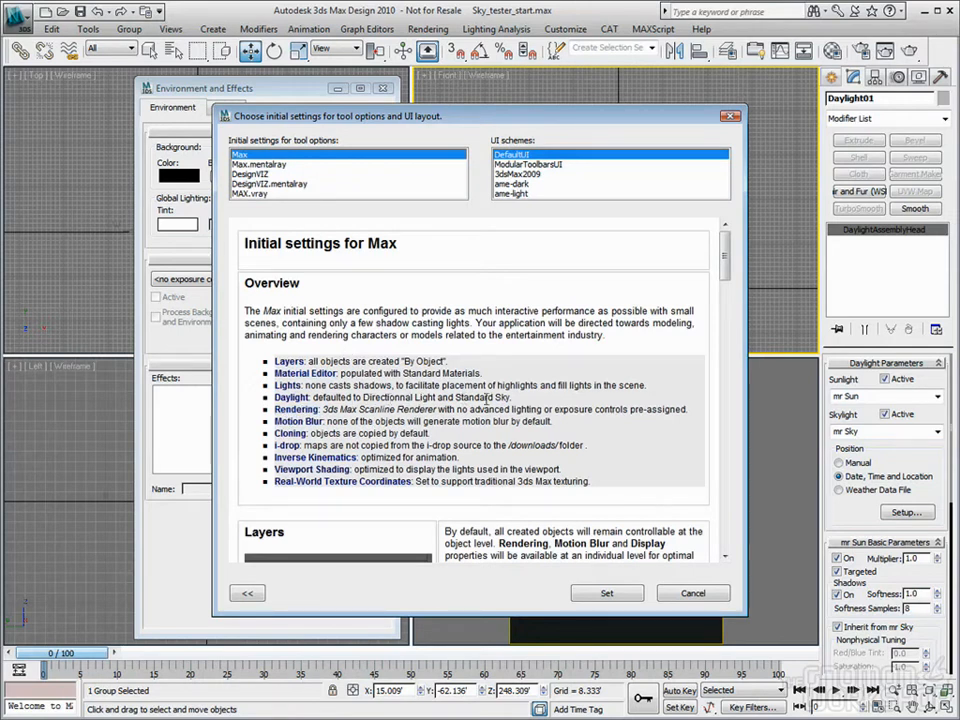
{"action": "left_click", "coordinate": [262, 184]}
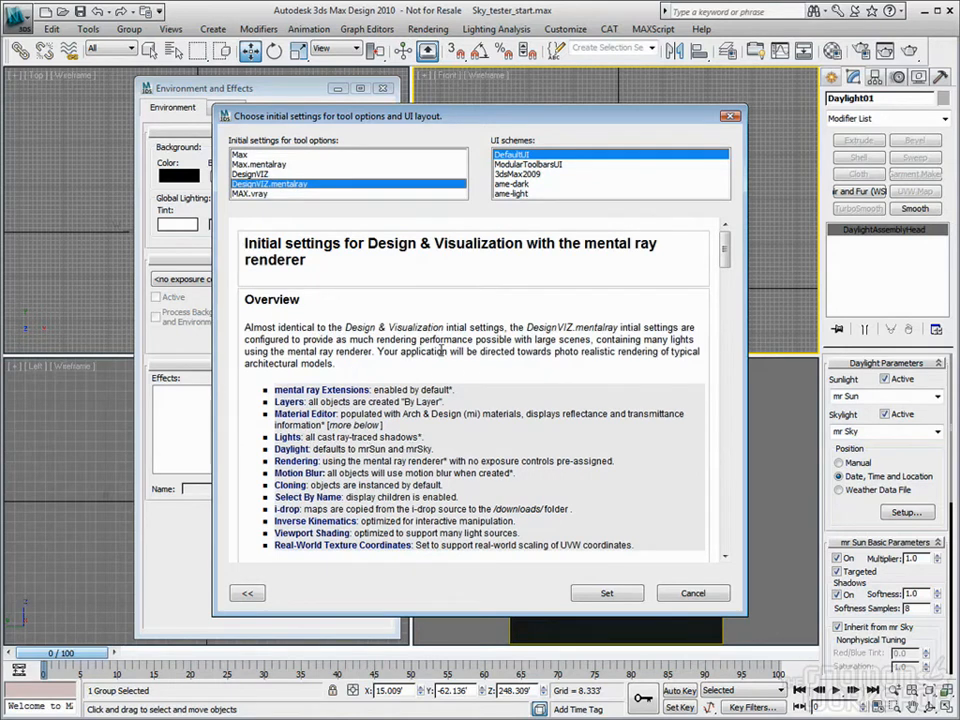
{"action": "left_click", "coordinate": [677, 594]}
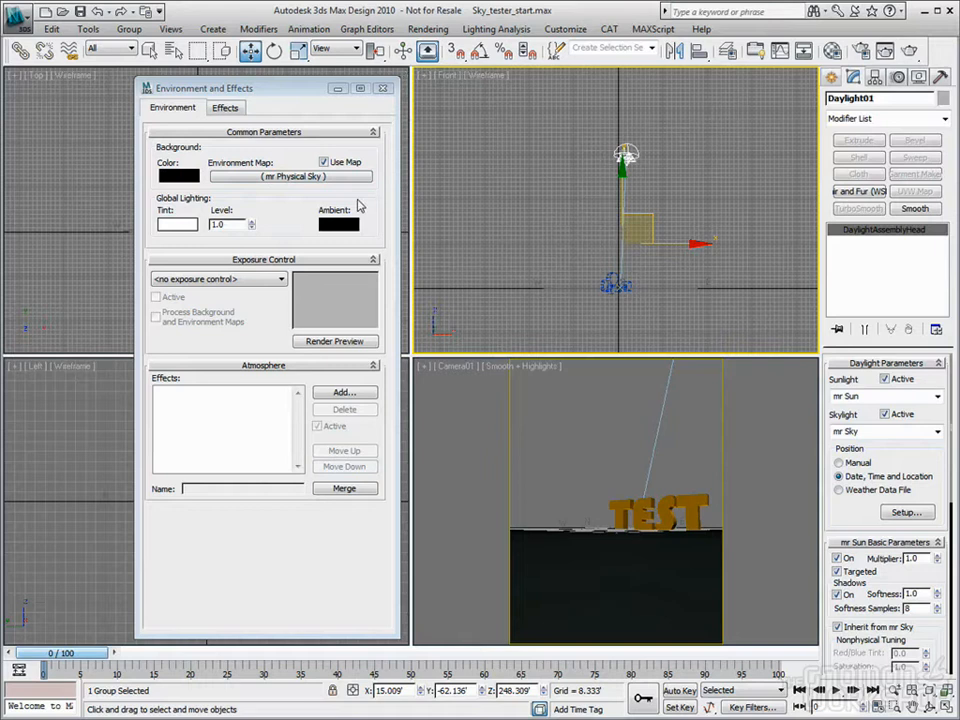
Close Environment and Effects and delete the old Daylight01 system
{"action": "key", "text": "ctrl+d"}
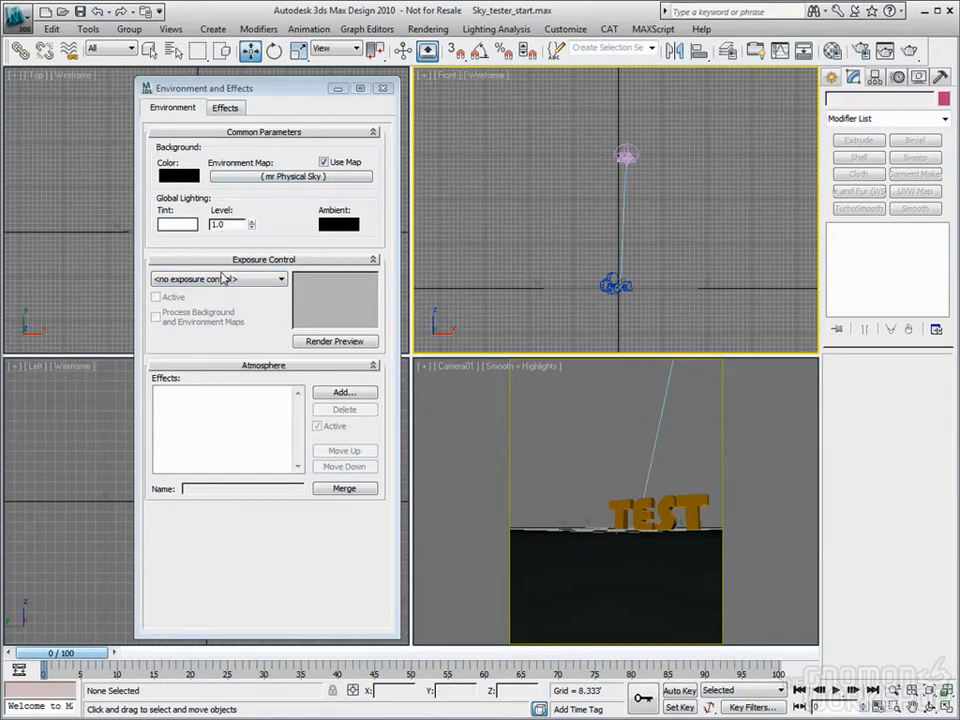
{"action": "left_click", "coordinate": [383, 91]}
{"action": "left_click", "coordinate": [620, 158]}
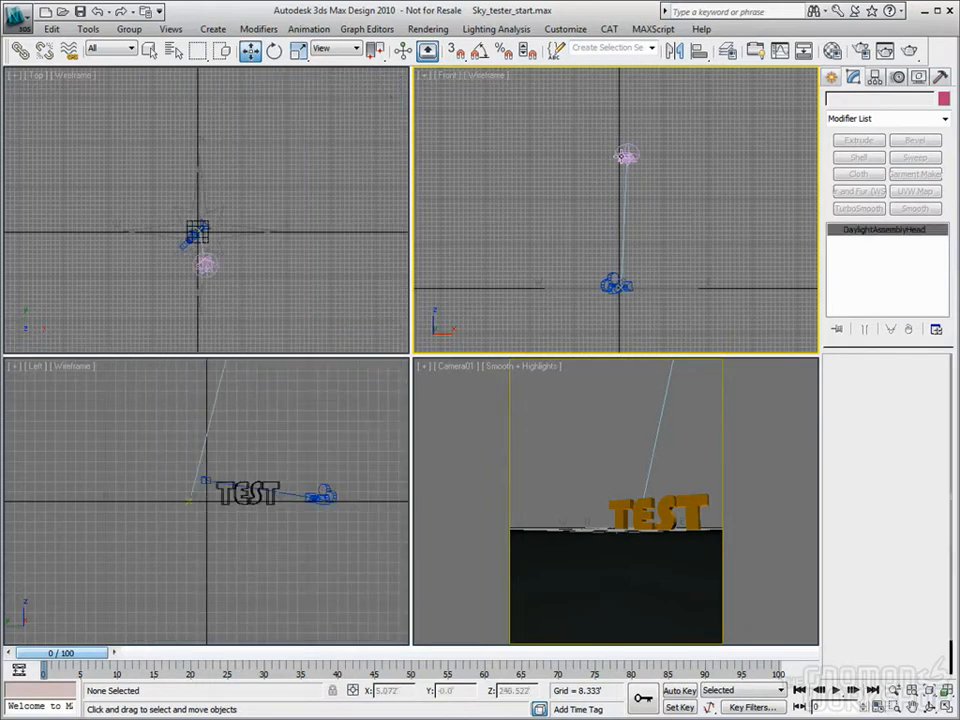
{"action": "key", "text": "Delete"}
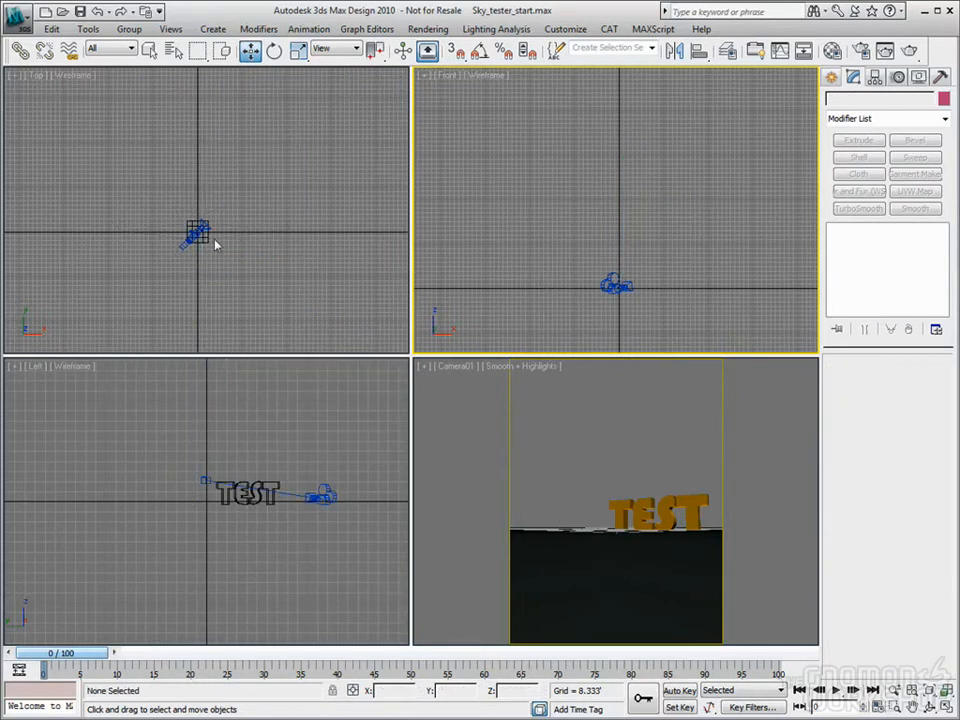
Start creating a new Daylight system from Systems with the Top view active
{"action": "left_click", "coordinate": [252, 272]}
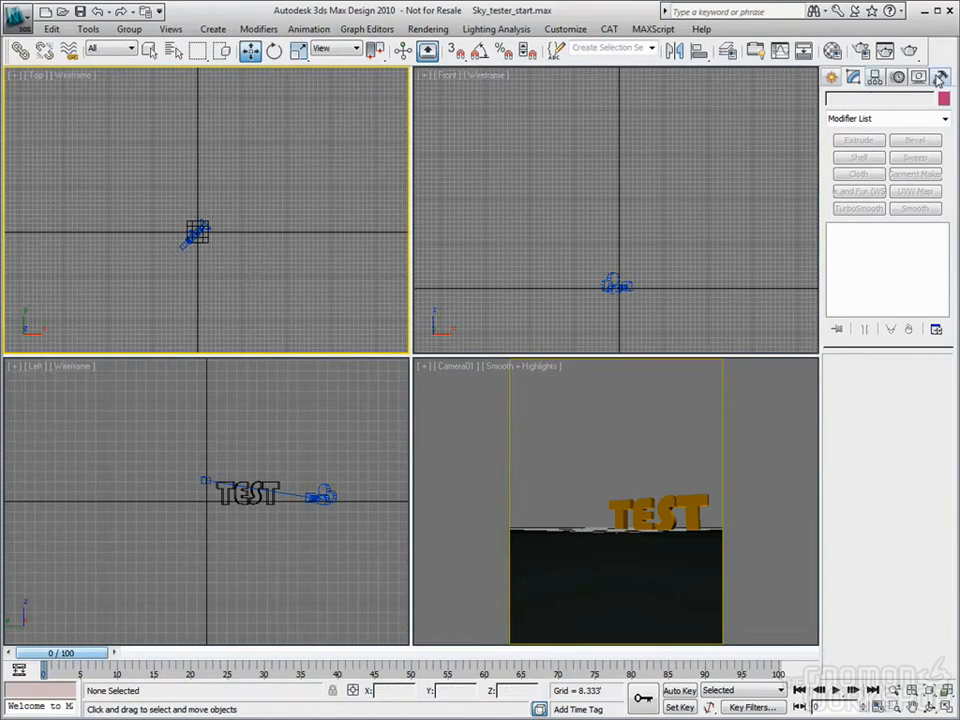
{"action": "left_click", "coordinate": [940, 77]}
{"action": "left_click", "coordinate": [832, 78]}
{"action": "left_click", "coordinate": [918, 192]}
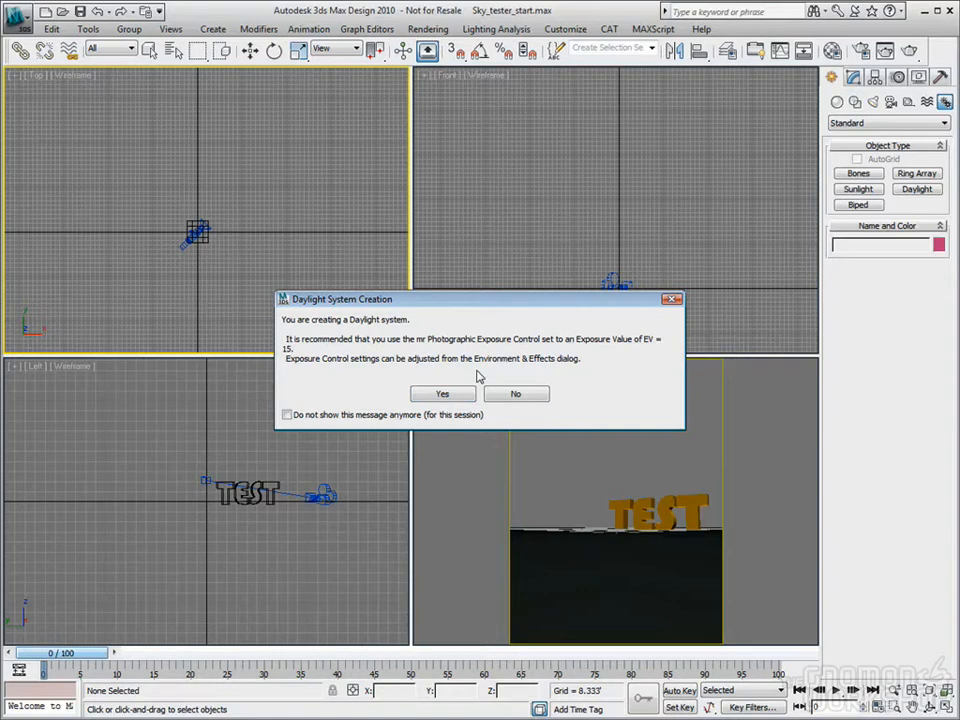
Accept mr Photographic exposure at EV 15 and place a new Daylight01 compass and sun in the Top view
{"action": "left_click", "coordinate": [446, 395]}
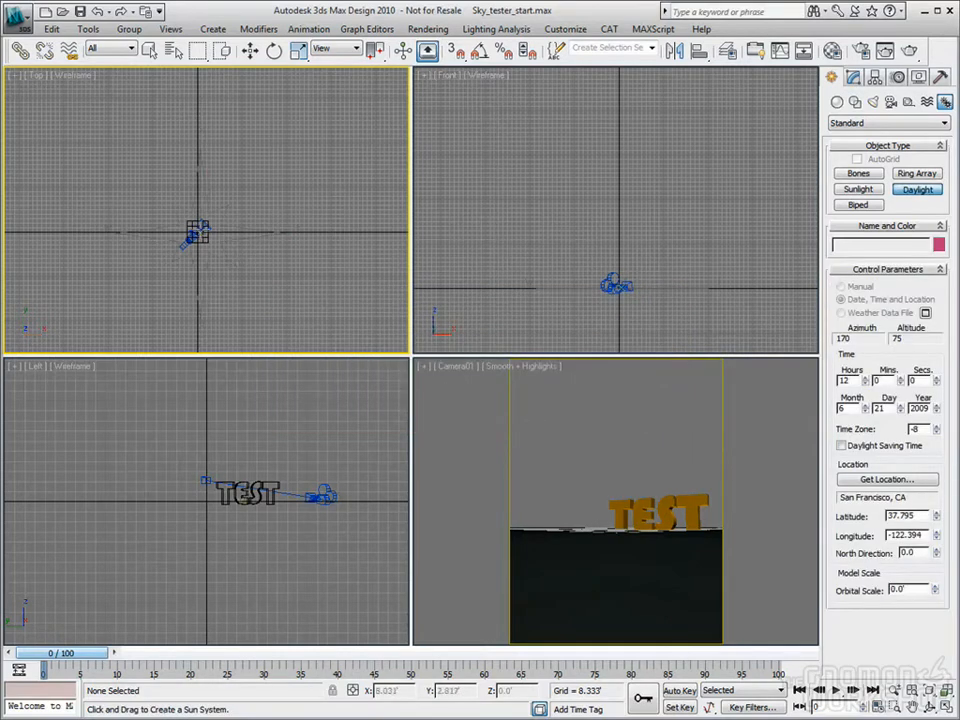
{"action": "left_click_drag", "start_coordinate": [199, 229], "coordinate": [203, 145]}
{"action": "left_click", "coordinate": [206, 76]}
{"action": "left_click", "coordinate": [249, 51]}
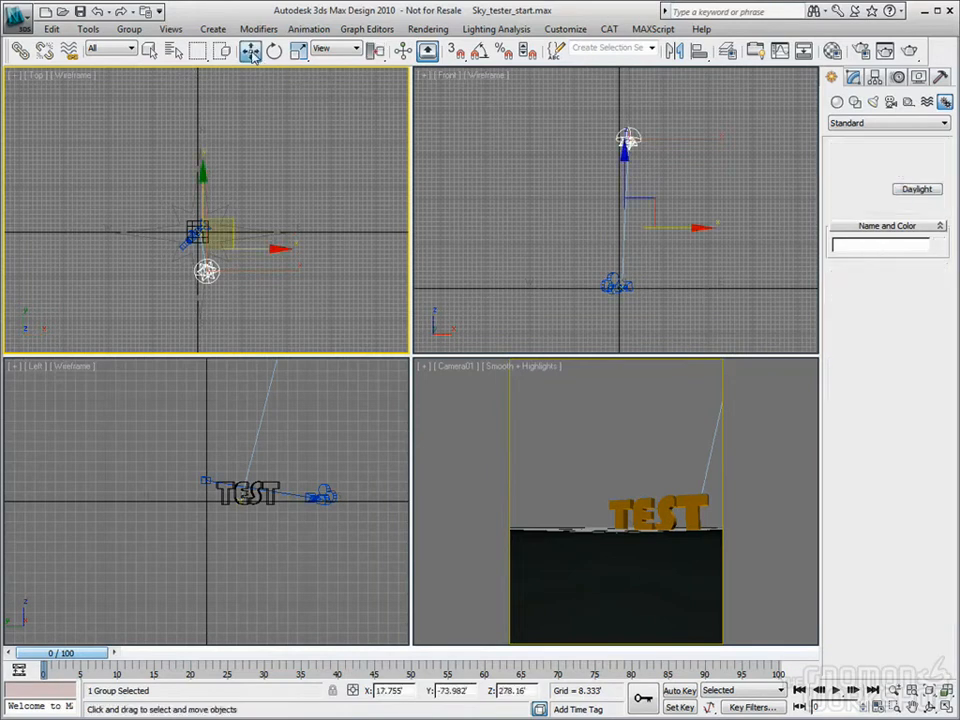
{"action": "left_click", "coordinate": [853, 78]}
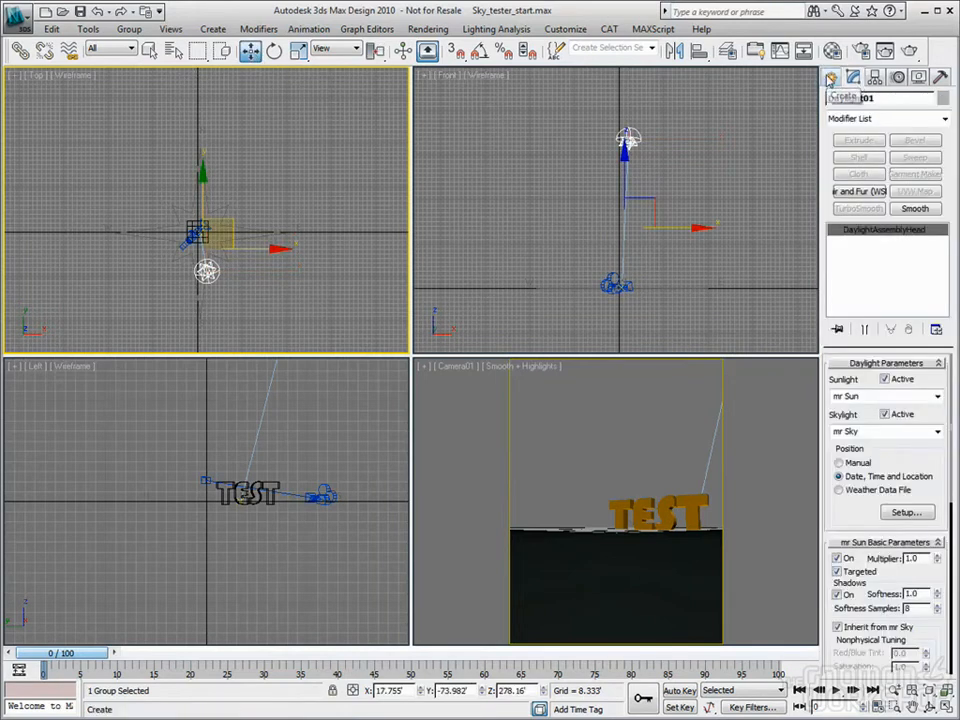
{"action": "key", "text": "8"}
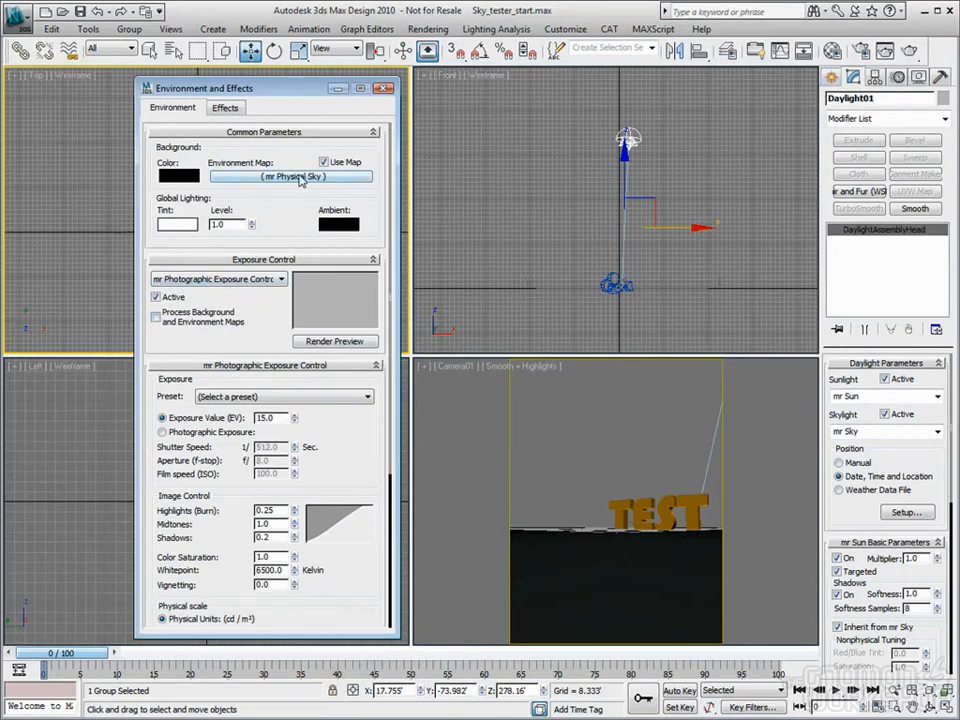
Close Environment and Effects and maximize the Camera01 view to fill the workspace
{"action": "left_click", "coordinate": [385, 89]}
{"action": "right_click", "coordinate": [668, 172]}
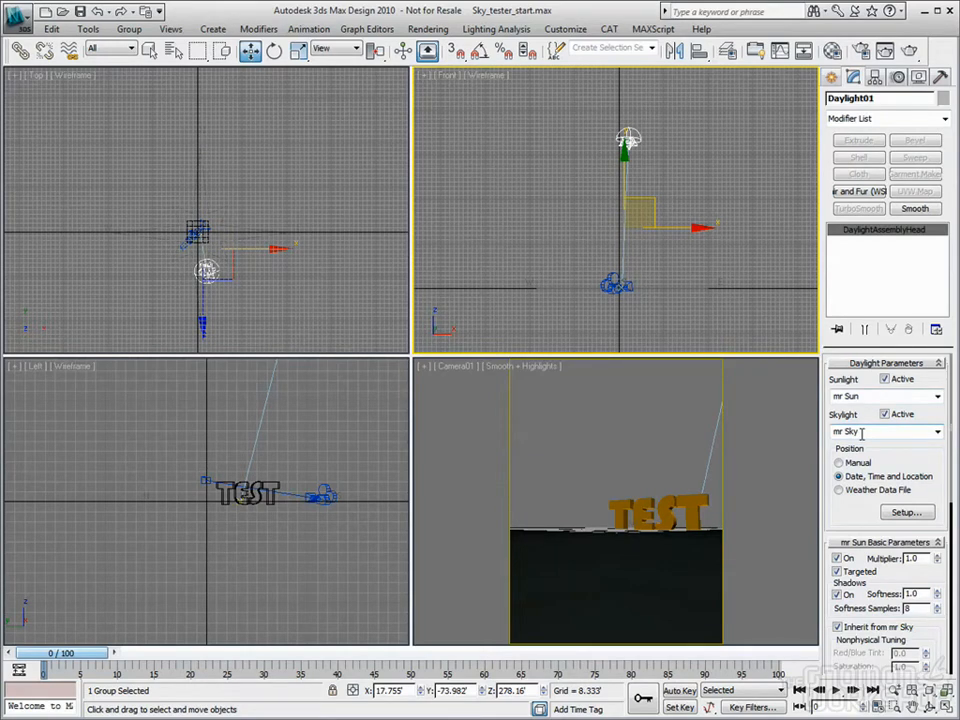
{"action": "left_click", "coordinate": [630, 448]}
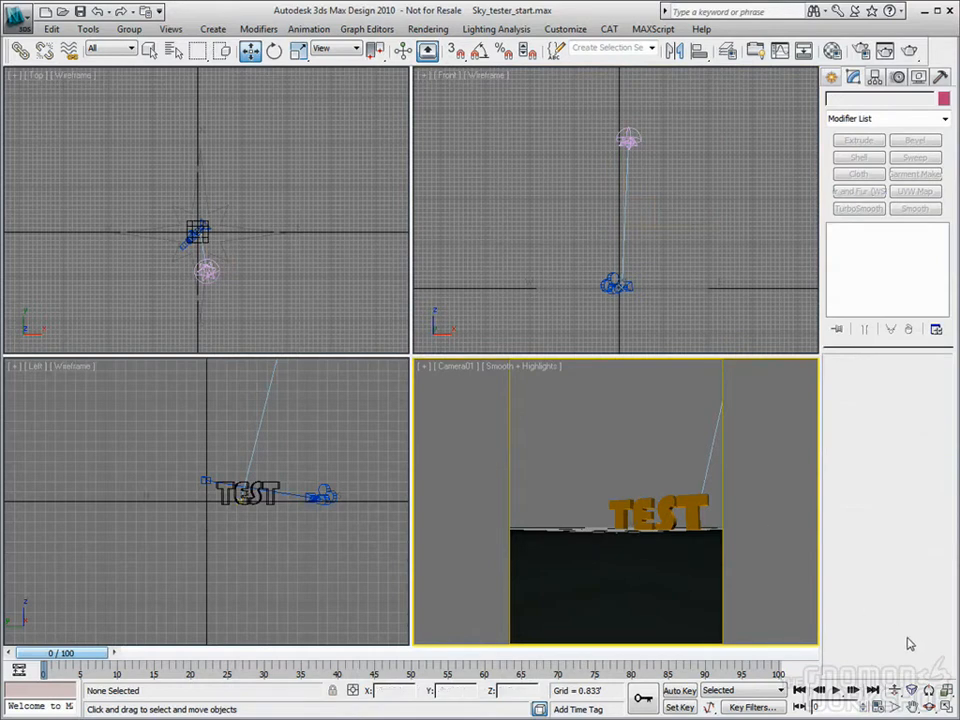
{"action": "key", "text": "alt+w"}
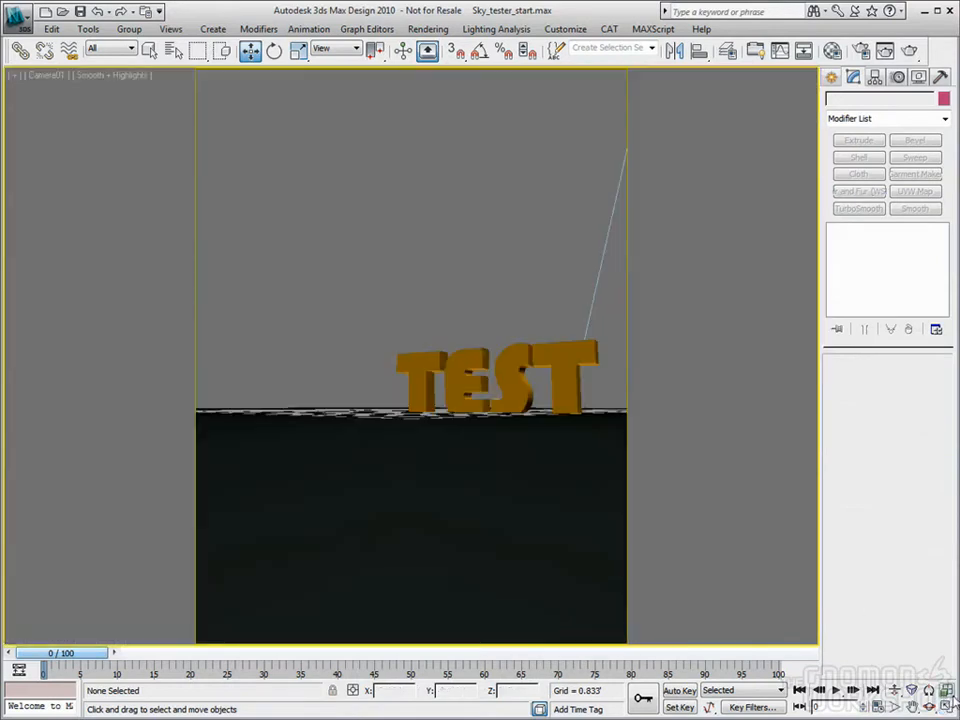
{"action": "left_click", "coordinate": [118, 76]}
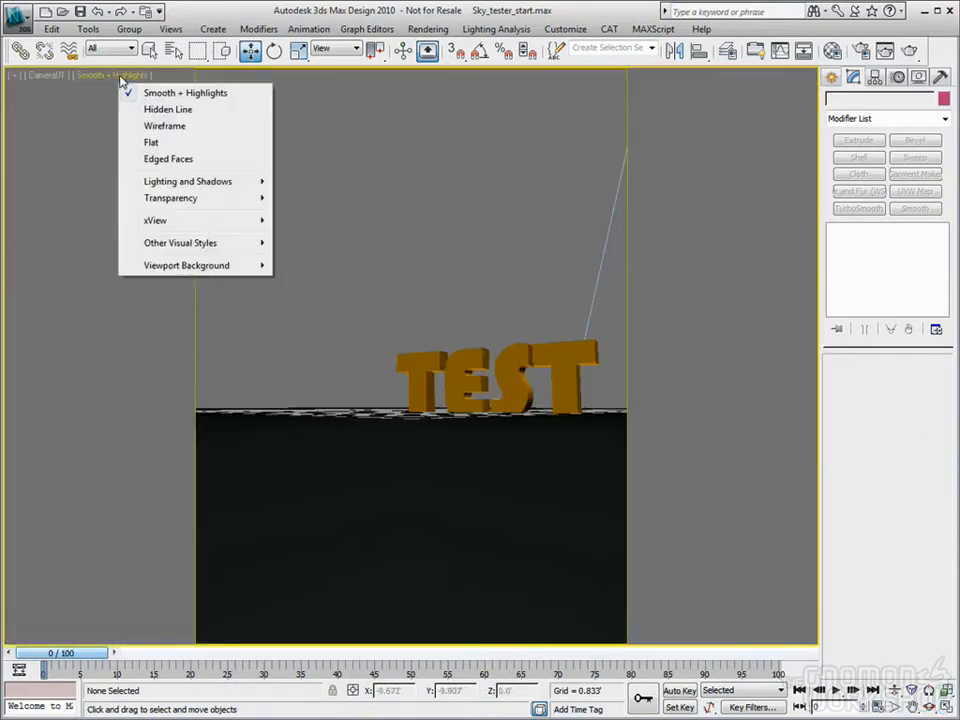
Enable hardware shading in the Camera01 view, then bring up its Viewport Background options
{"action": "mouse_move", "coordinate": [170, 188]}
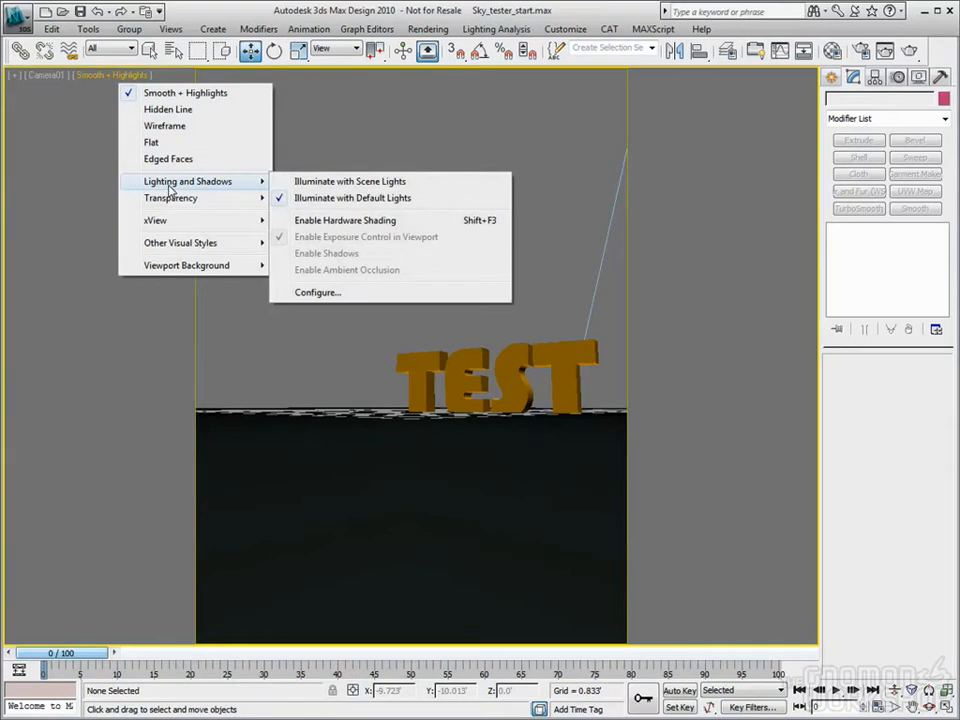
{"action": "left_click", "coordinate": [348, 220]}
{"action": "left_click", "coordinate": [110, 76]}
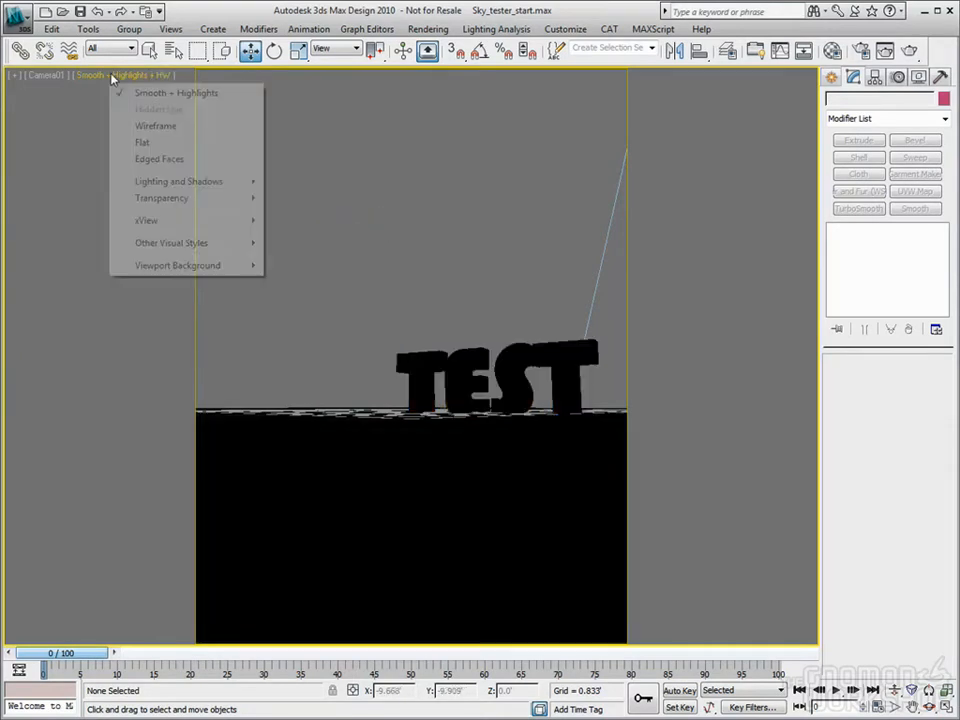
{"action": "mouse_move", "coordinate": [185, 268]}
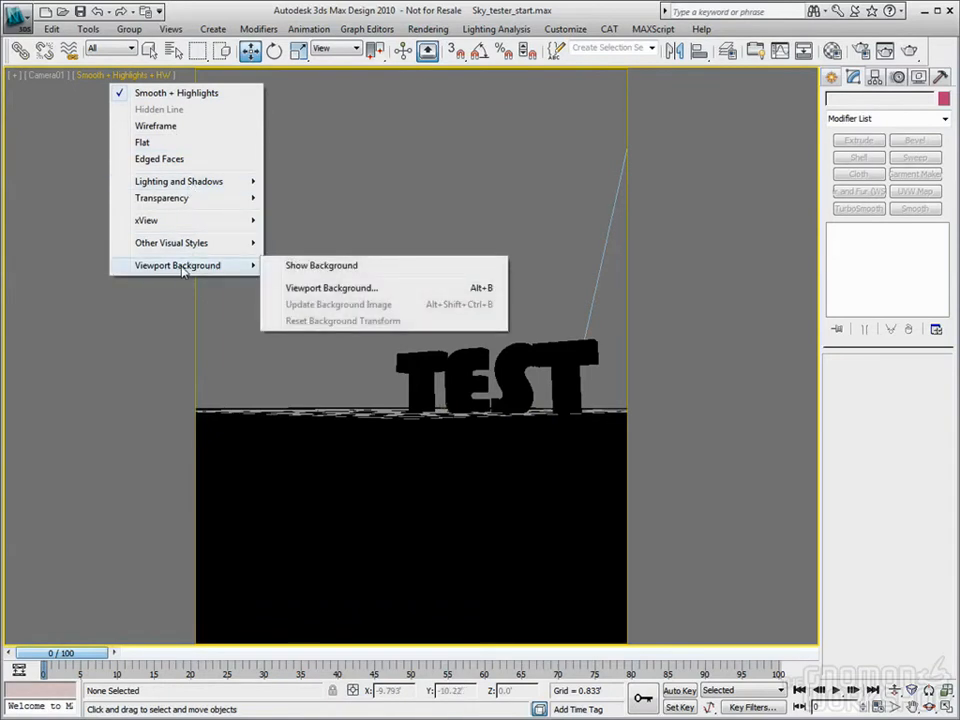
Show the environment sky behind the TEST text with Use Environment Background and Display Background
{"action": "left_click", "coordinate": [326, 287]}
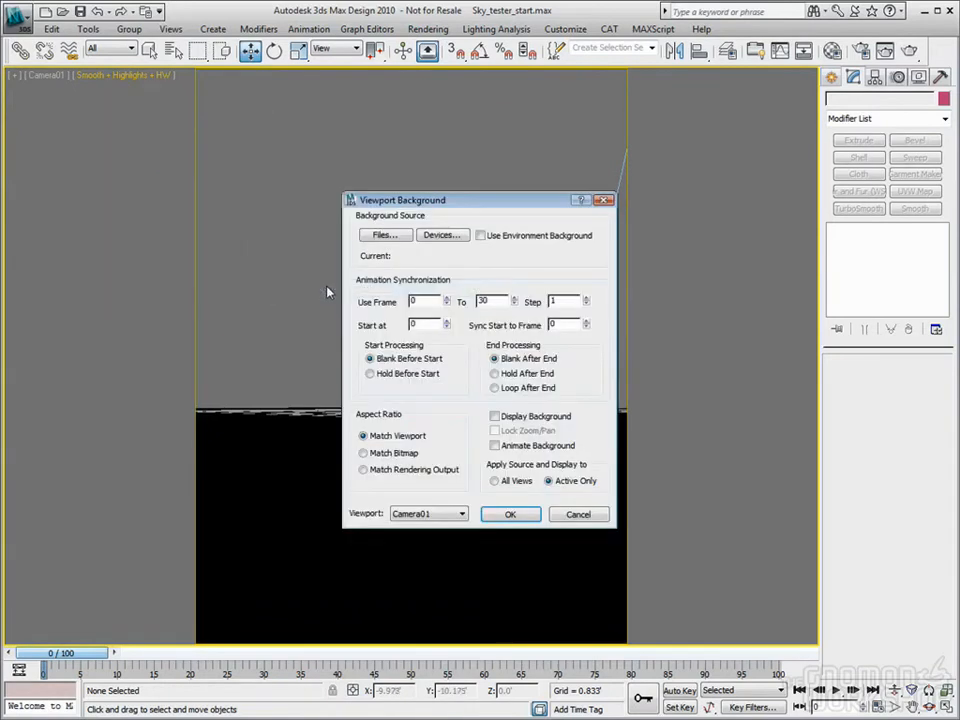
{"action": "left_click", "coordinate": [481, 237]}
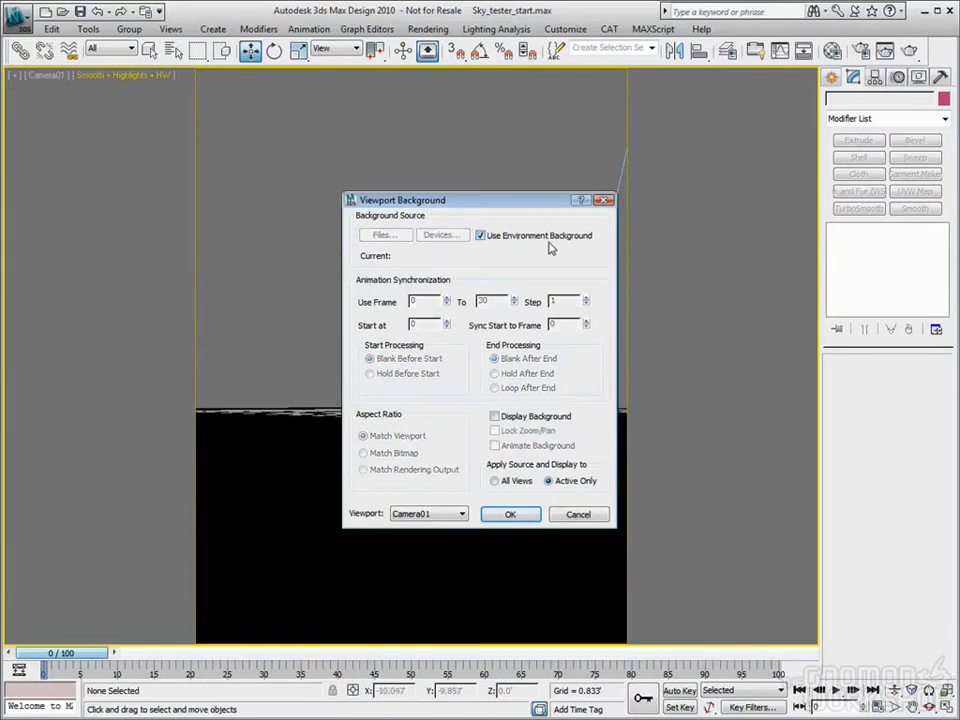
{"action": "left_click", "coordinate": [494, 417]}
{"action": "left_click", "coordinate": [509, 515]}
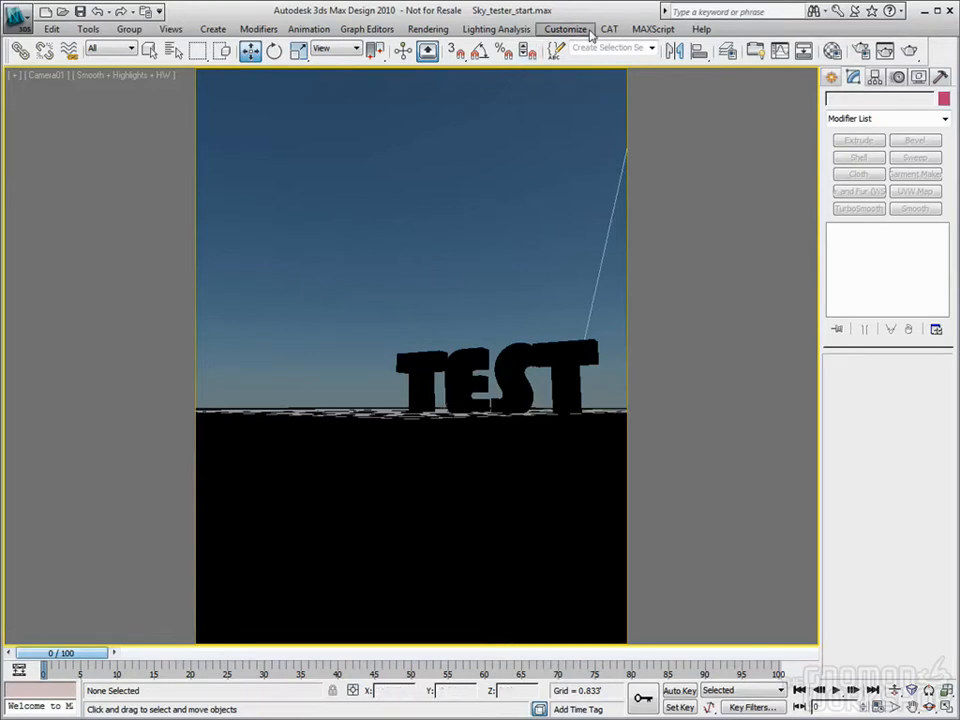
{"action": "left_click", "coordinate": [497, 29]}
{"action": "left_click", "coordinate": [581, 32]}
{"action": "left_click", "coordinate": [580, 33]}
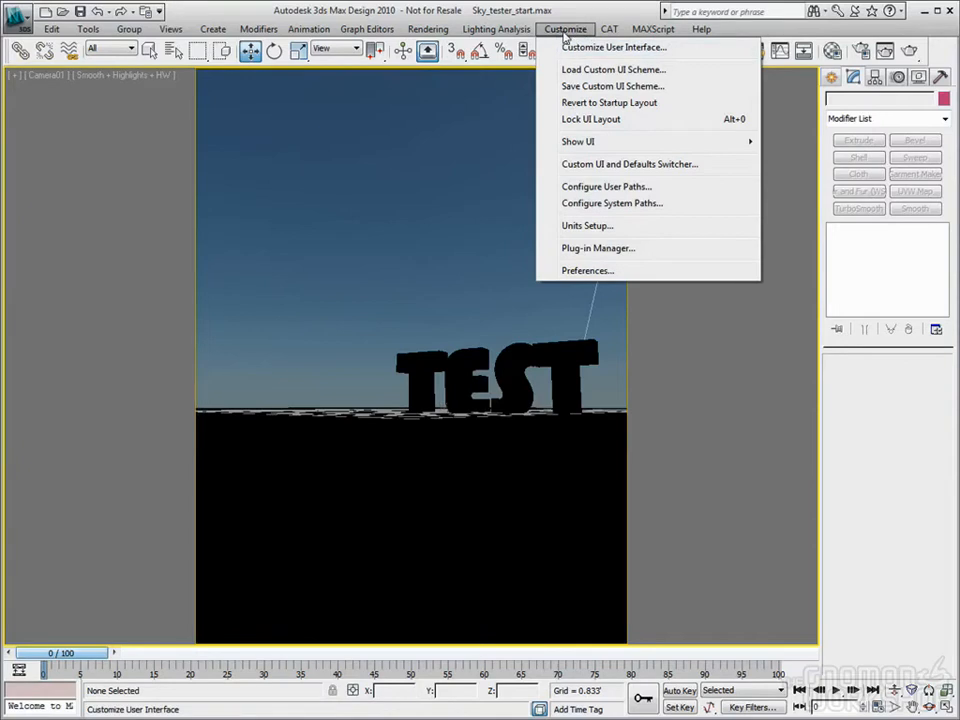
{"action": "left_click", "coordinate": [583, 271]}
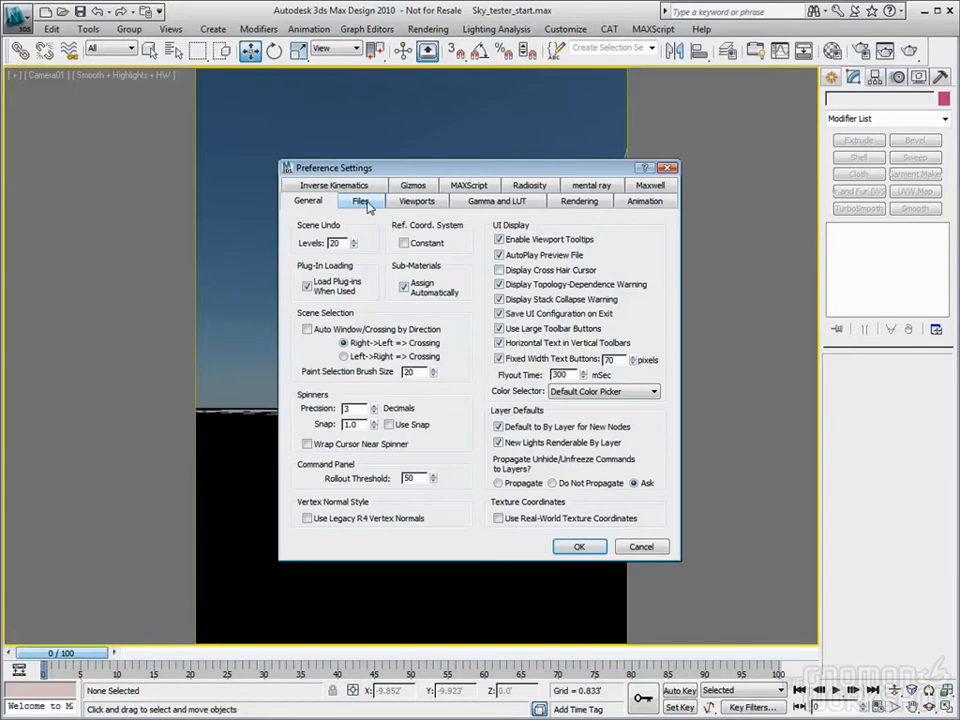
{"action": "left_click", "coordinate": [416, 201]}
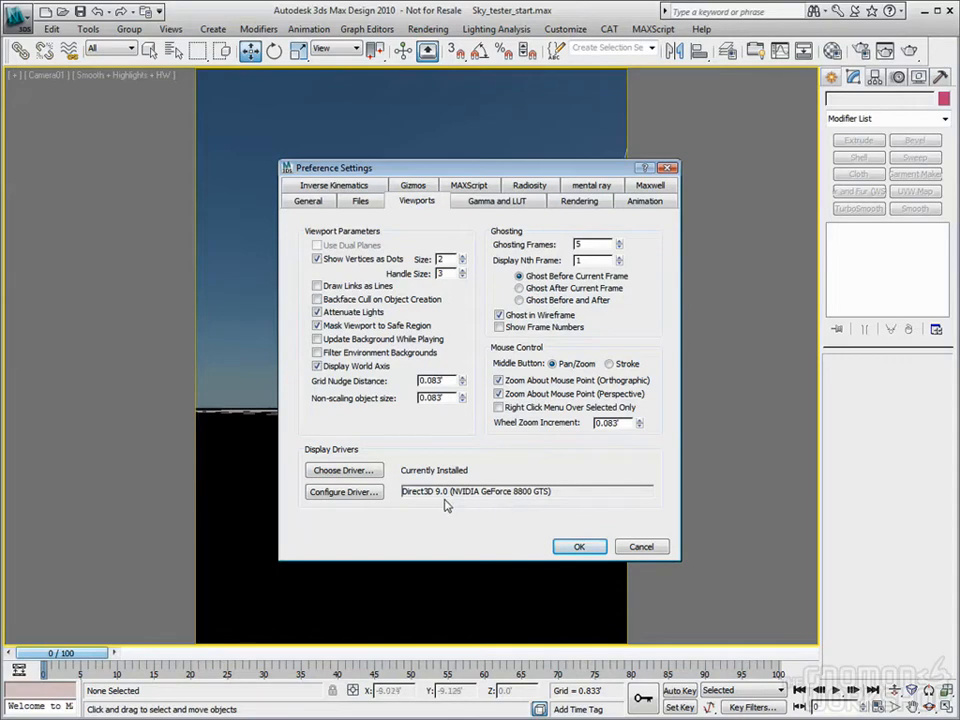
{"action": "left_click", "coordinate": [344, 492]}
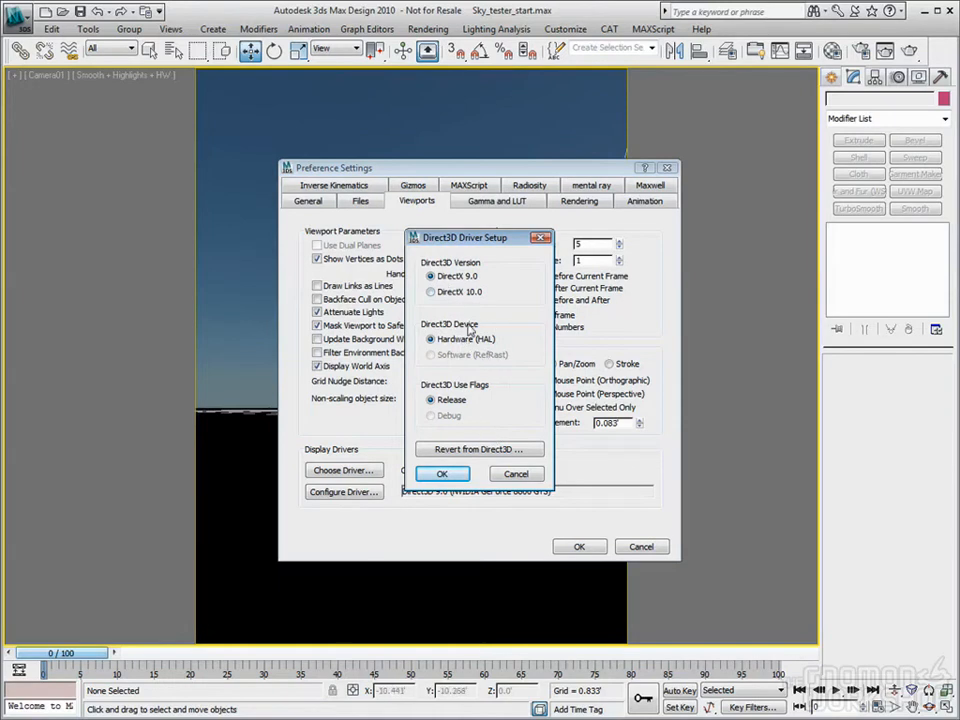
{"action": "left_click", "coordinate": [519, 476]}
{"action": "left_click", "coordinate": [641, 547]}
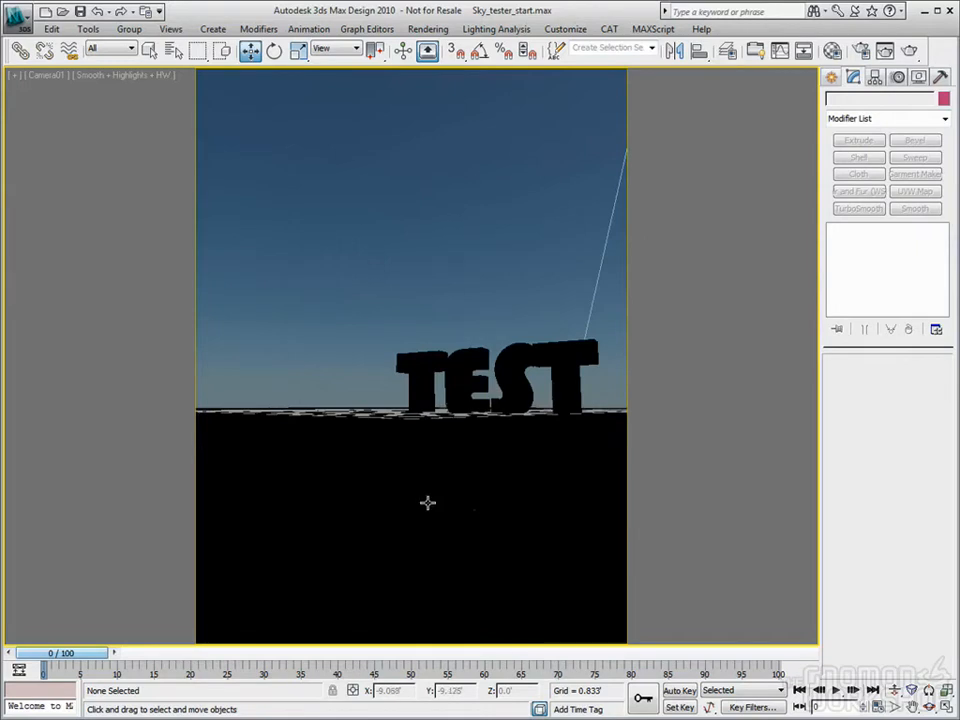
Switch to Perspective, orbit up toward the sky, and select the Daylight01 sun
{"action": "key", "text": "p"}
{"action": "left_click", "coordinate": [929, 706]}
{"action": "left_click_drag", "start_coordinate": [377, 381], "coordinate": [400, 497]}
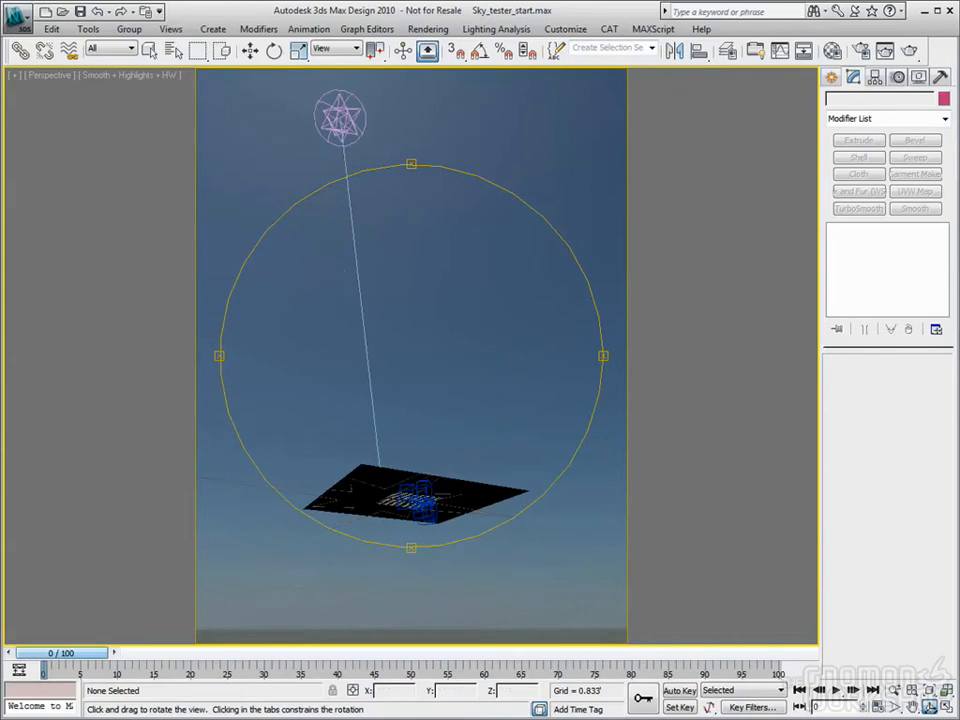
{"action": "left_click", "coordinate": [249, 52]}
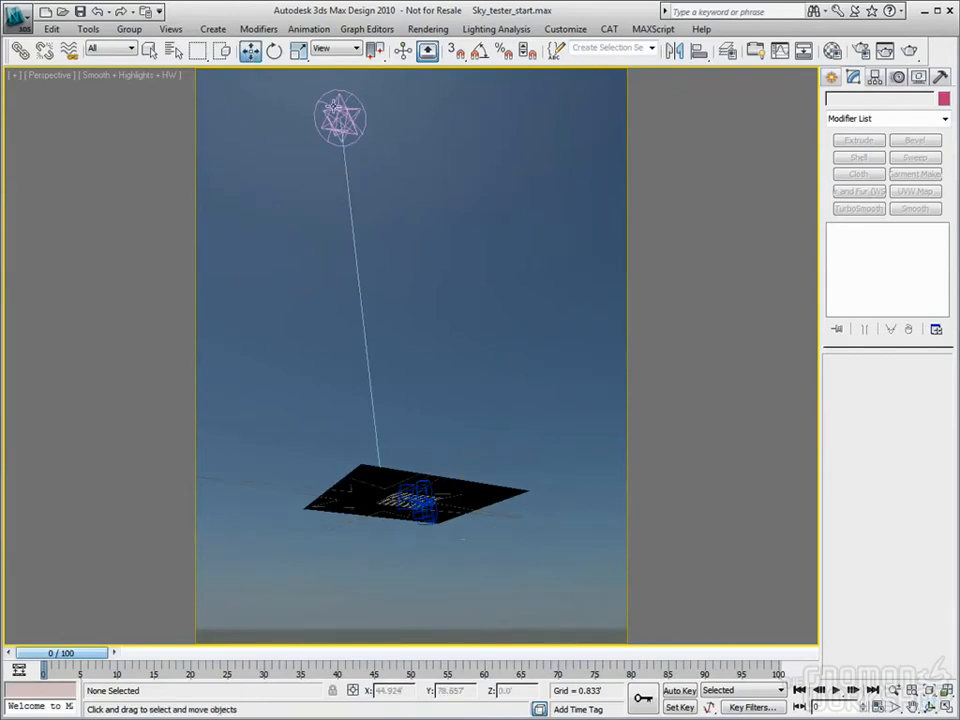
{"action": "left_click", "coordinate": [340, 118]}
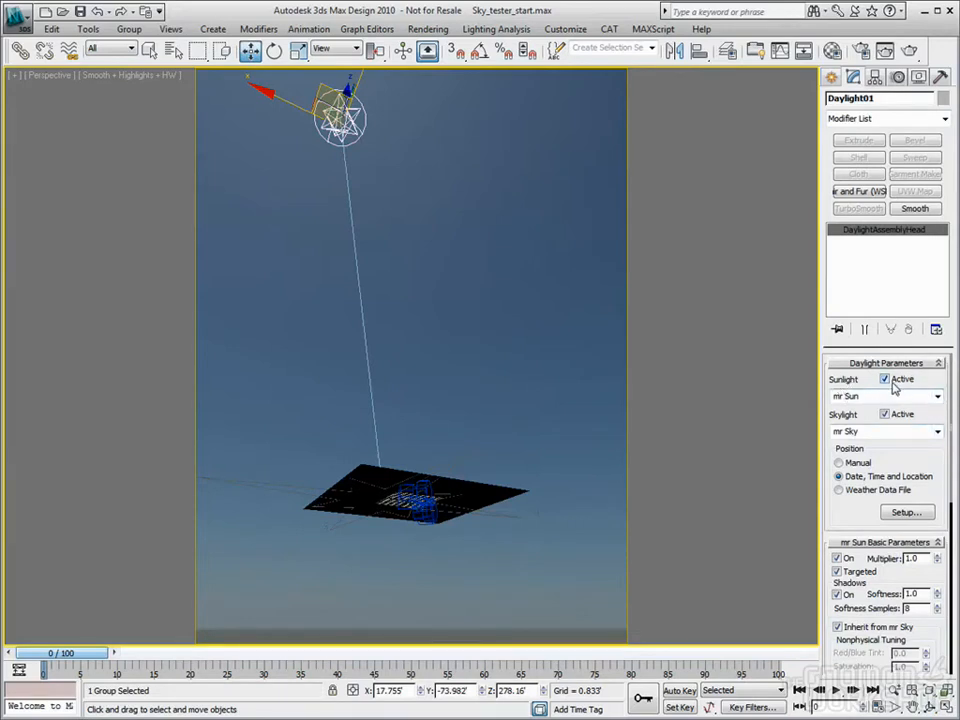
{"action": "left_click", "coordinate": [937, 397]}
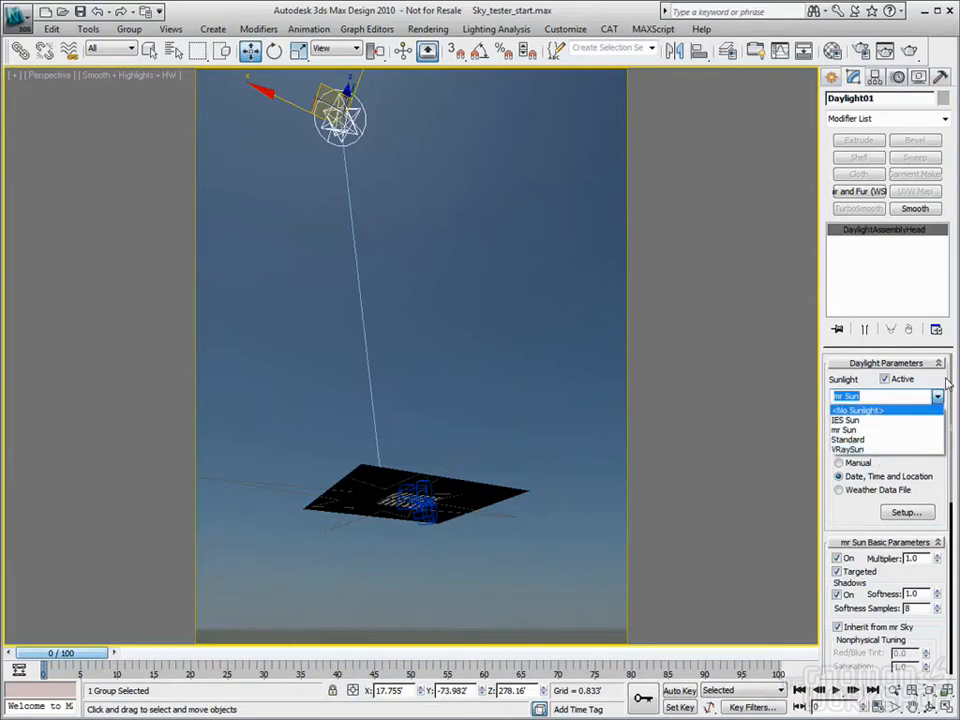
{"action": "left_click", "coordinate": [848, 430]}
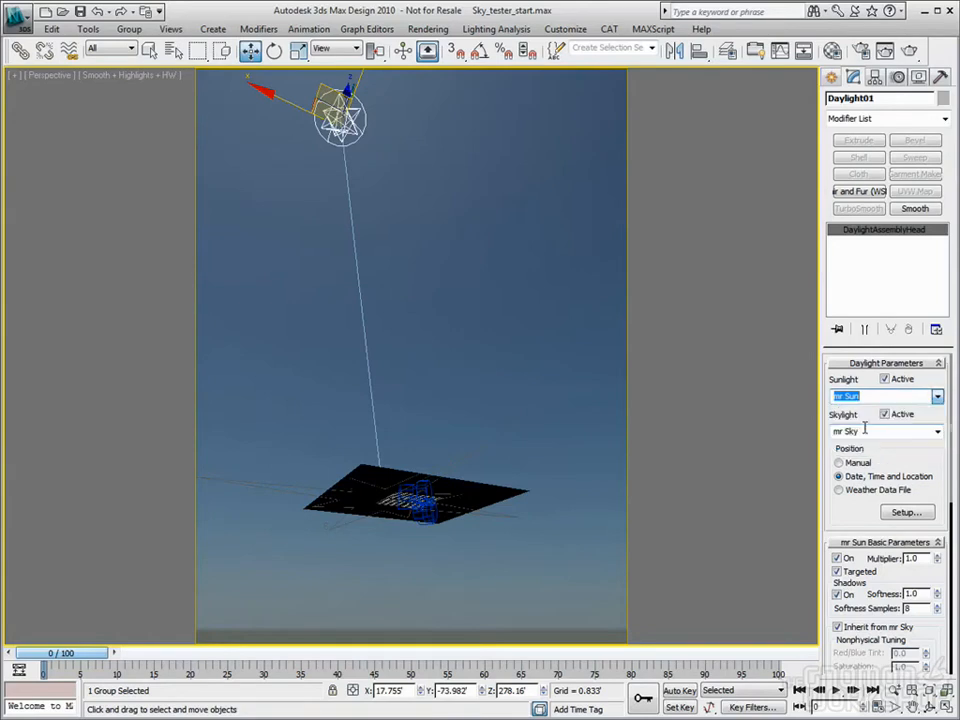
{"action": "left_click", "coordinate": [937, 400]}
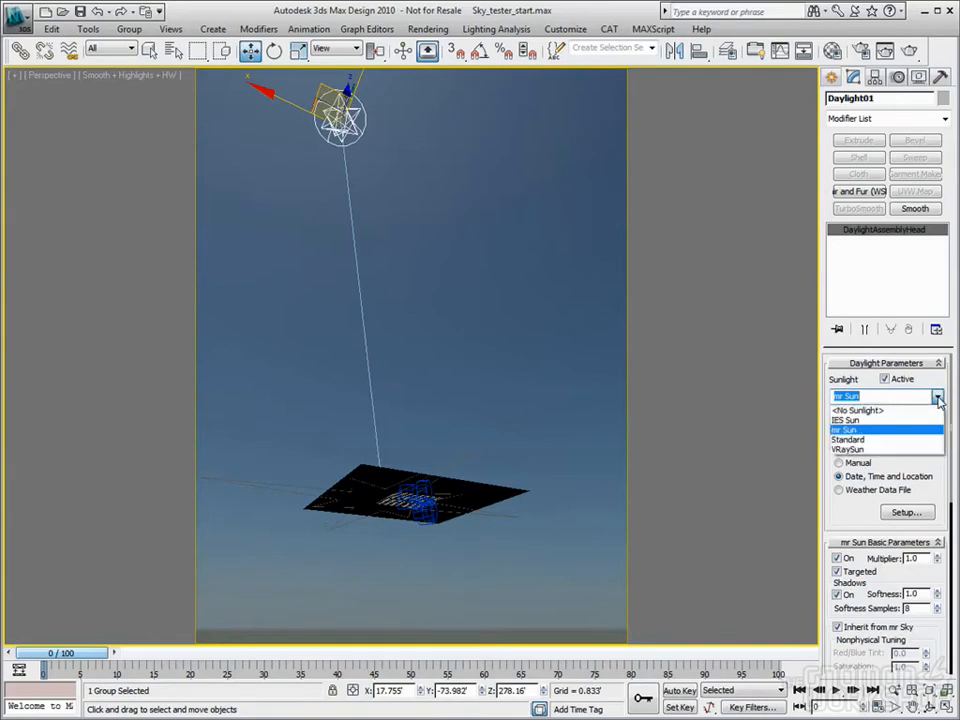
{"action": "left_click", "coordinate": [853, 420]}
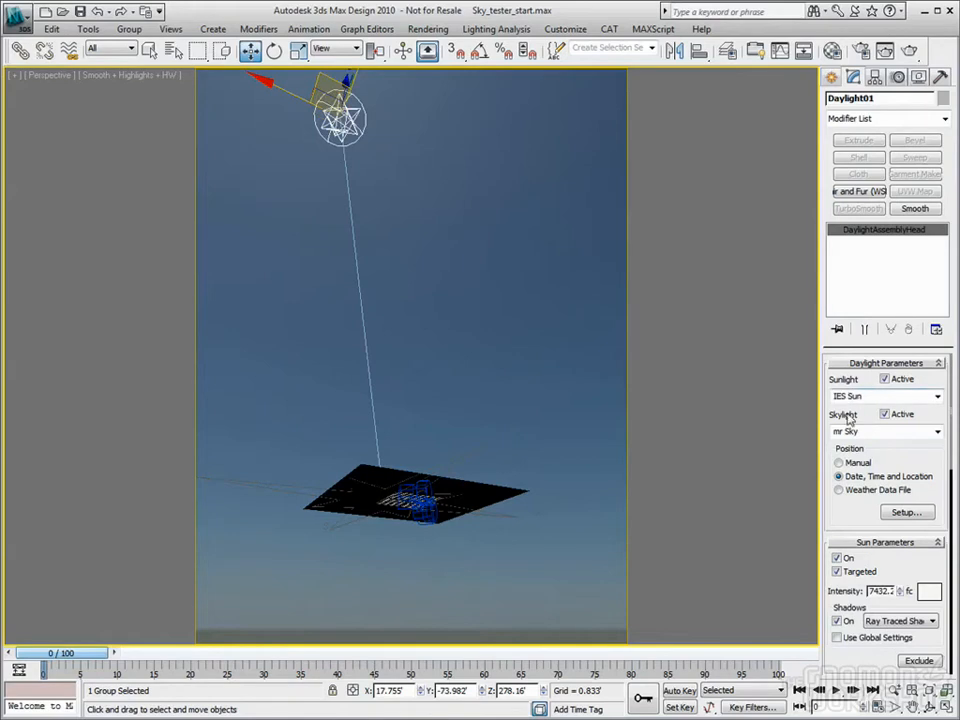
{"action": "middle_click_drag", "start_coordinate": [404, 508], "coordinate": [411, 499], "text": "alt"}
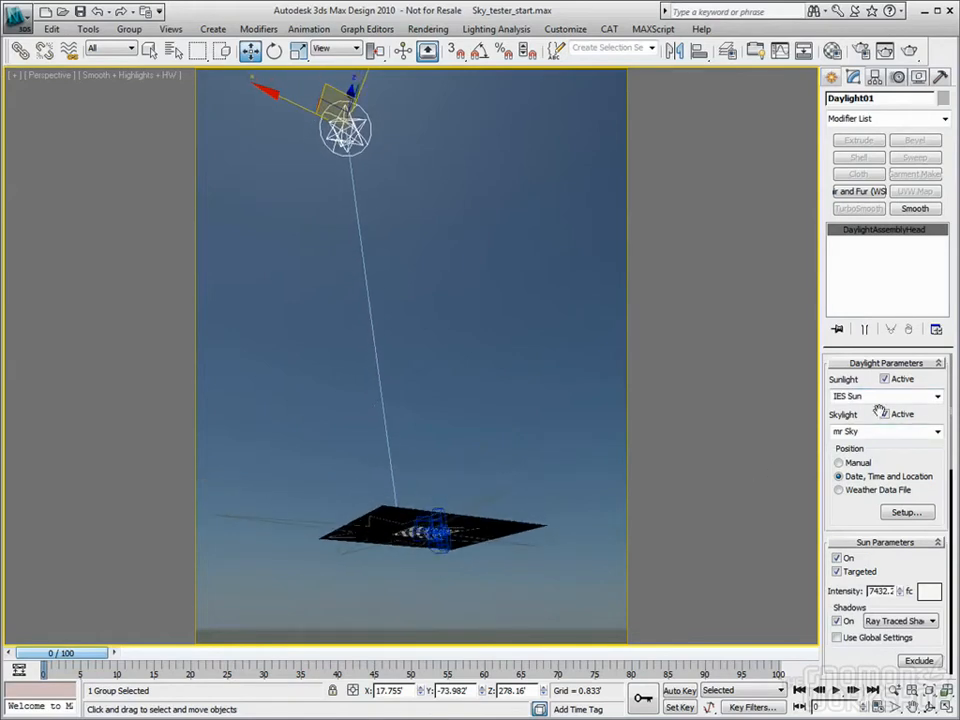
{"action": "left_click", "coordinate": [919, 394]}
{"action": "left_click", "coordinate": [937, 399]}
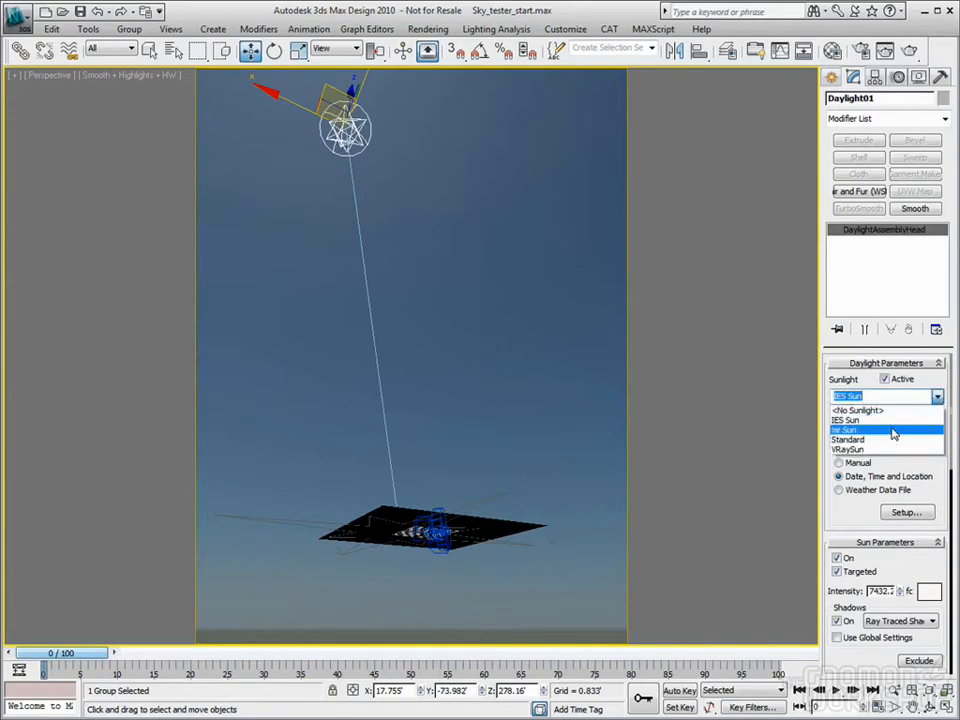
{"action": "left_click", "coordinate": [938, 399]}
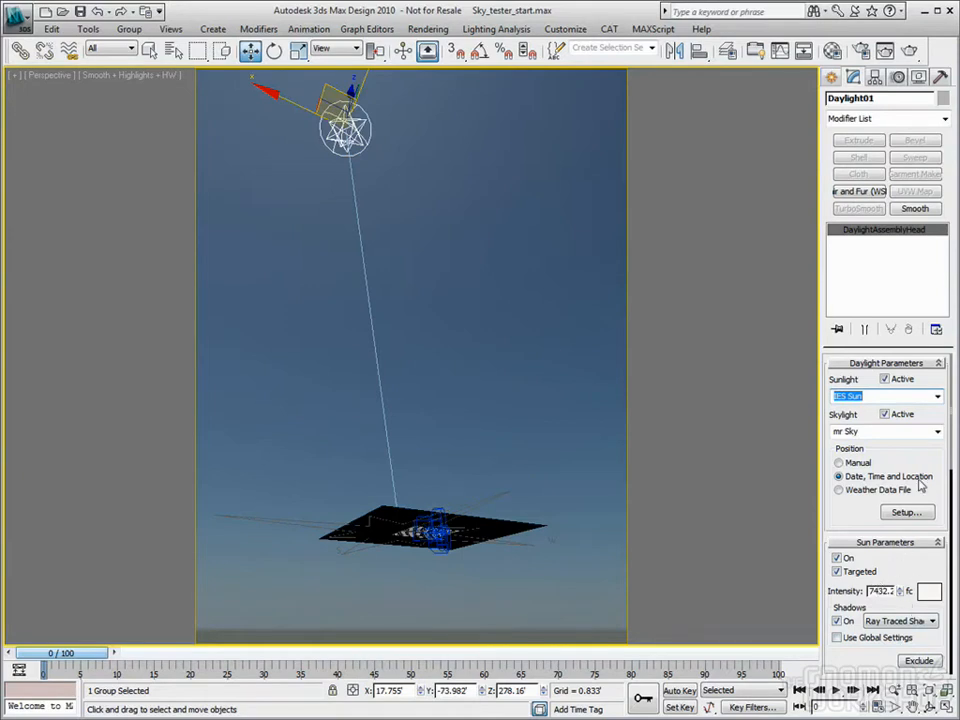
{"action": "left_click", "coordinate": [886, 396]}
{"action": "left_click", "coordinate": [889, 430]}
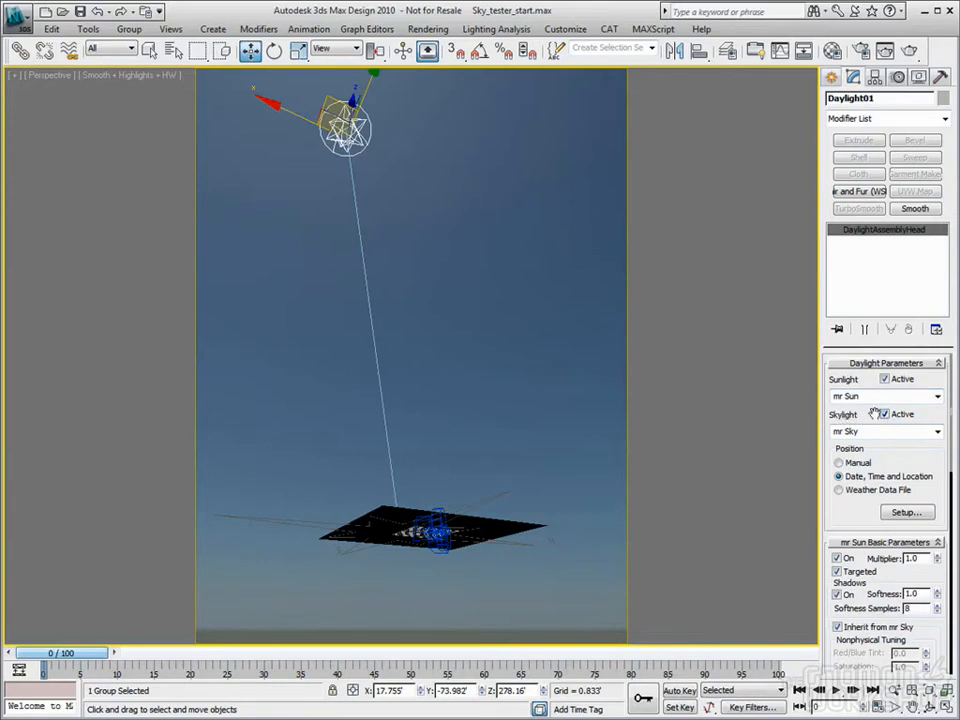
{"action": "left_click", "coordinate": [936, 431]}
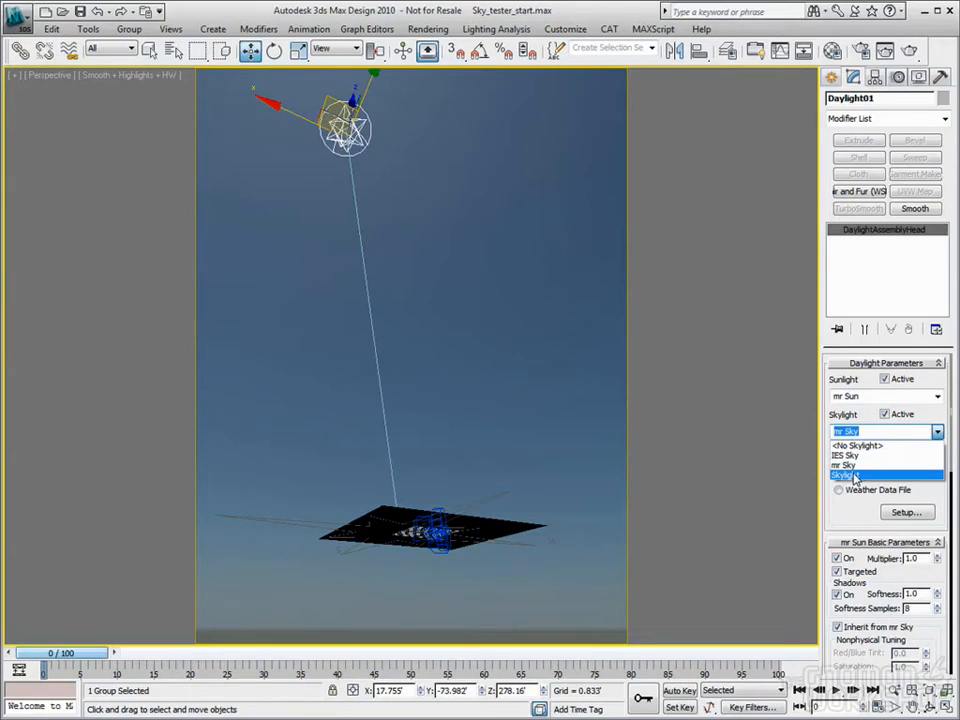
{"action": "left_click", "coordinate": [853, 476]}
{"action": "left_click", "coordinate": [938, 434]}
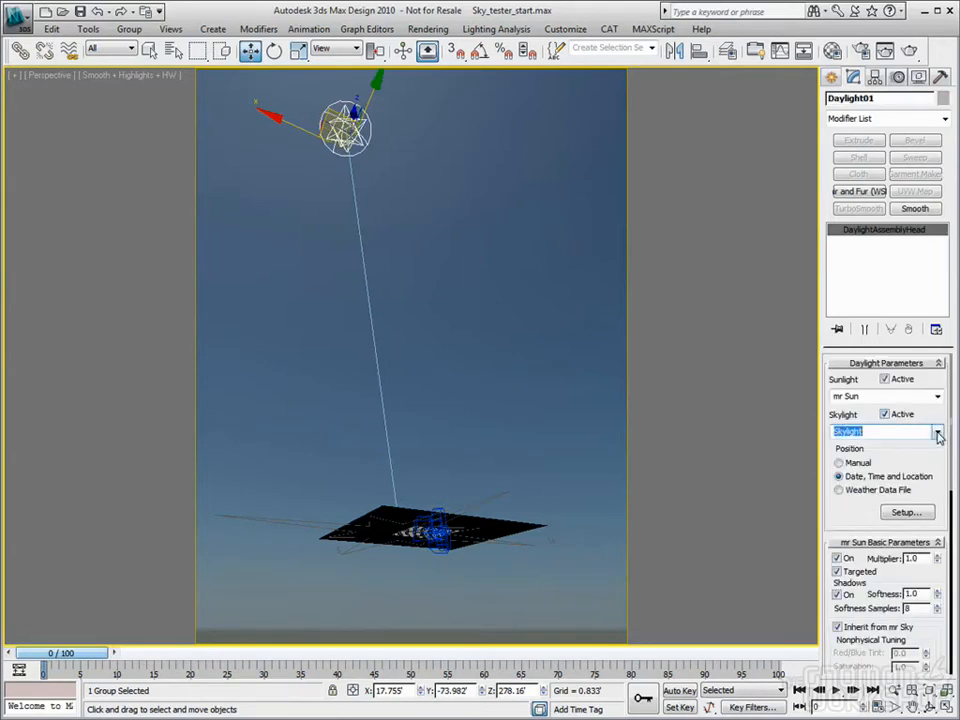
{"action": "left_click", "coordinate": [937, 434]}
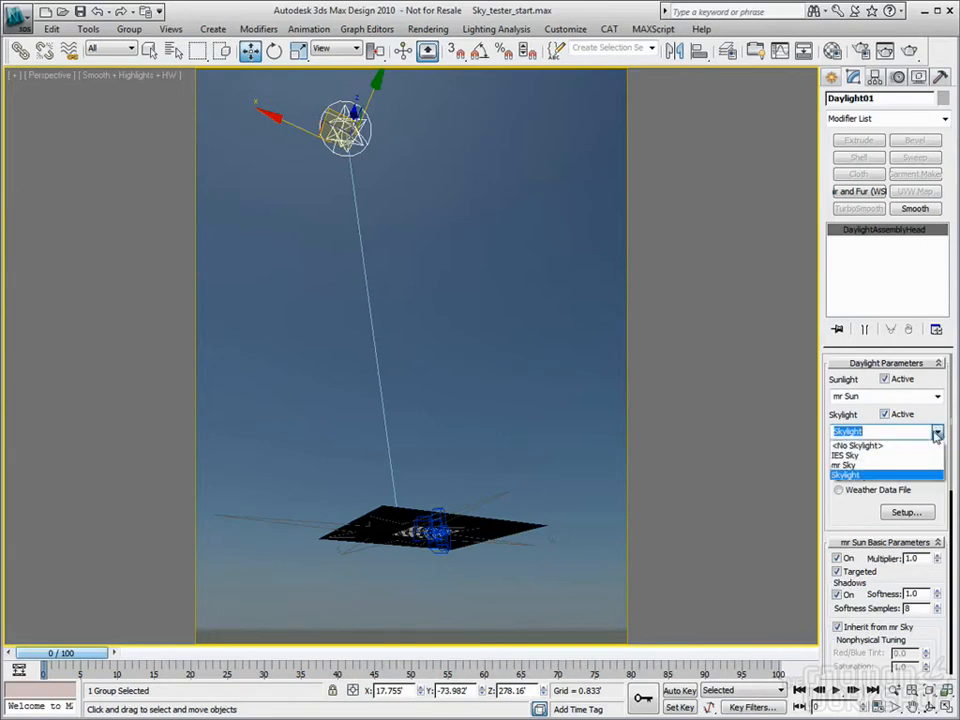
{"action": "left_click", "coordinate": [915, 467]}
{"action": "left_click", "coordinate": [833, 78]}
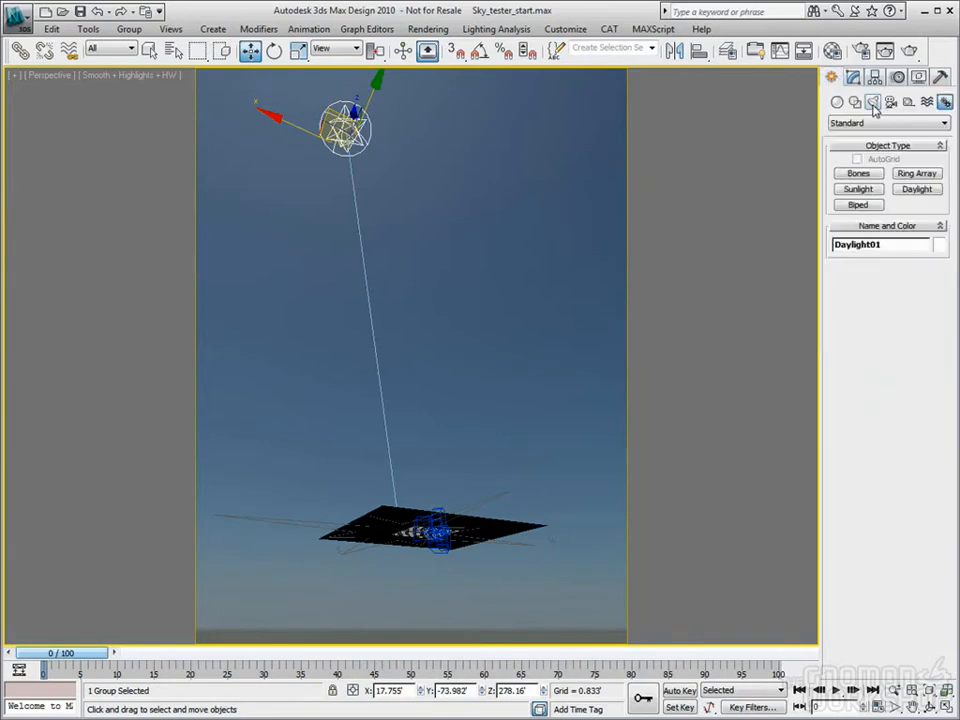
{"action": "left_click", "coordinate": [874, 103]}
{"action": "left_click", "coordinate": [900, 123]}
{"action": "left_click", "coordinate": [880, 144]}
{"action": "left_click", "coordinate": [918, 206]}
{"action": "left_click", "coordinate": [476, 434]}
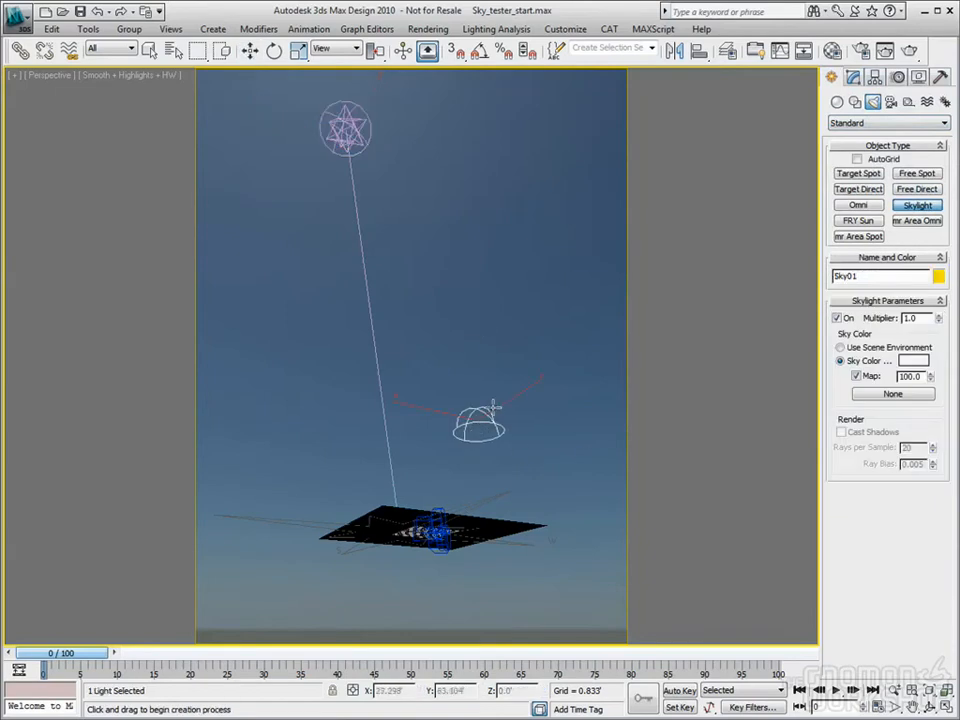
{"action": "left_click", "coordinate": [250, 51]}
{"action": "left_click", "coordinate": [853, 78]}
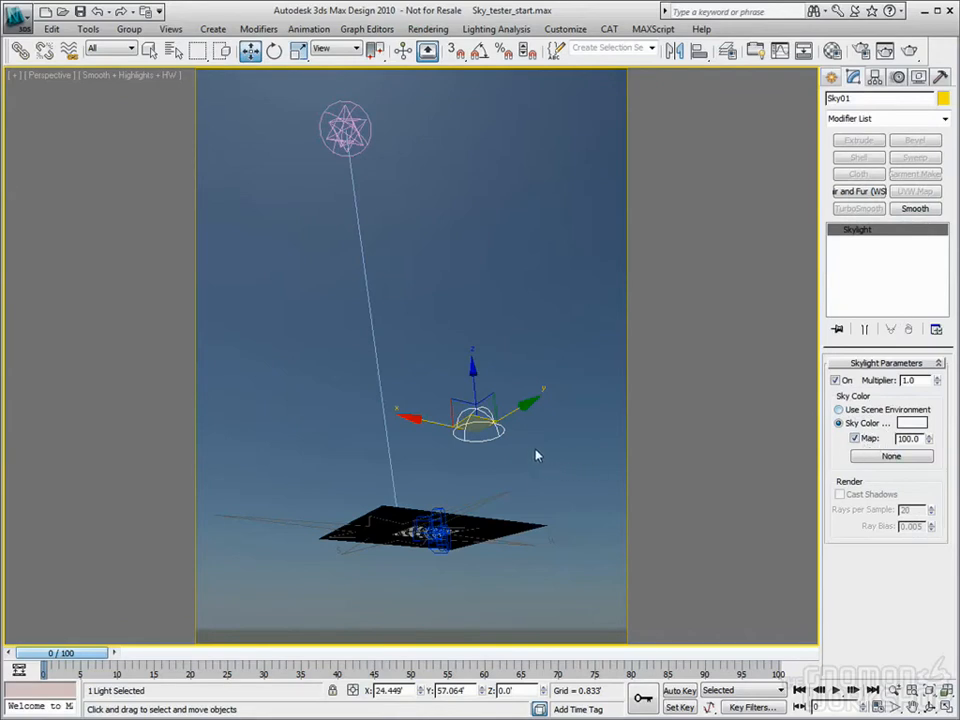
{"action": "key", "text": "Delete"}
{"action": "left_click", "coordinate": [345, 128]}
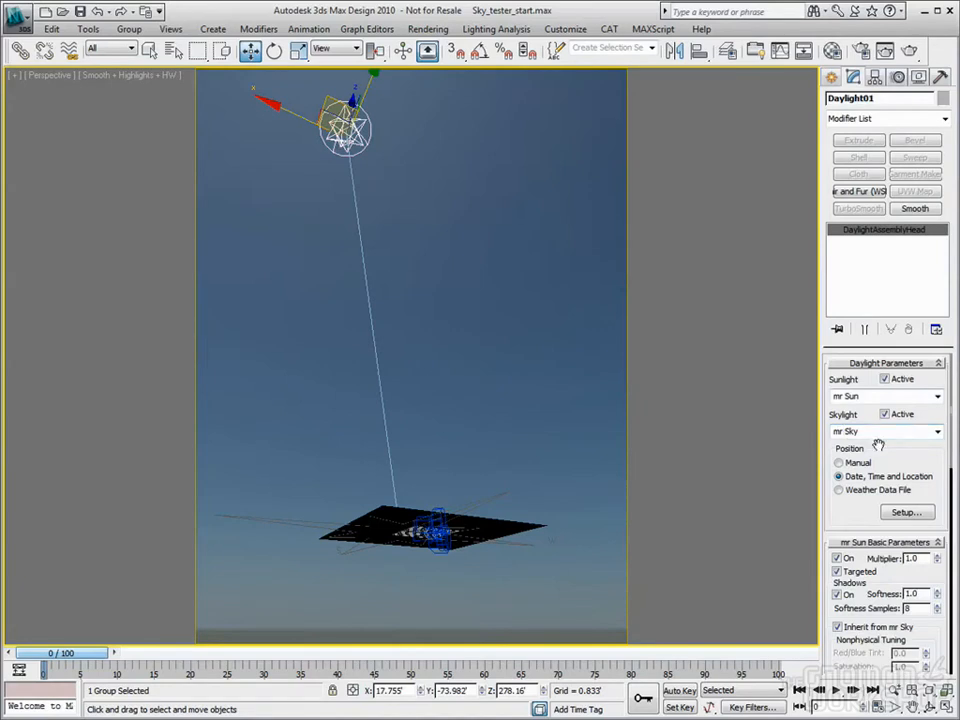
{"action": "left_click_drag", "start_coordinate": [902, 449], "coordinate": [940, 488]}
{"action": "left_click", "coordinate": [840, 463]}
{"action": "middle_click_drag", "start_coordinate": [526, 290], "coordinate": [526, 320]}
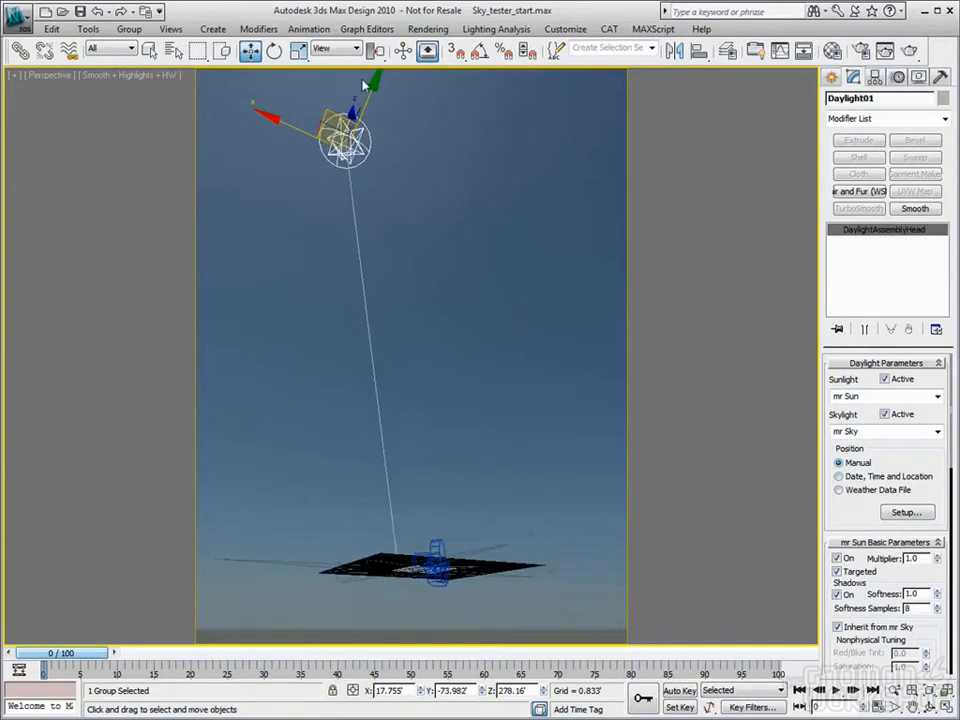
{"action": "left_click_drag", "start_coordinate": [350, 82], "coordinate": [333, 341]}
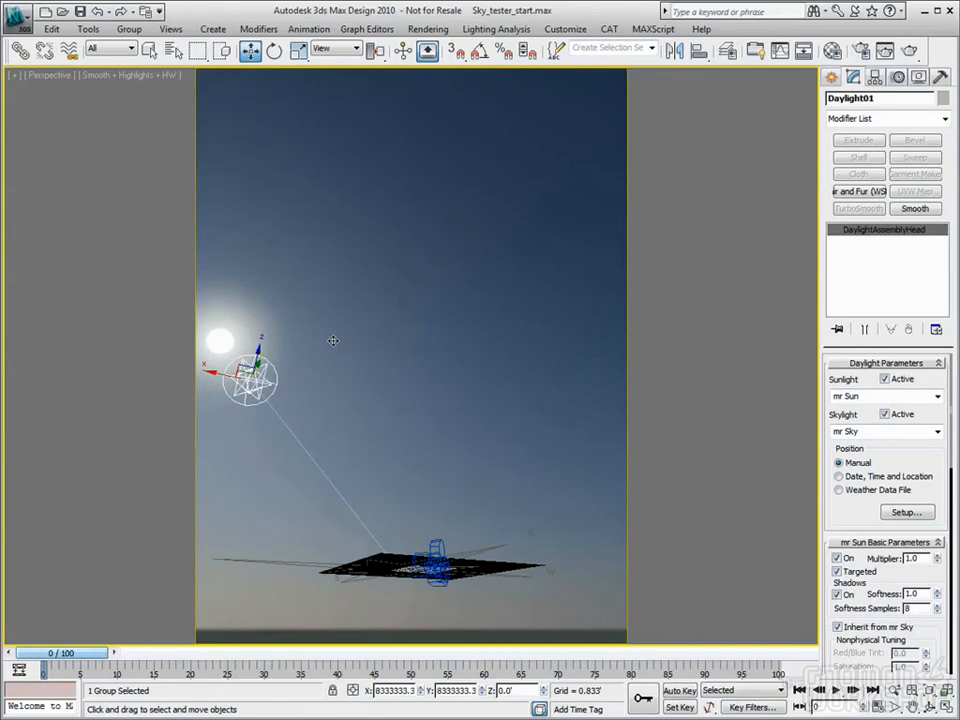
{"action": "left_click_drag", "start_coordinate": [204, 371], "coordinate": [409, 351]}
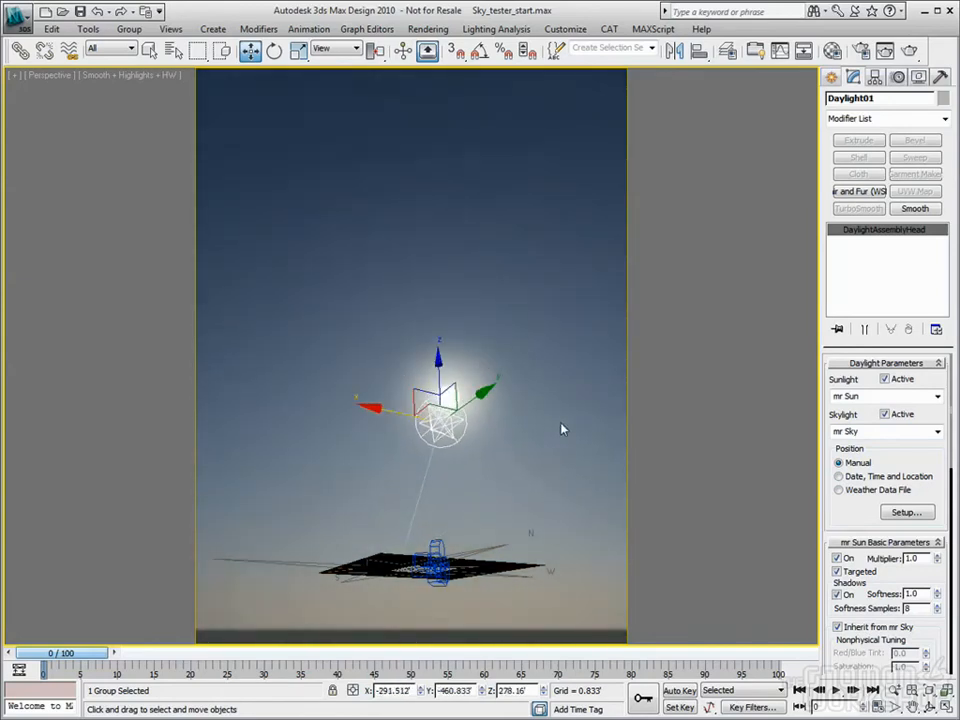
{"action": "left_click", "coordinate": [839, 477]}
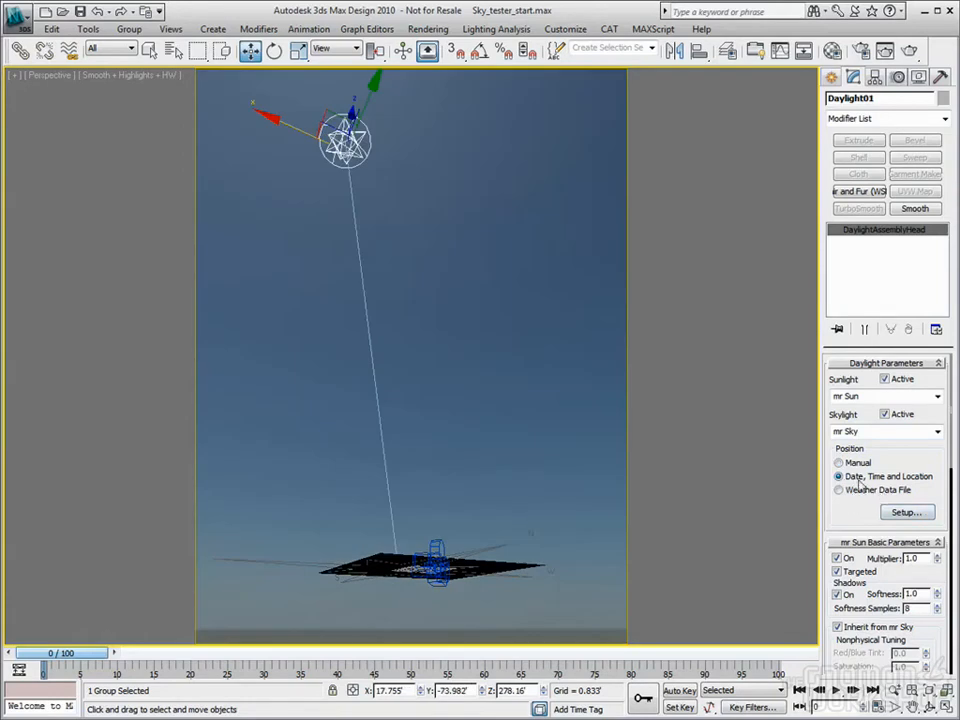
Set the Daylight01 sun's Hours to 5 at frame 0 in the Motion panel
{"action": "left_click", "coordinate": [904, 514]}
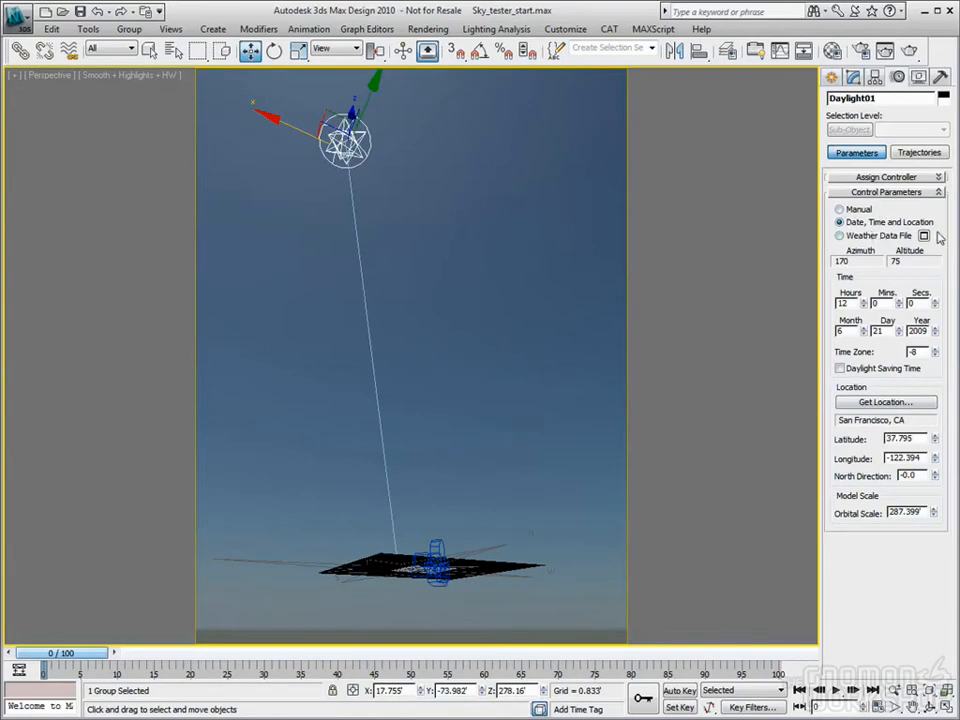
{"action": "mouse_move", "coordinate": [866, 303]}
{"action": "left_mouse_down"}
{"action": "mouse_move", "coordinate": [866, 292]}
{"action": "mouse_move", "coordinate": [866, 311]}
{"action": "left_mouse_up"}
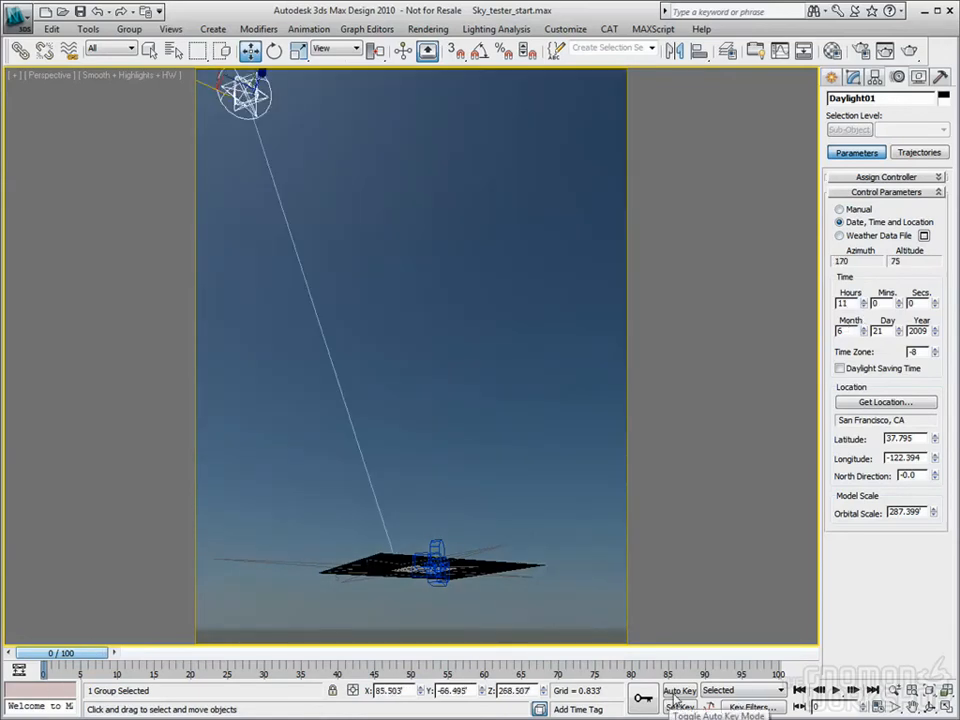
{"action": "left_click_drag", "start_coordinate": [866, 308], "coordinate": [866, 305]}
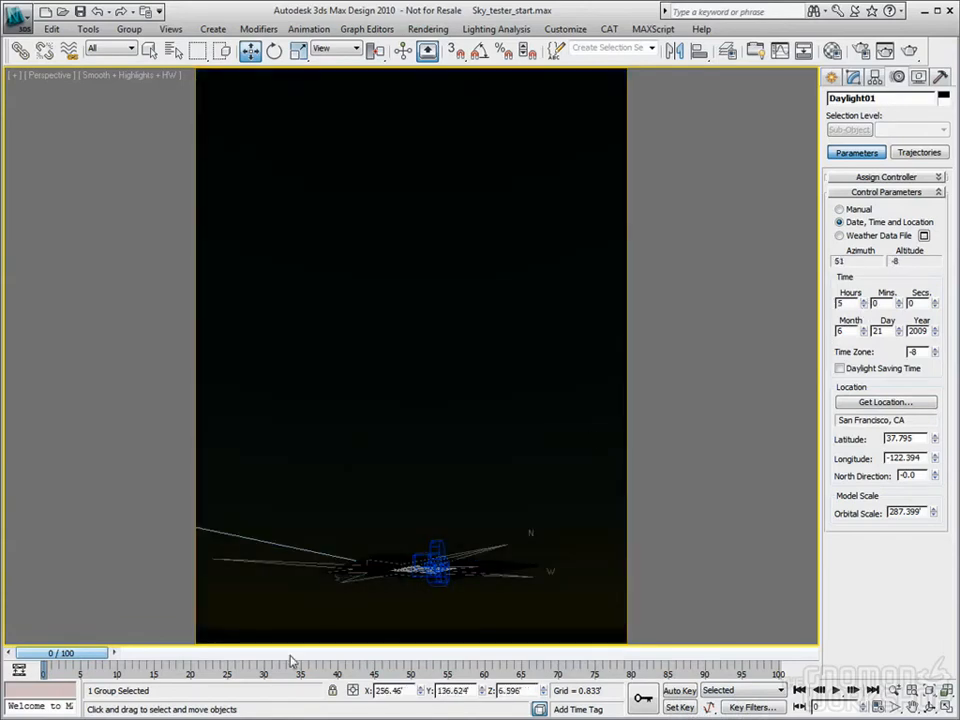
{"action": "left_click_drag", "start_coordinate": [83, 655], "coordinate": [793, 657]}
Key Hours to 19 at frame 100 with Auto Key, then scrub to preview the sun
{"action": "left_click", "coordinate": [668, 692]}
{"action": "key", "text": "w"}
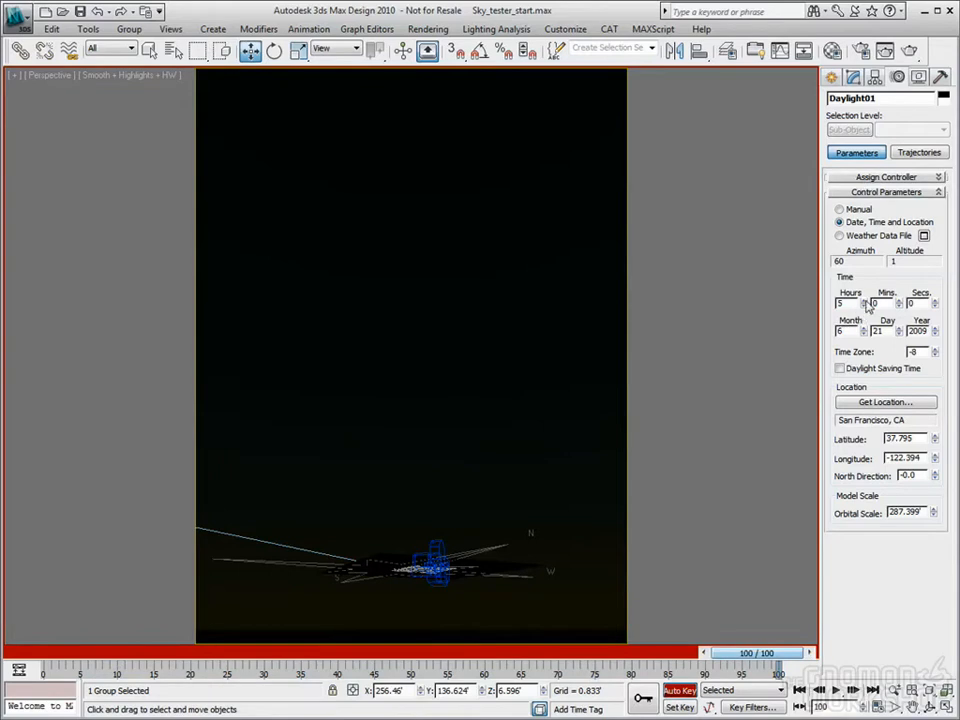
{"action": "left_click_drag", "start_coordinate": [867, 302], "coordinate": [867, 302]}
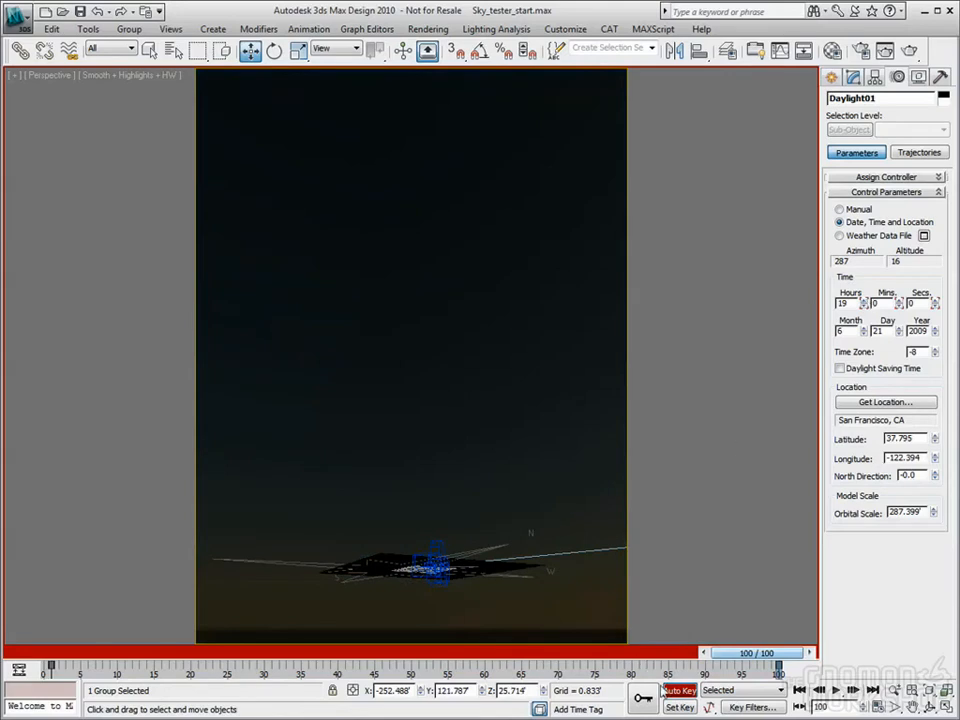
{"action": "left_click", "coordinate": [679, 691]}
{"action": "left_click_drag", "start_coordinate": [757, 653], "coordinate": [432, 670]}
{"action": "key", "text": "w"}
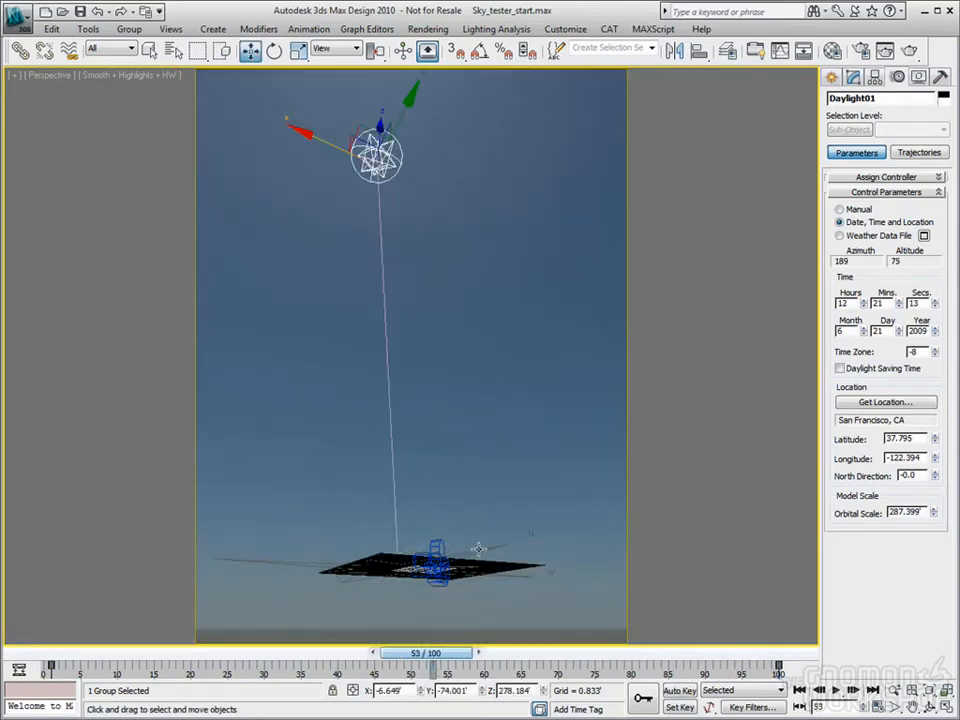
{"action": "mouse_move", "coordinate": [458, 653]}
{"action": "left_mouse_down"}
{"action": "mouse_move", "coordinate": [500, 655]}
{"action": "mouse_move", "coordinate": [254, 655]}
{"action": "mouse_move", "coordinate": [459, 655]}
{"action": "left_mouse_up"}
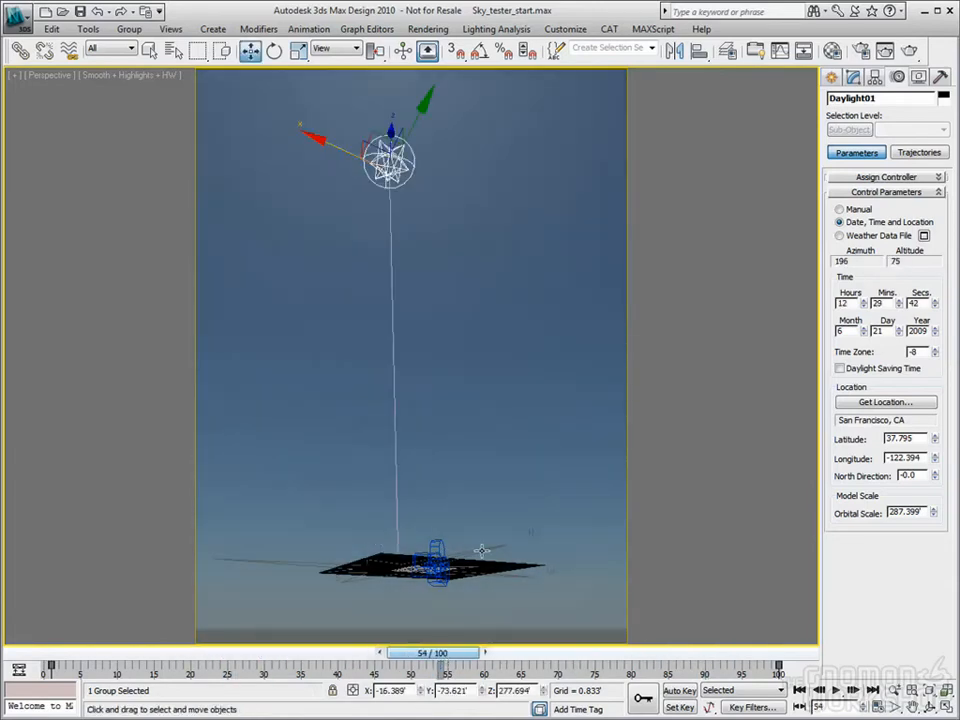
Rotate Compass01 about its vertical axis, scrubbing the timeline to check the sun's path
{"action": "left_click", "coordinate": [481, 550]}
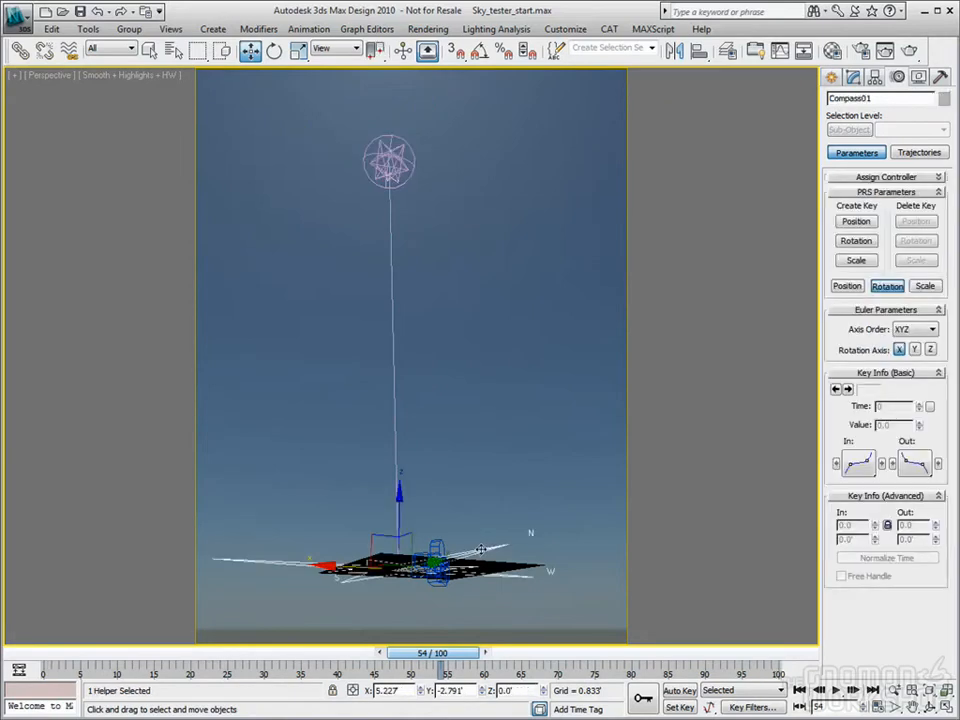
{"action": "left_click", "coordinate": [275, 52]}
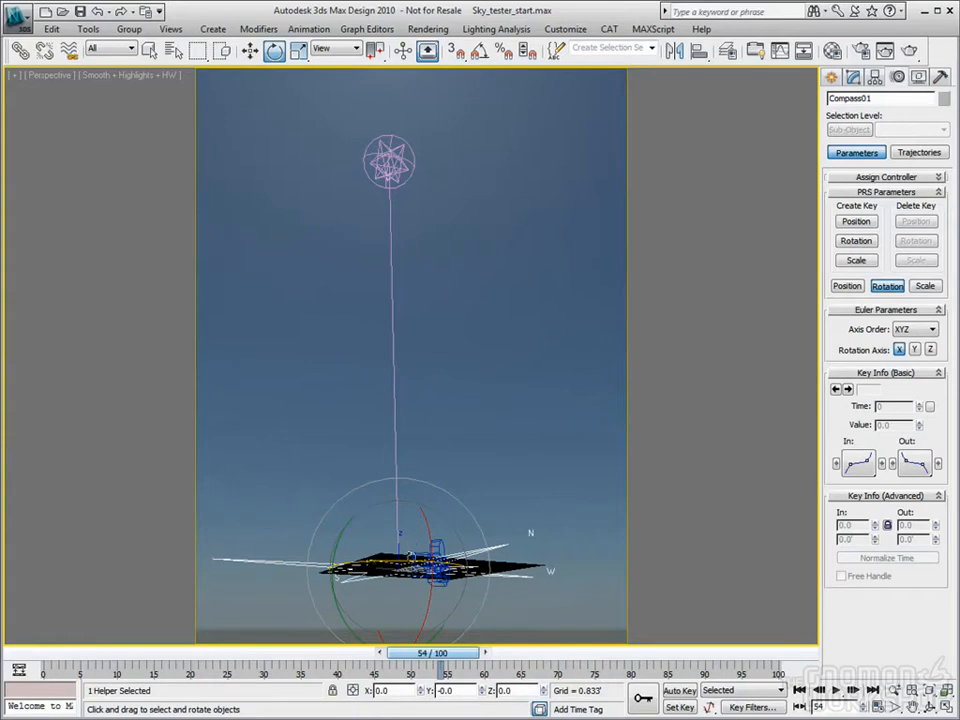
{"action": "left_click_drag", "start_coordinate": [420, 560], "coordinate": [330, 568]}
{"action": "left_click_drag", "start_coordinate": [432, 652], "coordinate": [272, 650]}
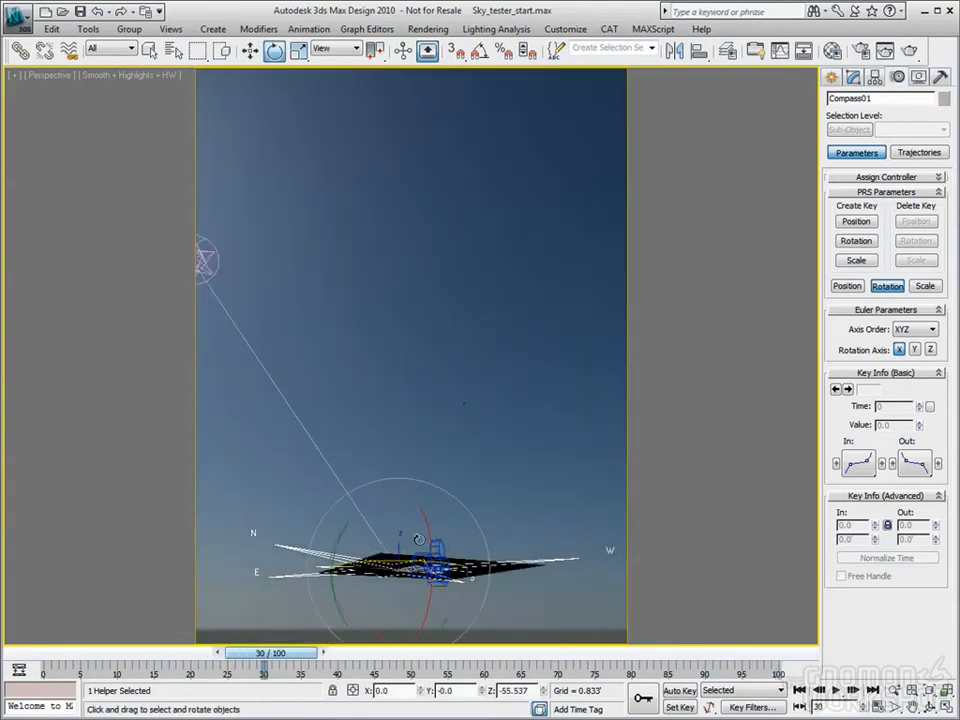
{"action": "mouse_move", "coordinate": [472, 578]}
{"action": "left_mouse_down"}
{"action": "mouse_move", "coordinate": [462, 578]}
{"action": "mouse_move", "coordinate": [488, 574]}
{"action": "left_mouse_up"}
{"action": "left_click_drag", "start_coordinate": [270, 653], "coordinate": [395, 651]}
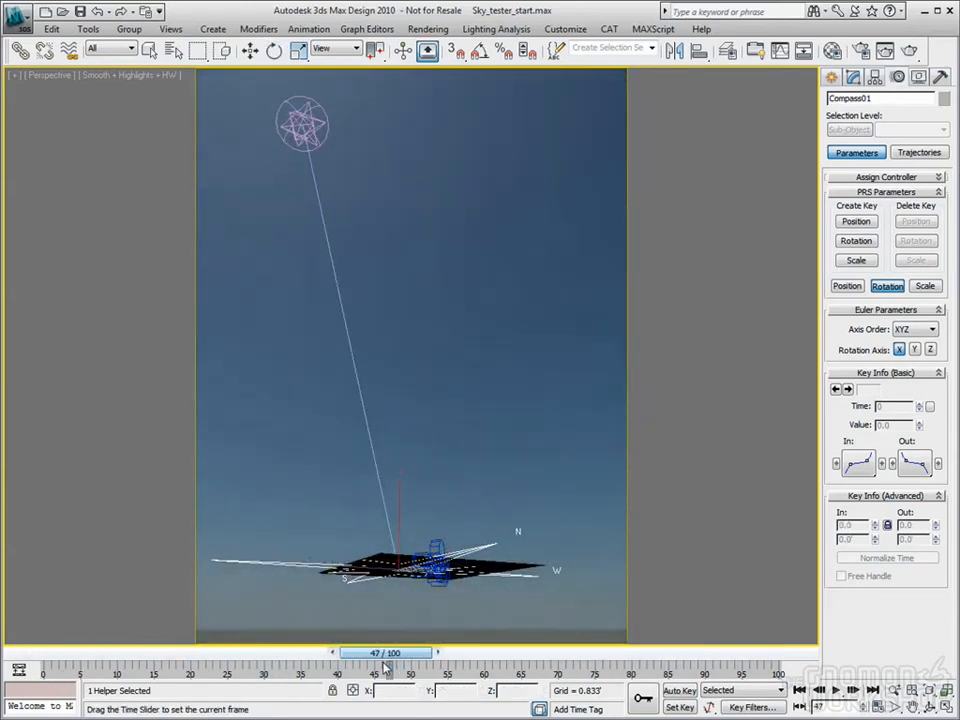
Select Daylight01 and delete its animation keys at frames 100 and 0
{"action": "left_click", "coordinate": [250, 50]}
{"action": "left_click", "coordinate": [308, 132]}
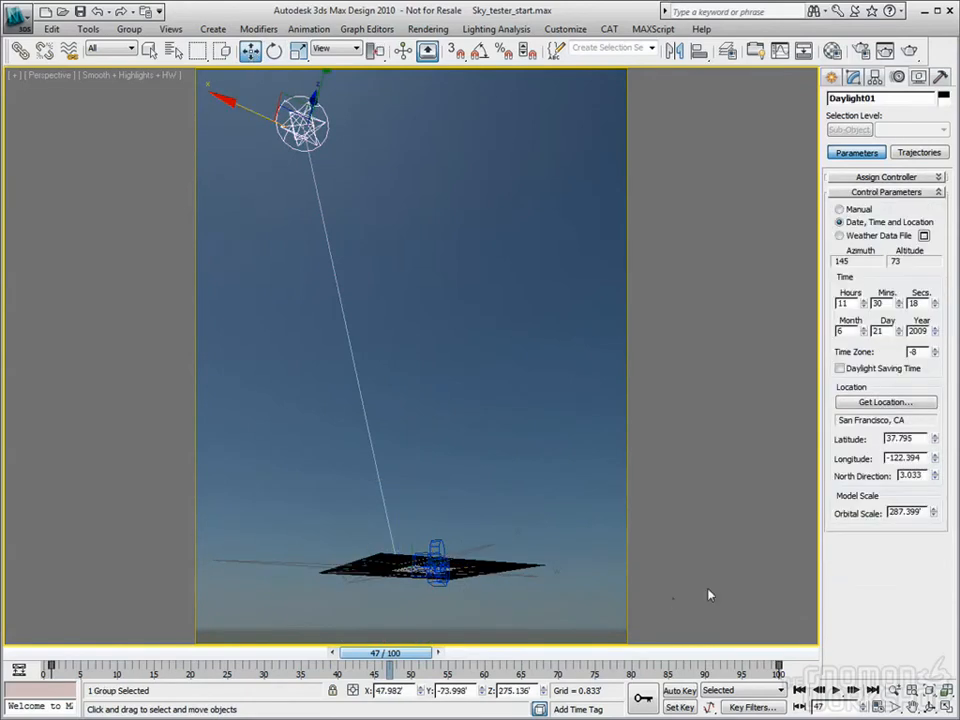
{"action": "left_click", "coordinate": [780, 666]}
{"action": "key", "text": "Delete"}
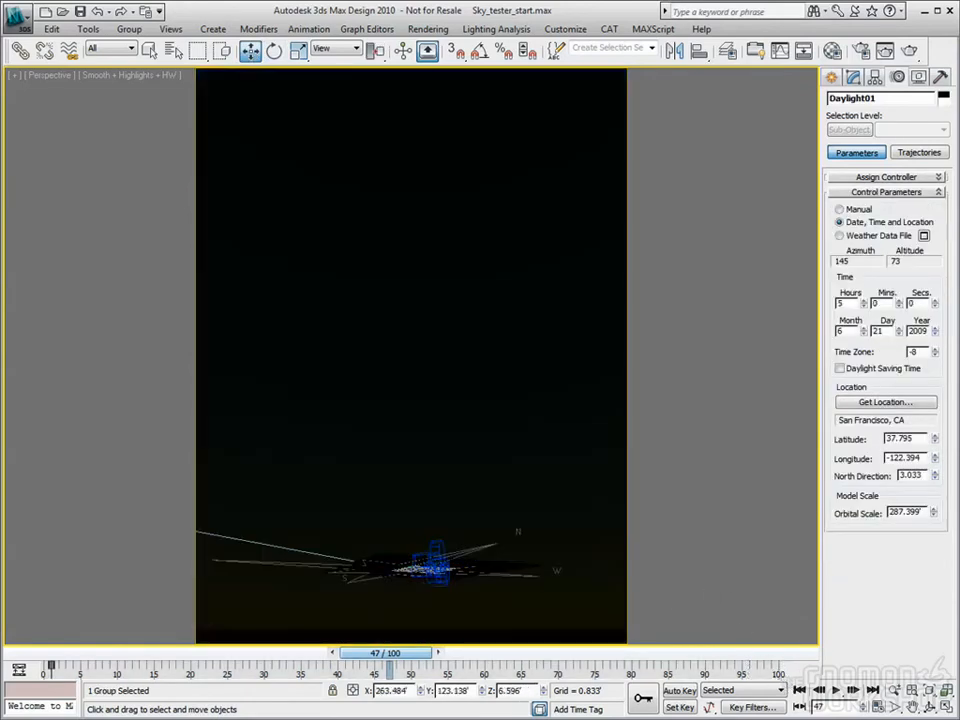
{"action": "left_click", "coordinate": [50, 666]}
{"action": "key", "text": "Delete"}
{"action": "left_click_drag", "start_coordinate": [403, 654], "coordinate": [437, 654]}
Set Hours to 12, switch the sun to Weather Data File, and cancel loading a file
{"action": "left_click_drag", "start_coordinate": [866, 307], "coordinate": [866, 285]}
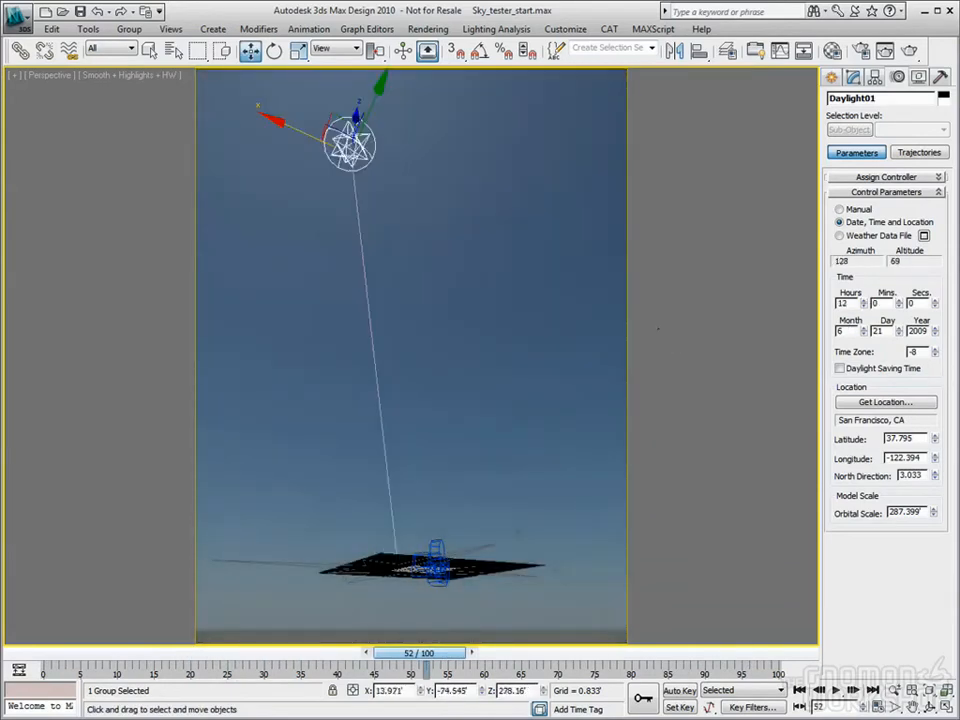
{"action": "left_click", "coordinate": [839, 209]}
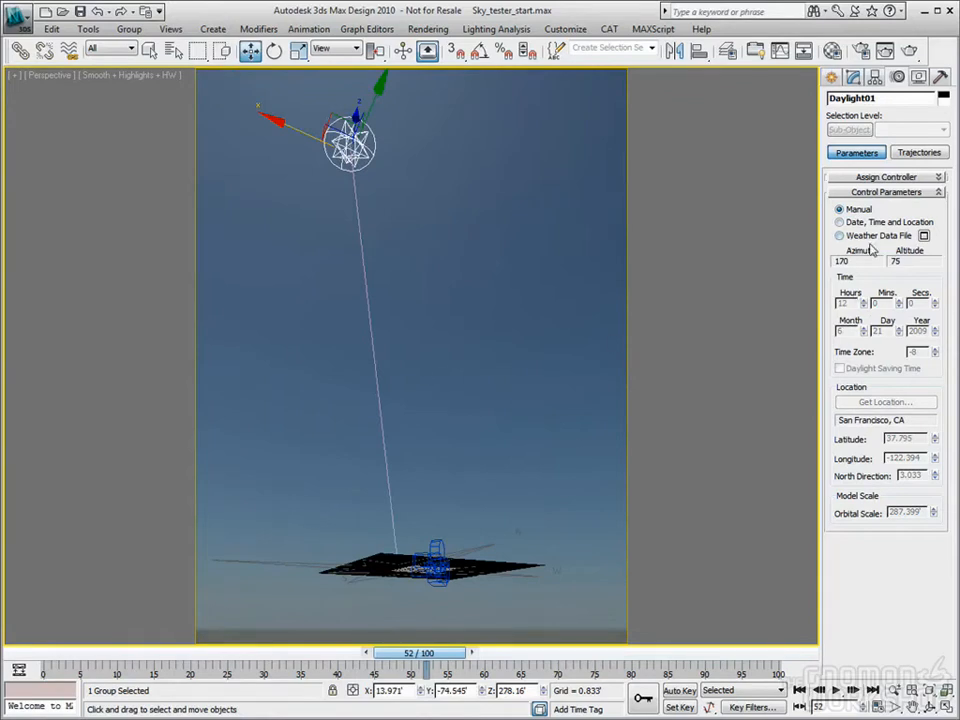
{"action": "left_click", "coordinate": [839, 235]}
{"action": "left_click", "coordinate": [923, 235]}
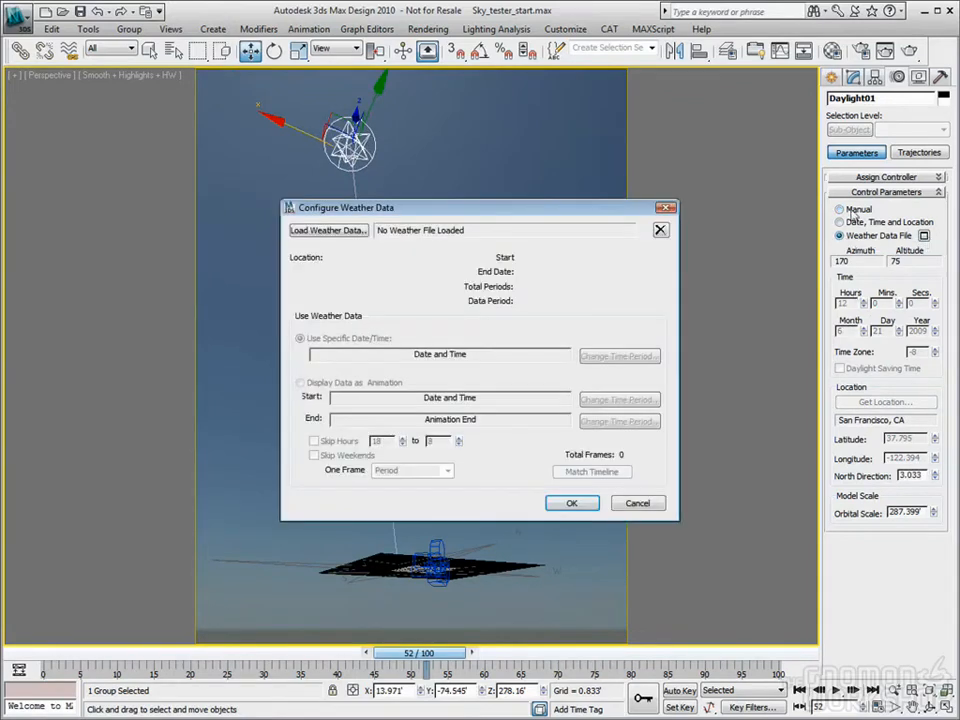
{"action": "left_click", "coordinate": [326, 230]}
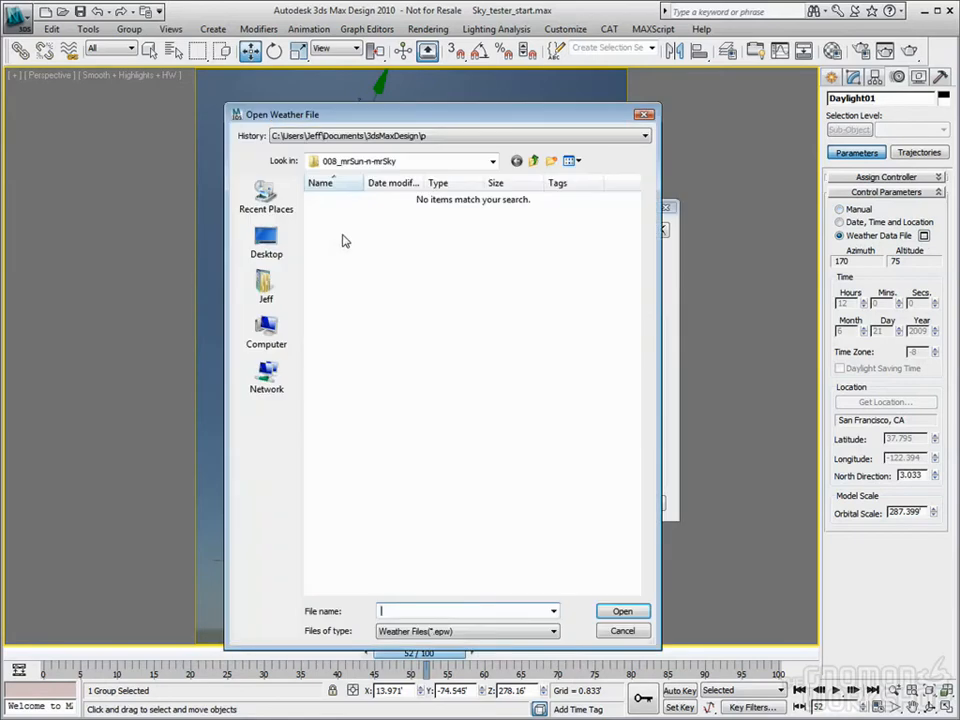
{"action": "left_click", "coordinate": [622, 630]}
{"action": "left_click_drag", "start_coordinate": [959, 100], "coordinate": [420, 28]}
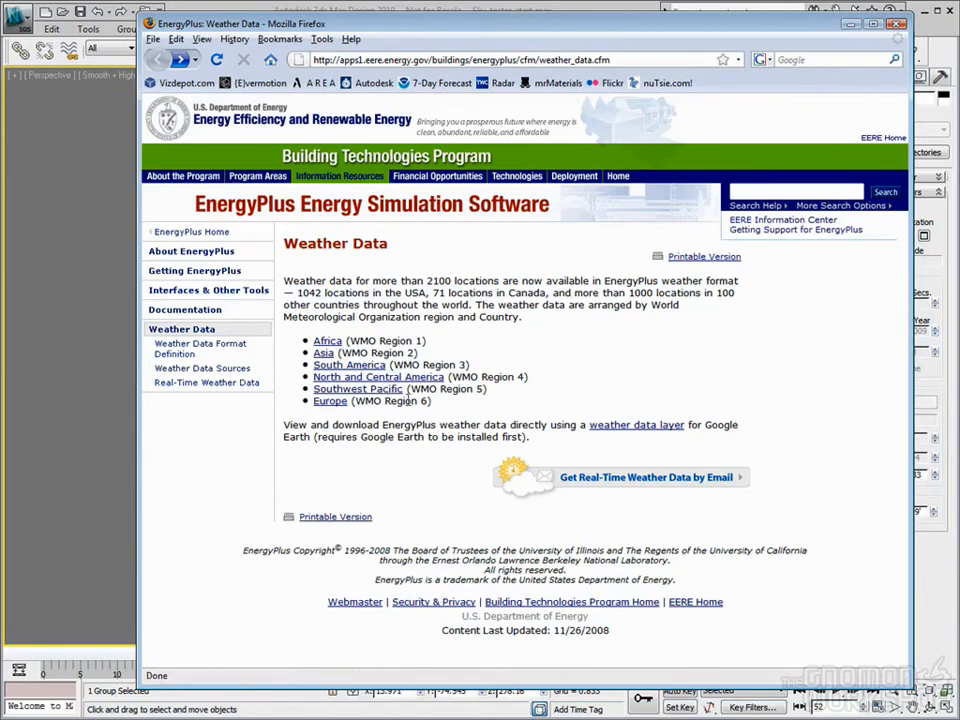
Save the Columbia, SC TMY2 EPW file from the EnergyPlus USA listings to the Desktop
{"action": "left_click", "coordinate": [356, 380]}
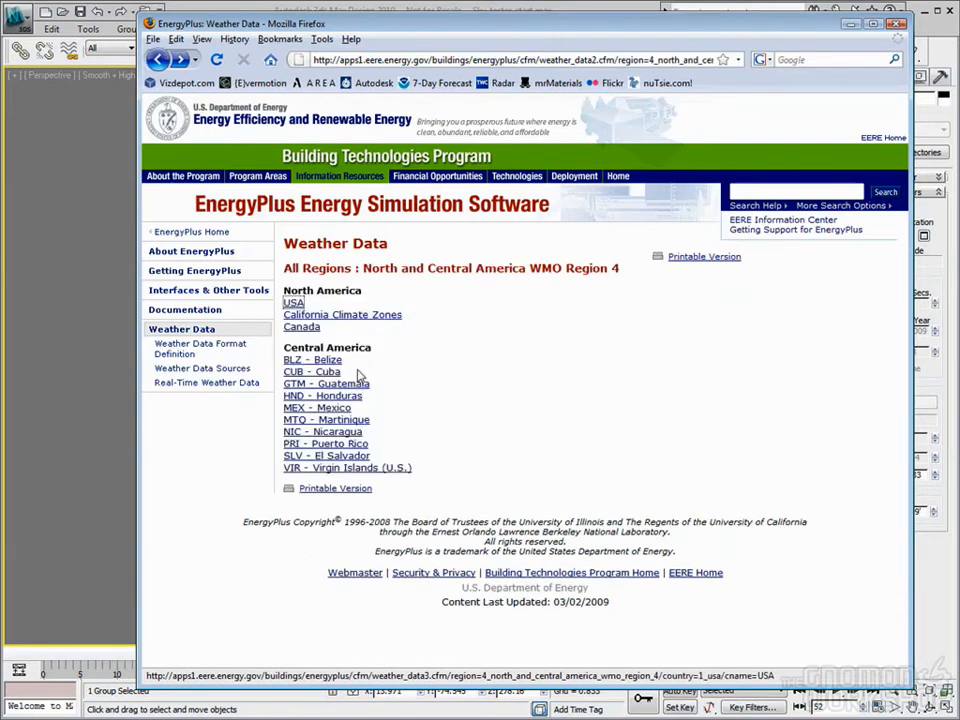
{"action": "left_click", "coordinate": [297, 303]}
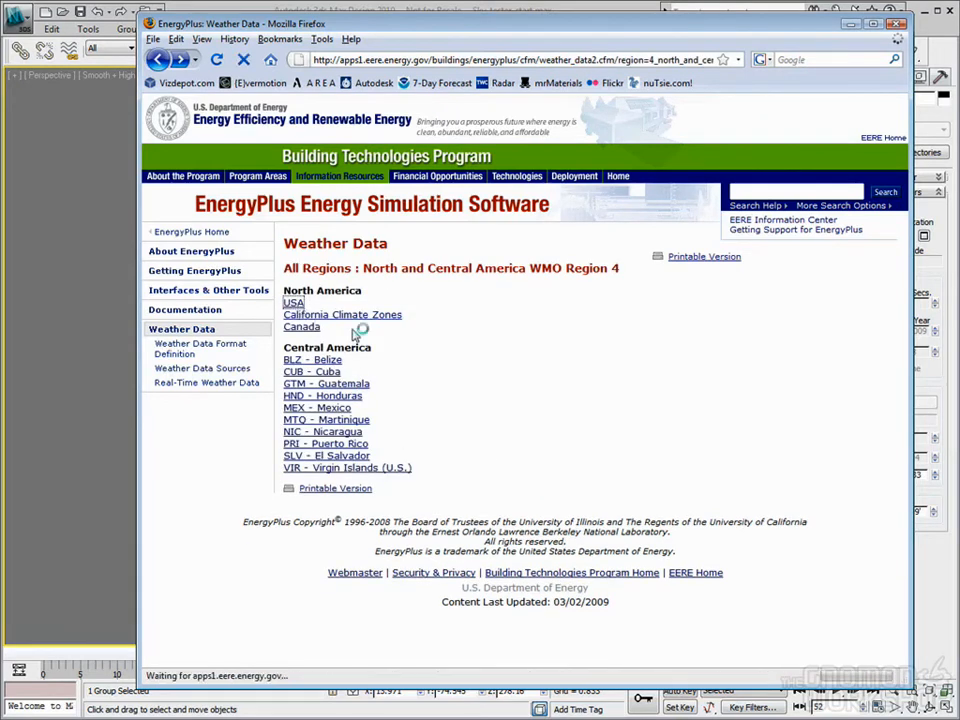
{"action": "scroll", "coordinate": [478, 401], "scroll_direction": "down", "scroll_amount": 2}
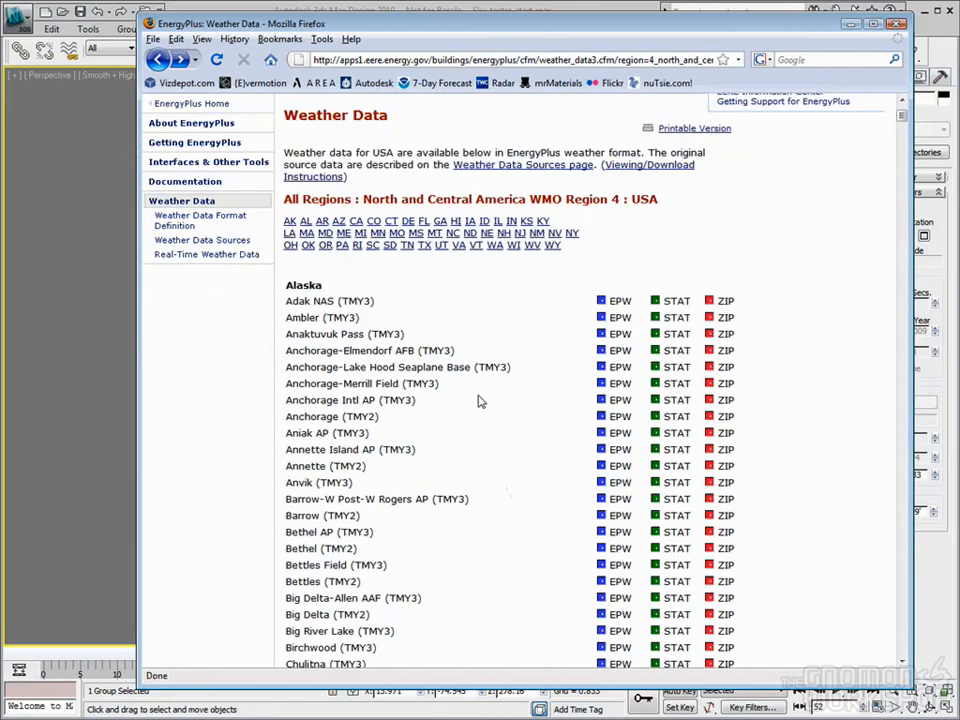
{"action": "left_click", "coordinate": [372, 246]}
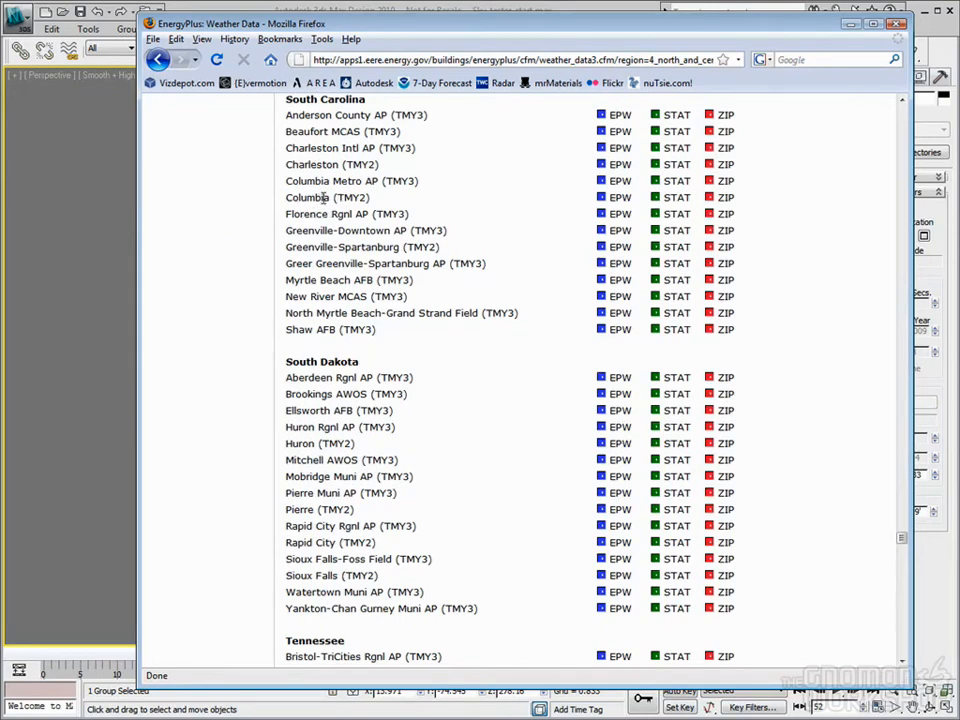
{"action": "right_click", "coordinate": [602, 202]}
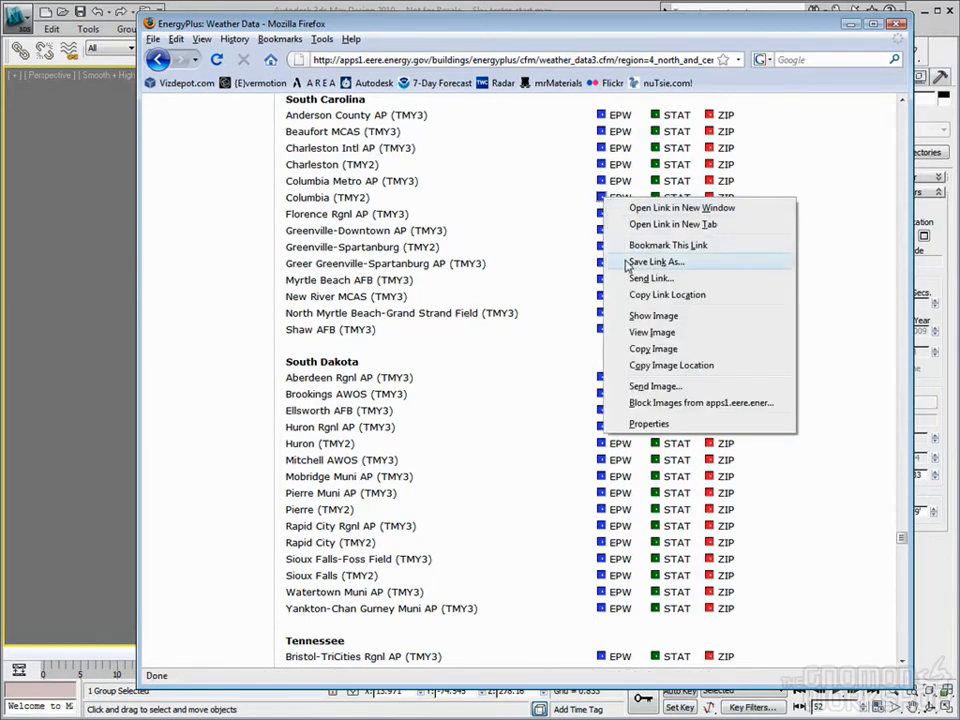
{"action": "left_click", "coordinate": [655, 262]}
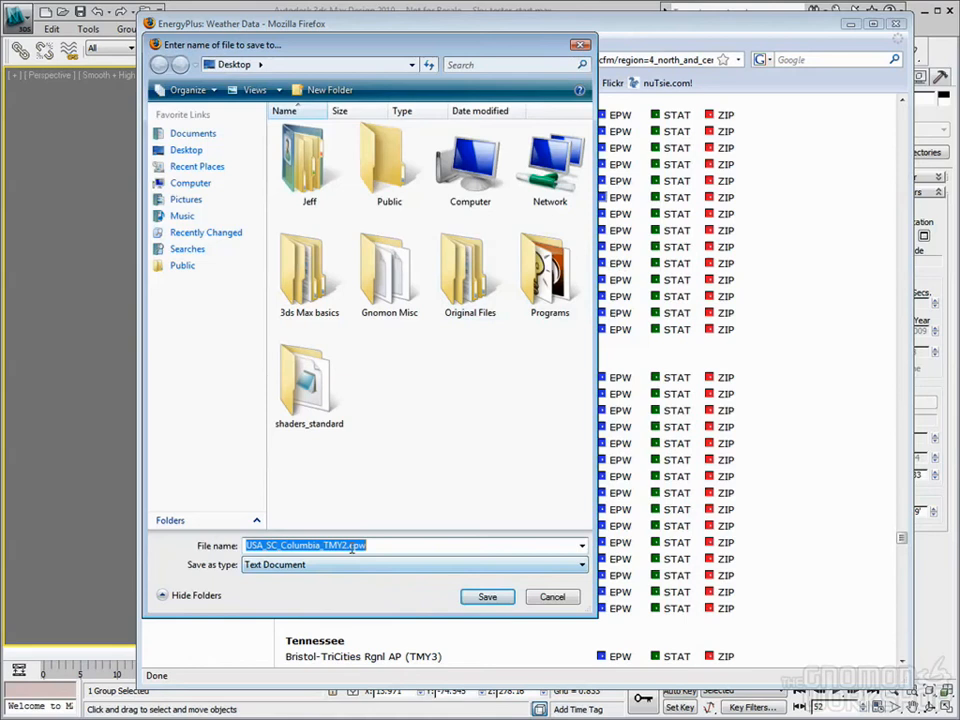
{"action": "left_click", "coordinate": [487, 596]}
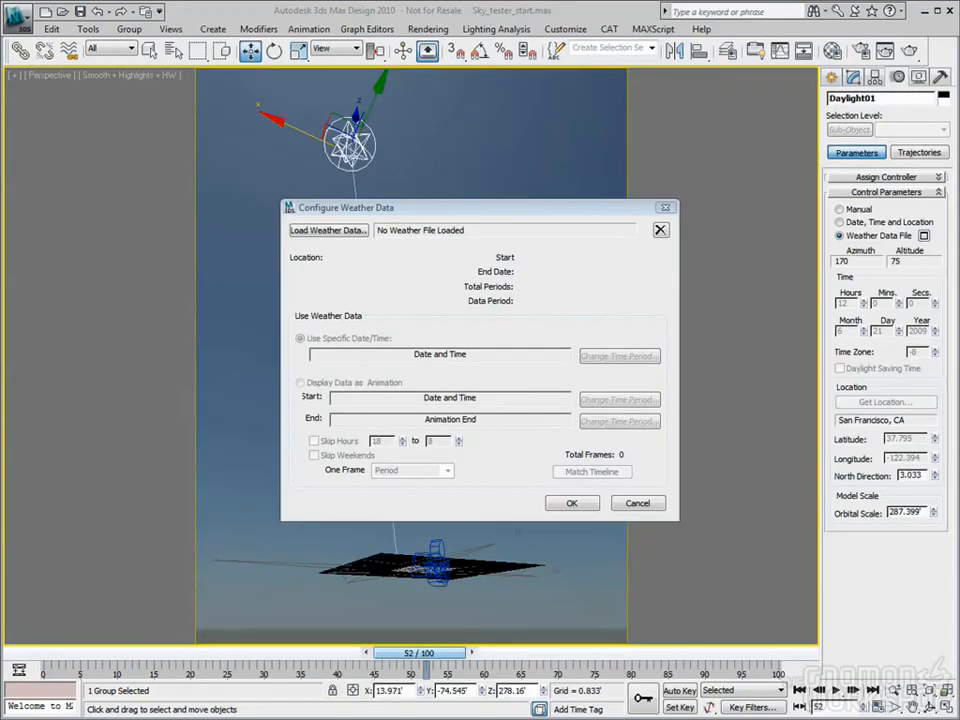
Load USA_SC_Columbia_TMY2.epw from the Desktop, then choose to change its time period
{"action": "left_click", "coordinate": [331, 232]}
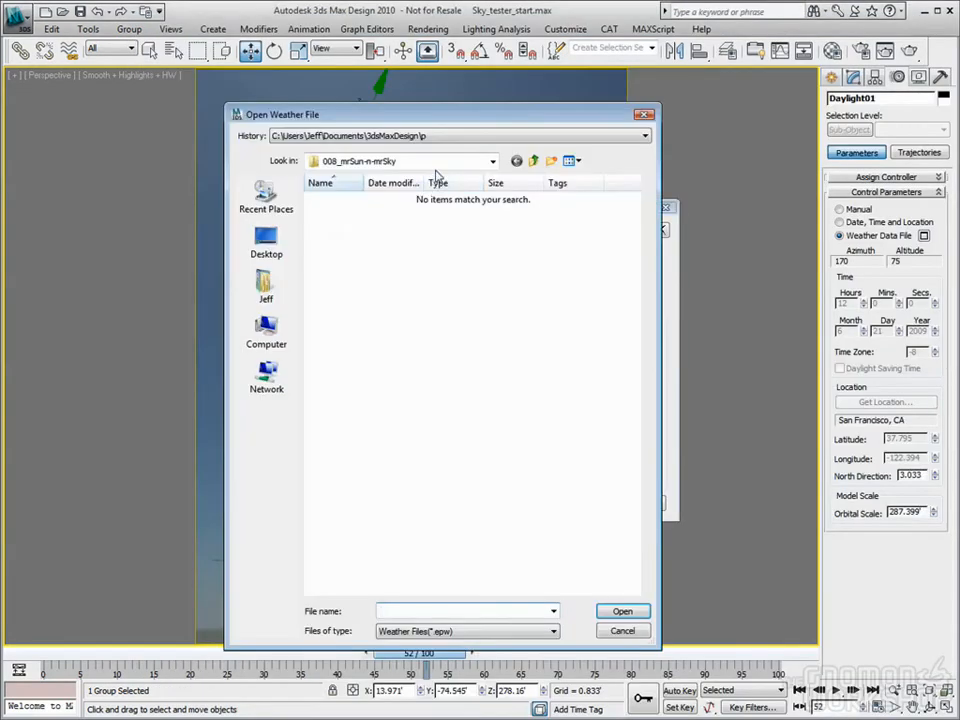
{"action": "left_click", "coordinate": [380, 161]}
{"action": "left_click", "coordinate": [405, 189]}
{"action": "left_click", "coordinate": [428, 455]}
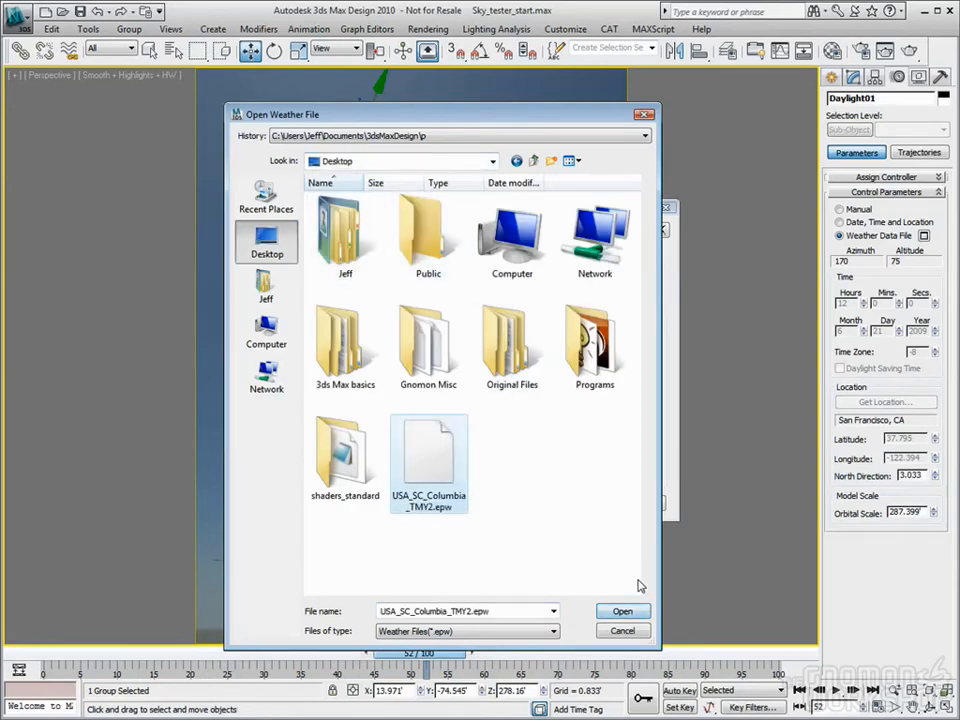
{"action": "left_click", "coordinate": [622, 611]}
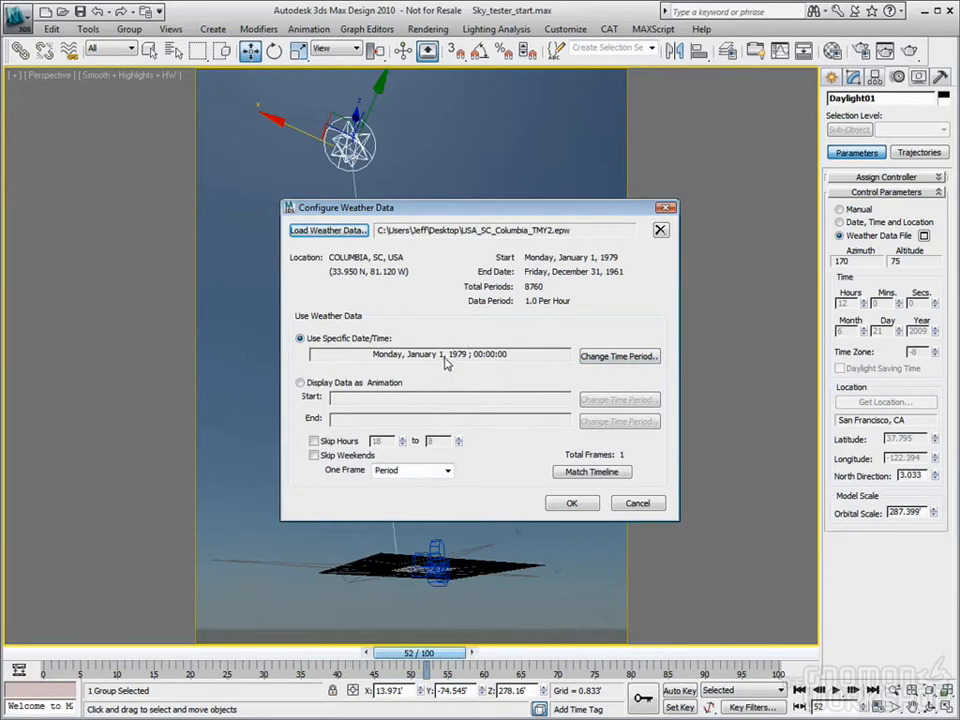
{"action": "left_click", "coordinate": [617, 362]}
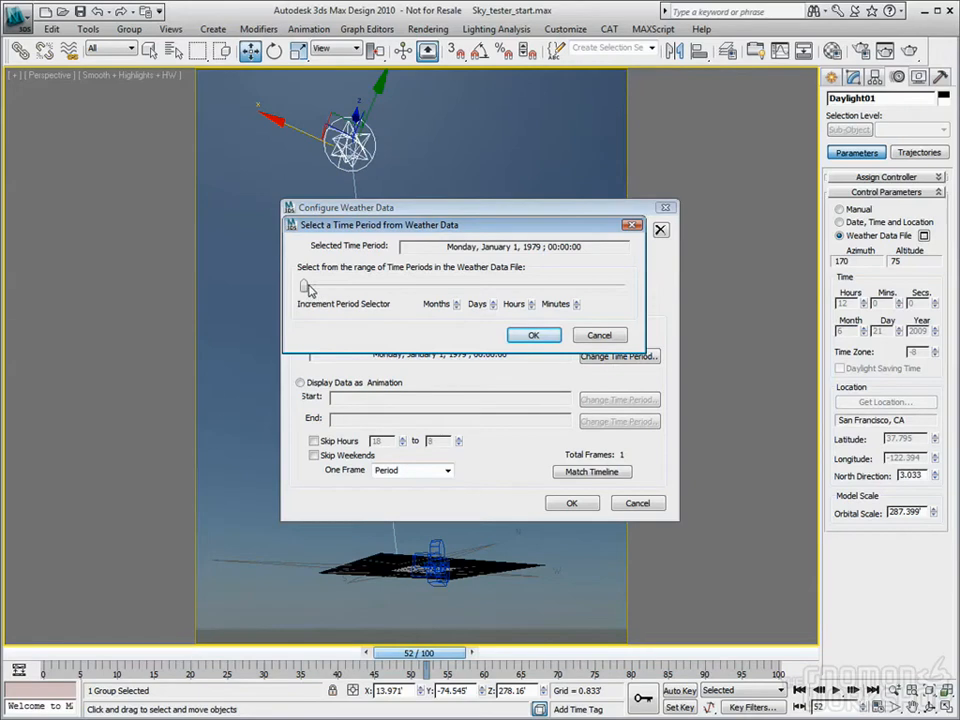
Set the weather data period to February 25, 1971 and apply it to the daylight
{"action": "left_click_drag", "start_coordinate": [304, 285], "coordinate": [318, 284]}
{"action": "left_click", "coordinate": [456, 302]}
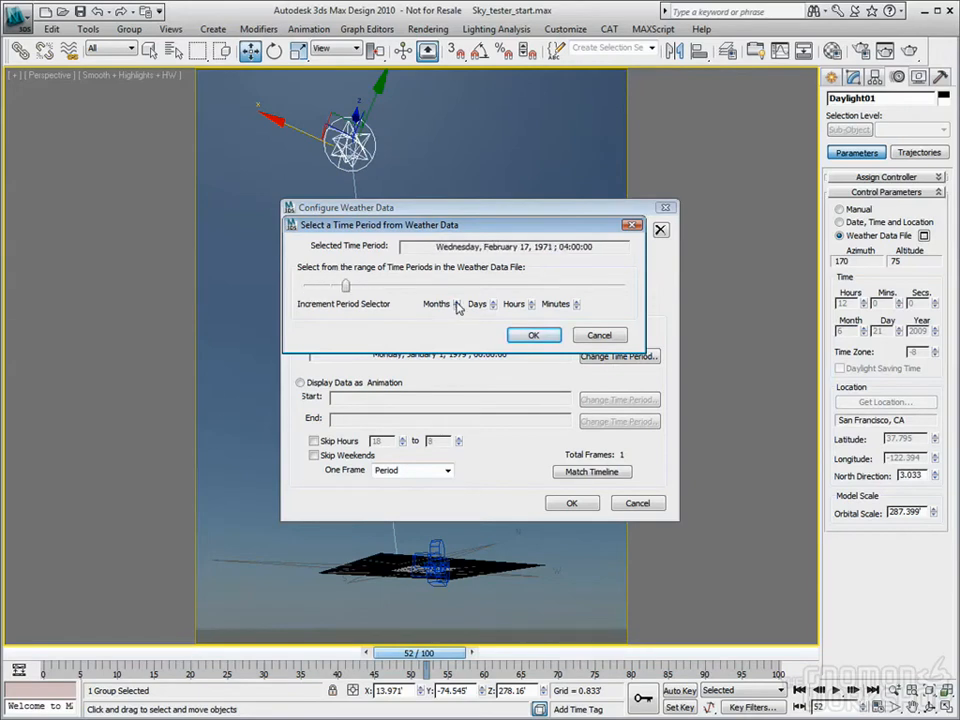
{"action": "left_click", "coordinate": [533, 302]}
{"action": "left_click", "coordinate": [533, 303]}
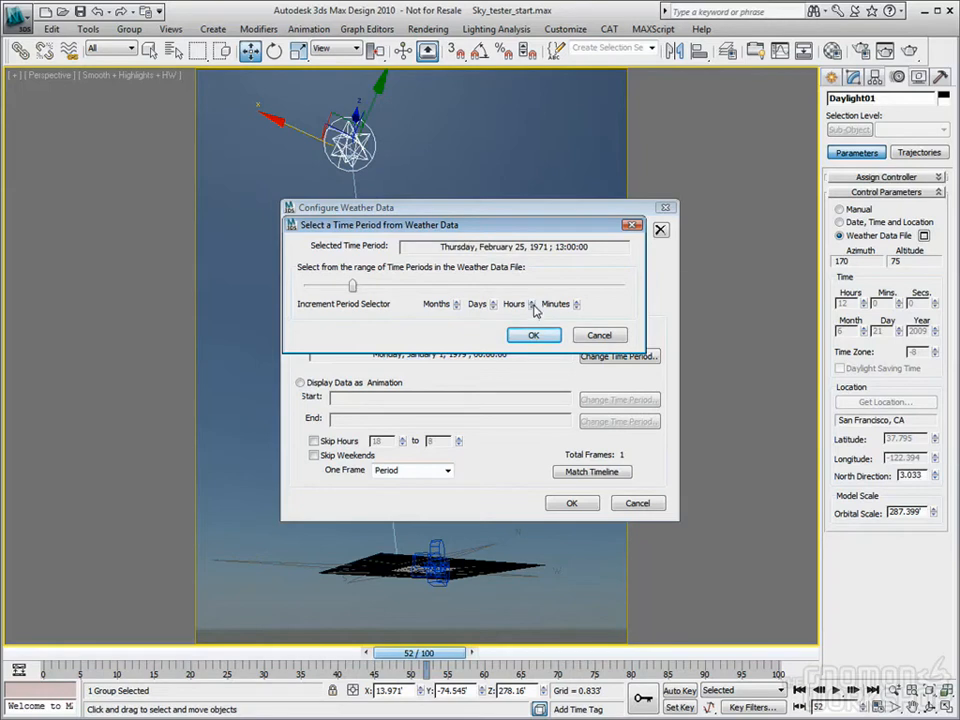
{"action": "left_click", "coordinate": [535, 337]}
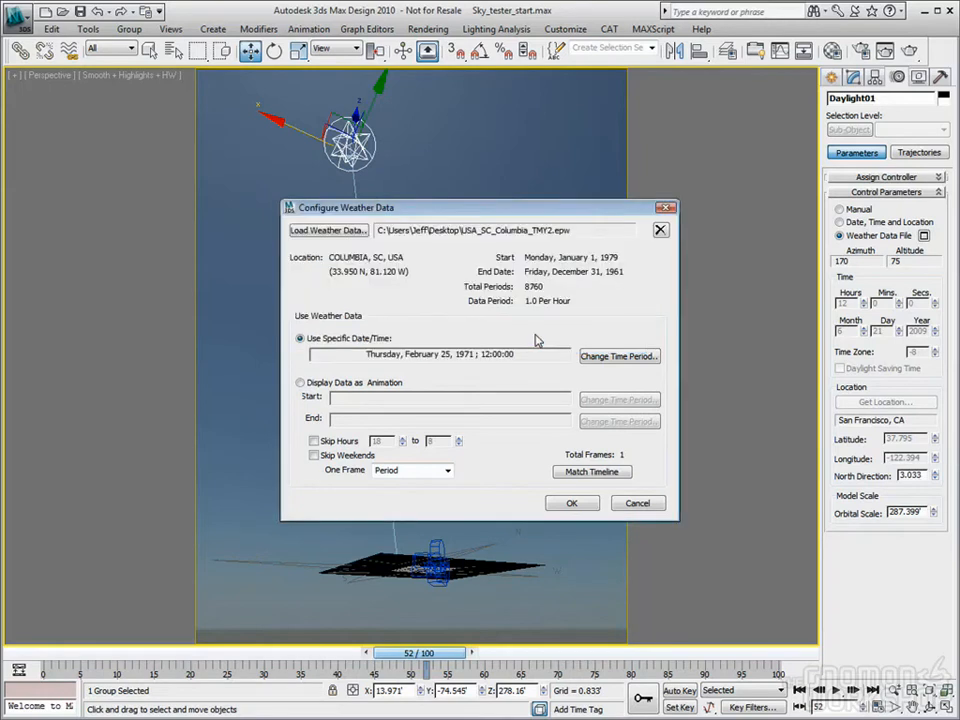
{"action": "left_click", "coordinate": [571, 504]}
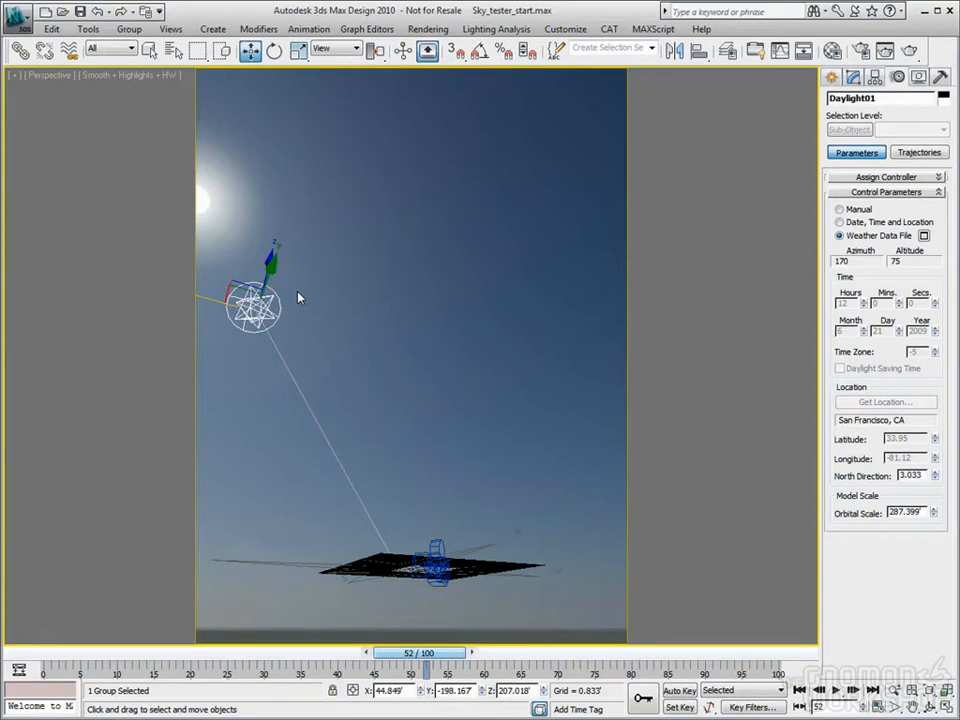
{"action": "left_click", "coordinate": [924, 236]}
Display the weather data as an animation starting March 1, 1975
{"action": "left_click", "coordinate": [300, 383]}
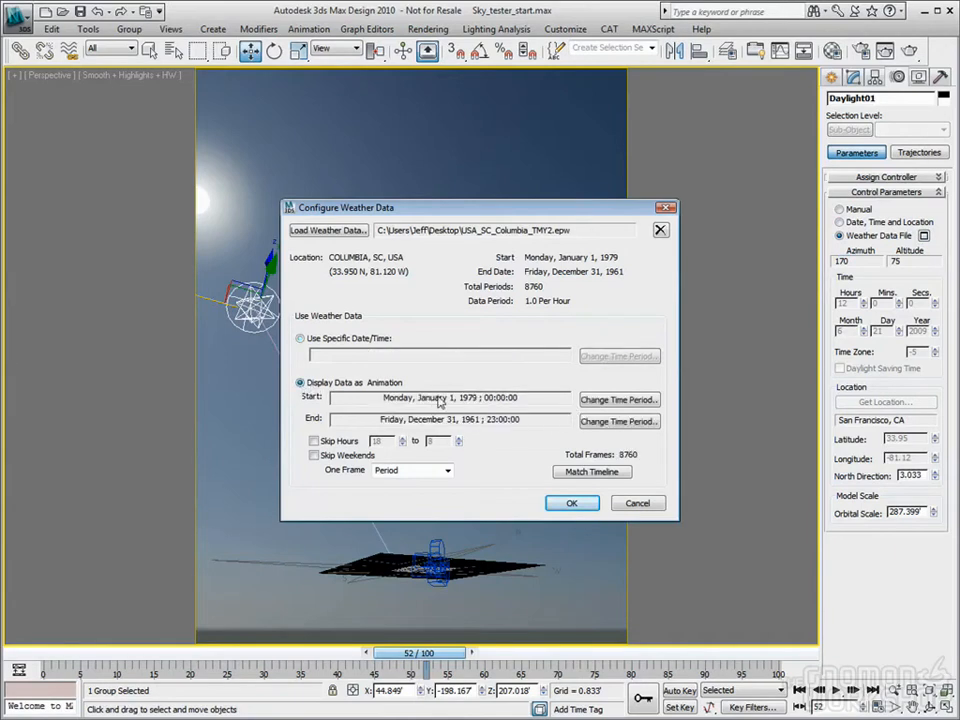
{"action": "left_click", "coordinate": [619, 399]}
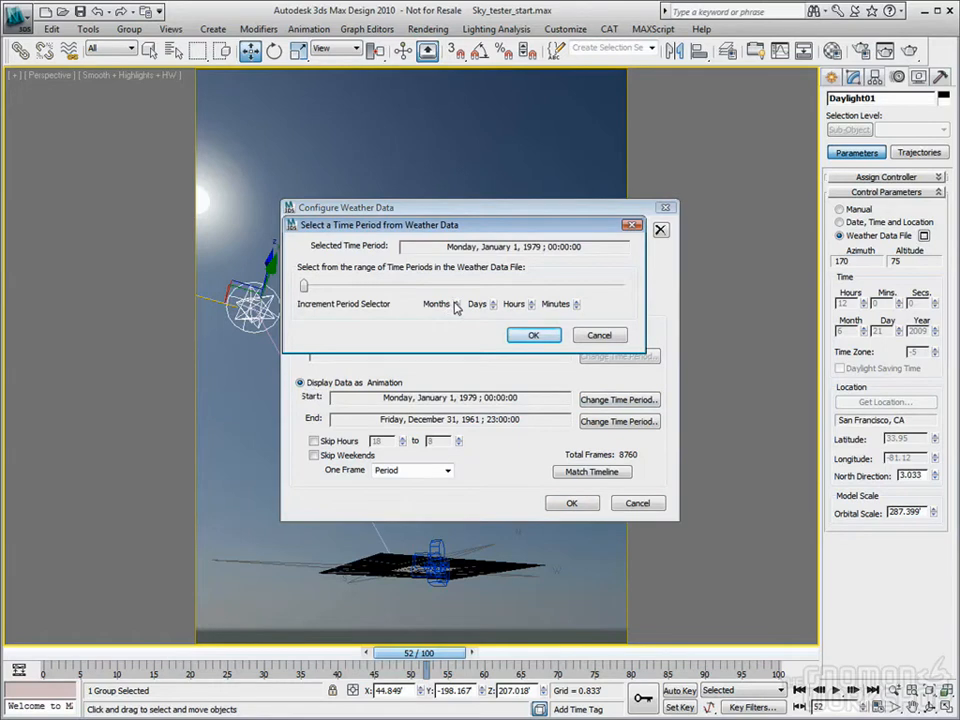
{"action": "left_click", "coordinate": [456, 300]}
{"action": "left_click", "coordinate": [456, 300]}
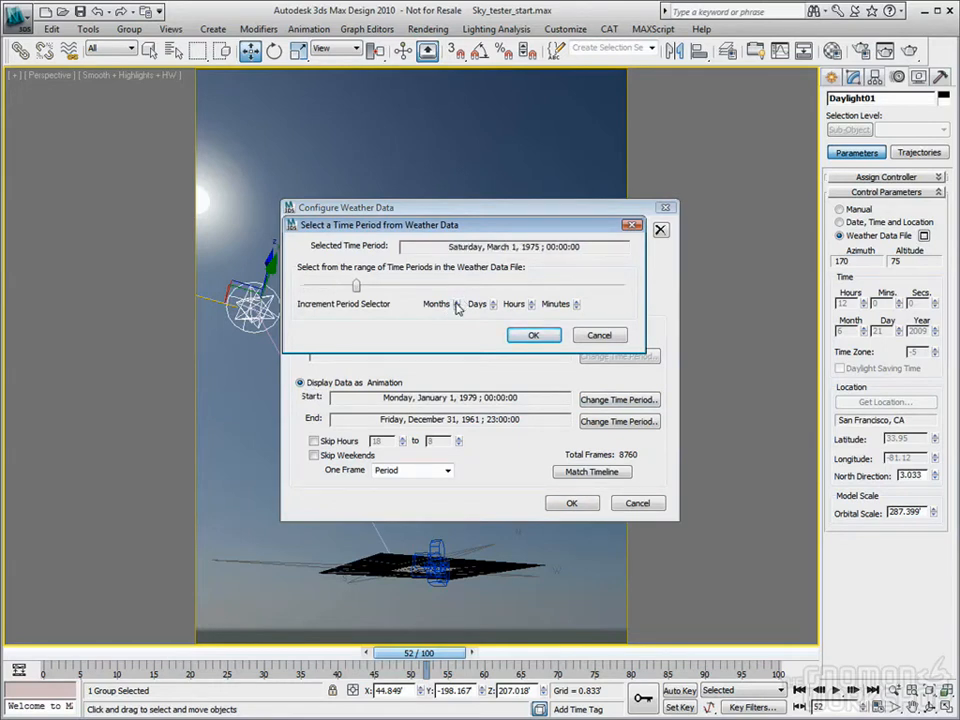
{"action": "left_click", "coordinate": [534, 337]}
Try adjusting the animation's end date, discarding the changes both times
{"action": "left_click", "coordinate": [622, 423]}
{"action": "left_click_drag", "start_coordinate": [626, 285], "coordinate": [367, 286]}
{"action": "left_click_drag", "start_coordinate": [366, 286], "coordinate": [335, 286]}
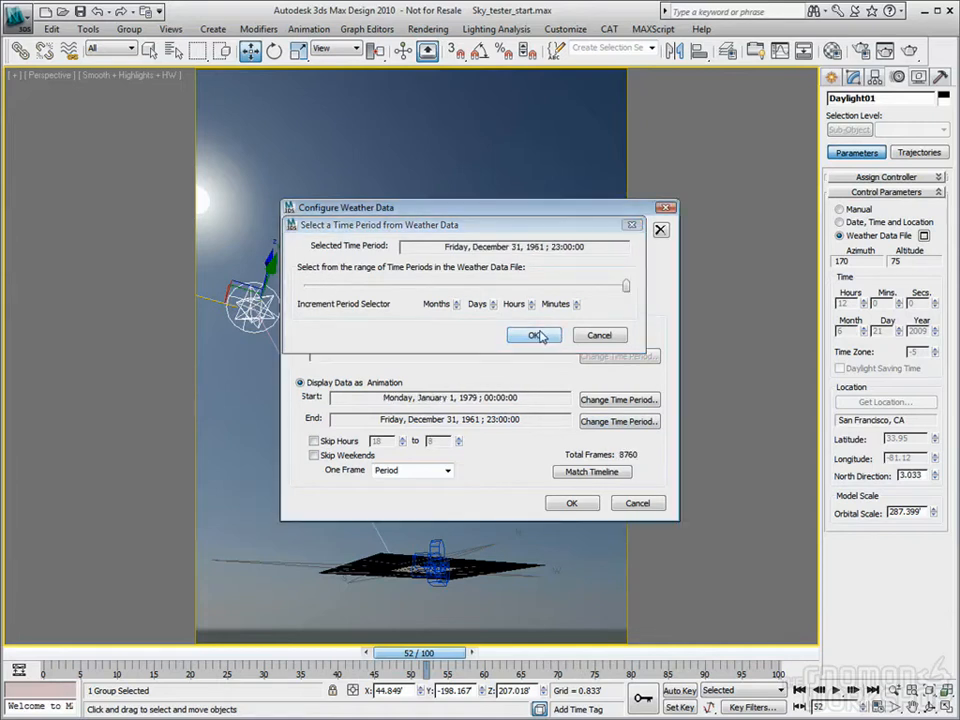
{"action": "left_click", "coordinate": [612, 338]}
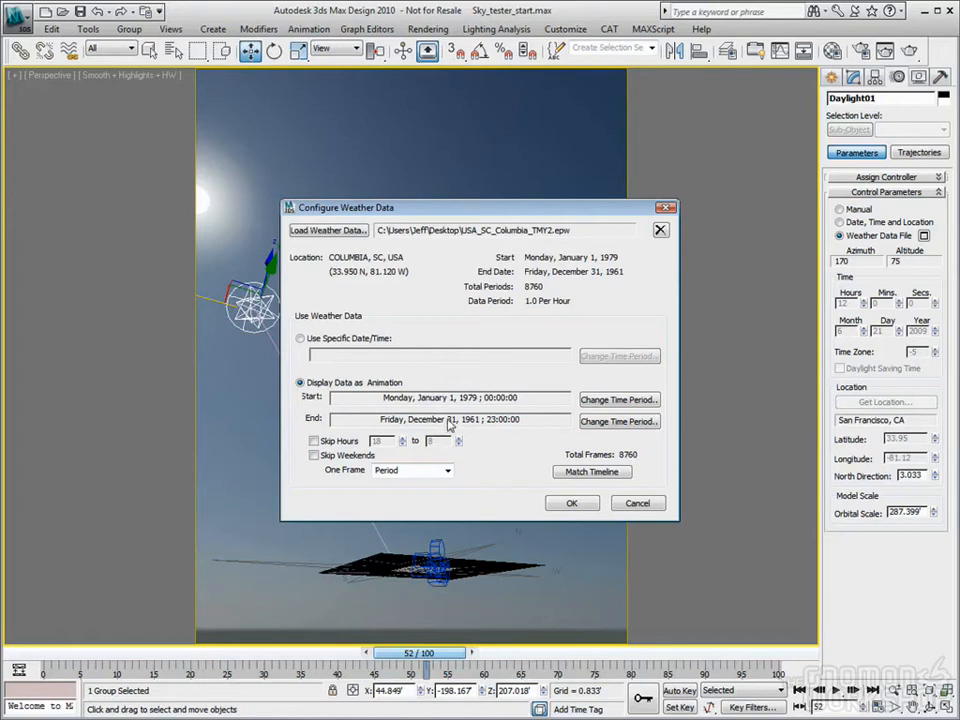
{"action": "left_click", "coordinate": [619, 421]}
{"action": "mouse_move", "coordinate": [626, 287]}
{"action": "left_mouse_down"}
{"action": "mouse_move", "coordinate": [606, 285]}
{"action": "mouse_move", "coordinate": [626, 285]}
{"action": "left_mouse_up"}
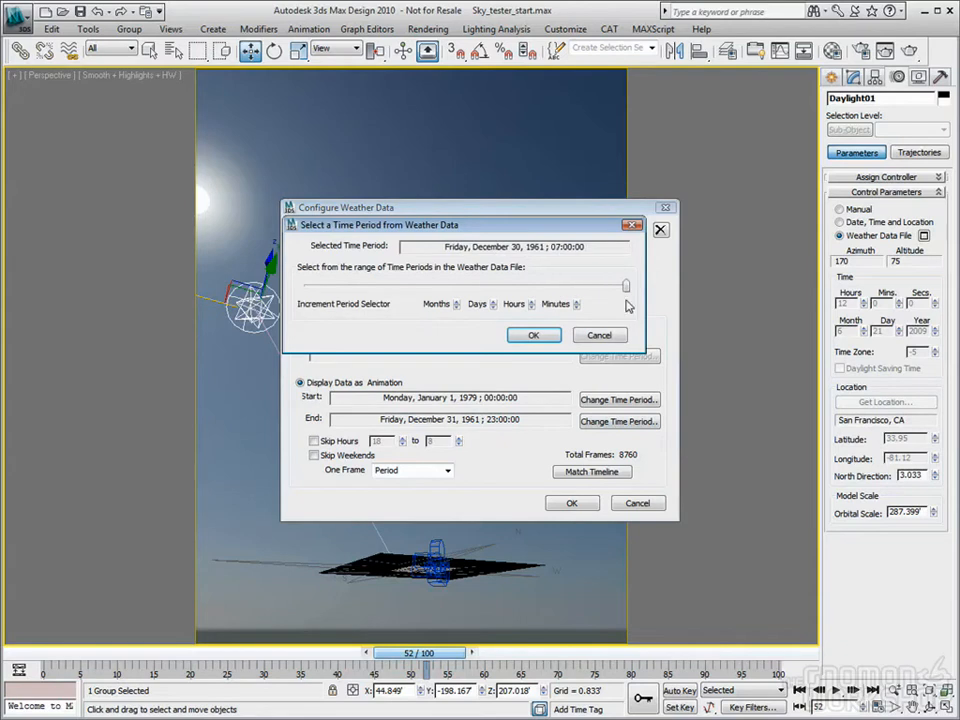
{"action": "left_click", "coordinate": [600, 335]}
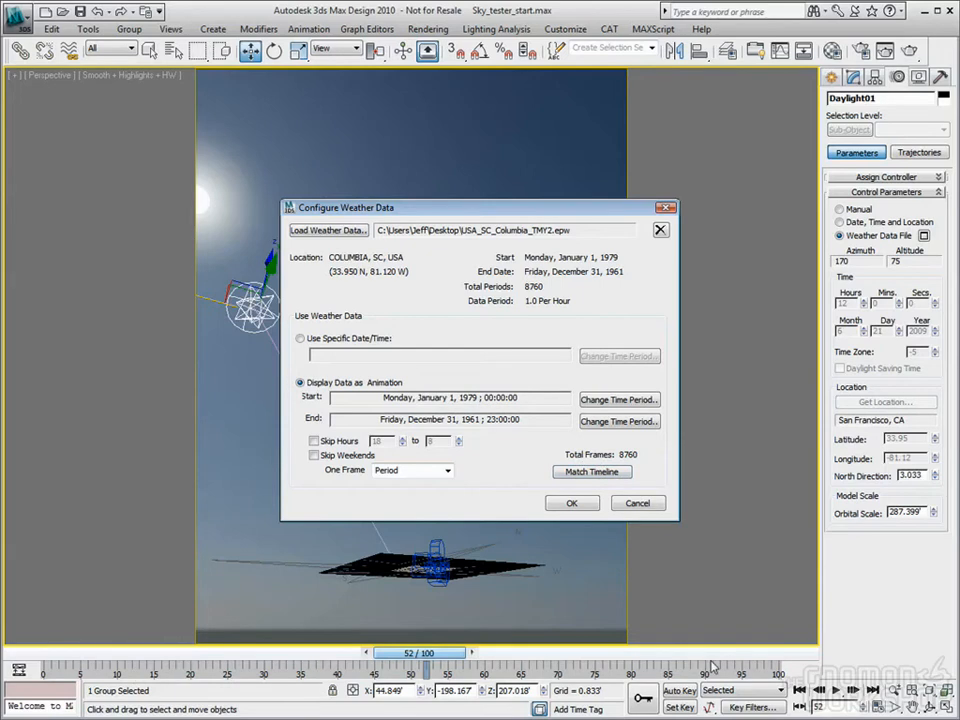
End the Columbia, SC weather data on January 5, 1979, match the 102-frame timeline, and scrub through it
{"action": "left_click", "coordinate": [593, 472]}
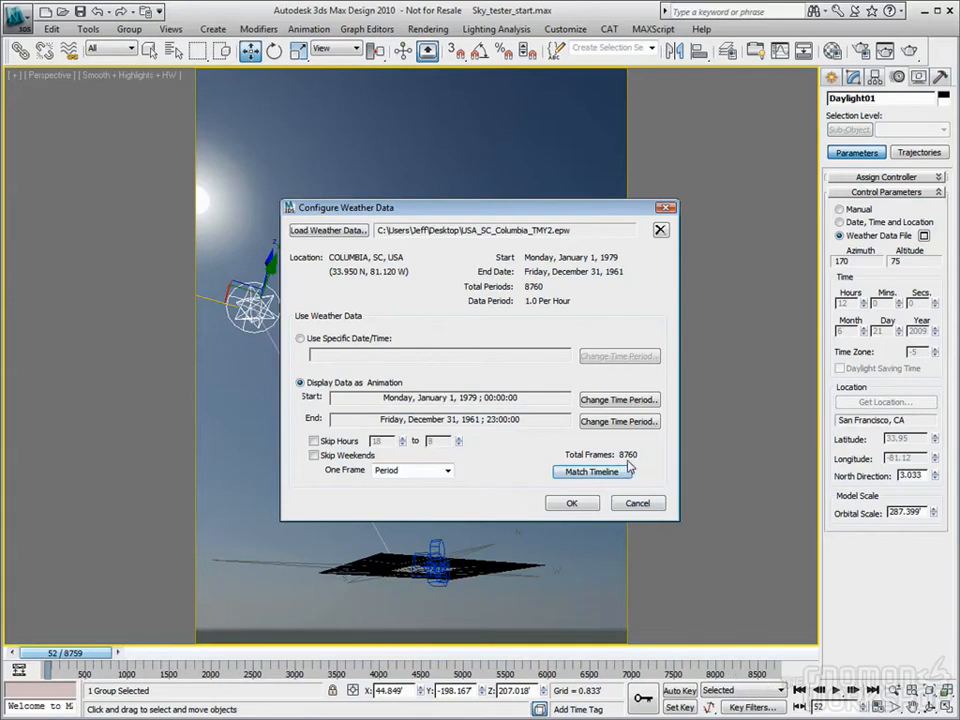
{"action": "left_click", "coordinate": [614, 421]}
{"action": "left_click_drag", "start_coordinate": [624, 283], "coordinate": [307, 286]}
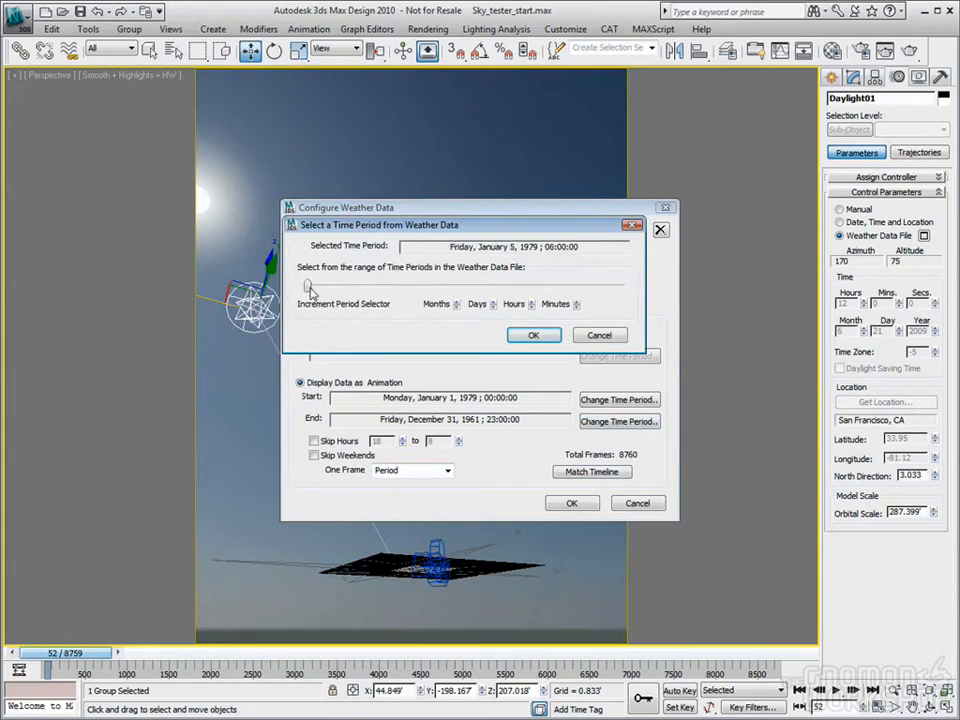
{"action": "left_click", "coordinate": [530, 337]}
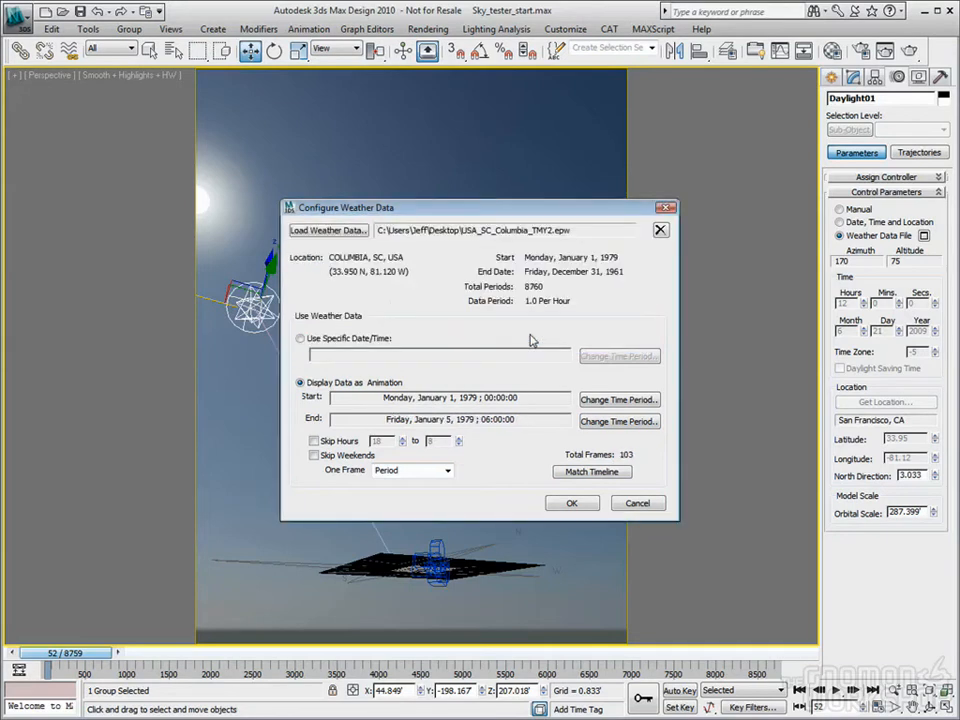
{"action": "left_click", "coordinate": [600, 471]}
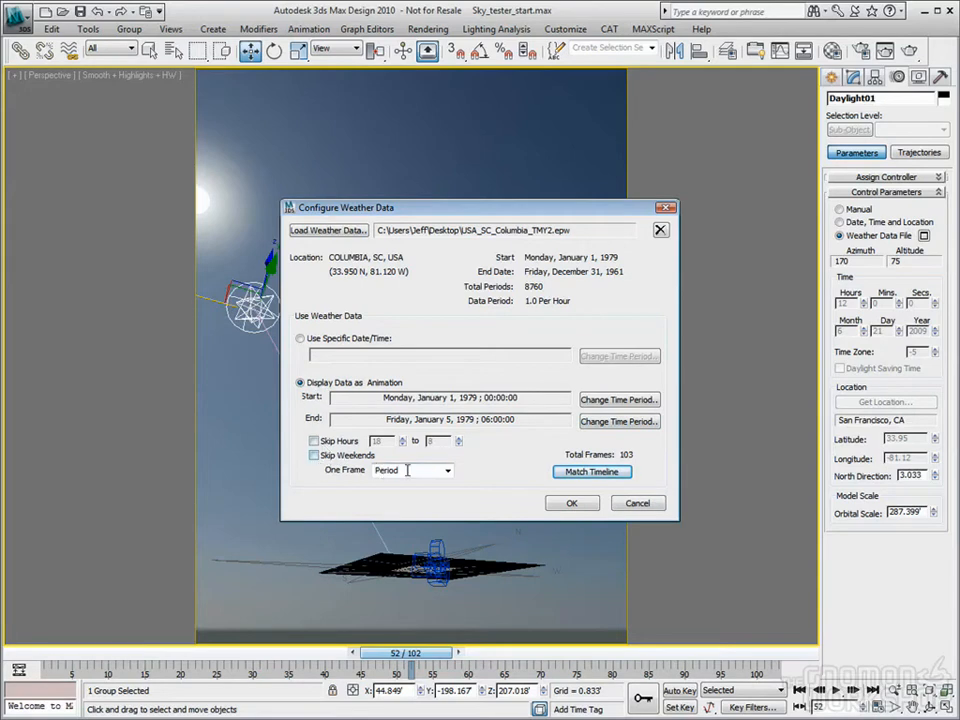
{"action": "left_click", "coordinate": [576, 504]}
{"action": "left_click_drag", "start_coordinate": [455, 651], "coordinate": [93, 671]}
Play and stop the sun animation, then return to daytime frame 14
{"action": "key", "text": "w"}
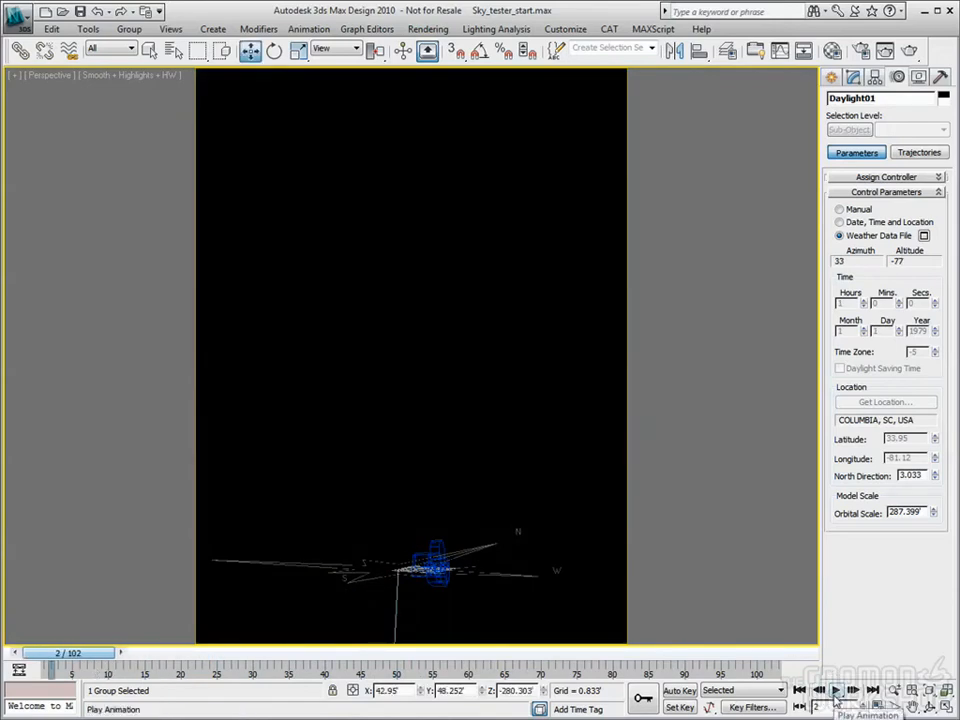
{"action": "left_click", "coordinate": [836, 691]}
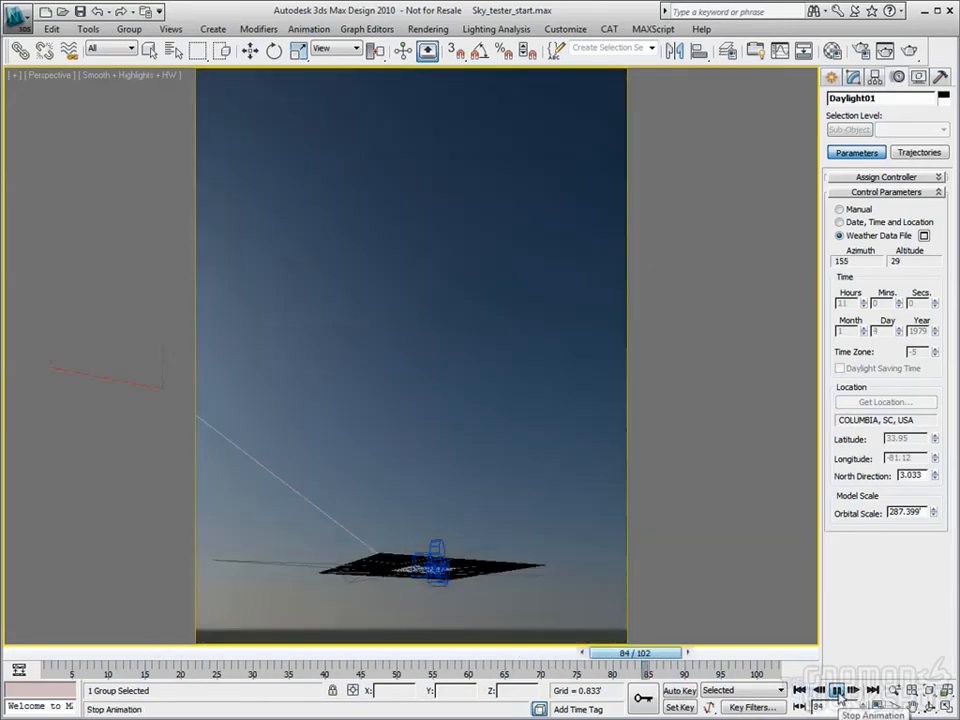
{"action": "left_click", "coordinate": [838, 692]}
{"action": "left_click_drag", "start_coordinate": [773, 660], "coordinate": [177, 650]}
{"action": "key", "text": "w"}
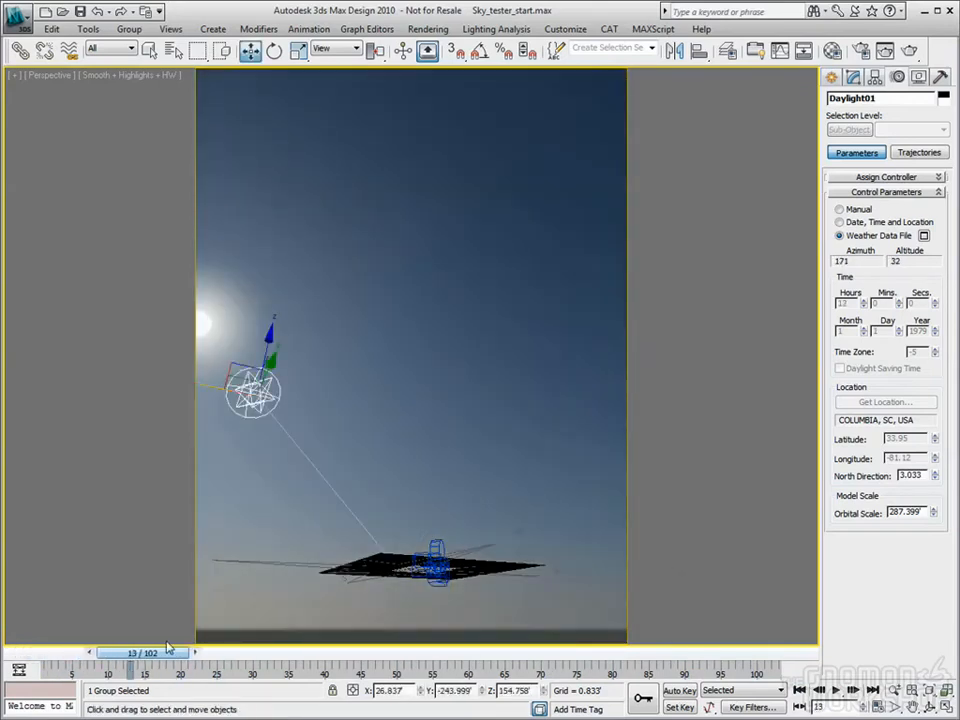
Switch the daylight to Manual positioning and orbit the perspective view to show the ground and compass
{"action": "left_click", "coordinate": [840, 210]}
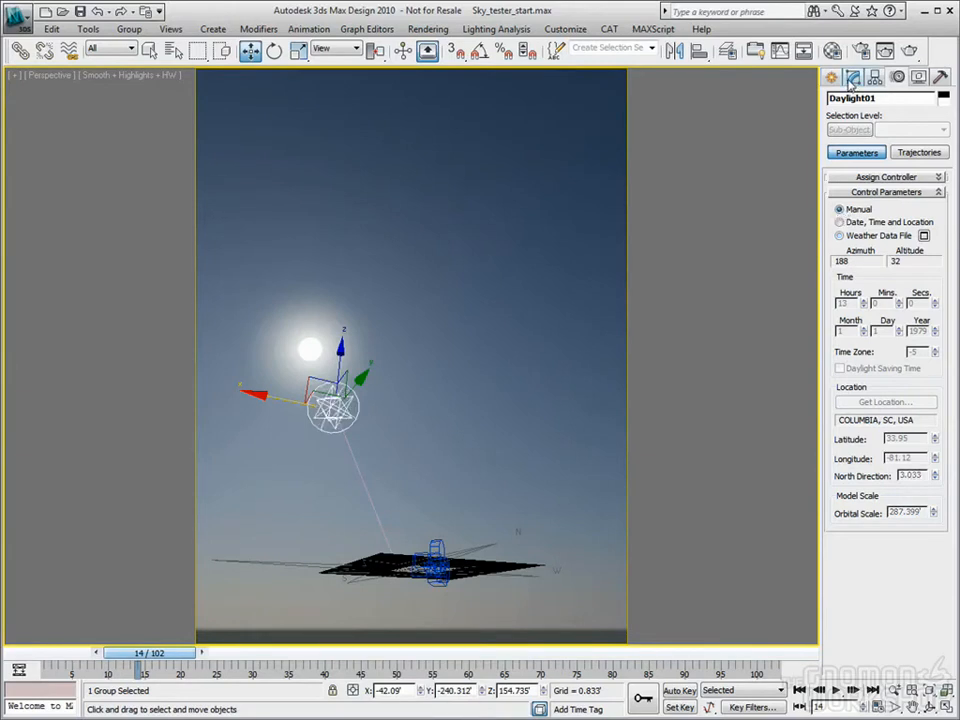
{"action": "left_click", "coordinate": [852, 77]}
{"action": "left_click_drag", "start_coordinate": [900, 456], "coordinate": [896, 434]}
{"action": "left_click", "coordinate": [930, 707]}
{"action": "left_click_drag", "start_coordinate": [381, 404], "coordinate": [381, 440]}
{"action": "middle_click_drag", "start_coordinate": [458, 425], "coordinate": [447, 373]}
{"action": "left_click_drag", "start_coordinate": [446, 373], "coordinate": [482, 396]}
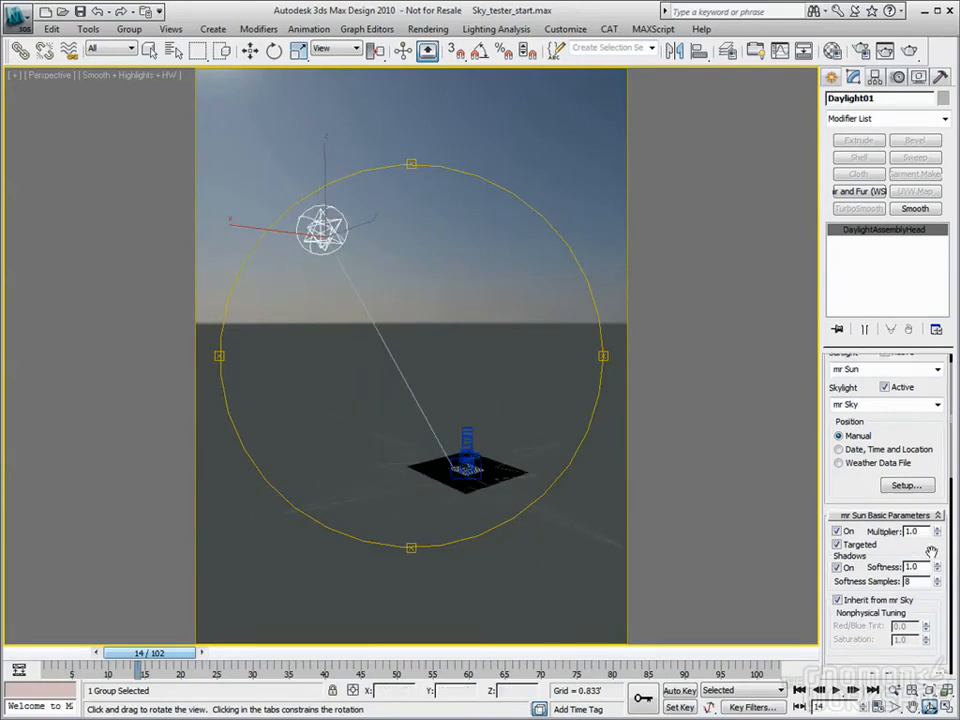
{"action": "scroll", "coordinate": [882, 478], "scroll_direction": "down", "scroll_amount": 3}
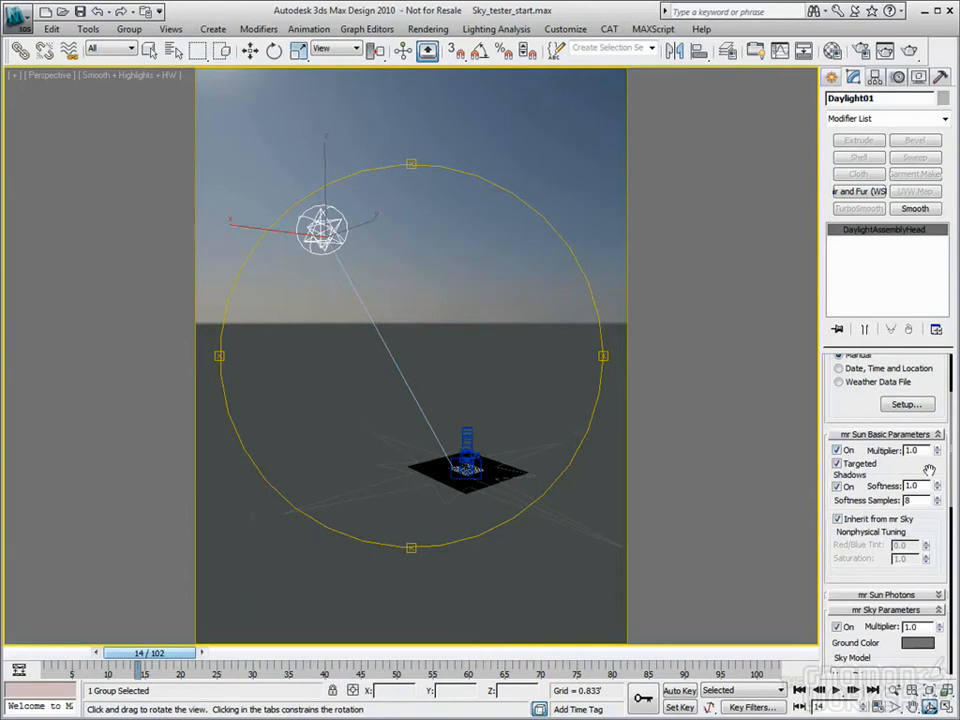
{"action": "left_click_drag", "start_coordinate": [930, 470], "coordinate": [912, 585]}
Toggle mr Sun off and on, try multiplier 10, then set the multiplier back to 1
{"action": "left_click", "coordinate": [894, 381]}
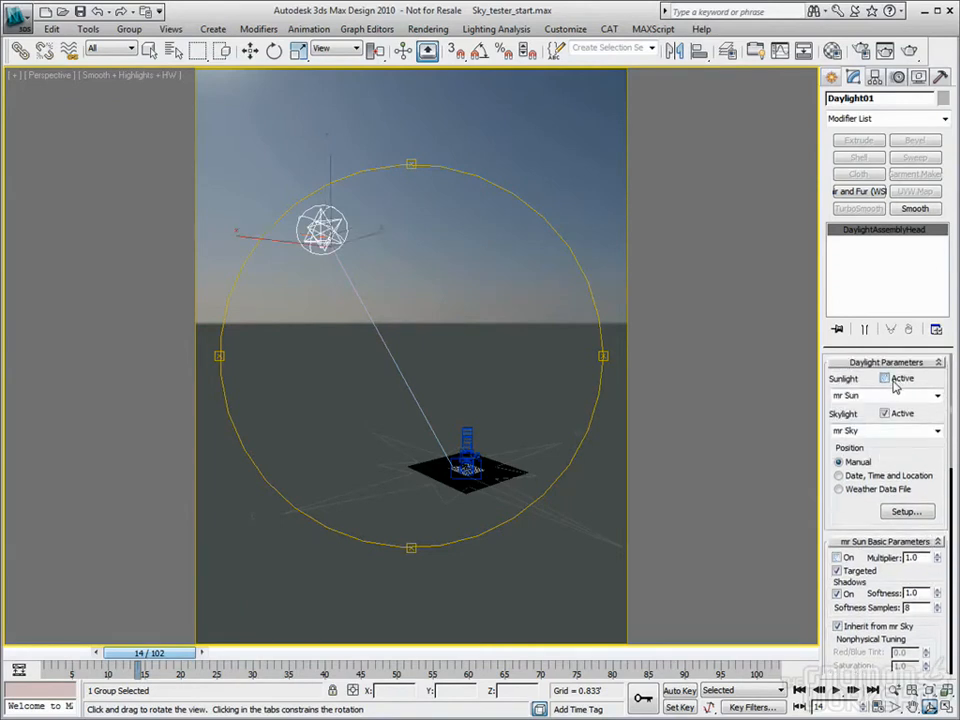
{"action": "left_click", "coordinate": [837, 558]}
{"action": "left_click_drag", "start_coordinate": [935, 571], "coordinate": [933, 513]}
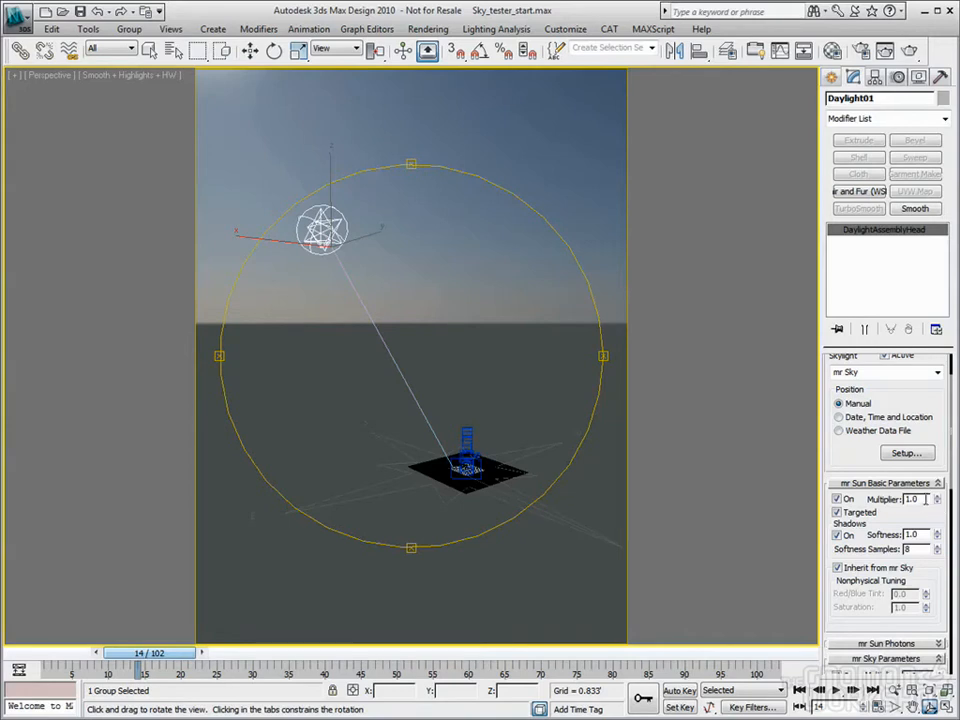
{"action": "left_click_drag", "start_coordinate": [938, 500], "coordinate": [934, 404]}
{"action": "double_click", "coordinate": [921, 499]}
{"action": "type", "text": "1"}
{"action": "left_click_drag", "start_coordinate": [921, 515], "coordinate": [918, 493]}
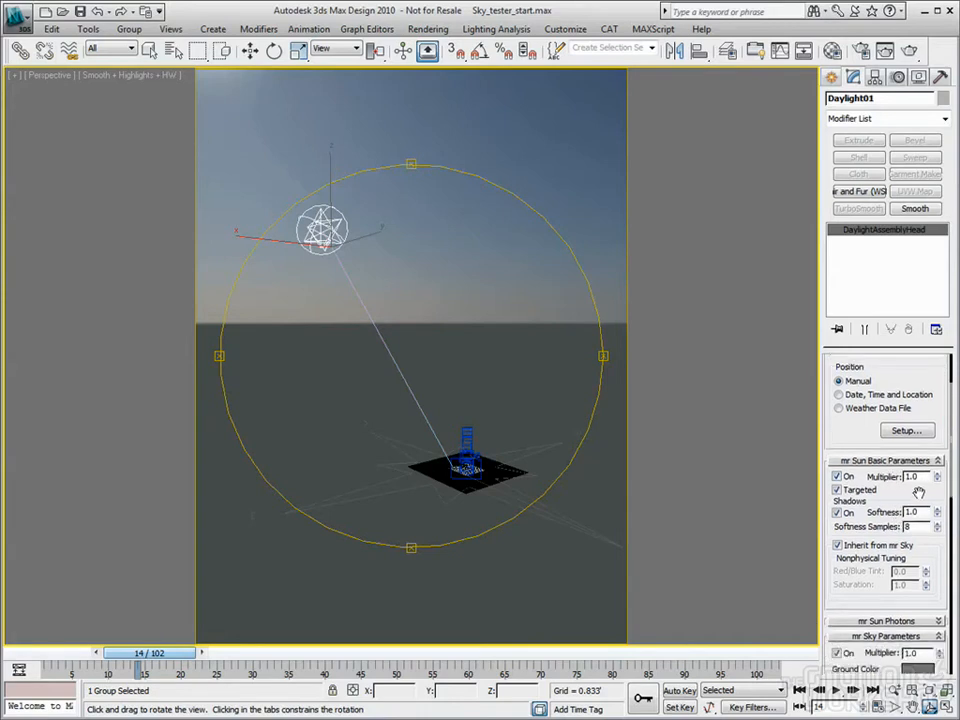
Try mr Sun non-targeted with target distance 800, then make it targeted again
{"action": "left_click", "coordinate": [837, 490]}
{"action": "left_click_drag", "start_coordinate": [938, 488], "coordinate": [938, 436]}
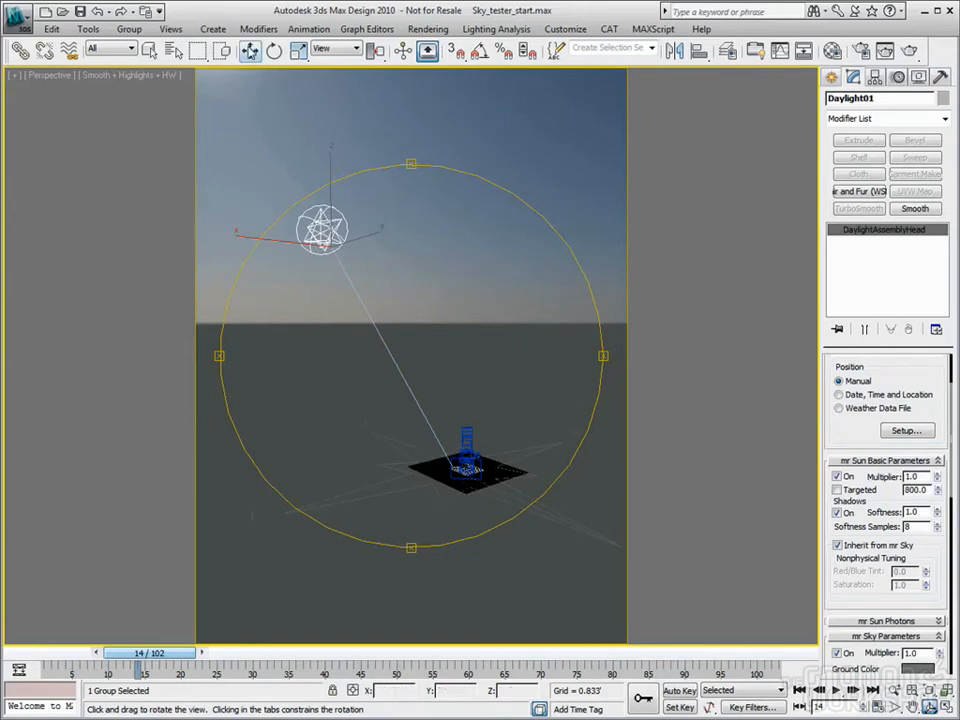
{"action": "left_click", "coordinate": [250, 50]}
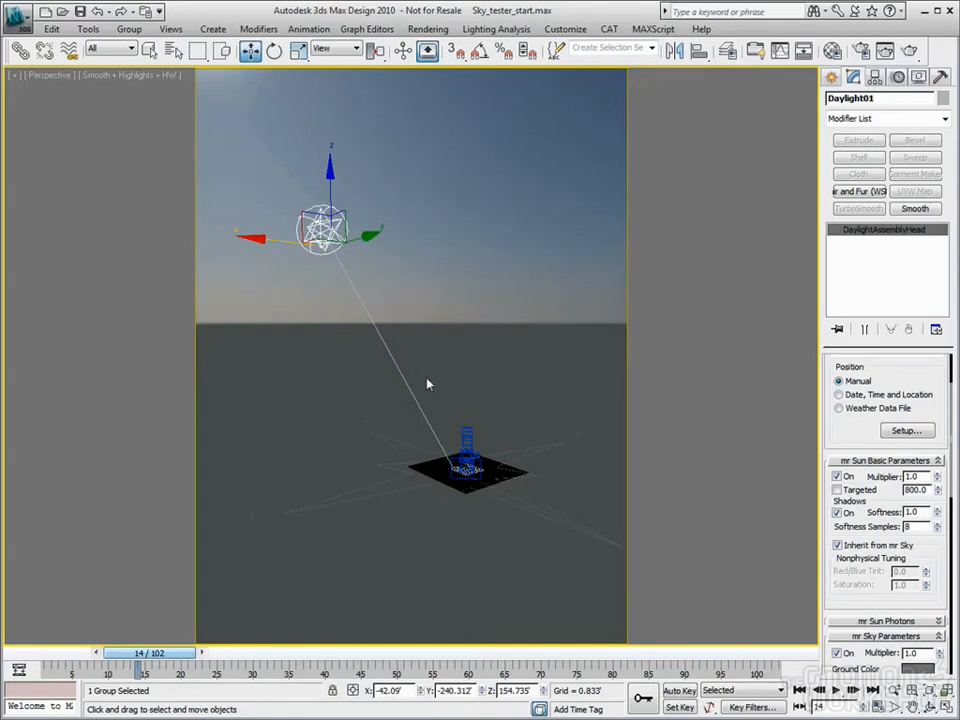
{"action": "left_click", "coordinate": [837, 490]}
{"action": "left_click_drag", "start_coordinate": [900, 489], "coordinate": [926, 457]}
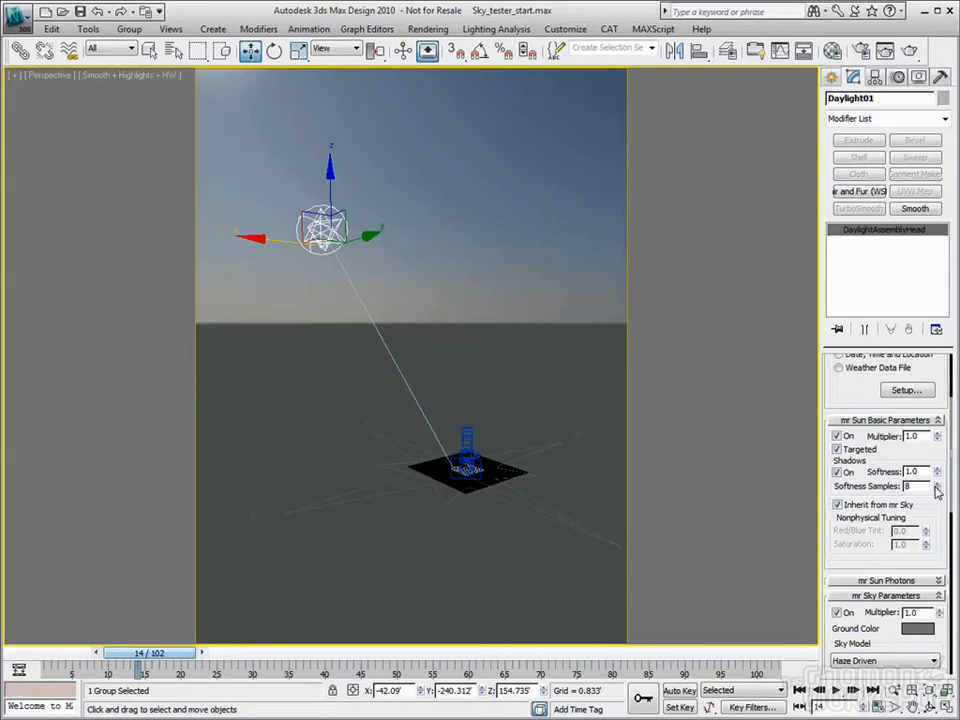
Restore the four-viewport layout, then maximize the Camera01 view
{"action": "key", "text": "alt+w"}
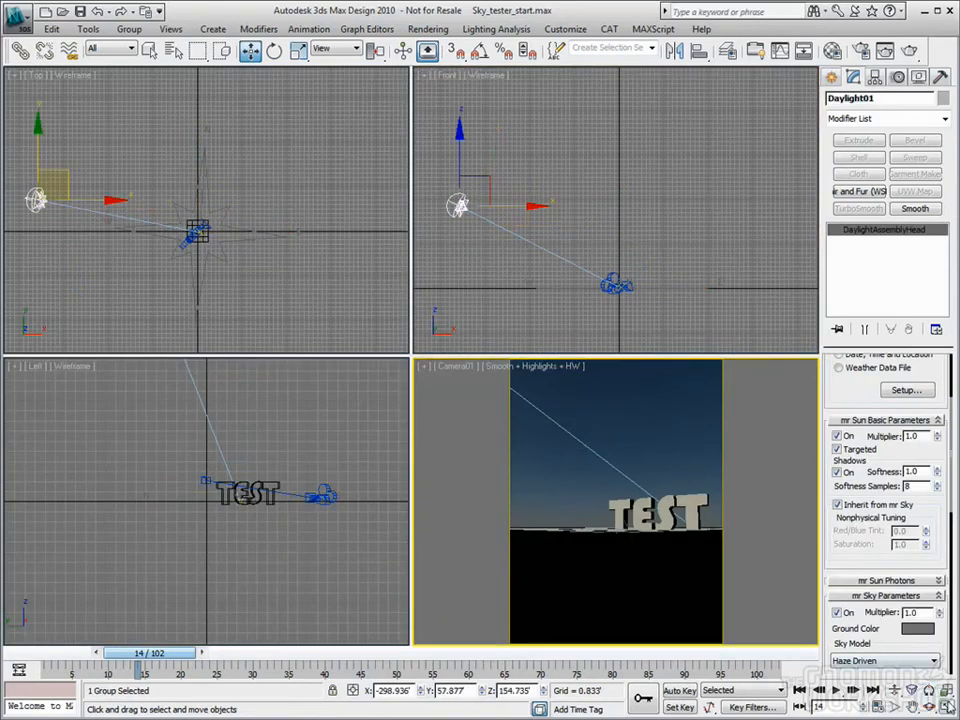
{"action": "key", "text": "alt+w"}
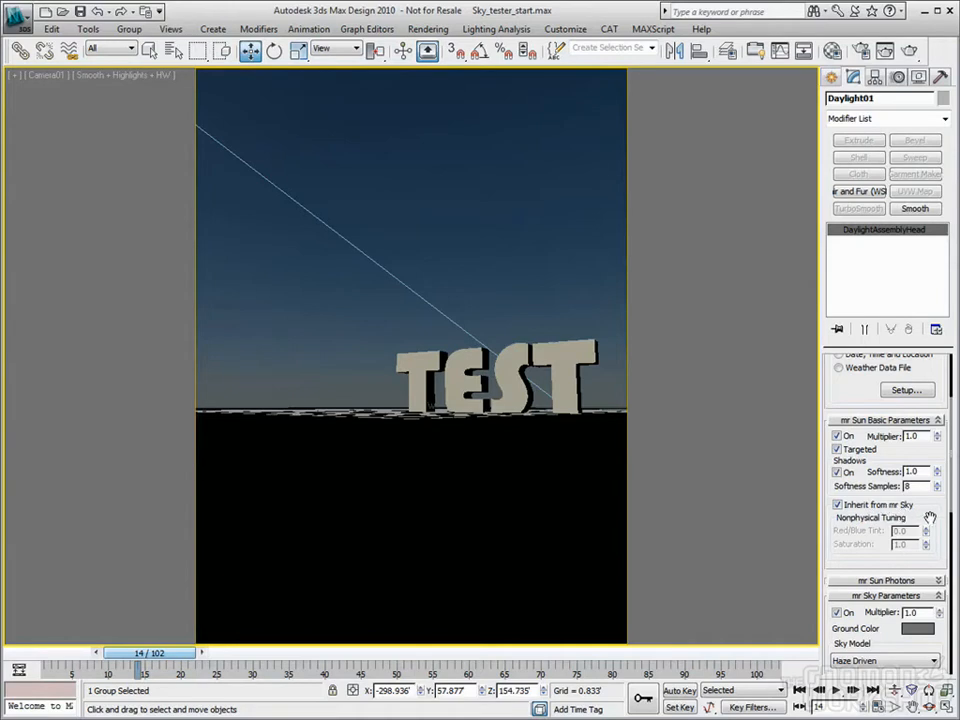
{"action": "left_click_drag", "start_coordinate": [930, 517], "coordinate": [941, 398]}
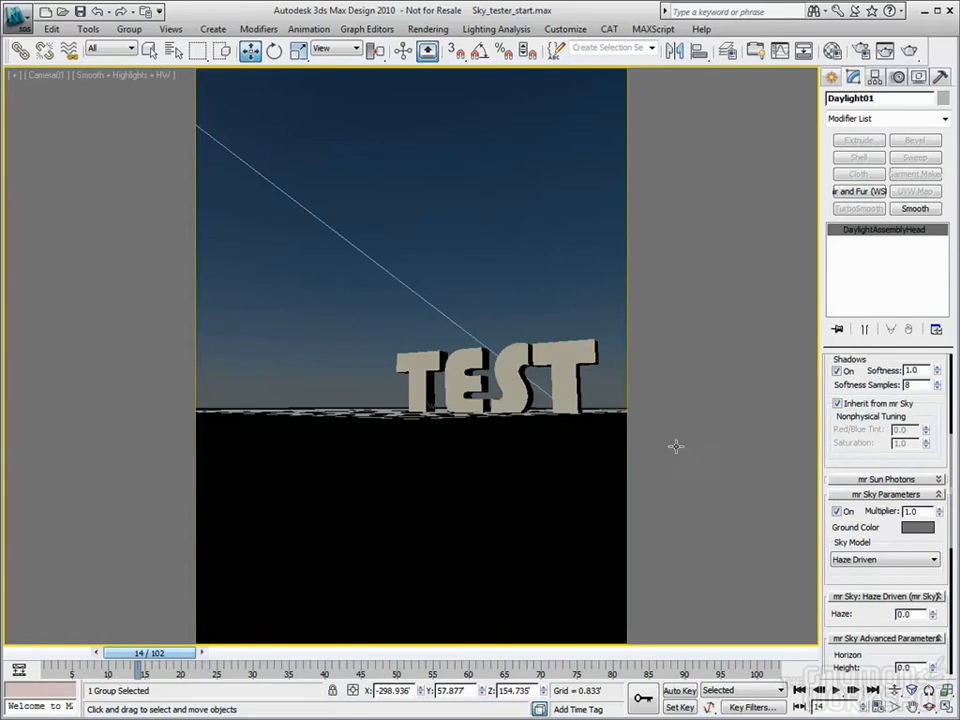
{"action": "left_click_drag", "start_coordinate": [939, 426], "coordinate": [935, 389]}
{"action": "left_click_drag", "start_coordinate": [936, 470], "coordinate": [934, 388]}
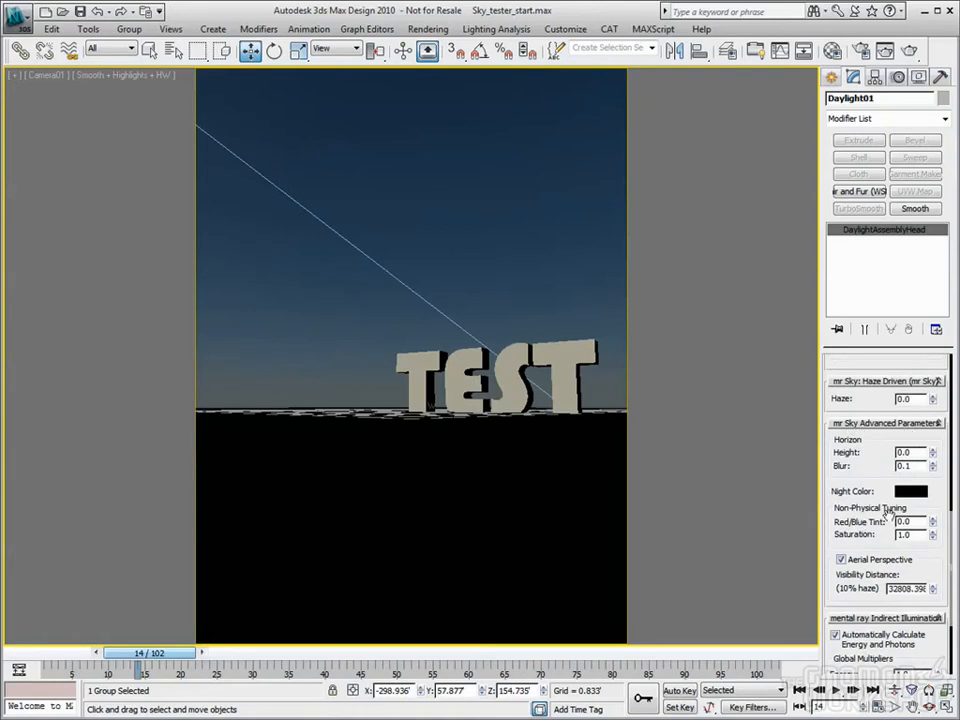
{"action": "left_click_drag", "start_coordinate": [932, 521], "coordinate": [930, 424]}
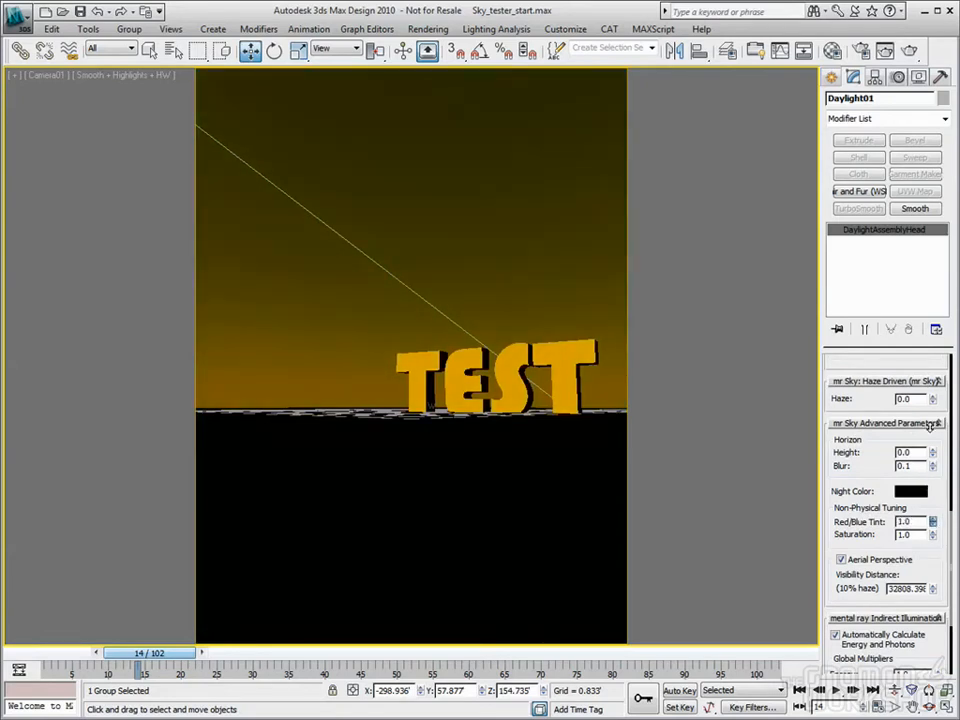
{"action": "left_click_drag", "start_coordinate": [930, 424], "coordinate": [951, 605]}
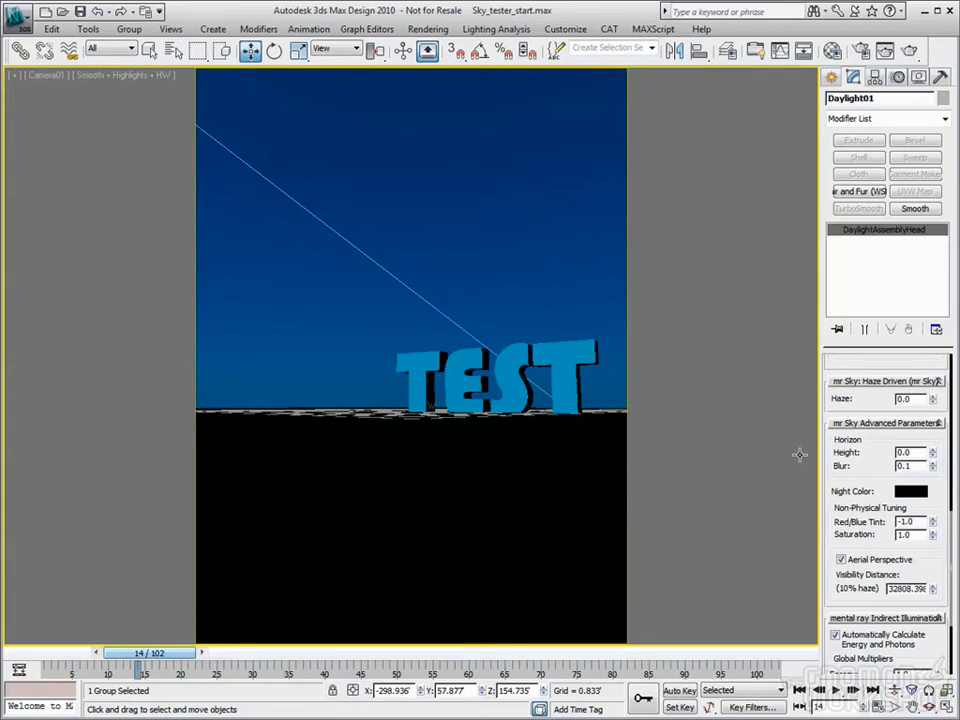
{"action": "right_click", "coordinate": [933, 526]}
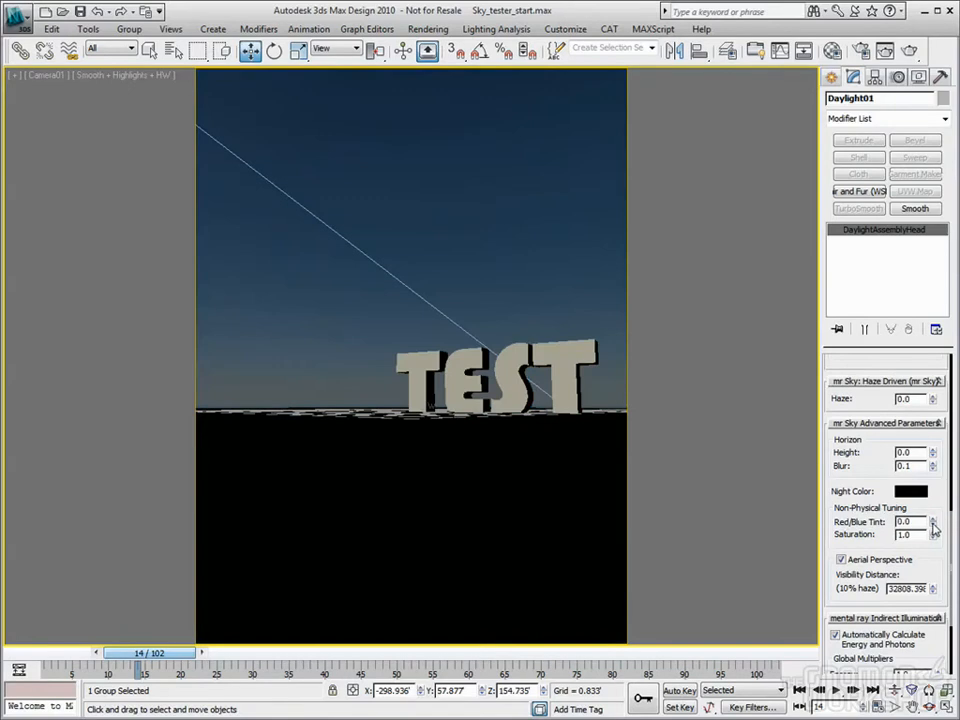
{"action": "left_click_drag", "start_coordinate": [933, 526], "coordinate": [929, 472]}
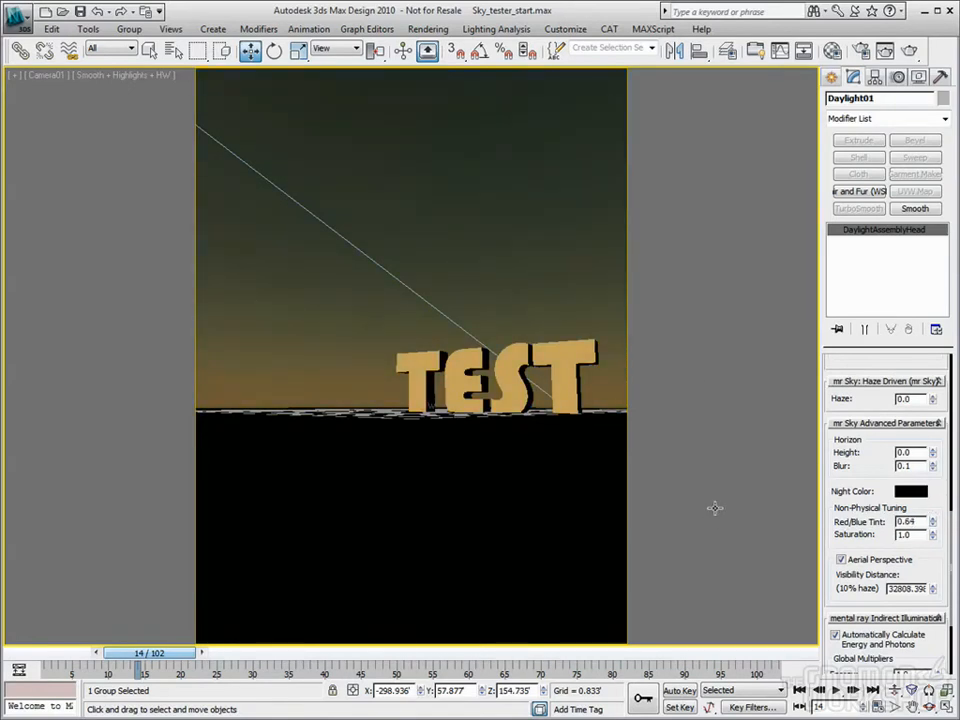
{"action": "right_click", "coordinate": [933, 527]}
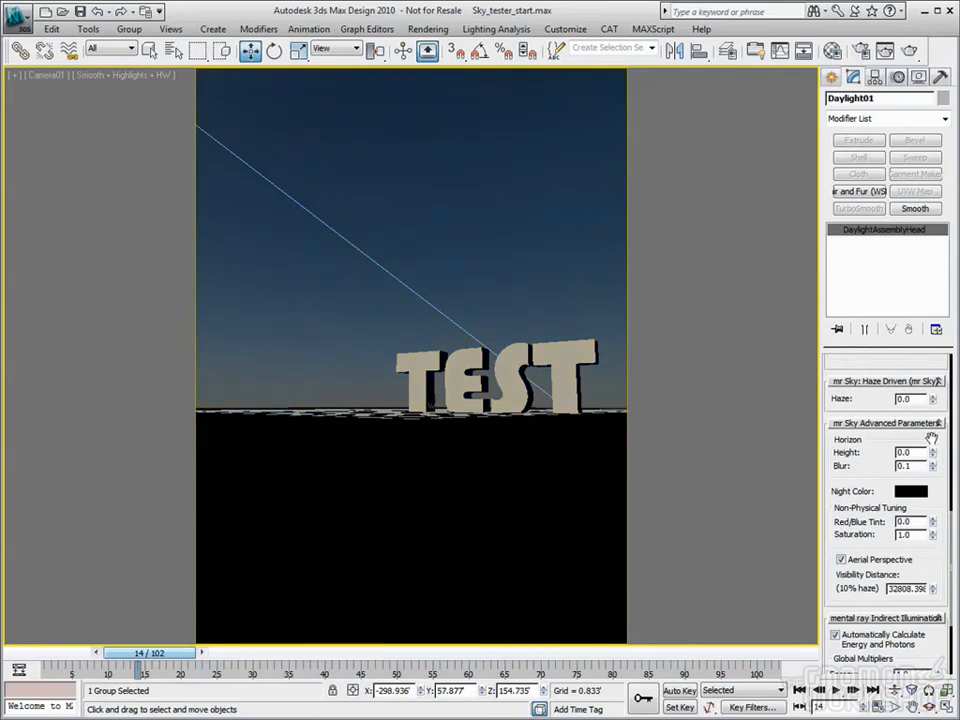
{"action": "scroll", "coordinate": [920, 592], "scroll_direction": "up", "scroll_amount": 8}
{"action": "scroll", "coordinate": [915, 580], "scroll_direction": "down", "scroll_amount": 2}
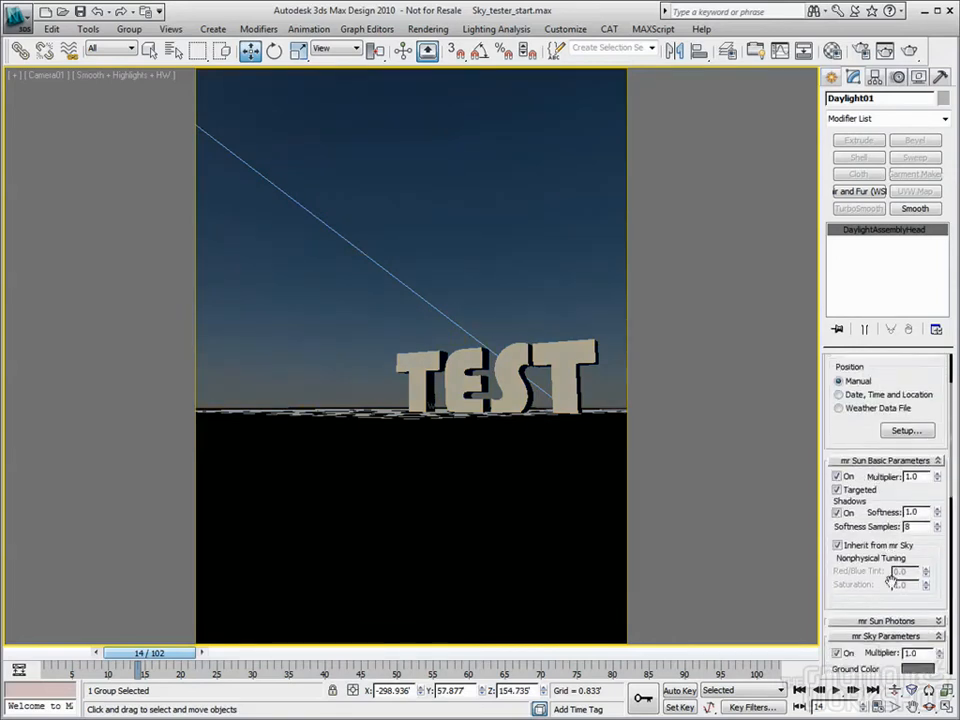
Stop mr Sun inheriting from mr Sky, try orange and blue tints, and set Red/Blue Tint to 1.0
{"action": "left_click", "coordinate": [837, 523]}
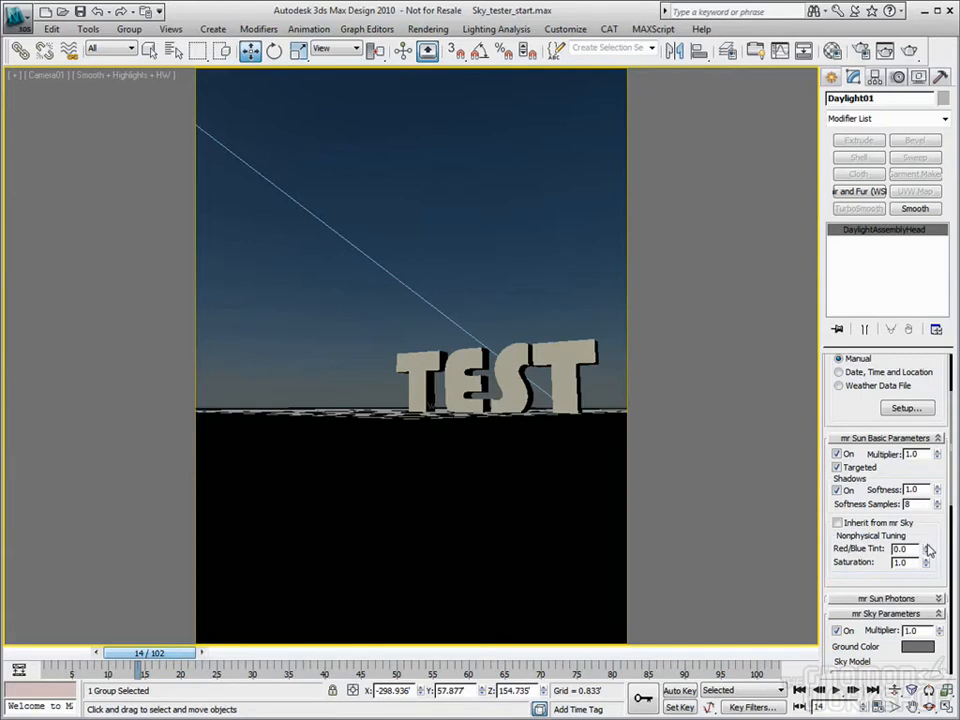
{"action": "left_click_drag", "start_coordinate": [927, 549], "coordinate": [927, 515]}
{"action": "right_click", "coordinate": [927, 552]}
{"action": "left_click_drag", "start_coordinate": [927, 552], "coordinate": [931, 564]}
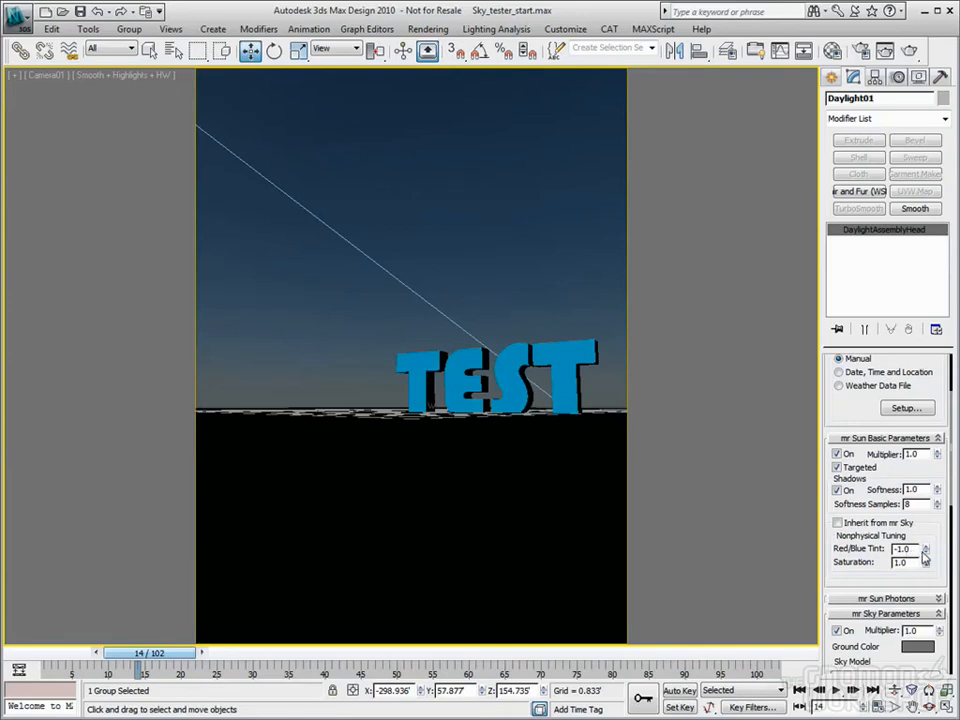
{"action": "right_click", "coordinate": [926, 555]}
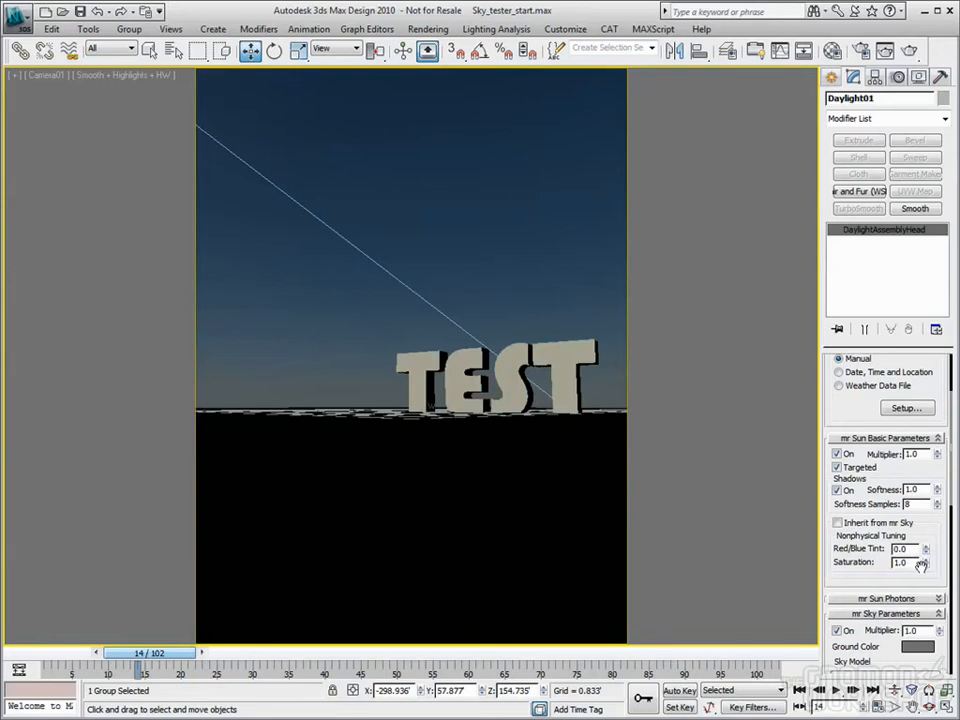
{"action": "left_click_drag", "start_coordinate": [924, 553], "coordinate": [926, 556]}
Raise the mr Sun saturation to about 2.0, then test a lower value
{"action": "right_click", "coordinate": [927, 566]}
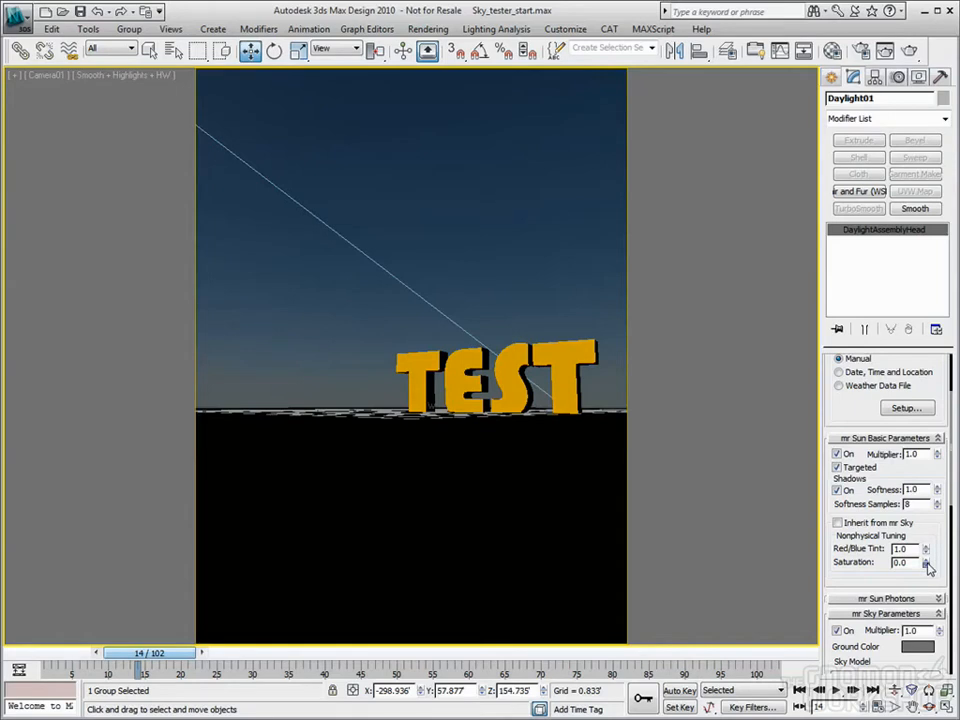
{"action": "left_click_drag", "start_coordinate": [927, 562], "coordinate": [929, 533]}
{"action": "left_click_drag", "start_coordinate": [929, 533], "coordinate": [935, 477]}
Test render Camera01, reset sun saturation to 0.0, and render again, cancelling partway
{"action": "left_click", "coordinate": [910, 51]}
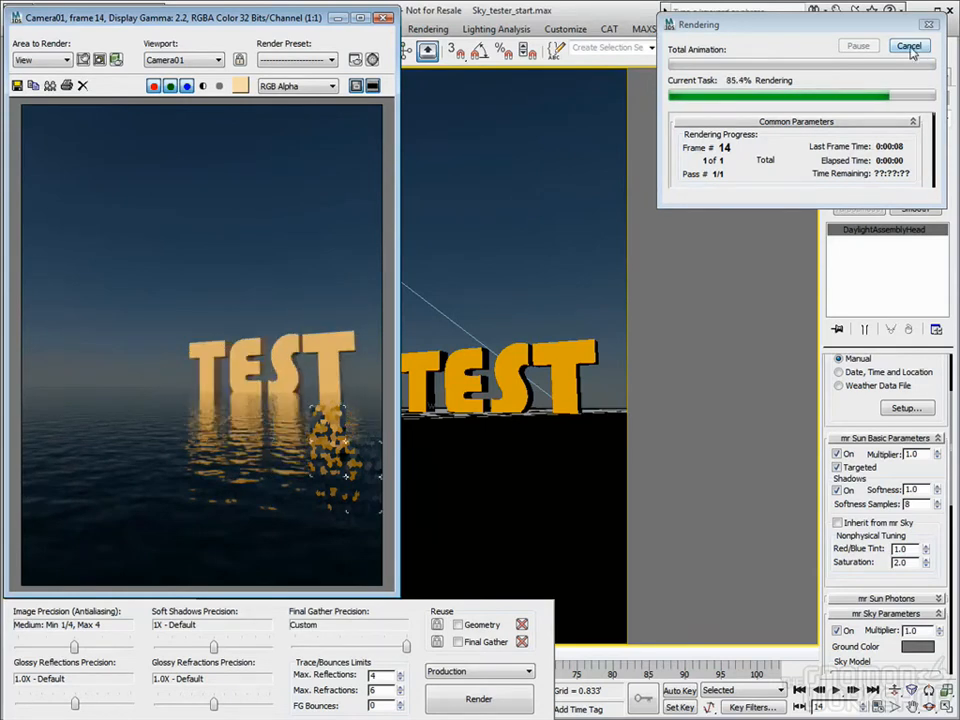
{"action": "left_click", "coordinate": [909, 47]}
{"action": "right_click", "coordinate": [926, 564]}
{"action": "left_click", "coordinate": [909, 51]}
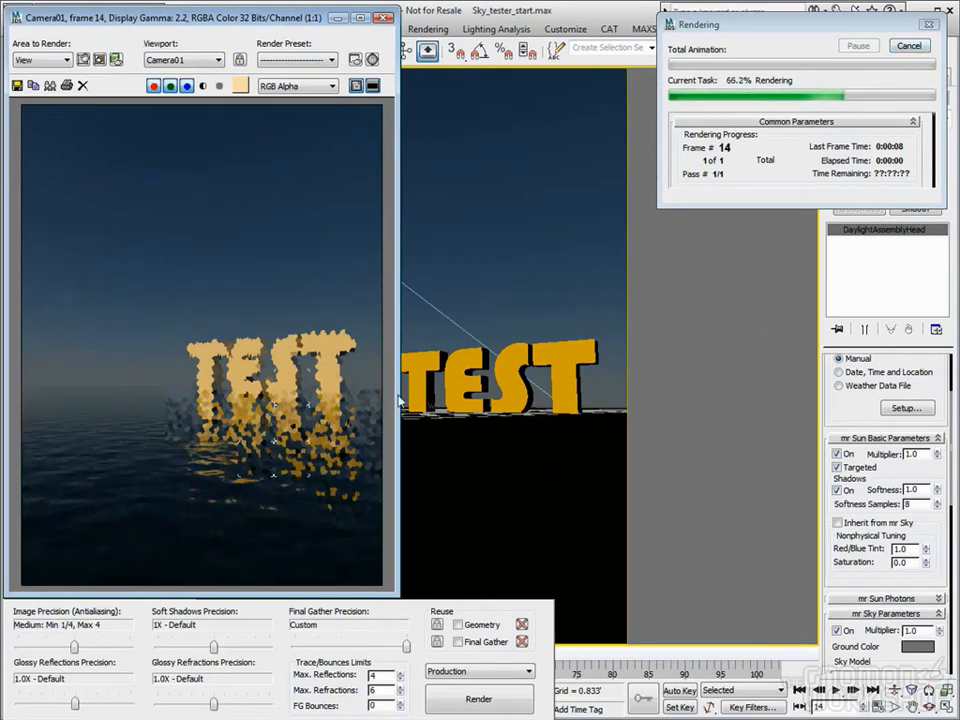
{"action": "left_click", "coordinate": [910, 47]}
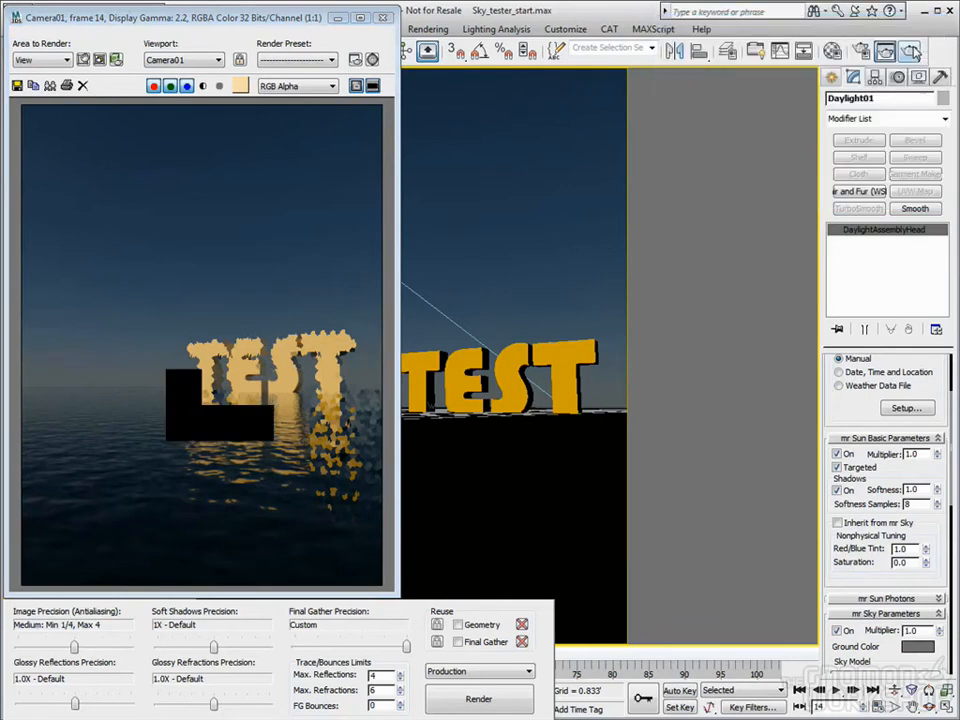
Set the mr Sun Red/Blue Tint to -1.0 and test render the blue result
{"action": "right_click", "coordinate": [927, 554]}
{"action": "left_click_drag", "start_coordinate": [928, 555], "coordinate": [938, 631]}
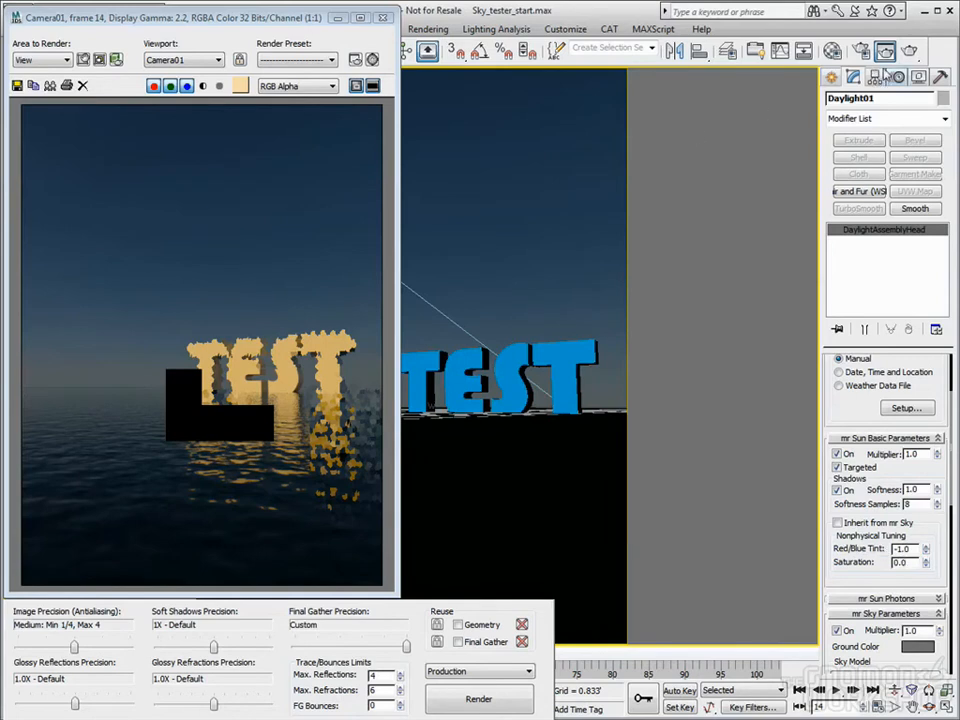
{"action": "left_click", "coordinate": [908, 51]}
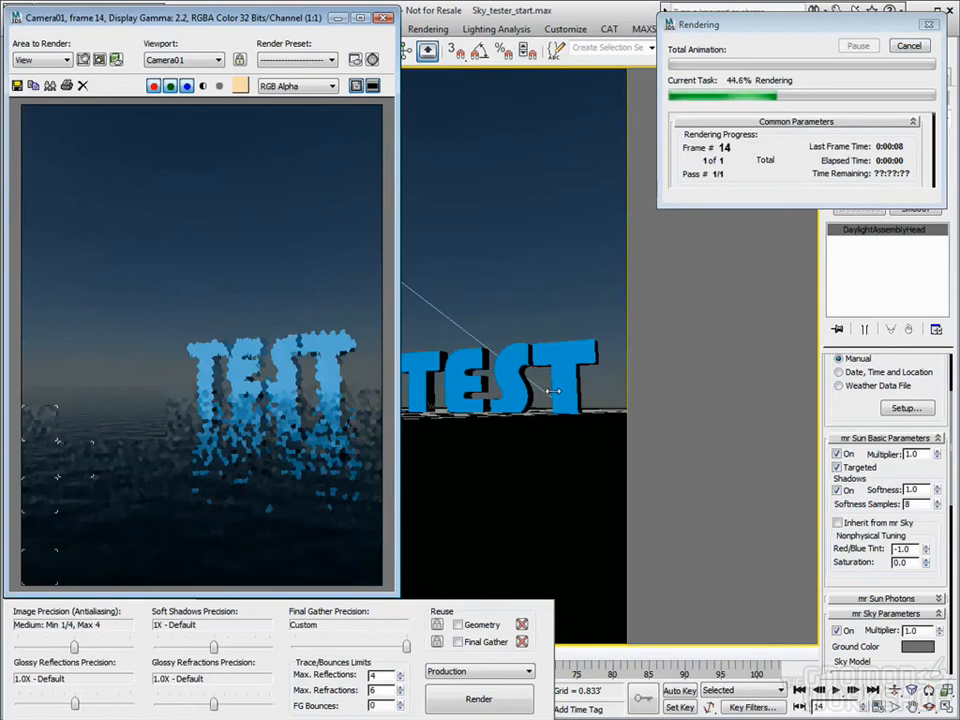
{"action": "left_click", "coordinate": [909, 45]}
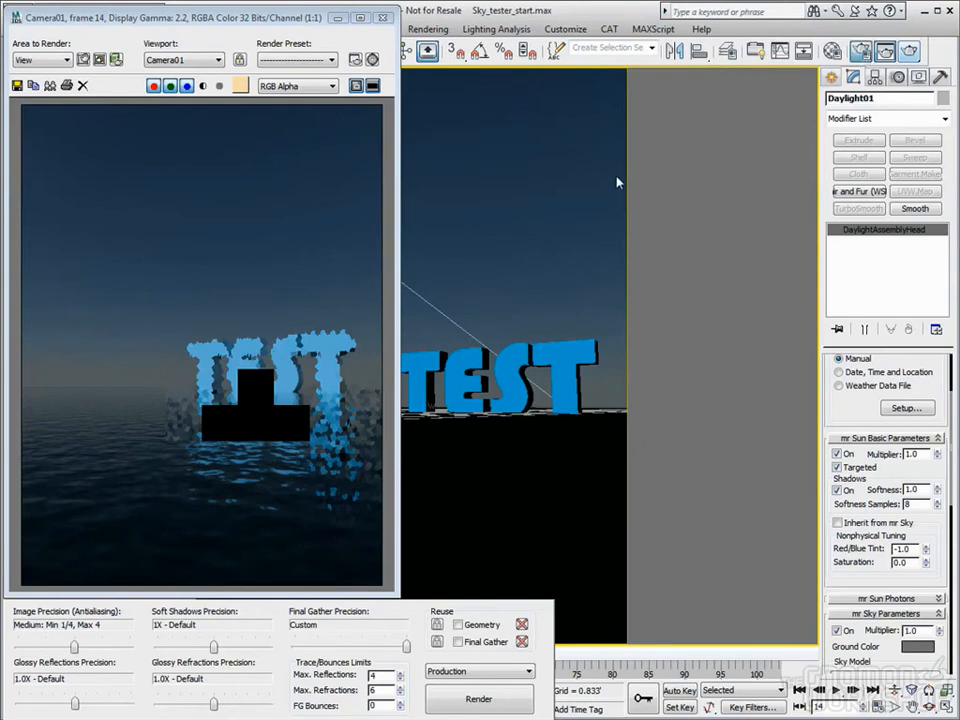
Check the Indirect Illumination settings in Render Setup, then close it
{"action": "left_click", "coordinate": [859, 51]}
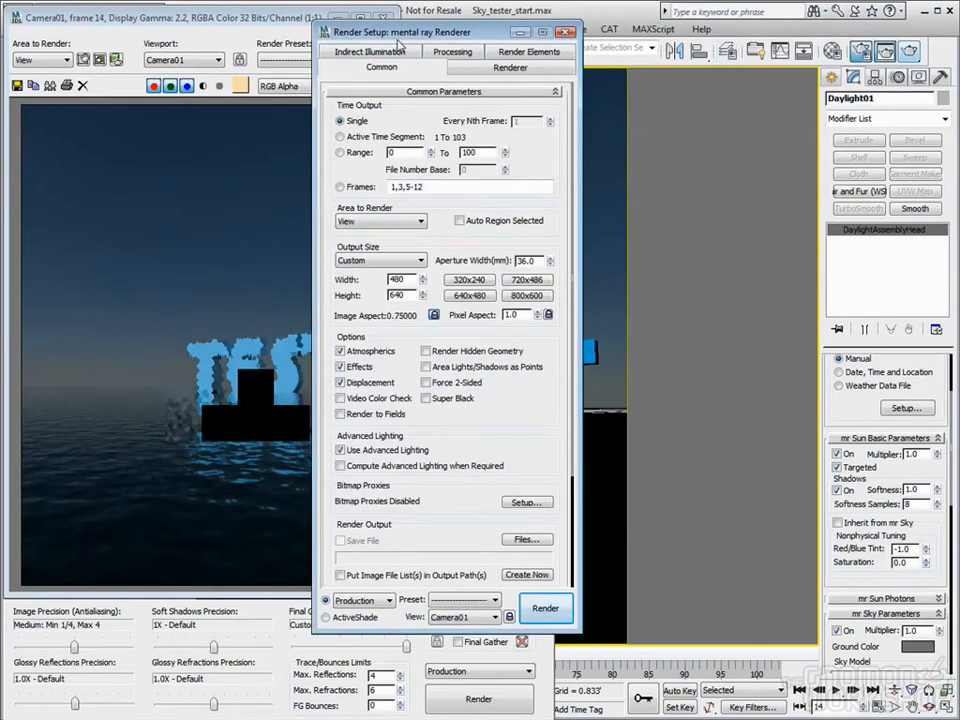
{"action": "left_click", "coordinate": [370, 51]}
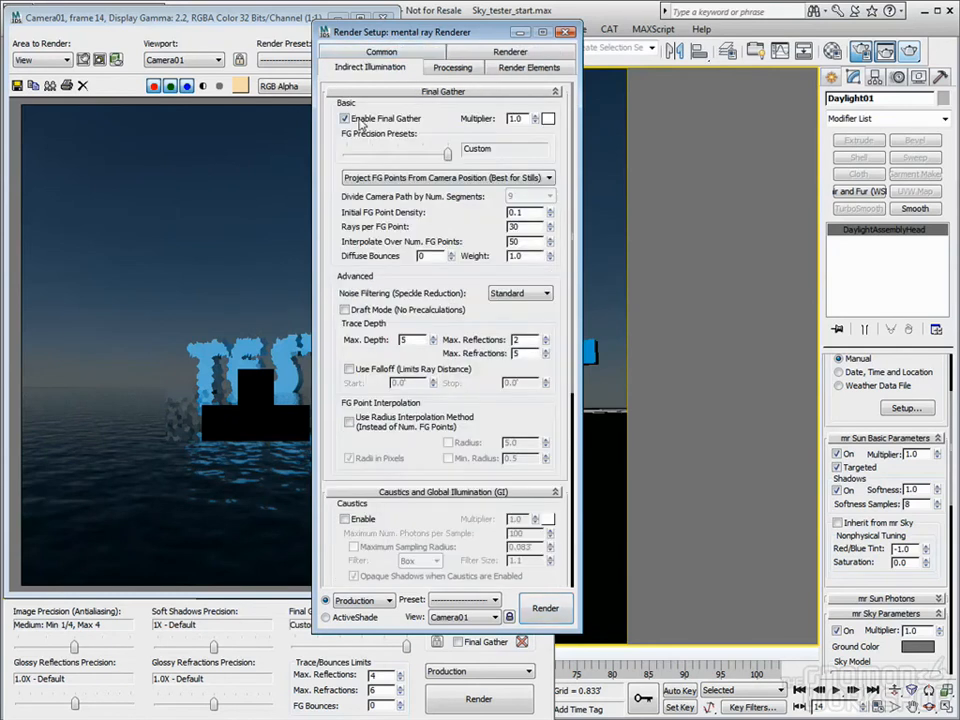
{"action": "left_click", "coordinate": [565, 33]}
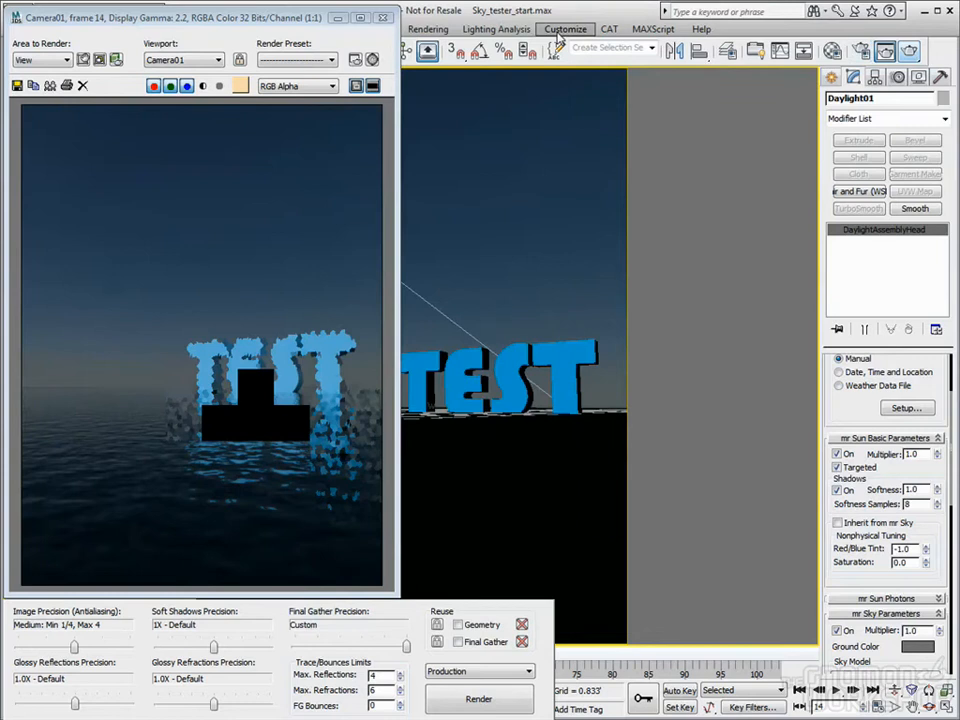
Assign the Arch & Design (mi)_3 material to the ground plane Plane01
{"action": "left_click", "coordinate": [383, 17]}
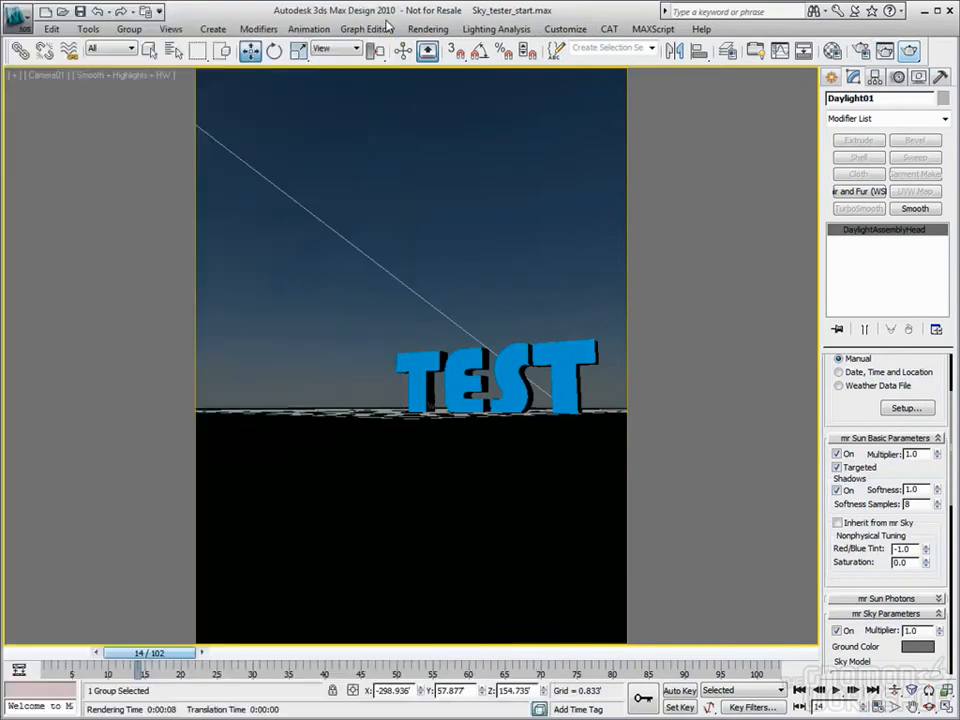
{"action": "left_click", "coordinate": [279, 446]}
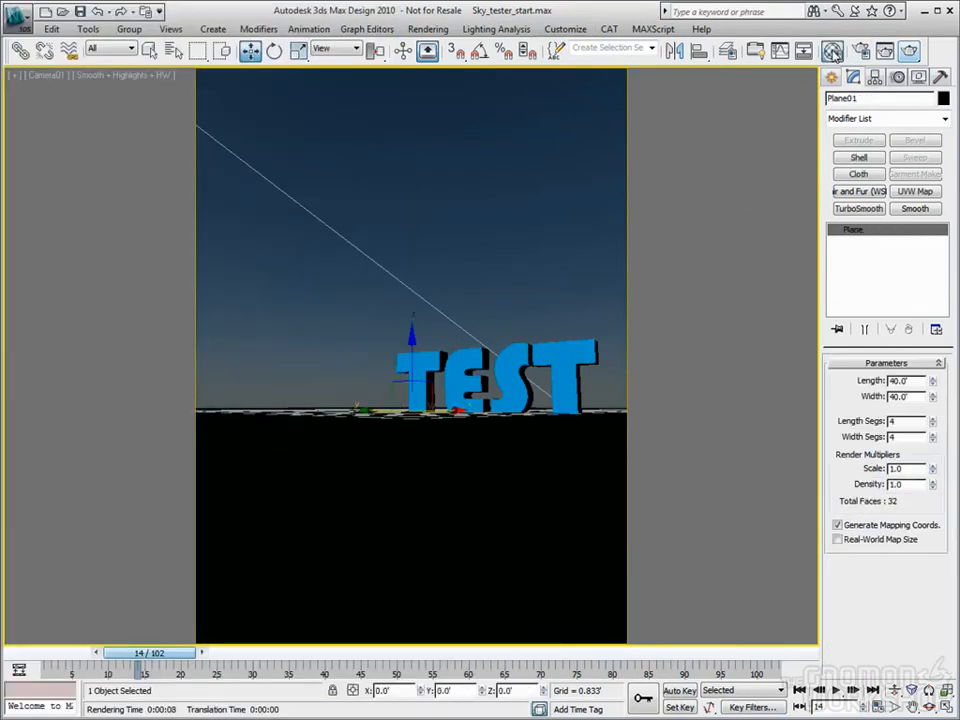
{"action": "key", "text": "m"}
{"action": "left_click", "coordinate": [214, 98]}
{"action": "left_click", "coordinate": [82, 260]}
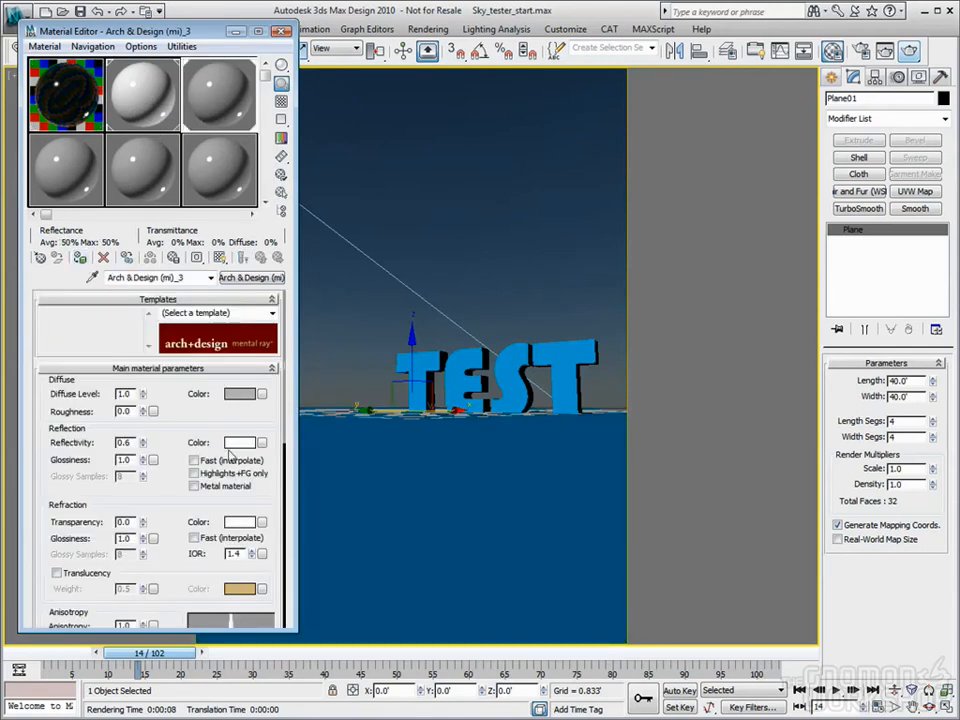
Brighten the ground material's diffuse colour and reset its reflectivity to 0.0
{"action": "left_click", "coordinate": [243, 396]}
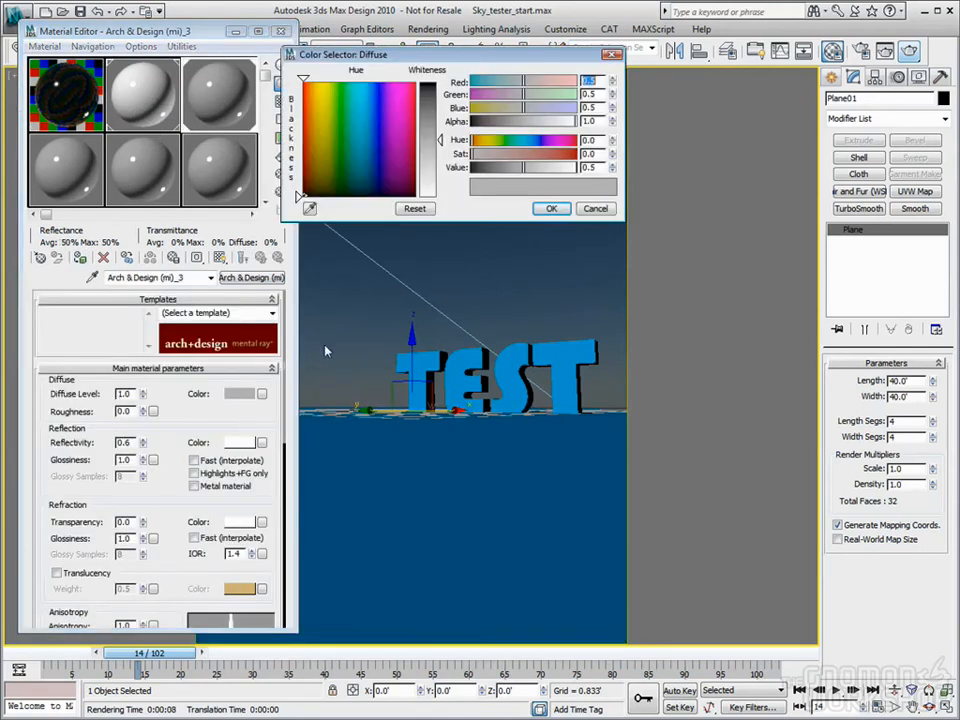
{"action": "left_click", "coordinate": [436, 186]}
{"action": "left_click", "coordinate": [551, 209]}
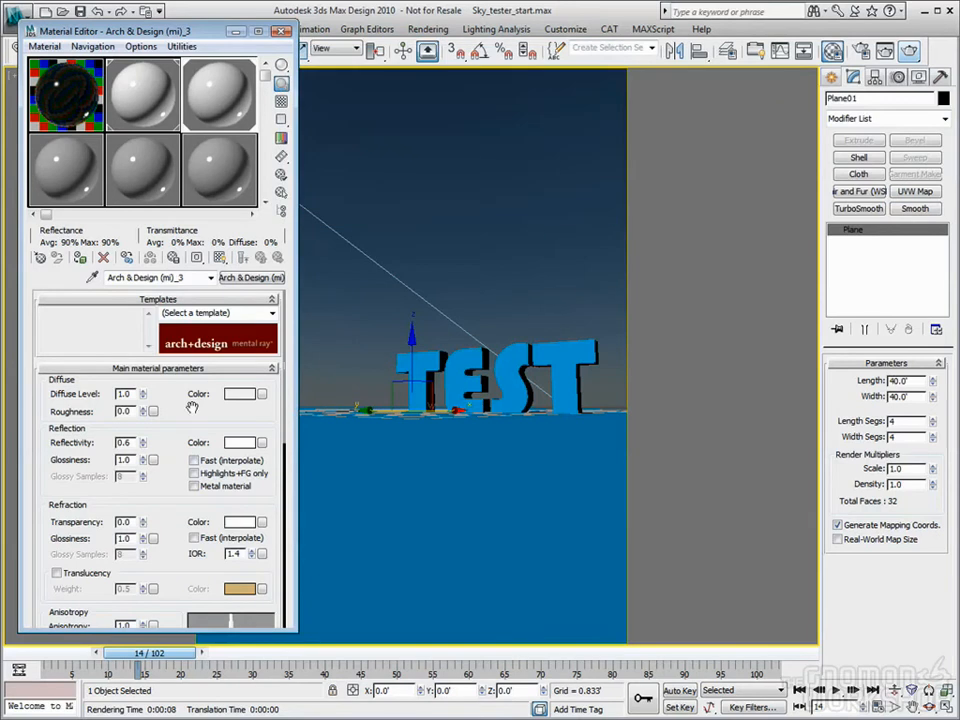
{"action": "right_click", "coordinate": [144, 446]}
{"action": "left_click", "coordinate": [156, 74]}
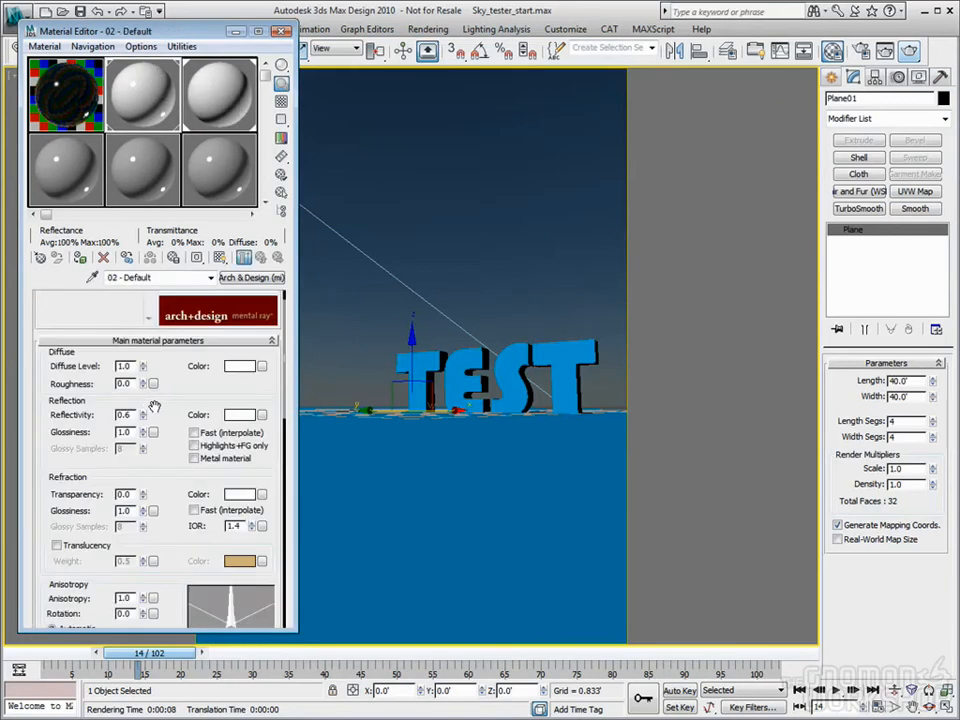
{"action": "left_click", "coordinate": [281, 33]}
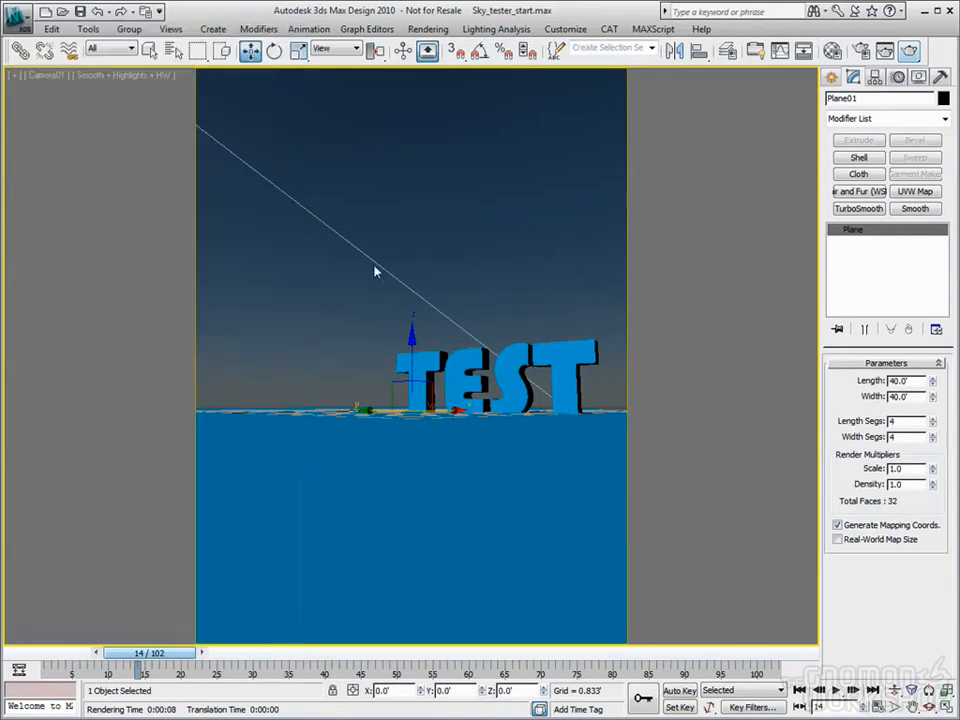
Render the new ground material, then warm the mr Sun Red/Blue Tint to 1.0
{"action": "left_click", "coordinate": [908, 52]}
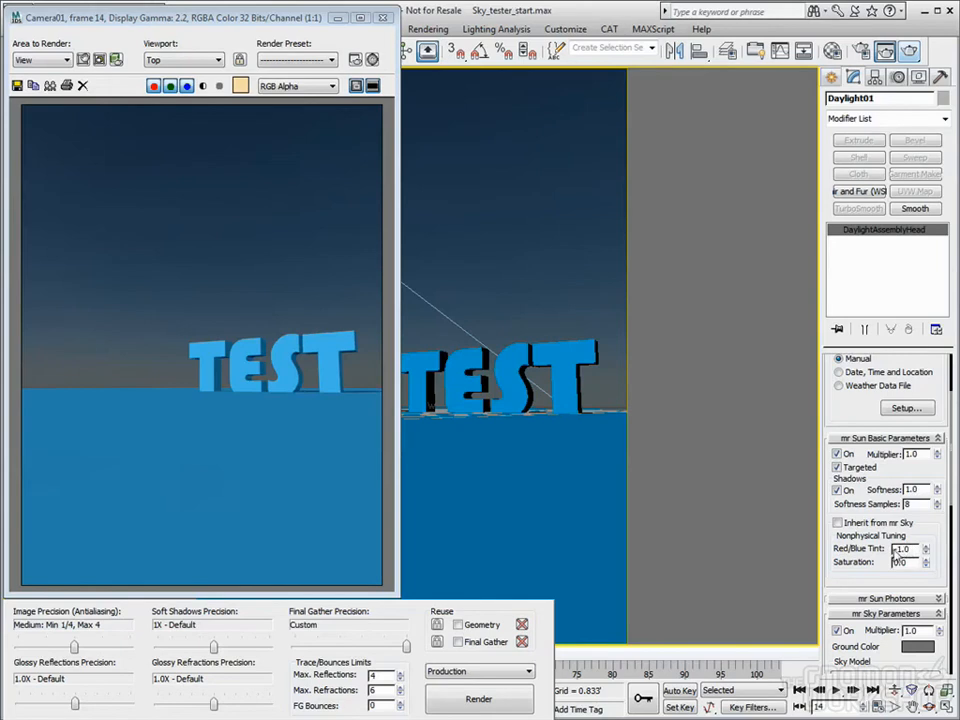
{"action": "left_click_drag", "start_coordinate": [925, 556], "coordinate": [923, 556]}
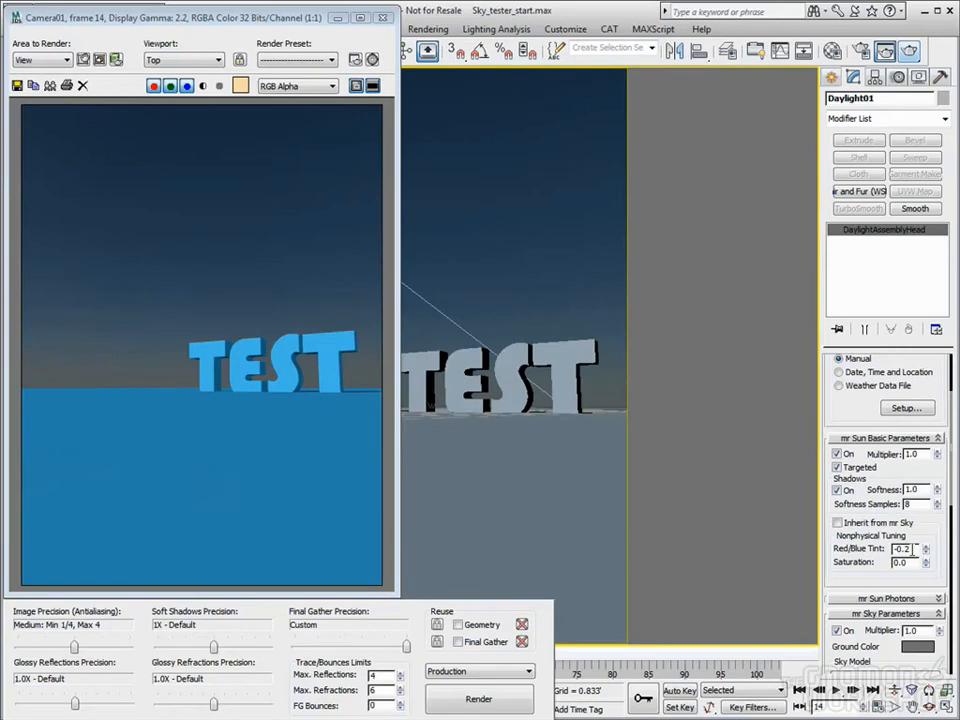
{"action": "left_click_drag", "start_coordinate": [926, 553], "coordinate": [926, 504]}
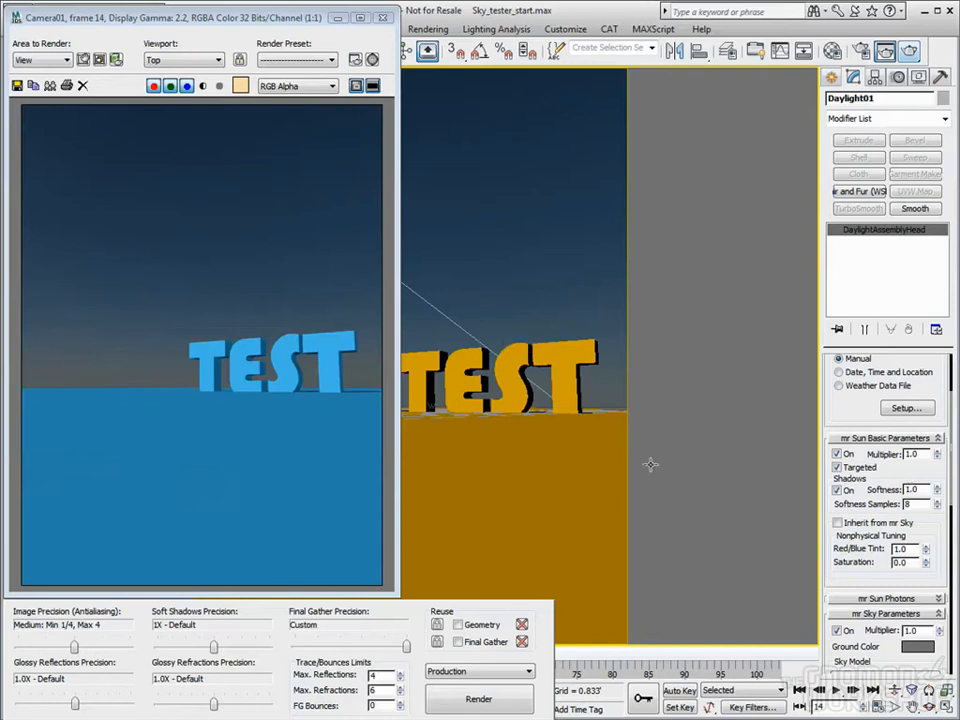
Raise mr Sun saturation to 2.0 and render the warm orange Camera01 view
{"action": "left_click_drag", "start_coordinate": [926, 563], "coordinate": [926, 461]}
{"action": "left_click", "coordinate": [909, 52]}
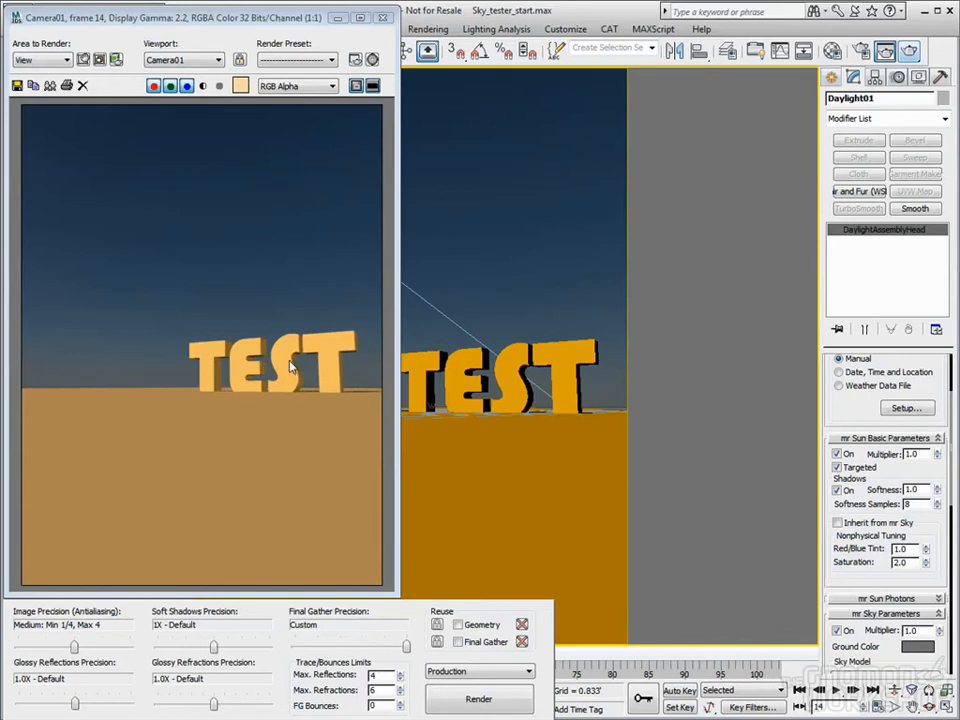
{"action": "left_click", "coordinate": [383, 20]}
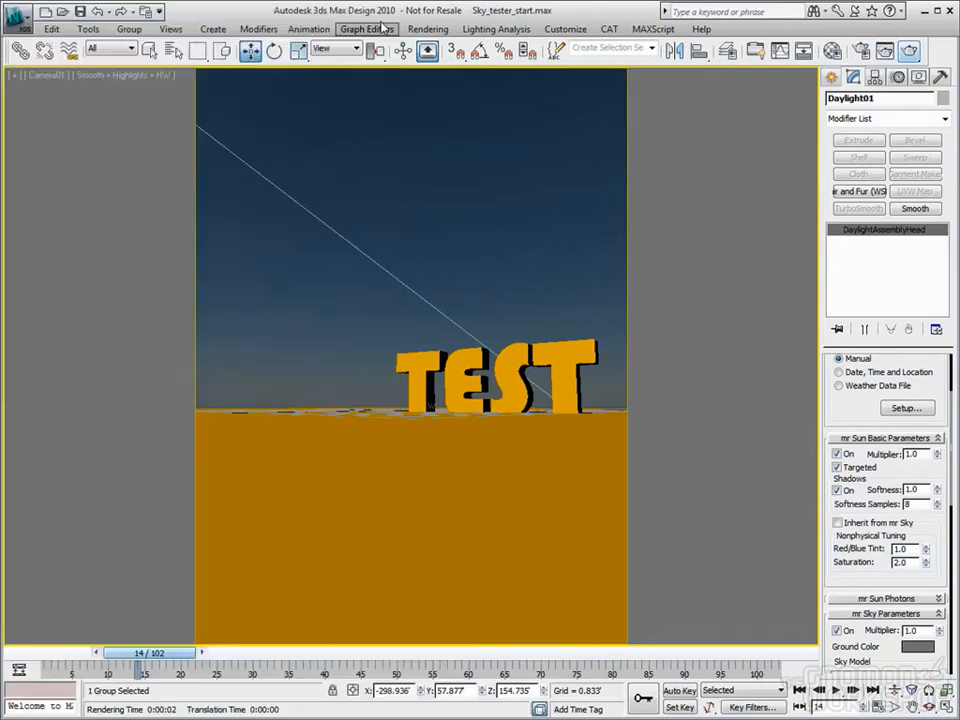
{"action": "key", "text": "8"}
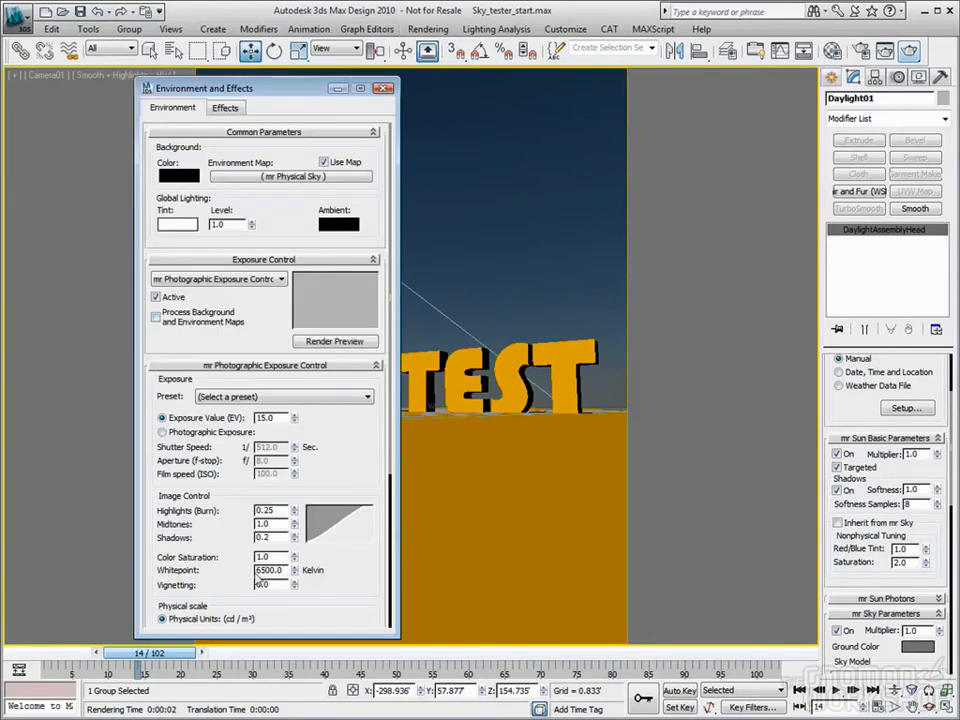
{"action": "left_click_drag", "start_coordinate": [270, 571], "coordinate": [243, 569]}
{"action": "type", "text": "120"}
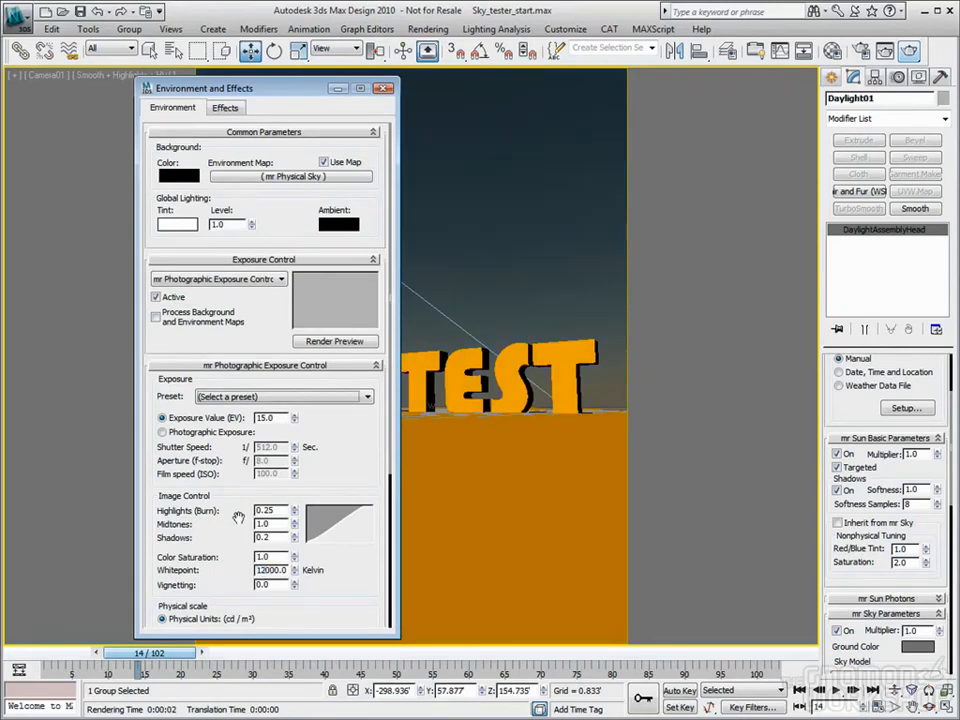
{"action": "left_click", "coordinate": [908, 50]}
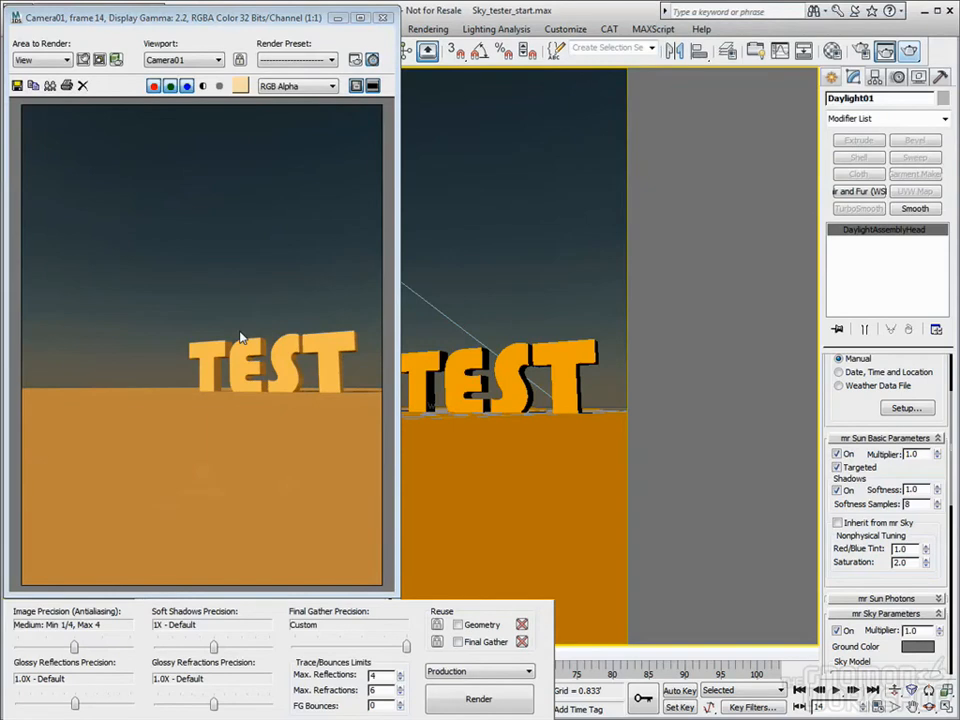
{"action": "left_click", "coordinate": [384, 20]}
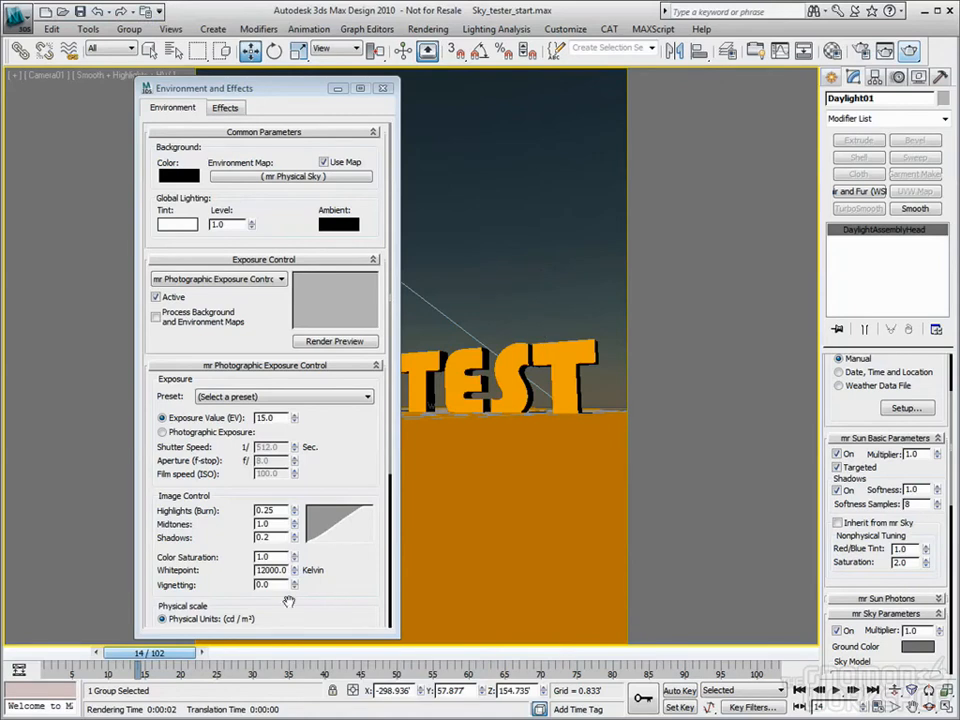
{"action": "left_click_drag", "start_coordinate": [287, 570], "coordinate": [140, 553]}
{"action": "type", "text": "6500"}
{"action": "key", "text": "Return"}
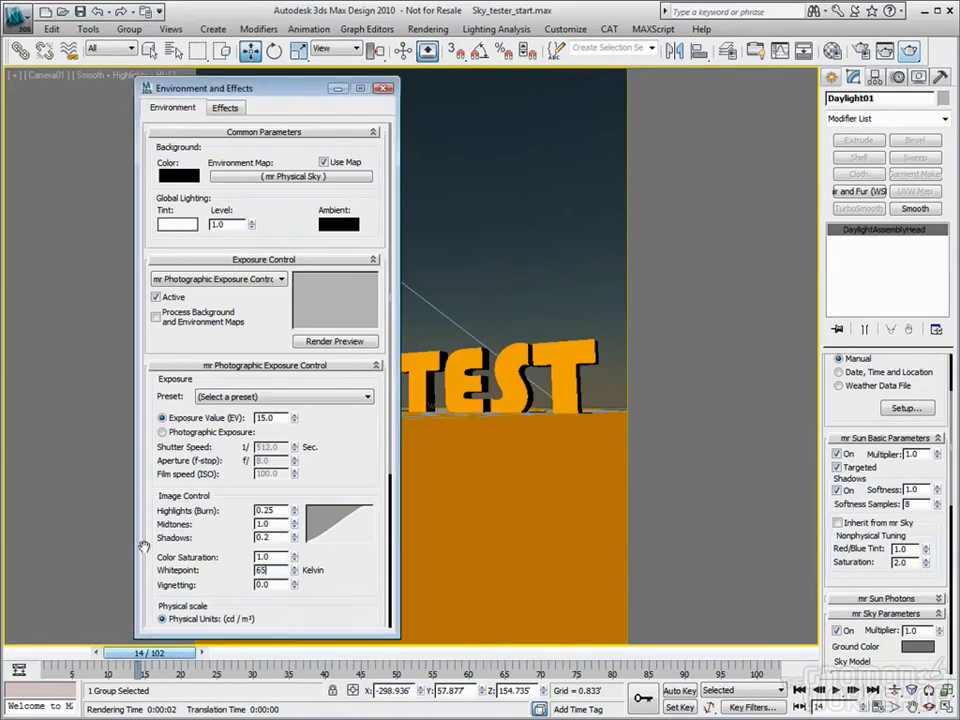
{"action": "left_click", "coordinate": [384, 89]}
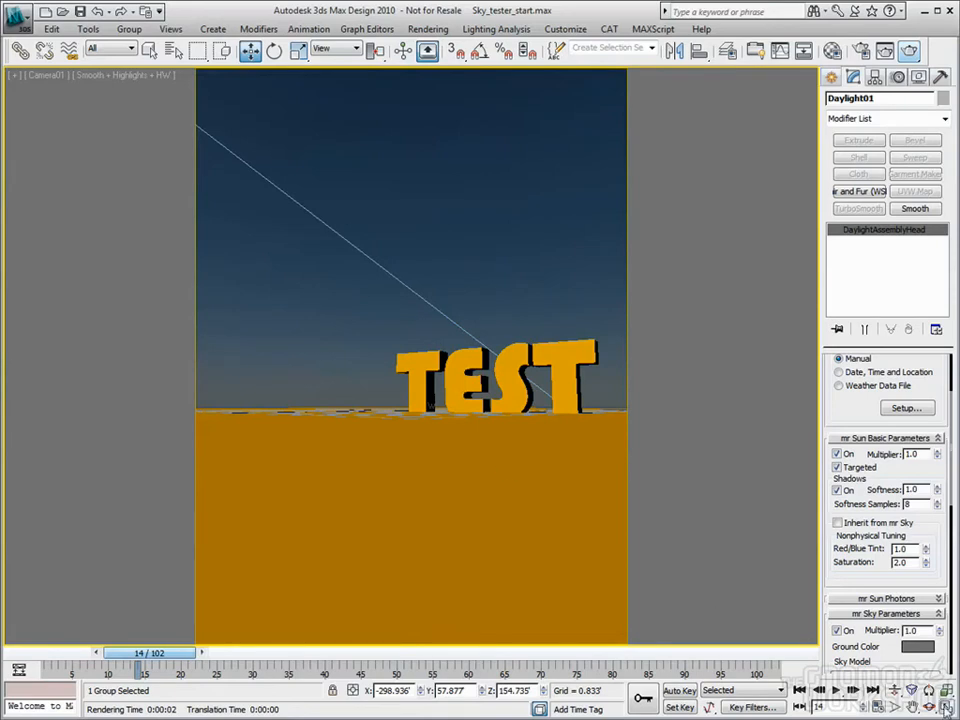
Restore the Top, Front, Left and Camera01 viewports and reselect Daylight01 in the Top view
{"action": "key", "text": "alt+w"}
{"action": "scroll", "coordinate": [246, 224], "scroll_direction": "down", "scroll_amount": 3}
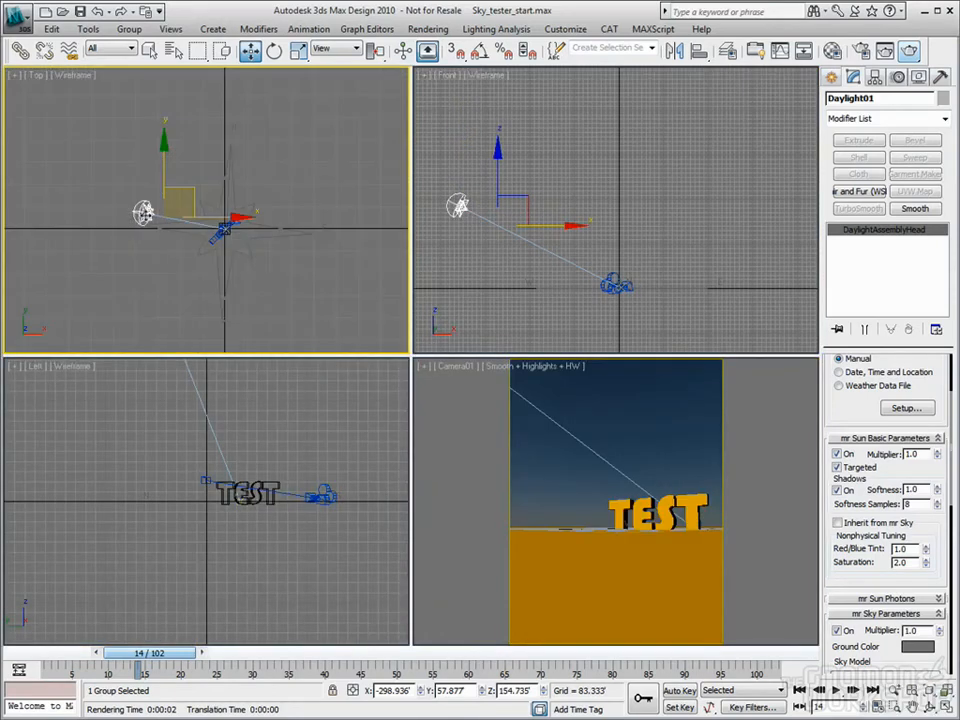
{"action": "left_click", "coordinate": [148, 137]}
{"action": "left_click", "coordinate": [144, 212]}
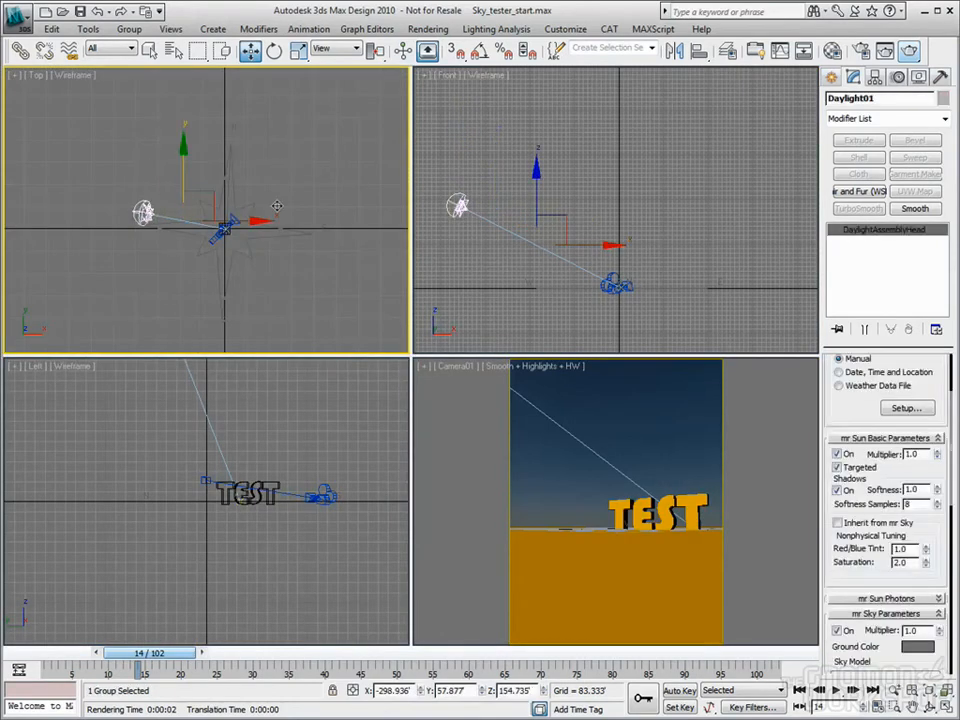
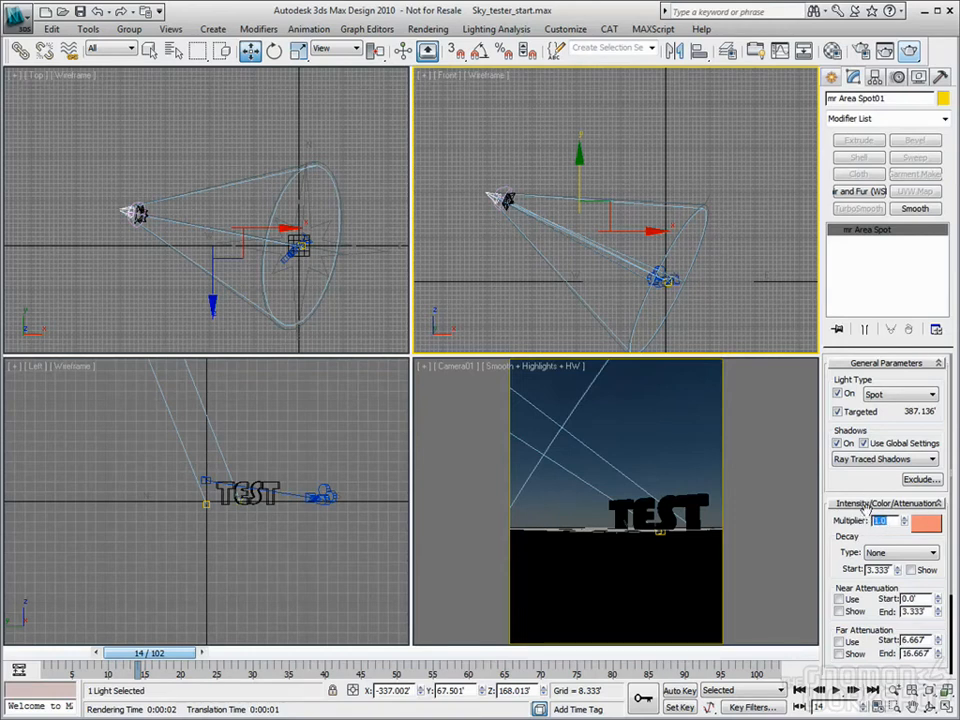
Set the mr Area Spot multiplier to 90000 and render the Camera01 view
{"action": "type", "text": "90000"}
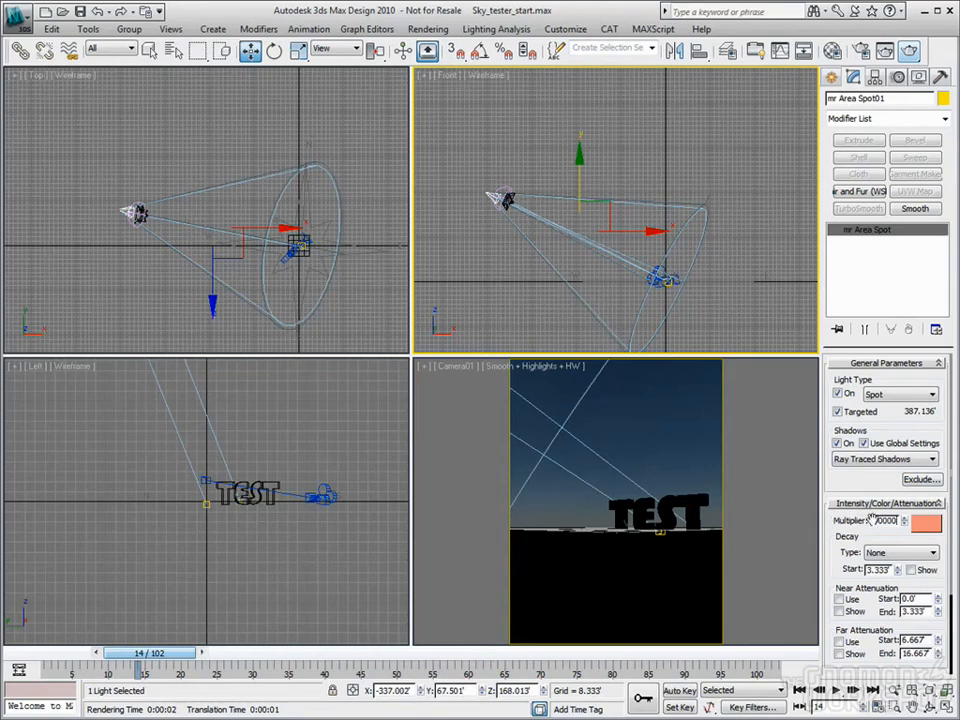
{"action": "key", "text": "Return"}
{"action": "right_click", "coordinate": [668, 449]}
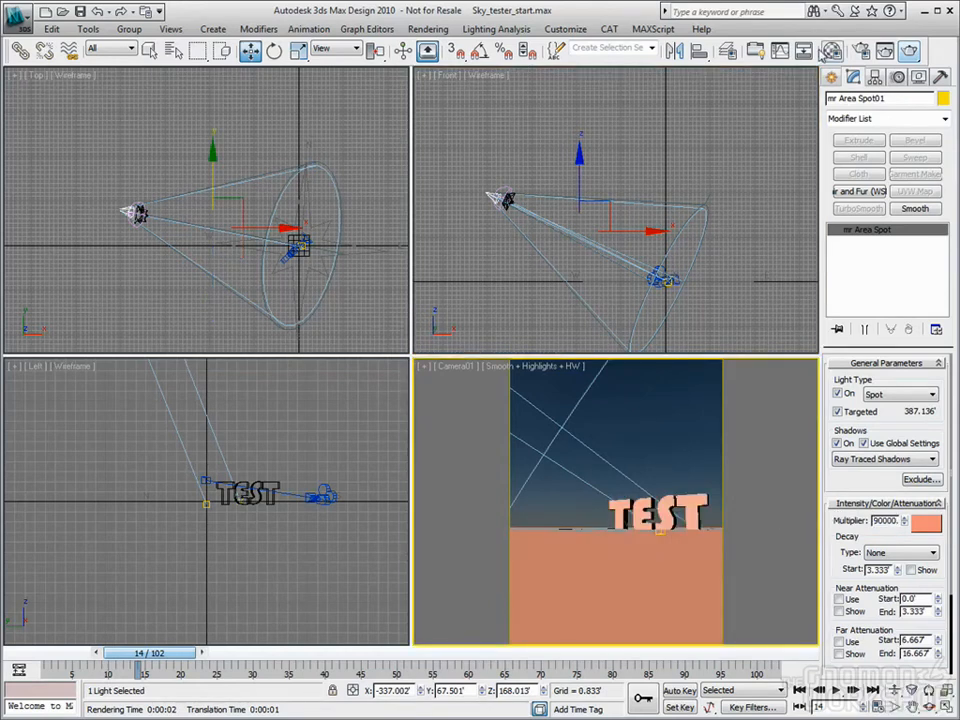
{"action": "left_click", "coordinate": [911, 50]}
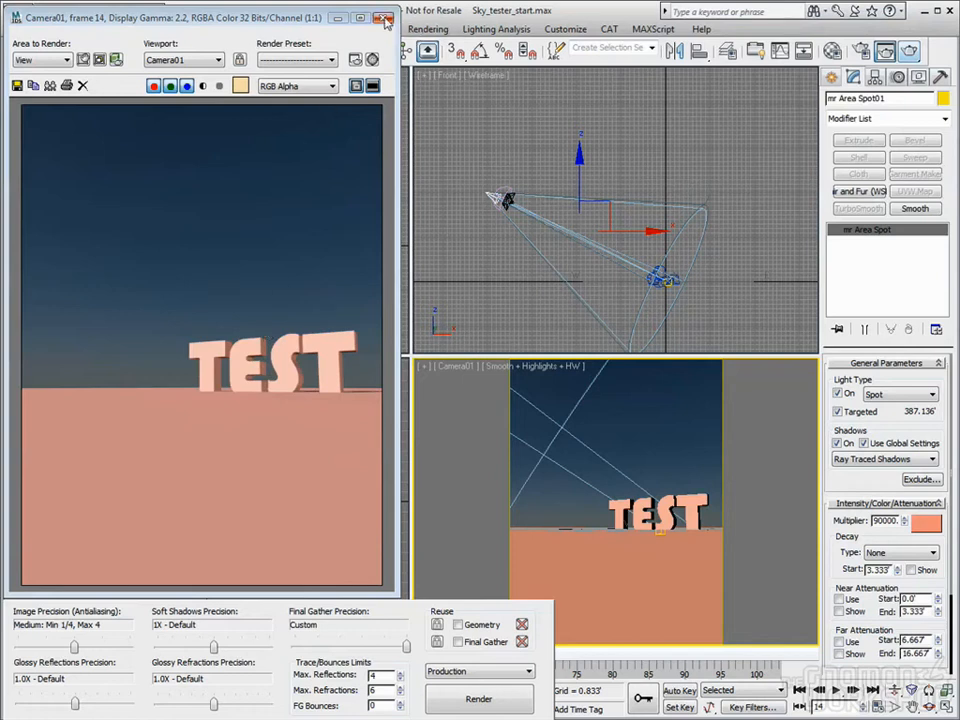
{"action": "left_click", "coordinate": [383, 17]}
{"action": "left_click", "coordinate": [546, 260]}
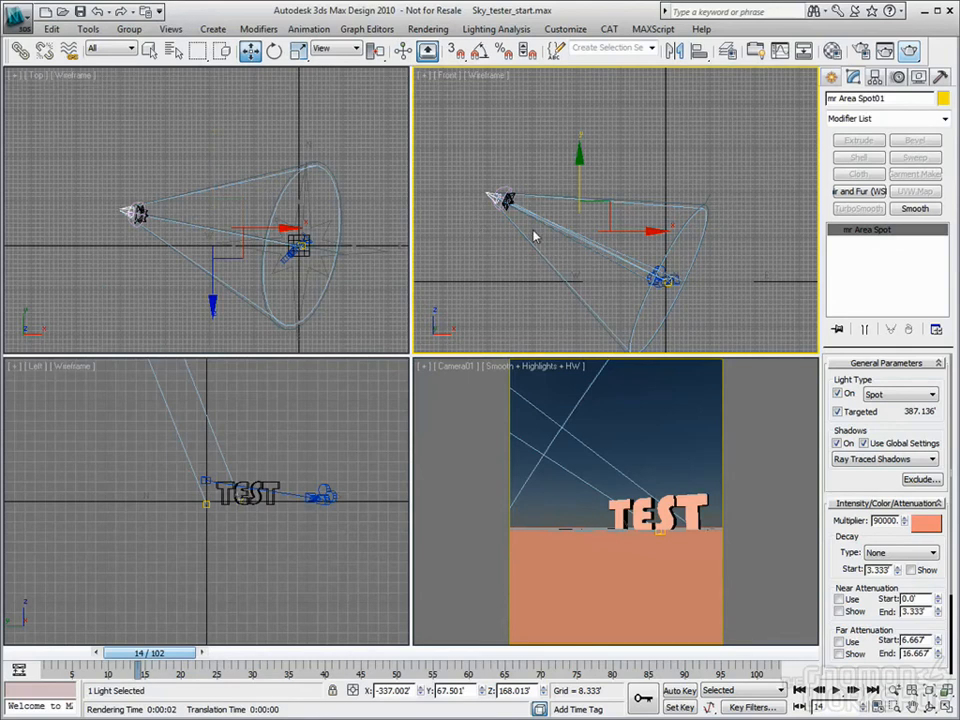
Delete the mr Area Spot and switch on Daylight01's mr Sun
{"action": "key", "text": "Delete"}
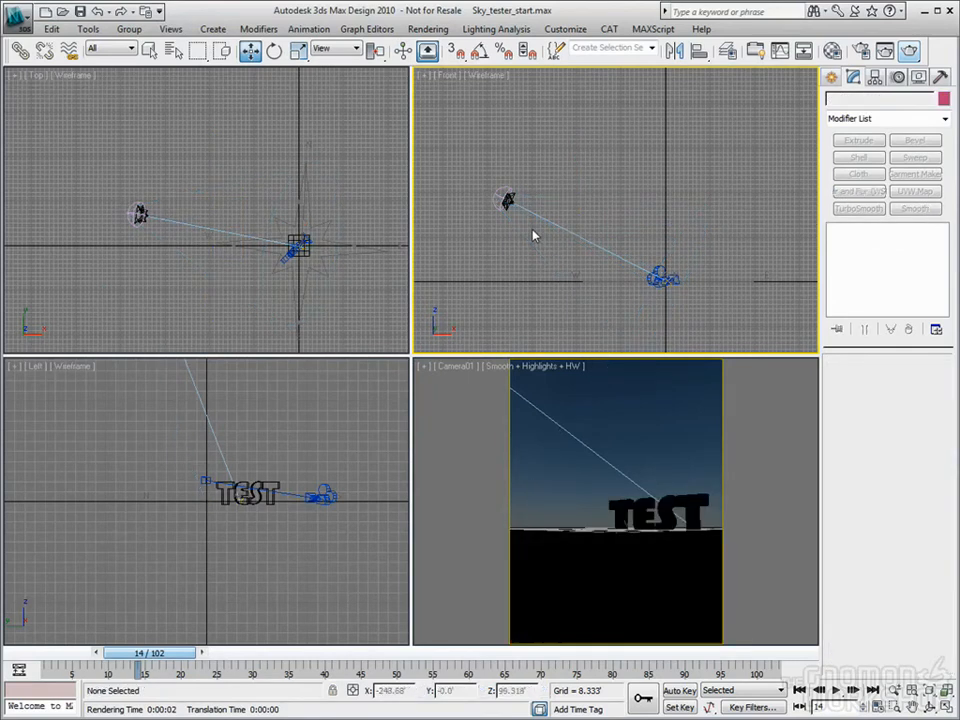
{"action": "left_click", "coordinate": [507, 200]}
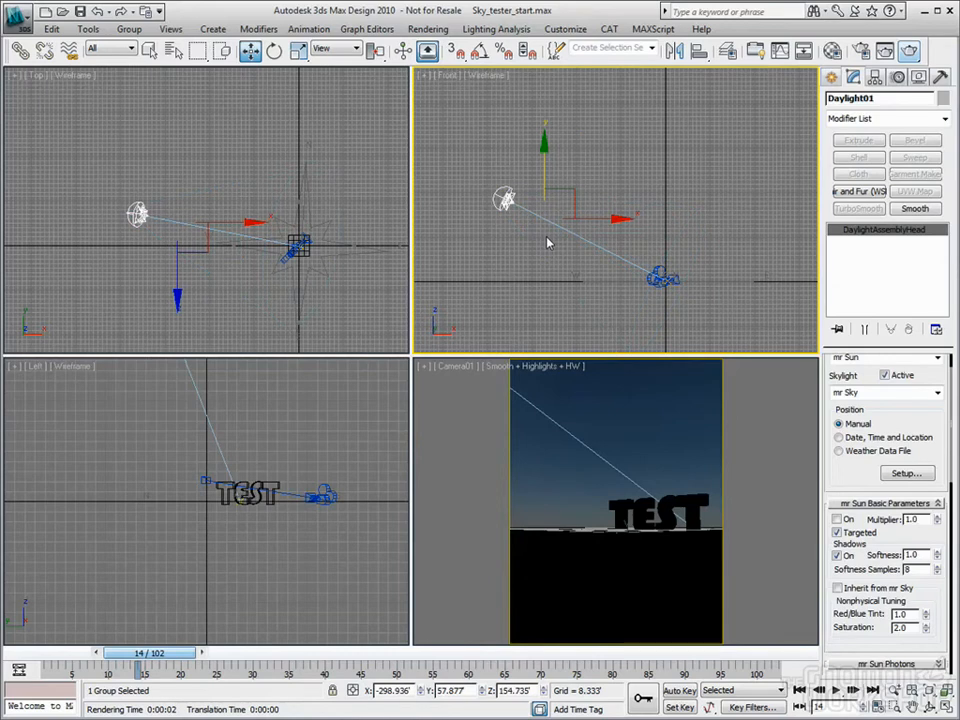
{"action": "left_click", "coordinate": [836, 519]}
Set the mr Sun Red/Blue Tint to 0.25 and Saturation to 1.0
{"action": "double_click", "coordinate": [905, 614]}
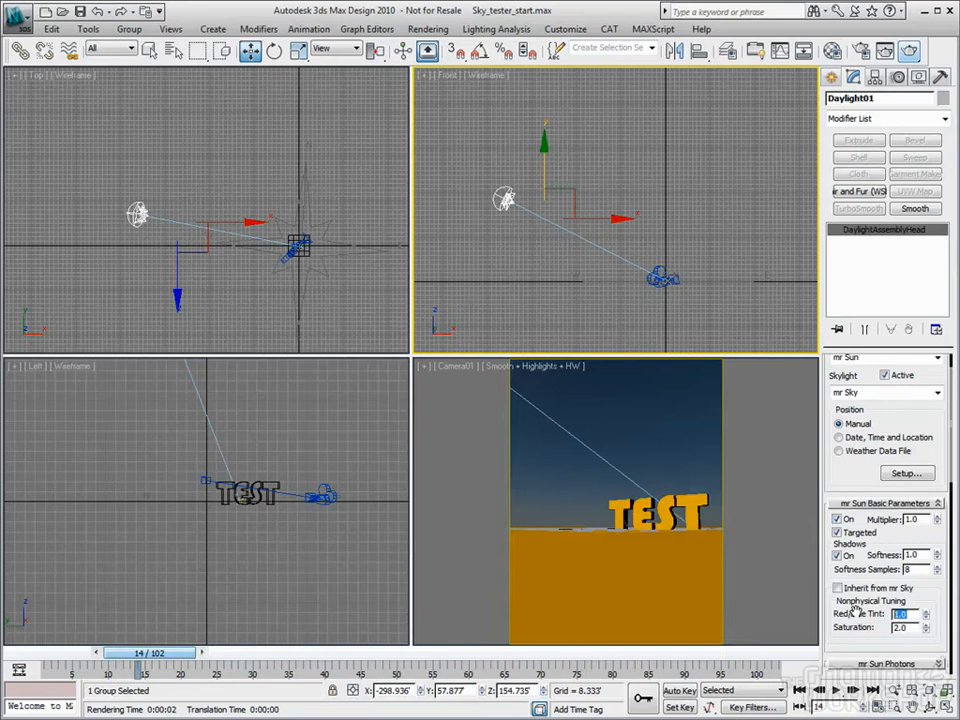
{"action": "type", "text": ".25"}
{"action": "key", "text": "Tab"}
{"action": "type", "text": "1"}
{"action": "key", "text": "Return"}
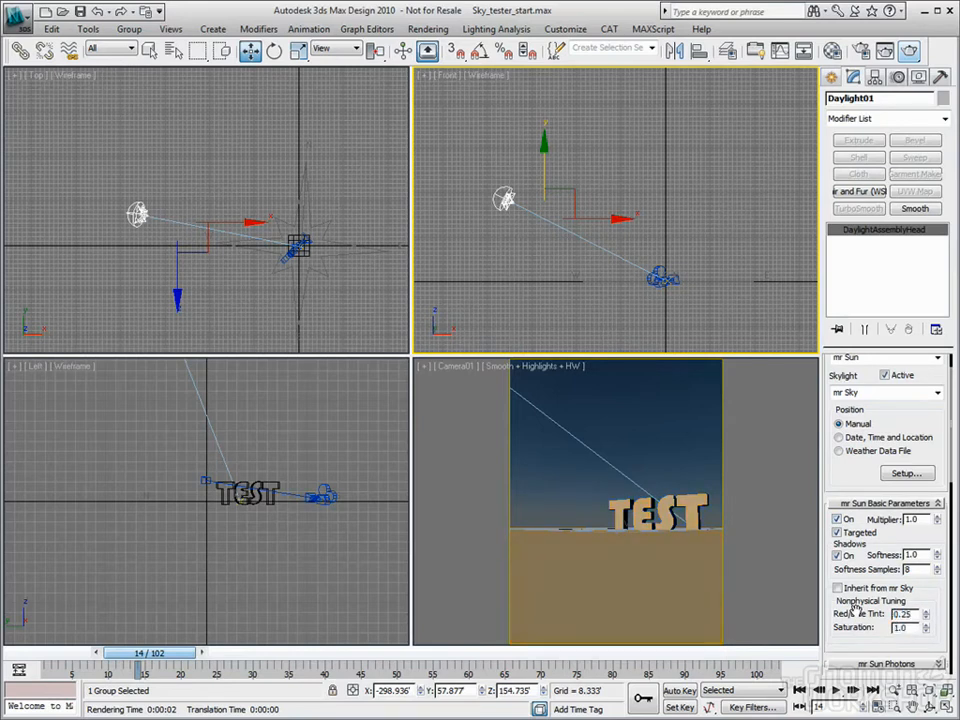
{"action": "scroll", "coordinate": [928, 589], "scroll_direction": "down", "scroll_amount": 5}
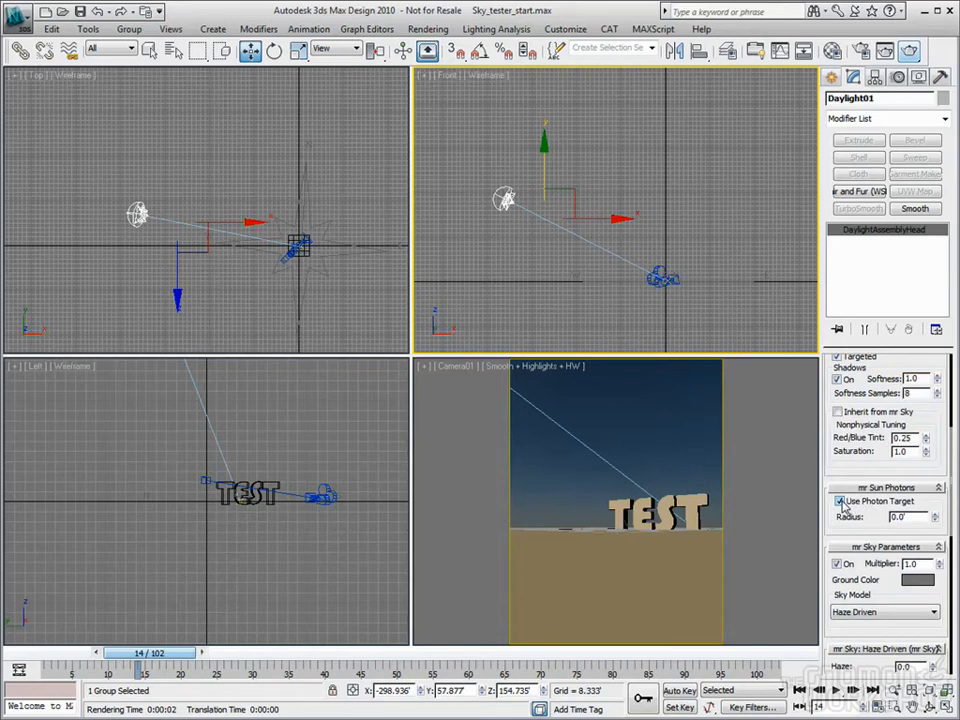
In mental ray Render Setup, turn off Final Gather and enable Global Illumination photons
{"action": "left_click", "coordinate": [862, 52]}
{"action": "scroll", "coordinate": [545, 283], "scroll_direction": "down", "scroll_amount": 5}
{"action": "scroll", "coordinate": [545, 283], "scroll_direction": "up", "scroll_amount": 5}
{"action": "left_click", "coordinate": [357, 120]}
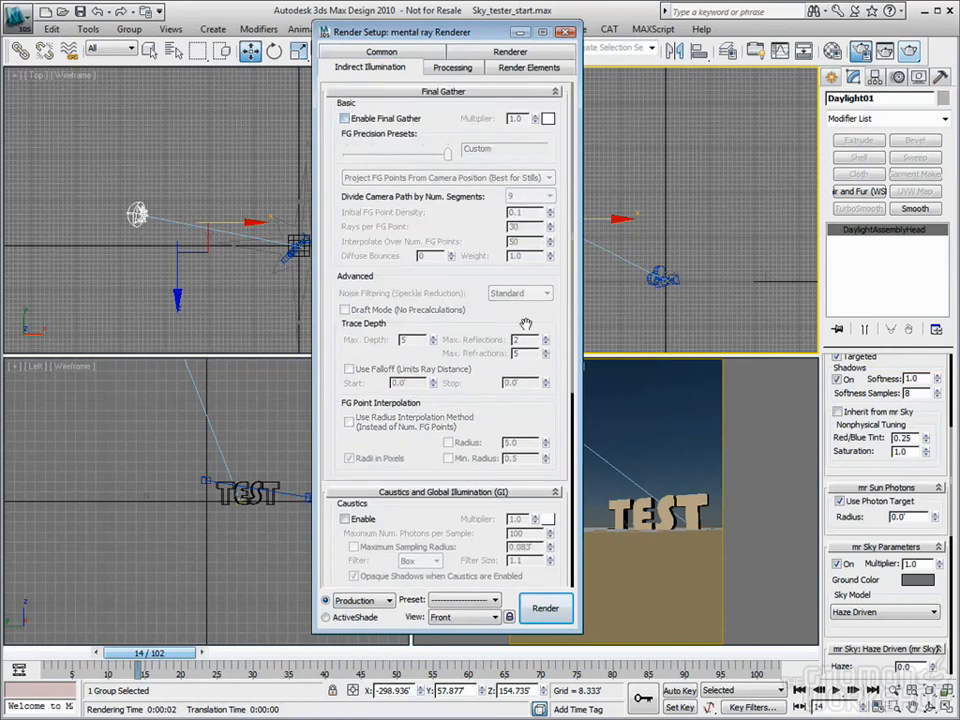
{"action": "scroll", "coordinate": [525, 325], "scroll_direction": "down", "scroll_amount": 5}
{"action": "left_click", "coordinate": [345, 381]}
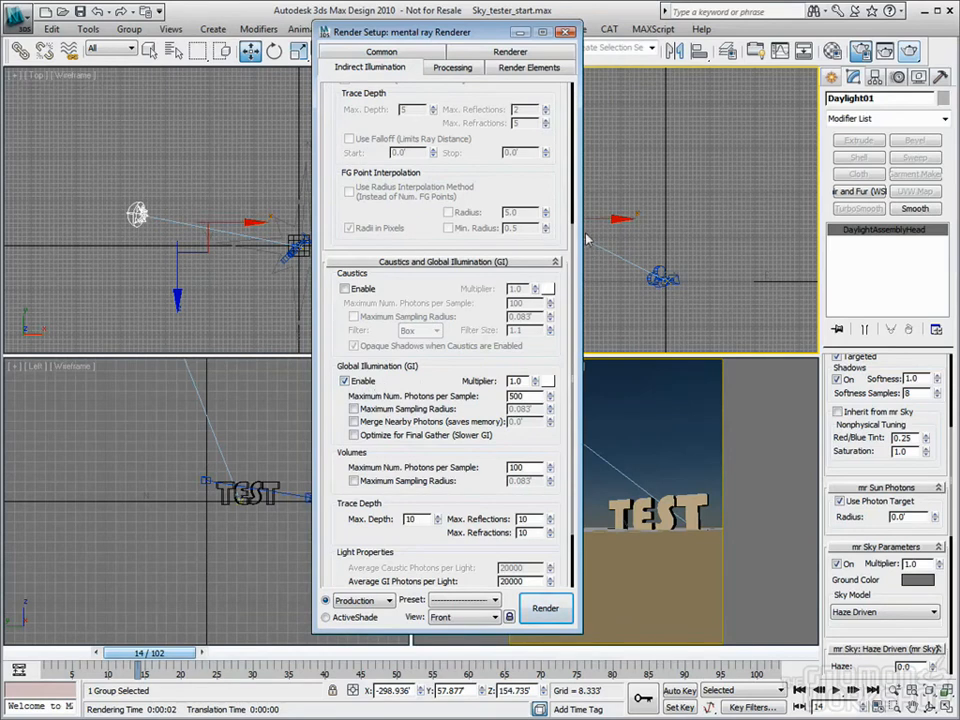
{"action": "left_click", "coordinate": [567, 34]}
{"action": "middle_click_drag", "start_coordinate": [460, 156], "coordinate": [520, 172]}
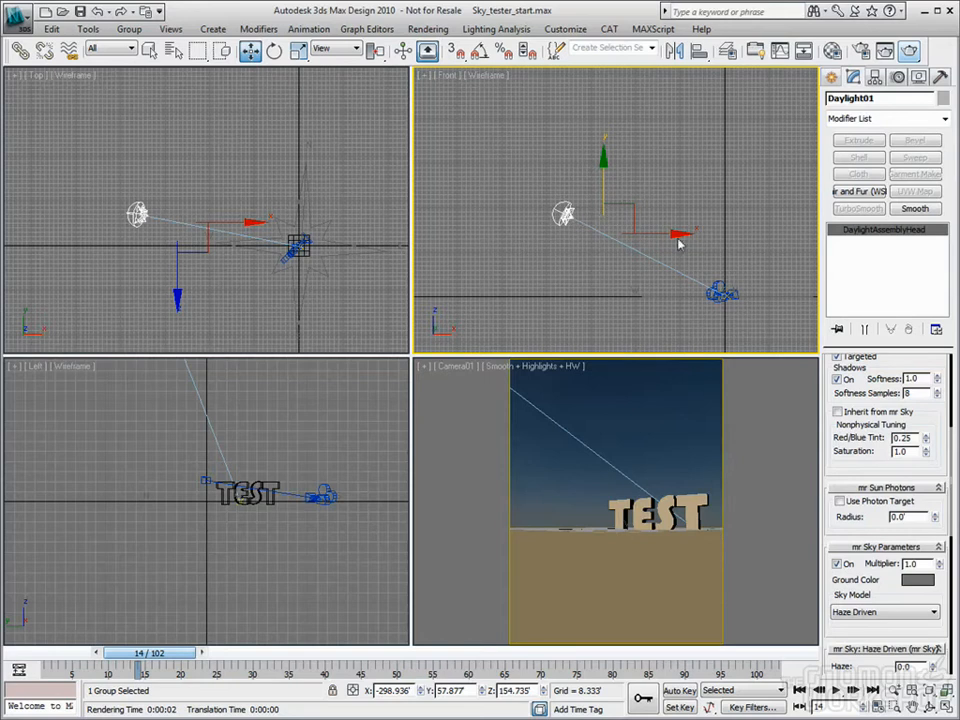
Turn on the mr Sun's Use Photon Target and raise its radius to 0.663'
{"action": "middle_click_drag", "start_coordinate": [726, 284], "coordinate": [679, 244]}
{"action": "right_click", "coordinate": [218, 206]}
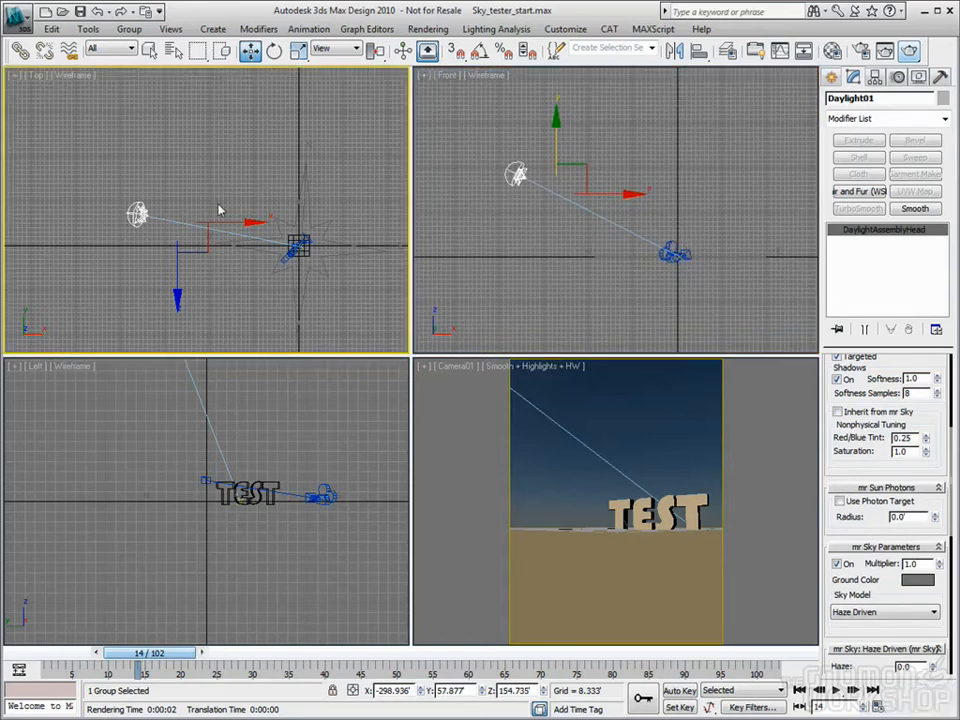
{"action": "scroll", "coordinate": [290, 262], "scroll_direction": "up", "scroll_amount": 2}
{"action": "scroll", "coordinate": [290, 262], "scroll_direction": "down", "scroll_amount": 1}
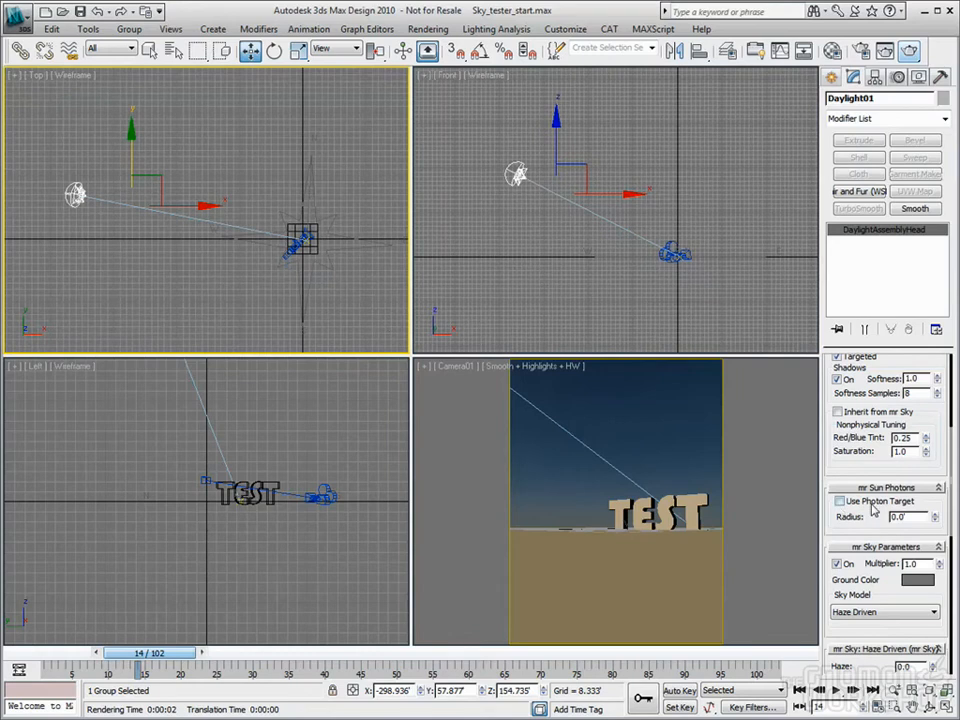
{"action": "left_click", "coordinate": [839, 501]}
{"action": "left_click", "coordinate": [934, 512]}
{"action": "left_click_drag", "start_coordinate": [934, 512], "coordinate": [891, 343]}
{"action": "left_click_drag", "start_coordinate": [935, 516], "coordinate": [890, 60]}
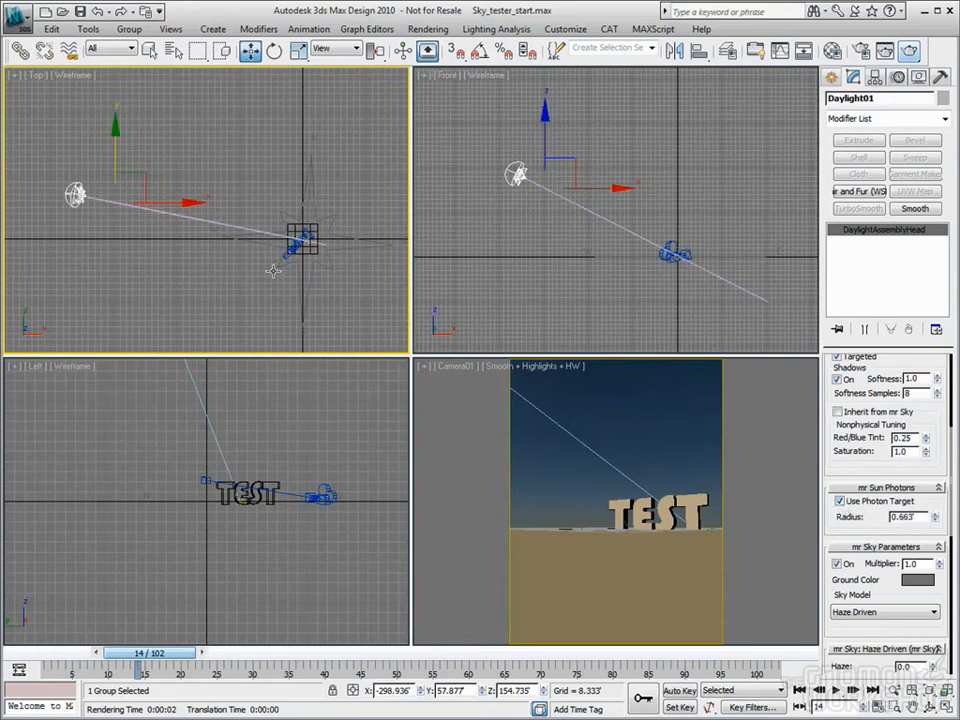
Widen the photon target radius to 22.457' in the maximized Top view, then switch the target off
{"action": "key", "text": "alt+w"}
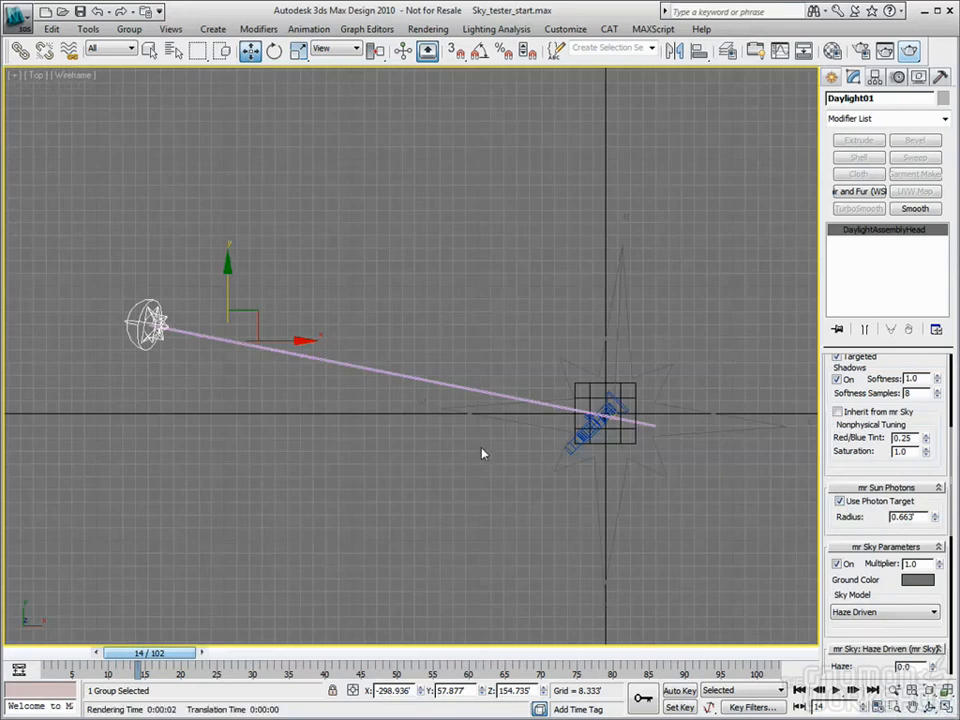
{"action": "scroll", "coordinate": [481, 453], "scroll_direction": "up", "scroll_amount": 2}
{"action": "middle_click_drag", "start_coordinate": [495, 452], "coordinate": [554, 460]}
{"action": "scroll", "coordinate": [405, 367], "scroll_direction": "down", "scroll_amount": 2}
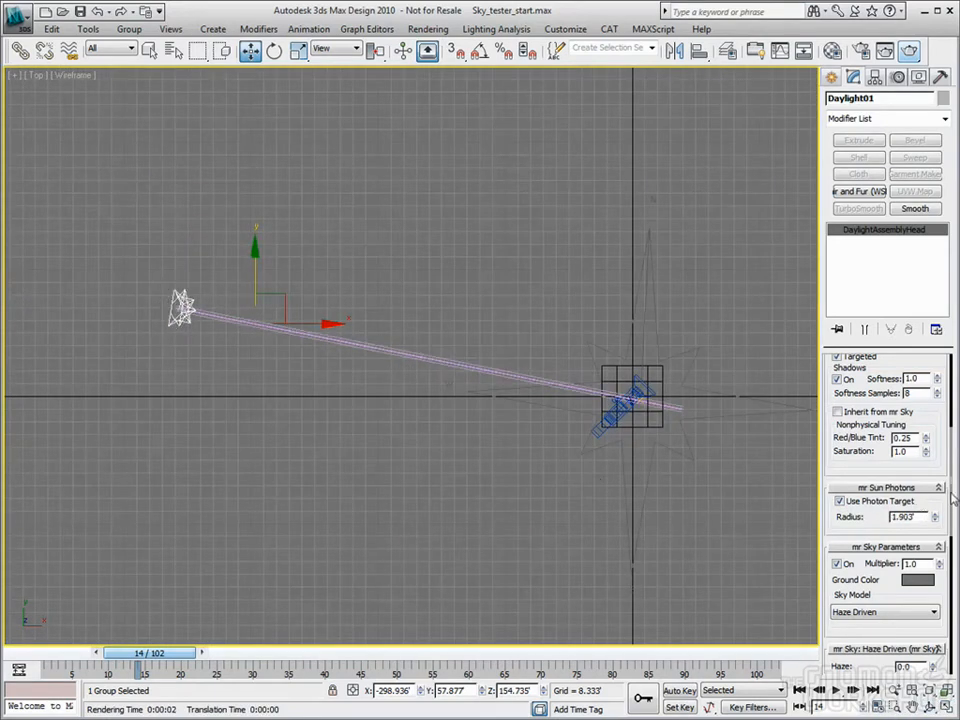
{"action": "left_click_drag", "start_coordinate": [939, 521], "coordinate": [418, 364]}
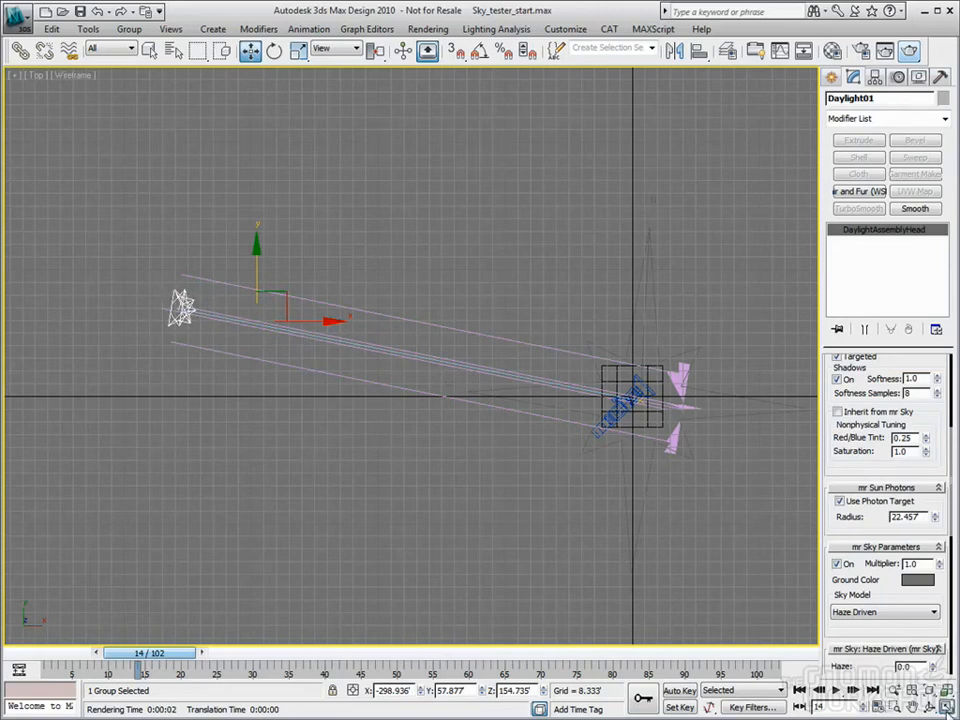
{"action": "key", "text": "alt+w"}
{"action": "left_click", "coordinate": [507, 187]}
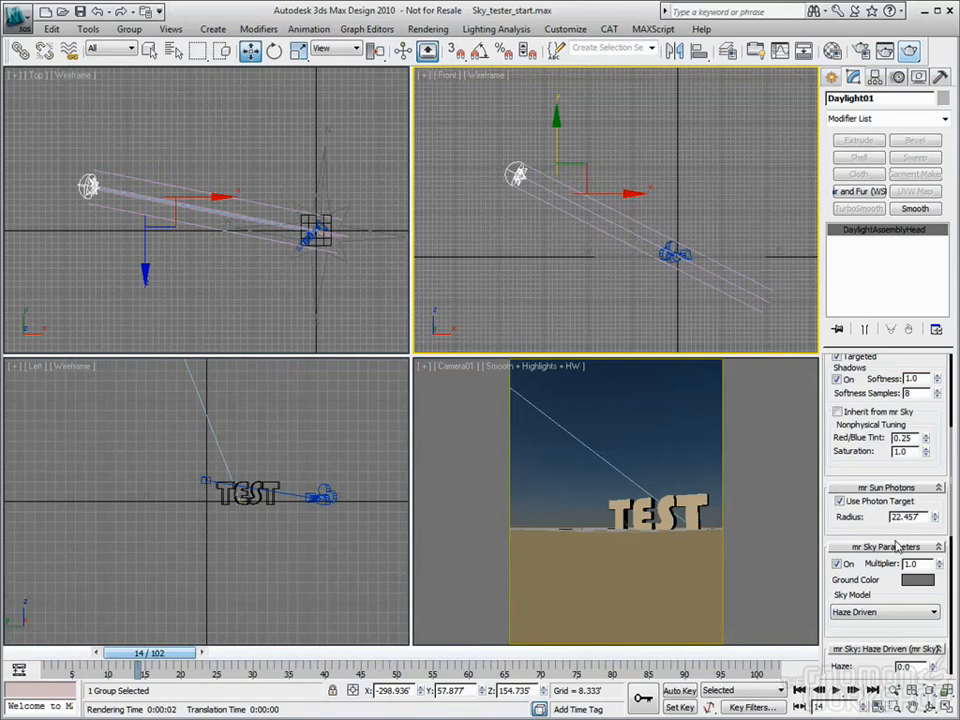
{"action": "left_click", "coordinate": [838, 500]}
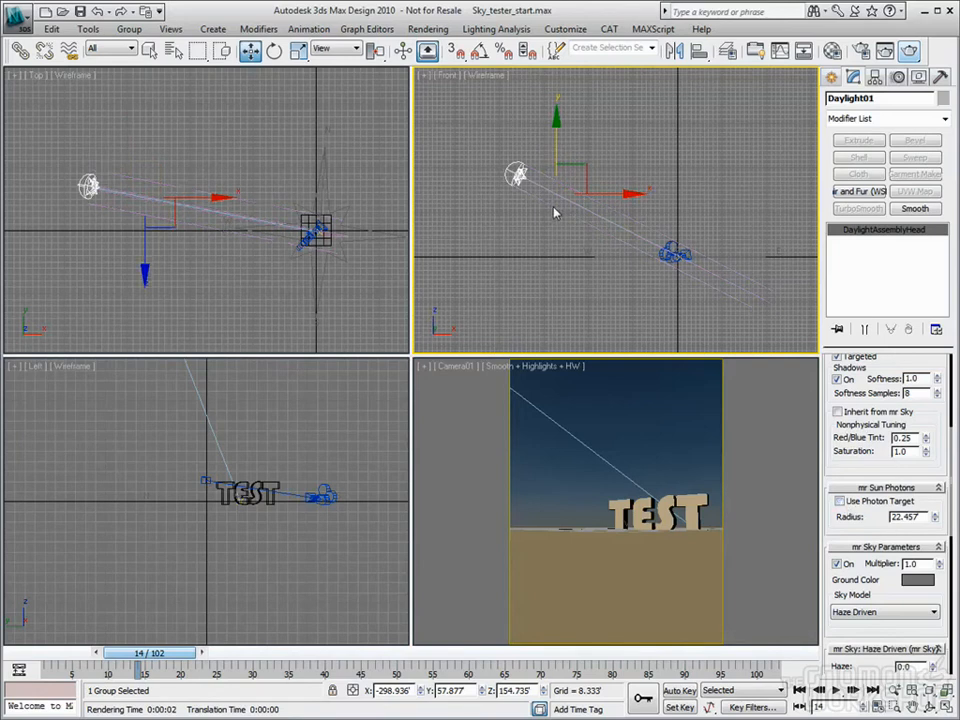
Switch the sun's photon target back on, keeping the 22.457' radius
{"action": "left_click", "coordinate": [839, 501]}
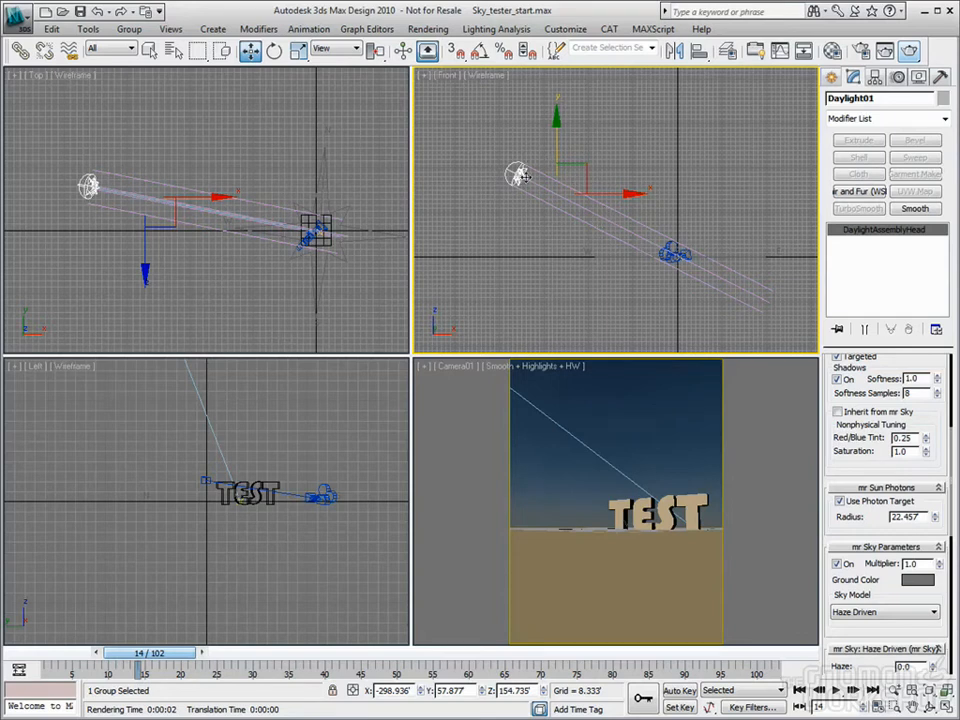
{"action": "scroll", "coordinate": [876, 470], "scroll_direction": "down", "scroll_amount": 5}
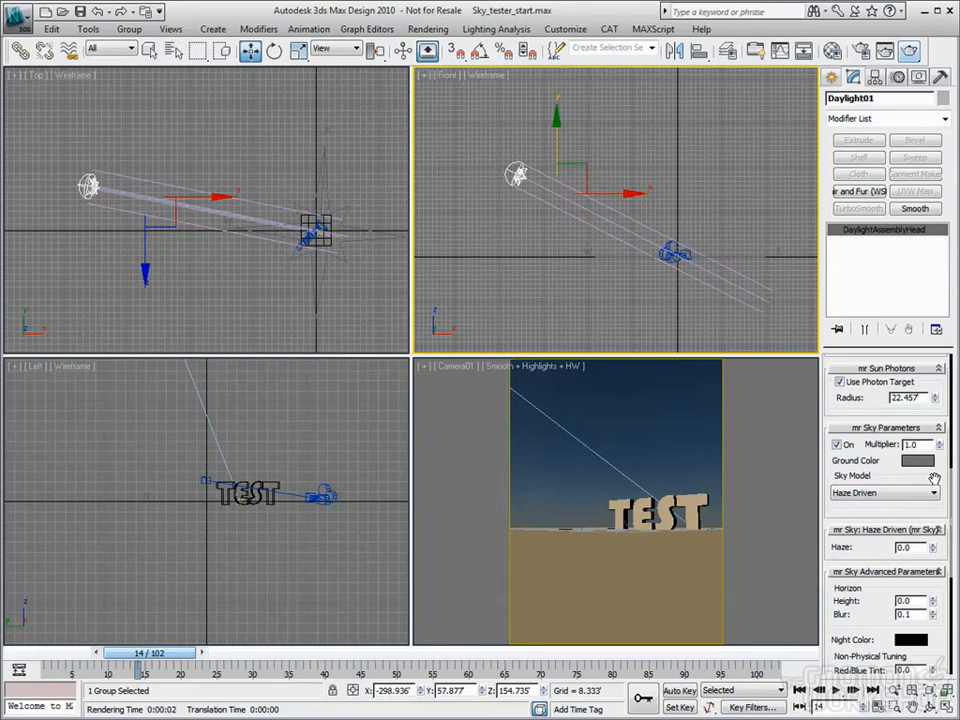
Hide the ground plane in the maximized Camera01 view
{"action": "right_click", "coordinate": [632, 513]}
{"action": "key", "text": "alt+w"}
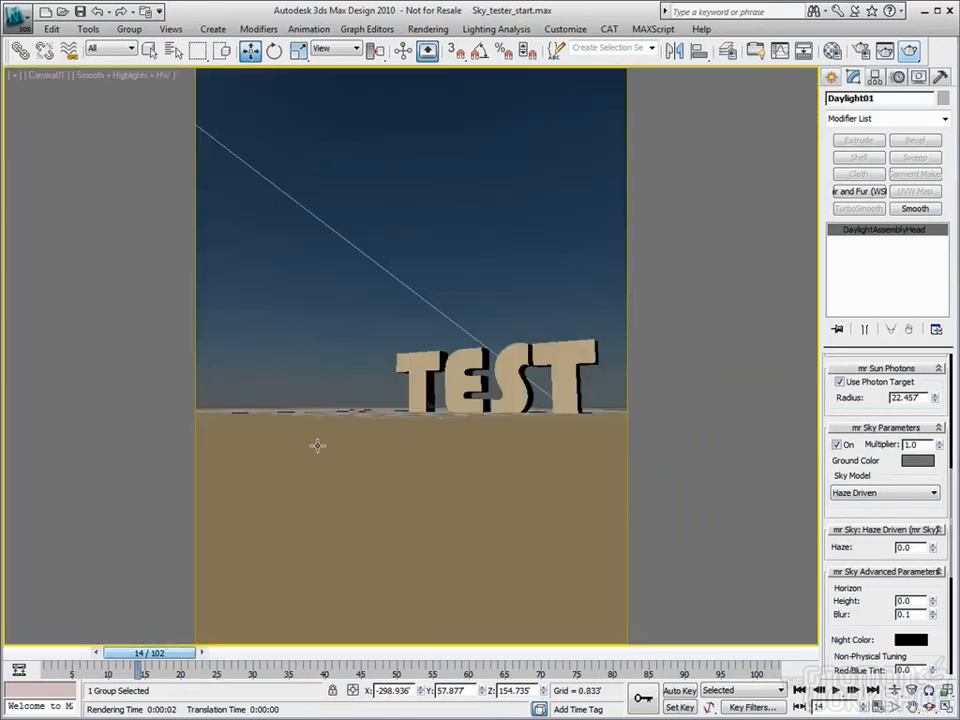
{"action": "left_click", "coordinate": [317, 445]}
{"action": "right_click", "coordinate": [317, 443]}
{"action": "left_click", "coordinate": [352, 400]}
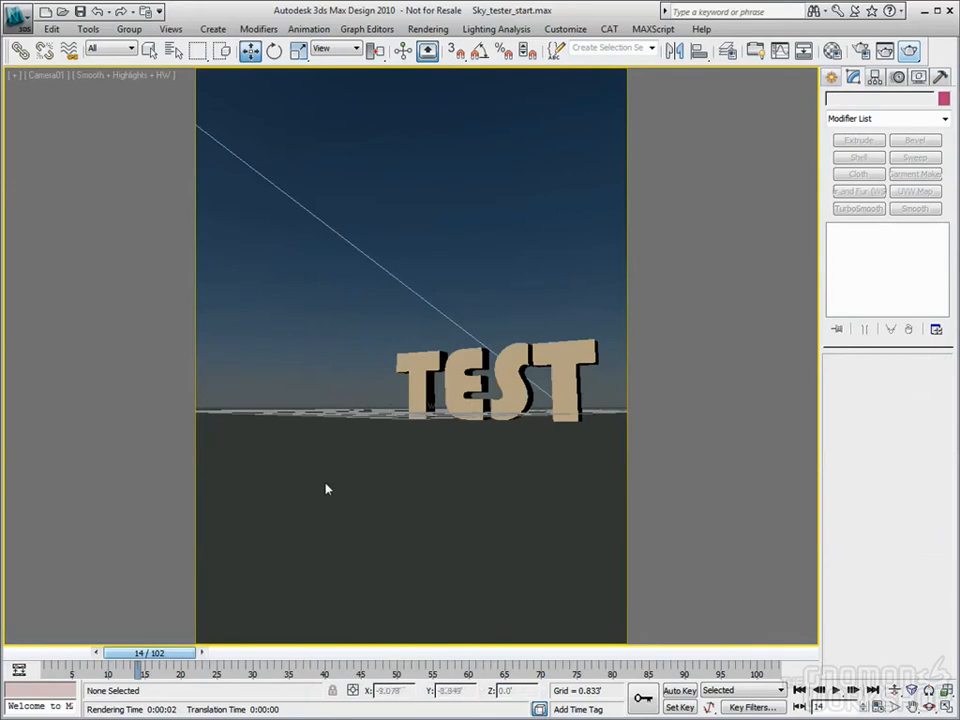
{"action": "key", "text": "alt+w"}
Try other mr Sky ground colours, then reset to dark grey 0.196 and cancel
{"action": "left_click", "coordinate": [514, 175]}
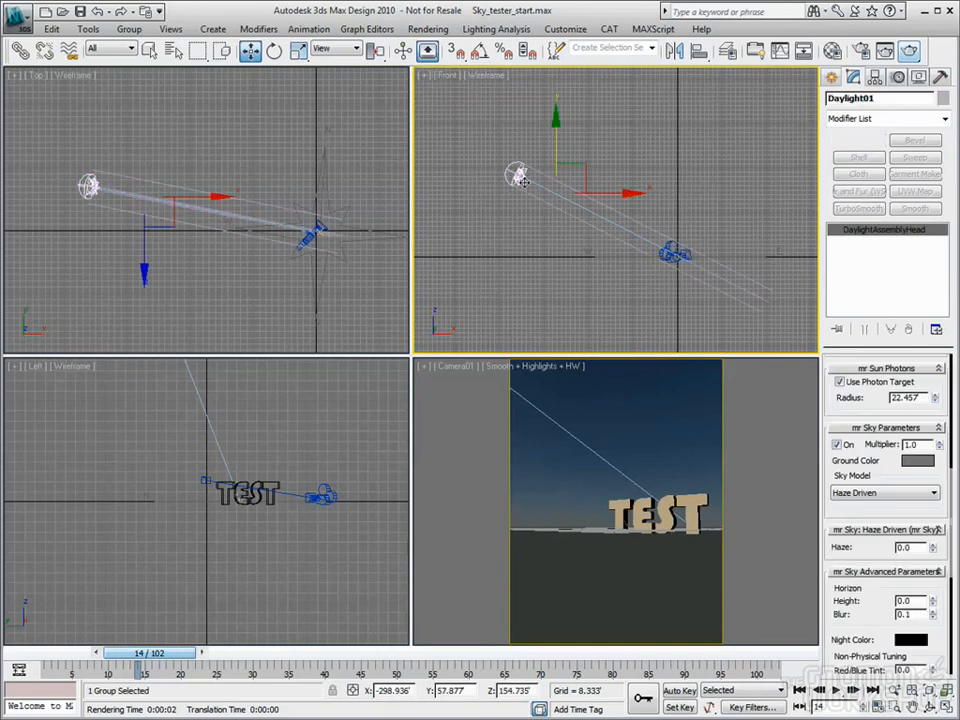
{"action": "right_click", "coordinate": [654, 420]}
{"action": "key", "text": "alt+w"}
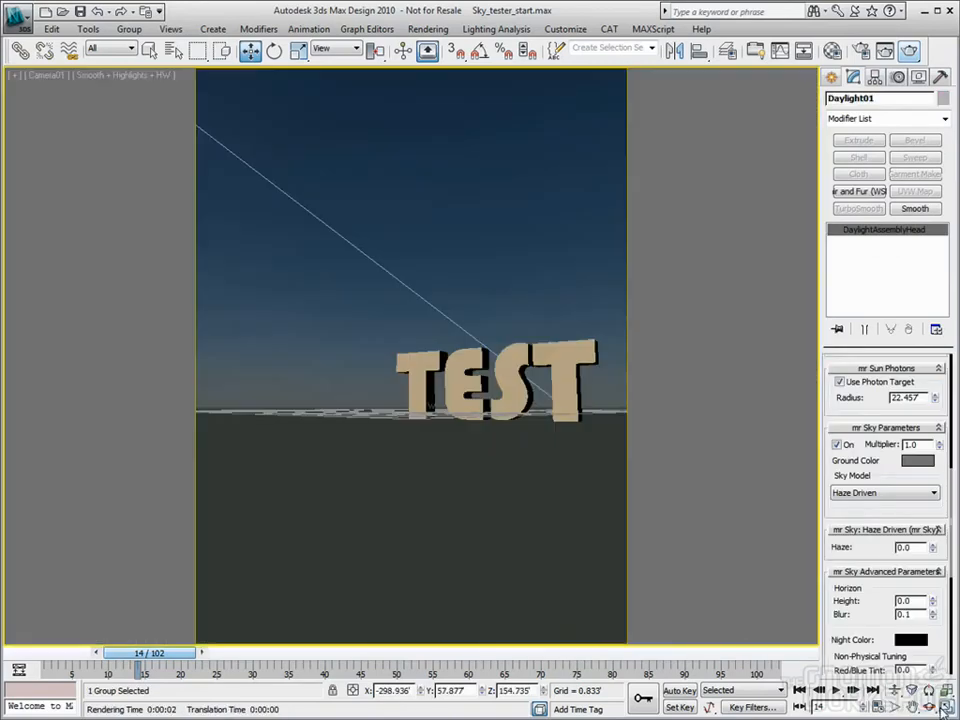
{"action": "left_click", "coordinate": [917, 460]}
{"action": "left_click_drag", "start_coordinate": [360, 140], "coordinate": [377, 113]}
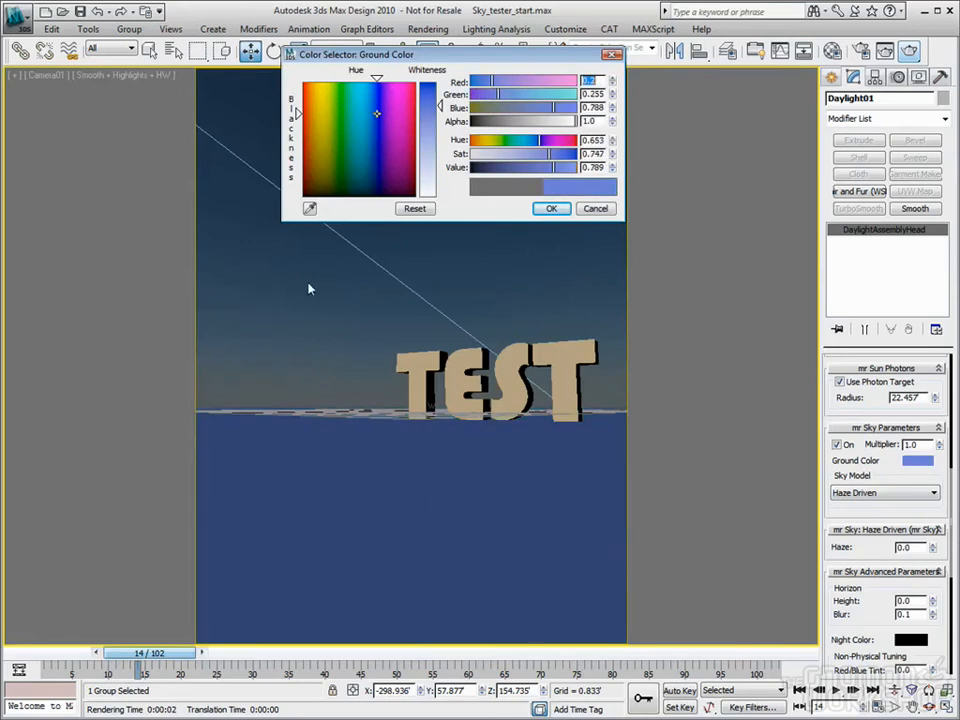
{"action": "left_click", "coordinate": [415, 208]}
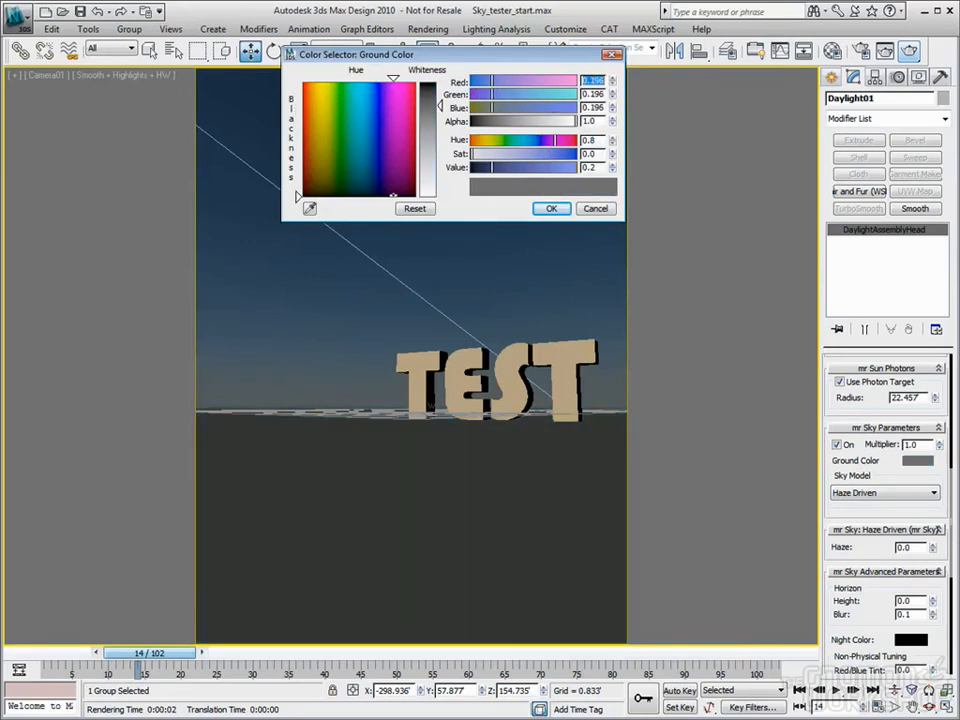
{"action": "left_click", "coordinate": [590, 211]}
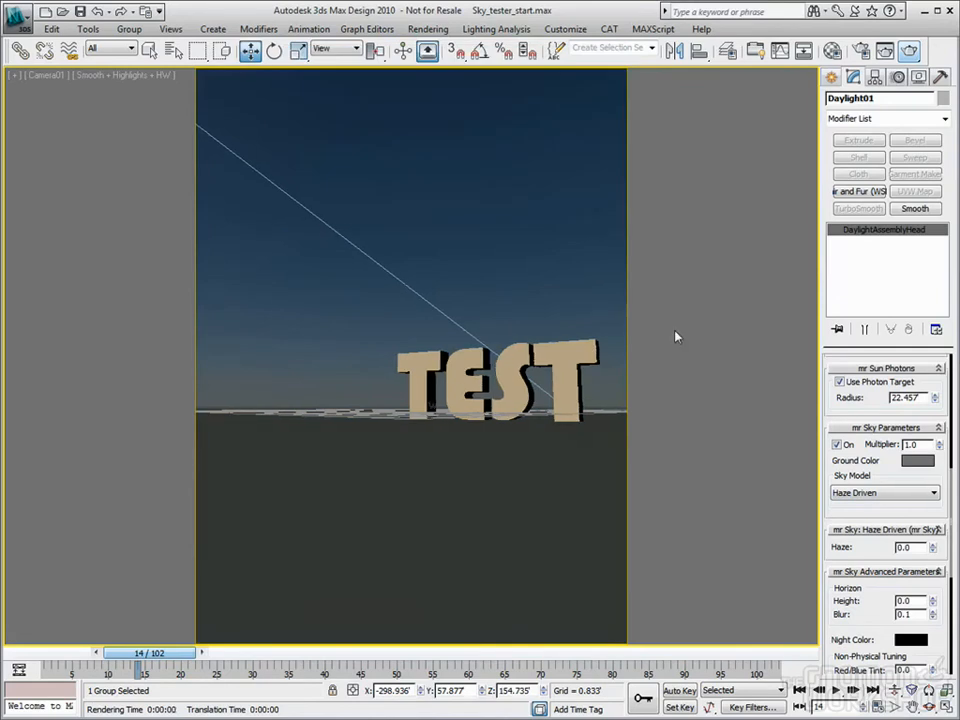
Keep the Haze Driven sky model and raise the mr Sky haze to about 5.3
{"action": "left_click", "coordinate": [931, 493]}
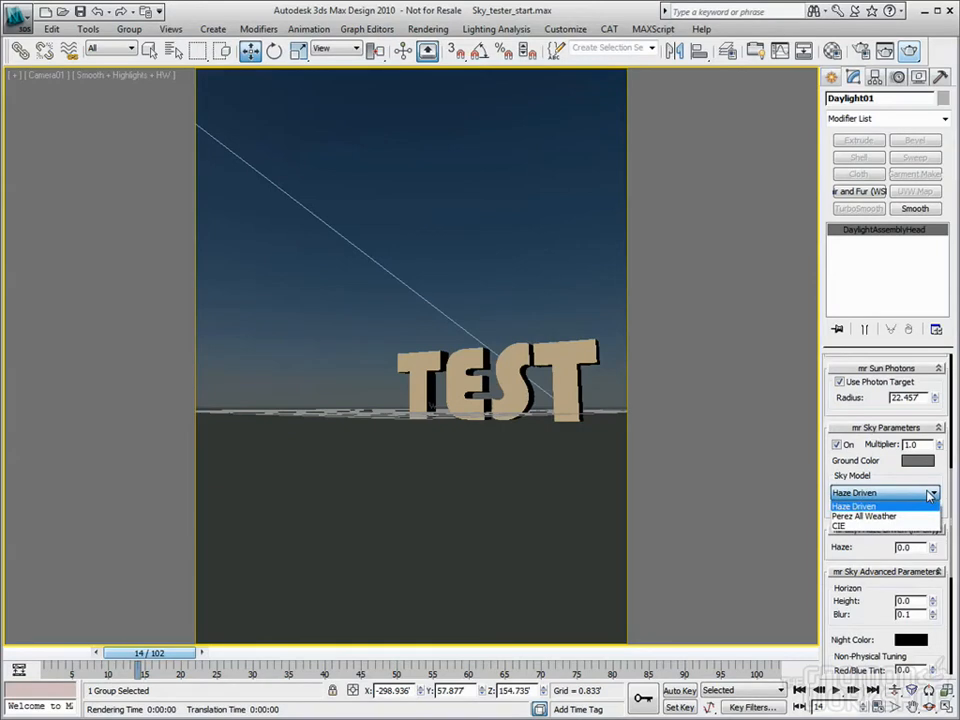
{"action": "left_click", "coordinate": [853, 507]}
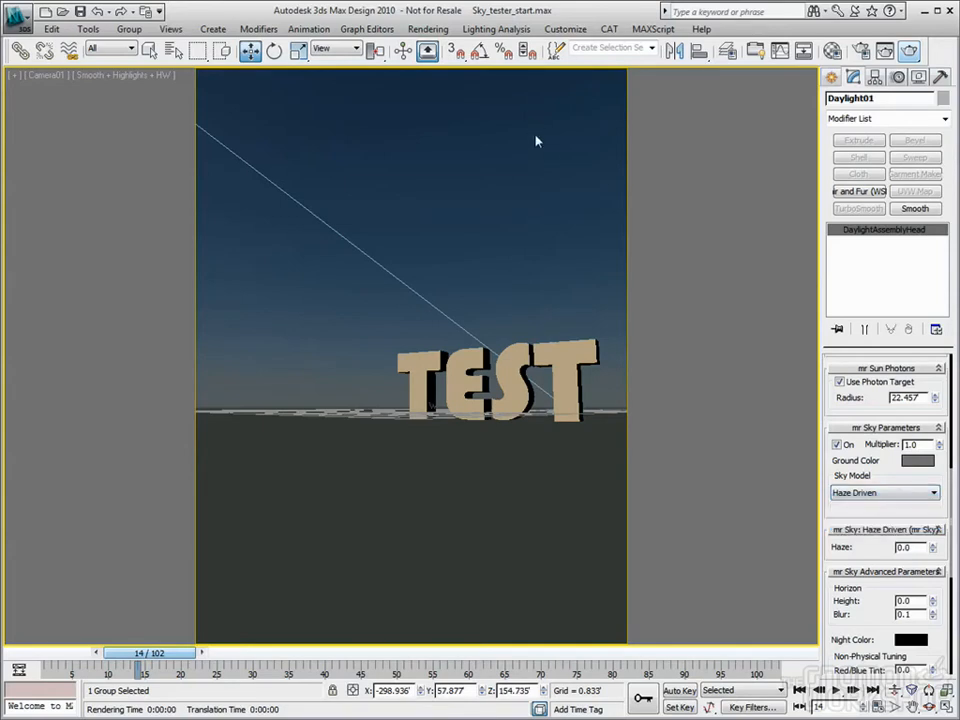
{"action": "left_click", "coordinate": [484, 33]}
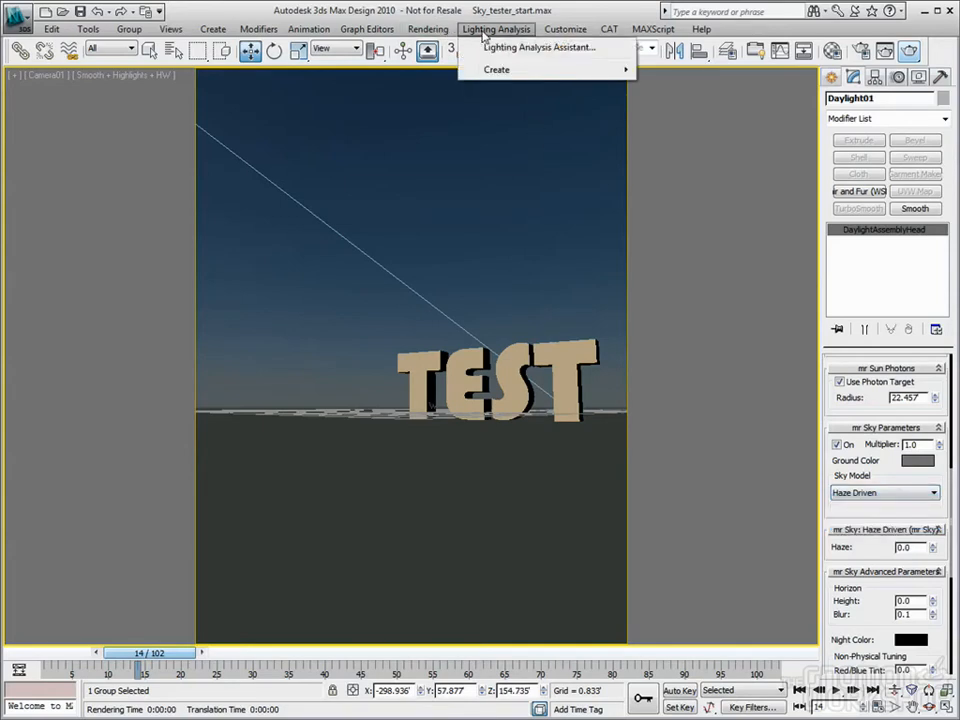
{"action": "left_click", "coordinate": [484, 34]}
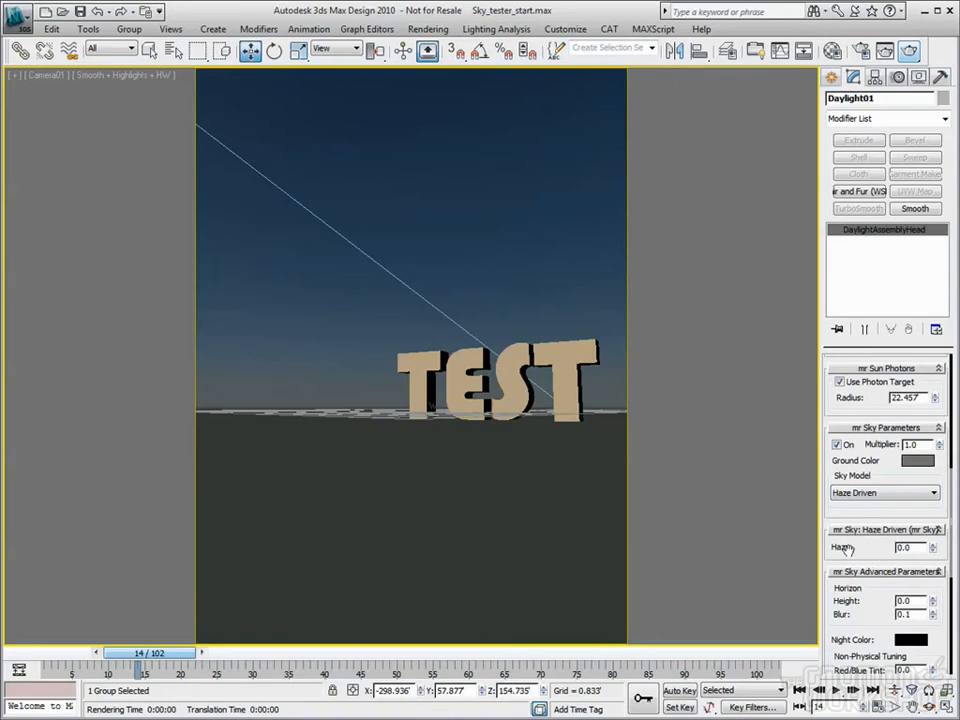
{"action": "left_click_drag", "start_coordinate": [937, 550], "coordinate": [928, 500]}
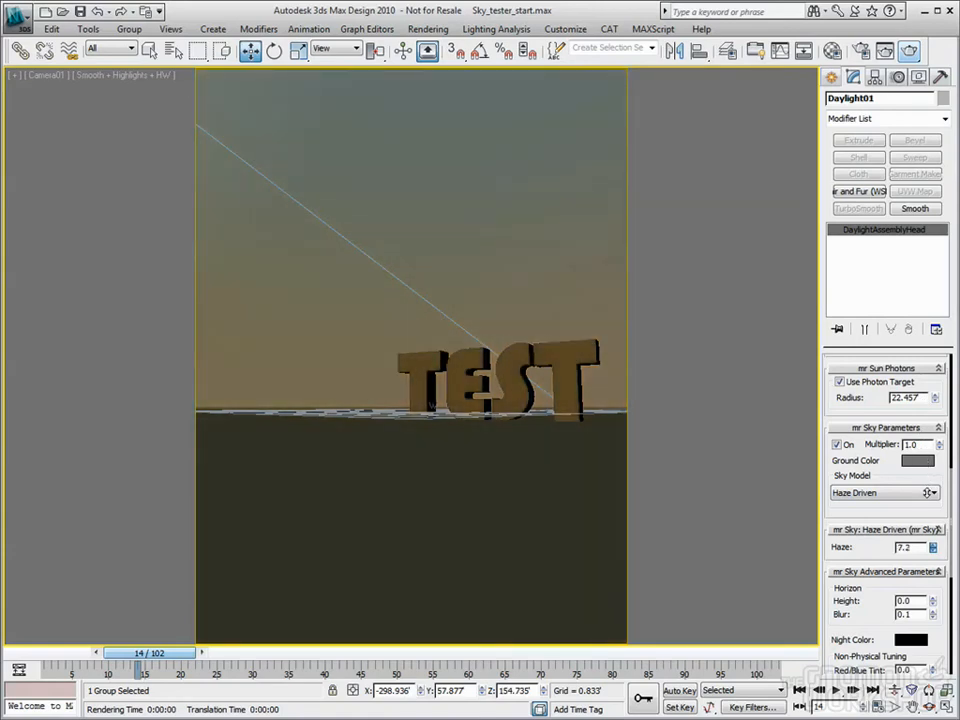
{"action": "left_click_drag", "start_coordinate": [933, 549], "coordinate": [934, 568]}
Switch the sky model between Perez All Weather and Haze Driven, ending on Perez All Weather
{"action": "left_click", "coordinate": [932, 493]}
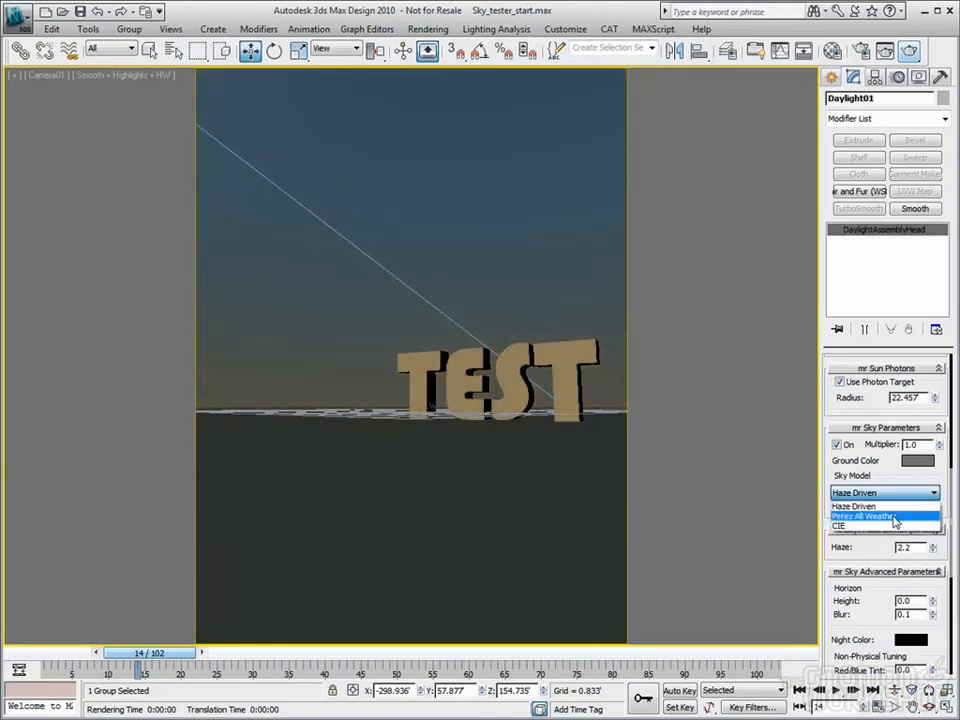
{"action": "left_click", "coordinate": [895, 518]}
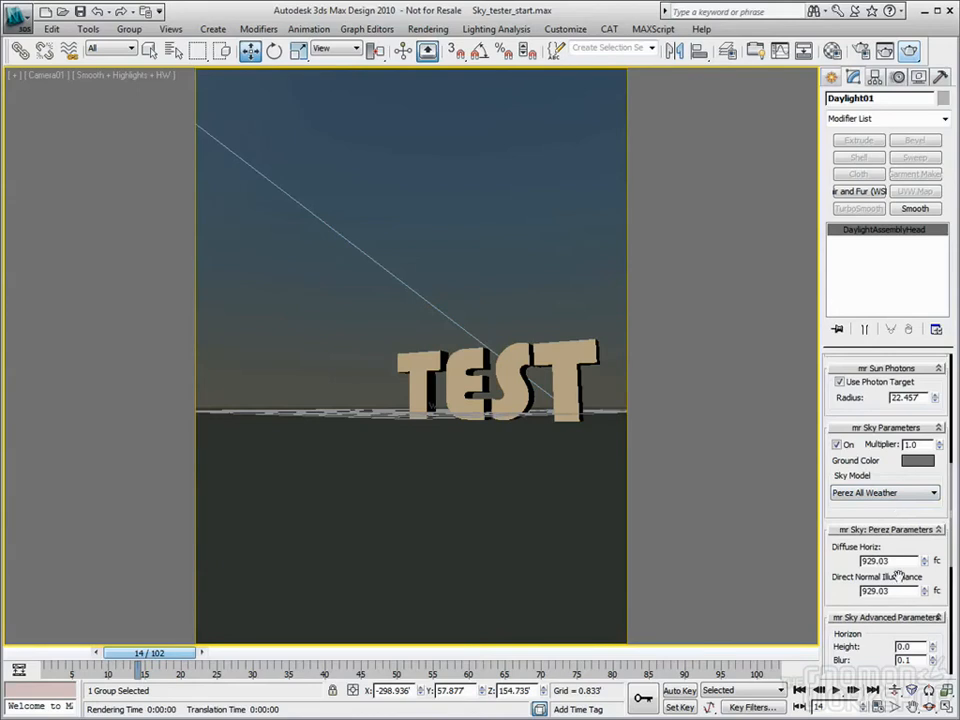
{"action": "left_click", "coordinate": [934, 494]}
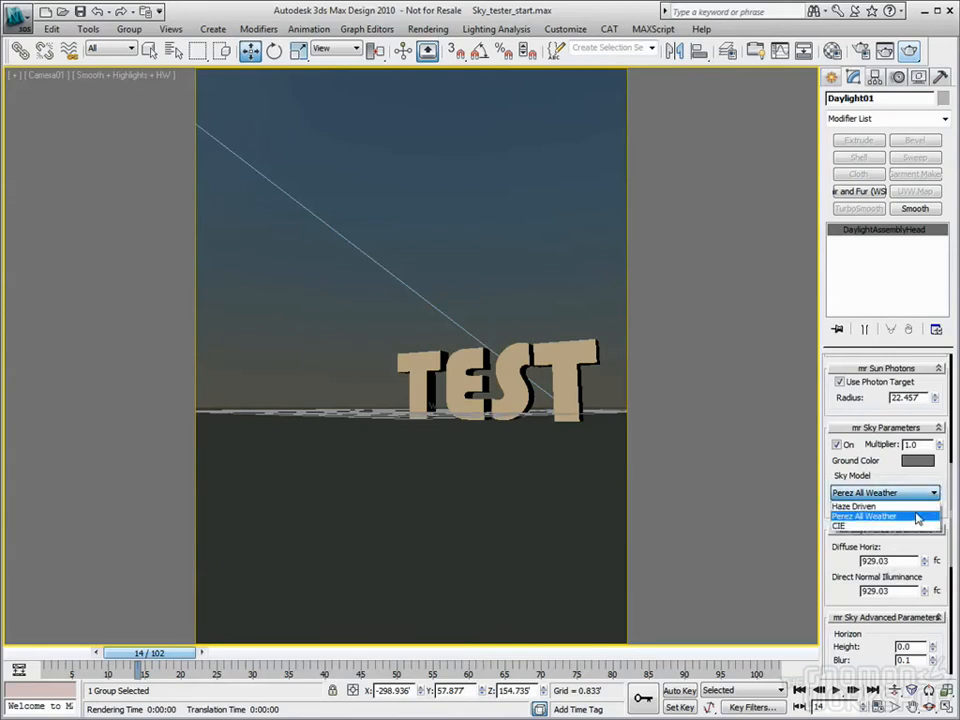
{"action": "left_click", "coordinate": [915, 506]}
{"action": "left_click", "coordinate": [918, 494]}
{"action": "left_click", "coordinate": [912, 517]}
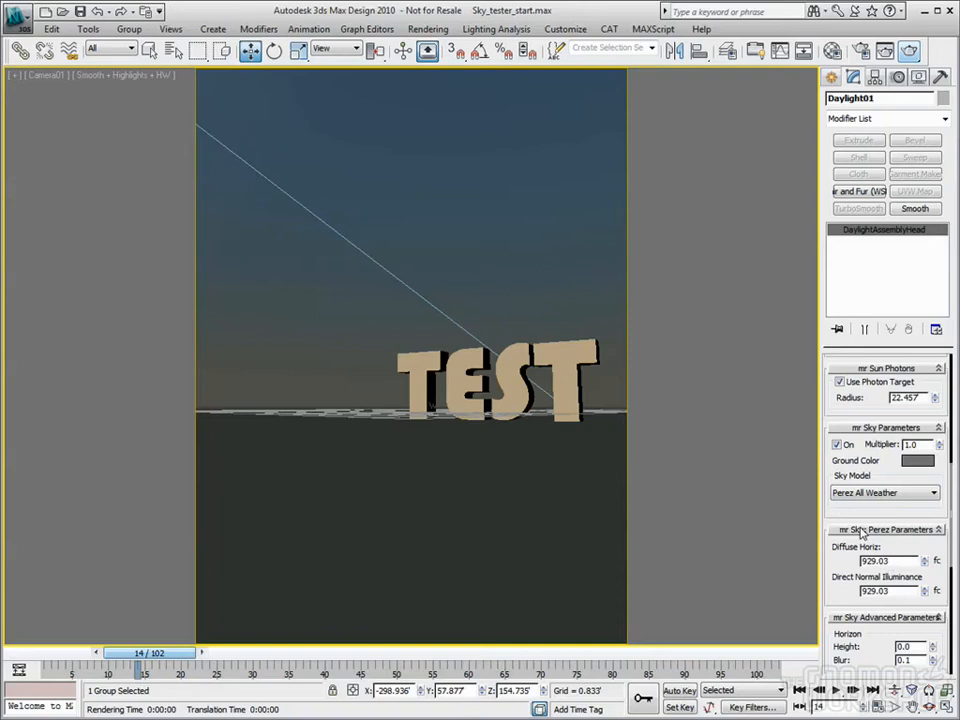
Try the CIE sky model as a clear sky, then return to Haze Driven and test haze amounts
{"action": "left_click", "coordinate": [917, 495]}
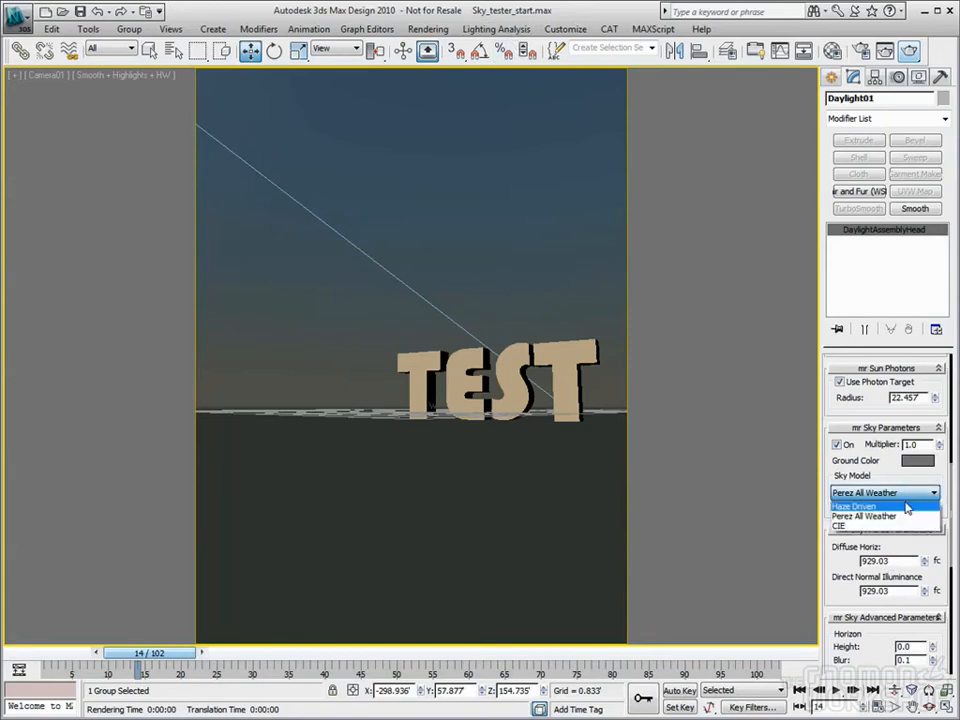
{"action": "left_click", "coordinate": [884, 527]}
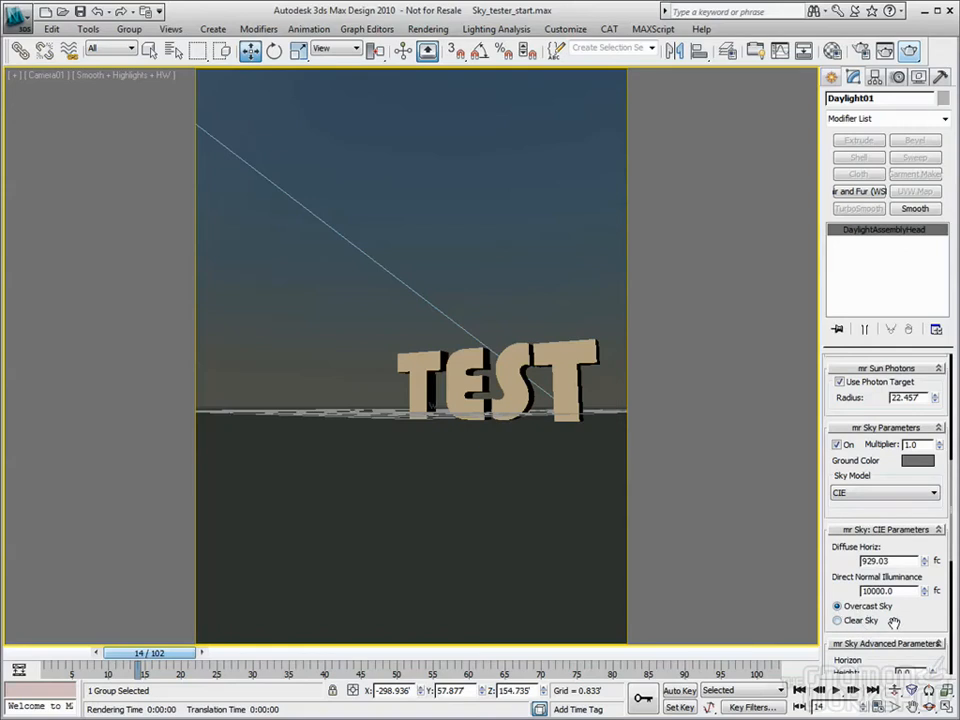
{"action": "left_click", "coordinate": [858, 621]}
{"action": "left_click", "coordinate": [885, 492]}
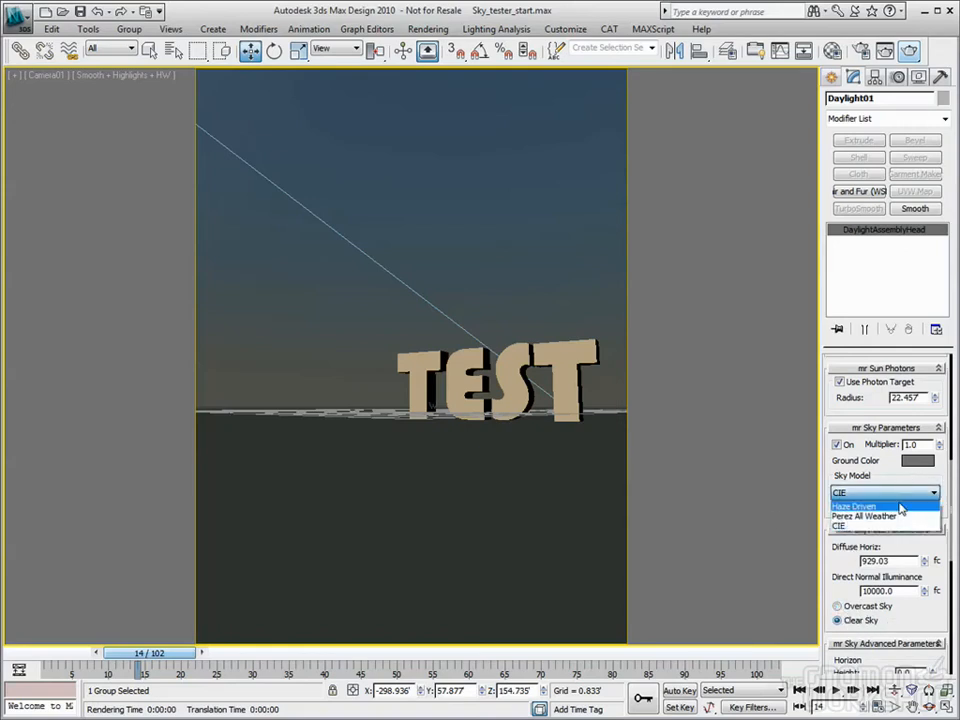
{"action": "left_click", "coordinate": [858, 506]}
{"action": "mouse_move", "coordinate": [933, 547]}
{"action": "left_mouse_down"}
{"action": "mouse_move", "coordinate": [935, 470]}
{"action": "mouse_move", "coordinate": [933, 550]}
{"action": "left_mouse_up"}
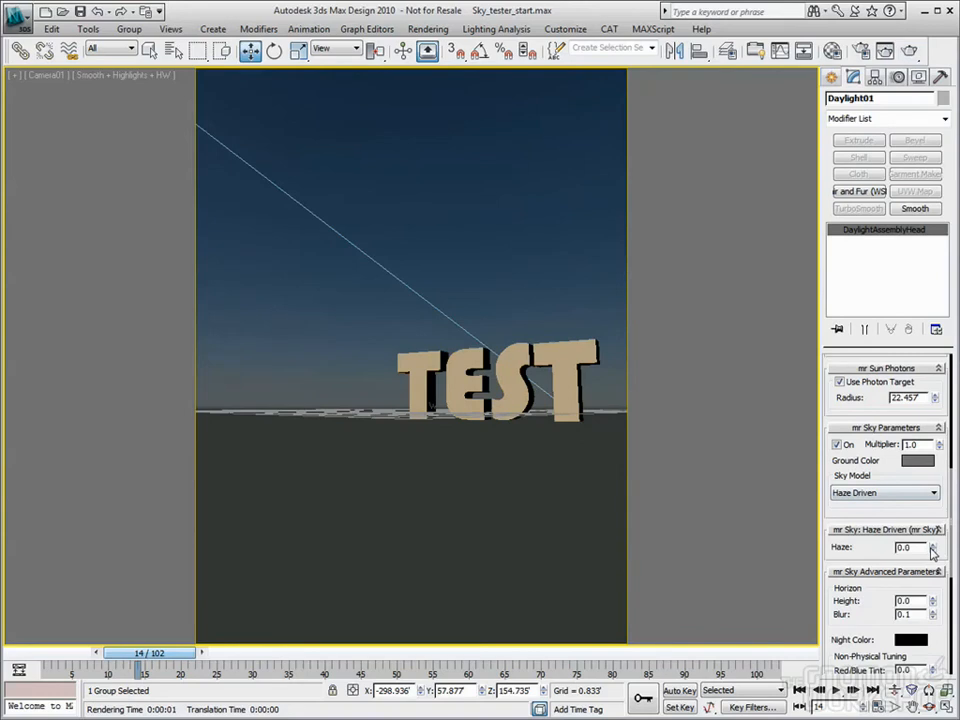
Try Perez All Weather once more, then settle on Haze Driven with Haze 0.0
{"action": "left_click", "coordinate": [897, 494]}
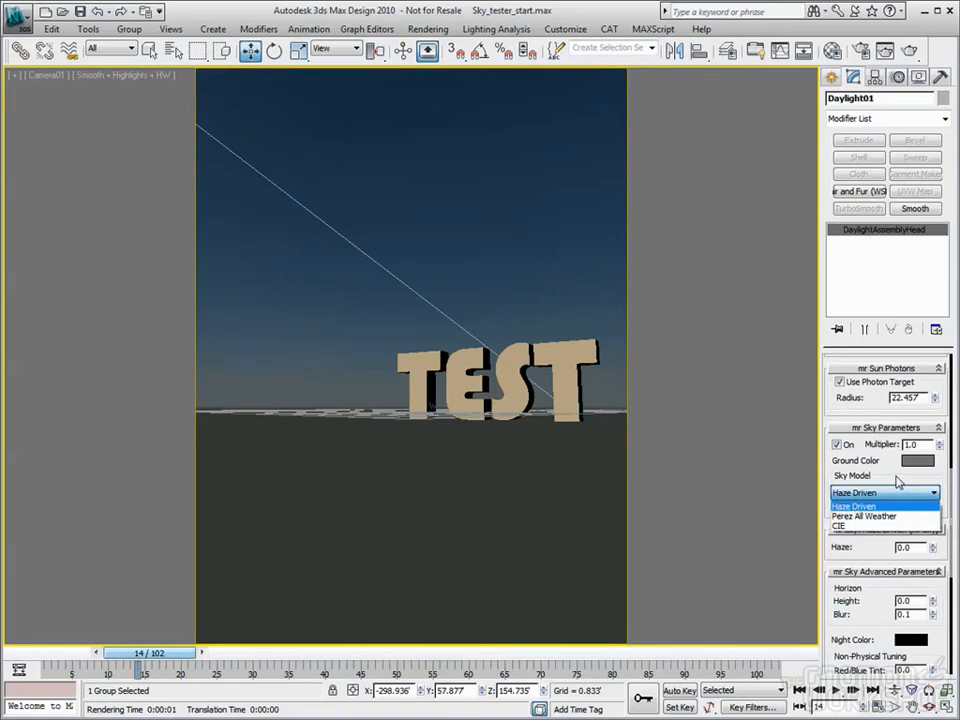
{"action": "left_click", "coordinate": [896, 479]}
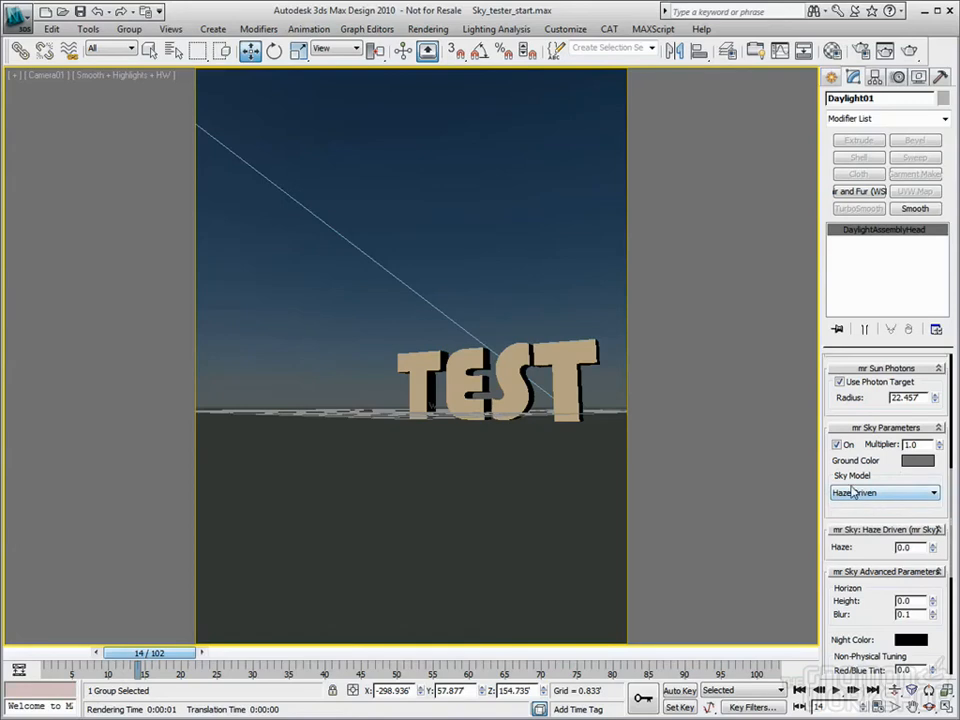
{"action": "left_click", "coordinate": [869, 495]}
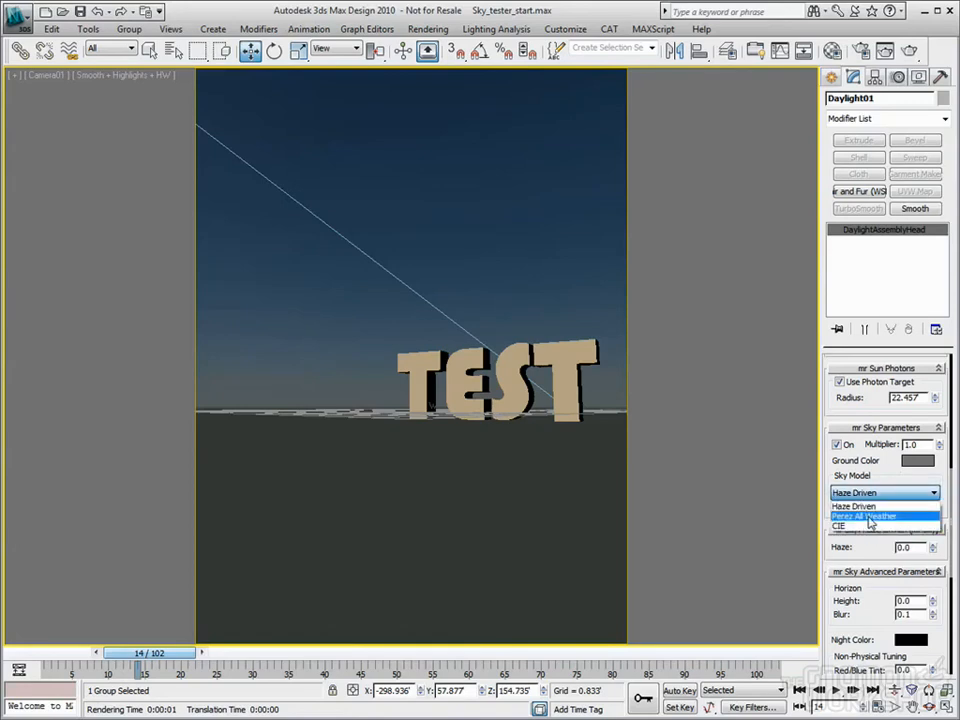
{"action": "left_click", "coordinate": [880, 506]}
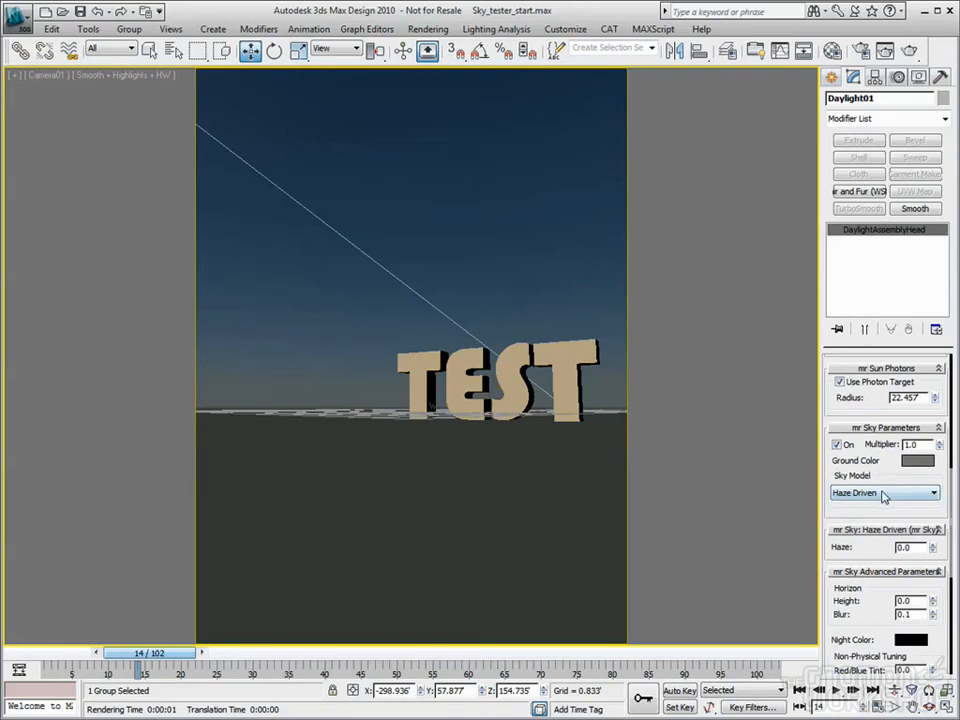
{"action": "left_click", "coordinate": [883, 494]}
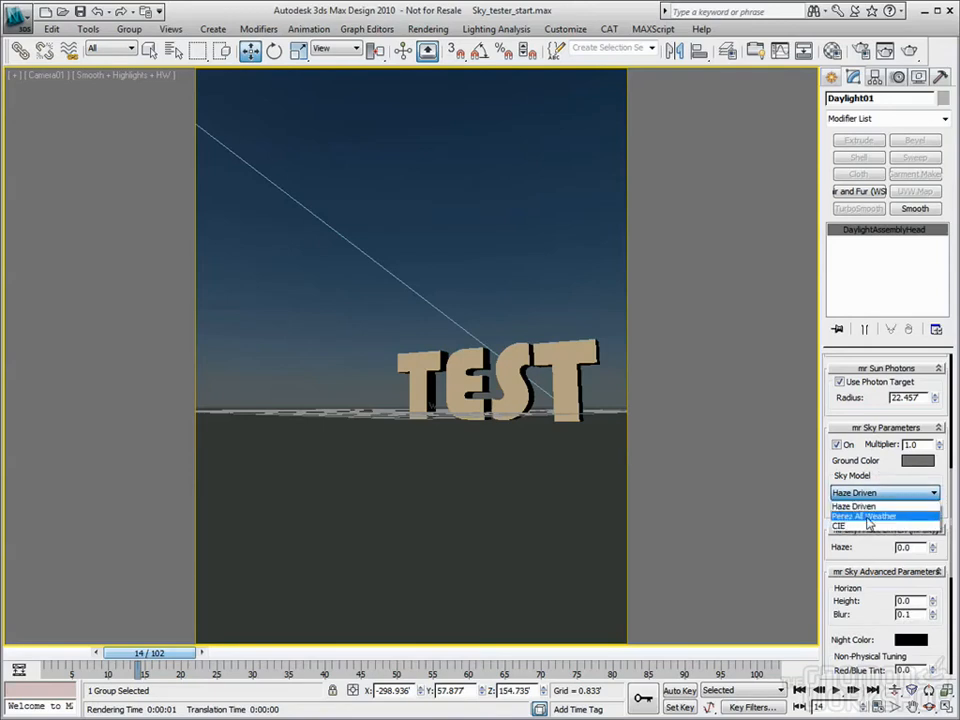
{"action": "left_click", "coordinate": [862, 518]}
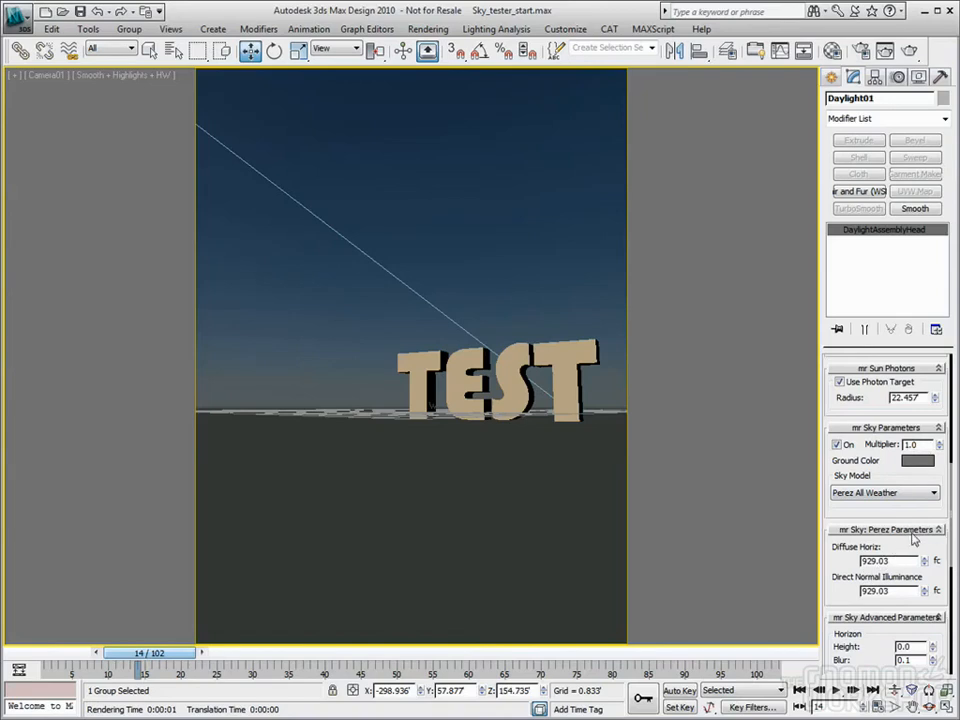
{"action": "left_click", "coordinate": [928, 492]}
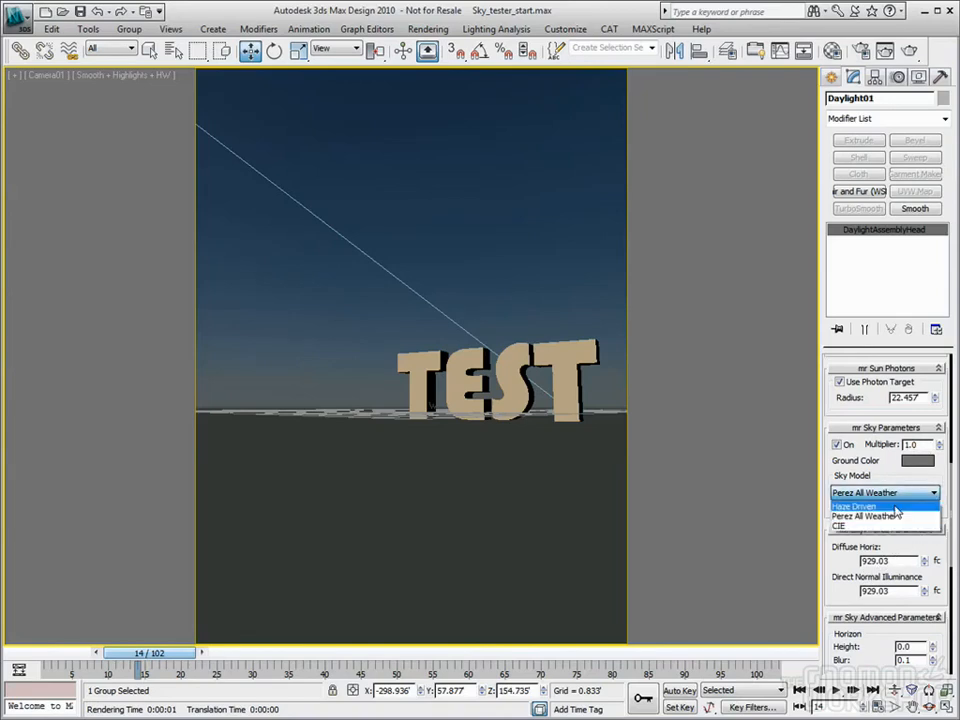
{"action": "left_click", "coordinate": [856, 507]}
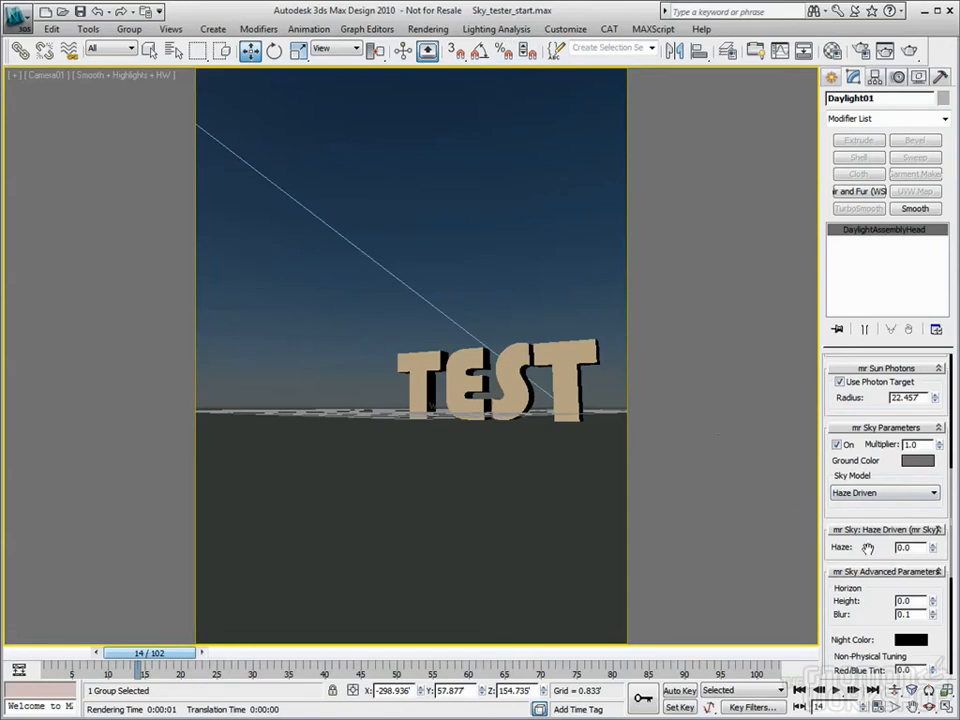
Test mr Sky horizon height and blur, resetting height to 0.0 and leaving blur at 1.0
{"action": "left_click_drag", "start_coordinate": [868, 548], "coordinate": [869, 463]}
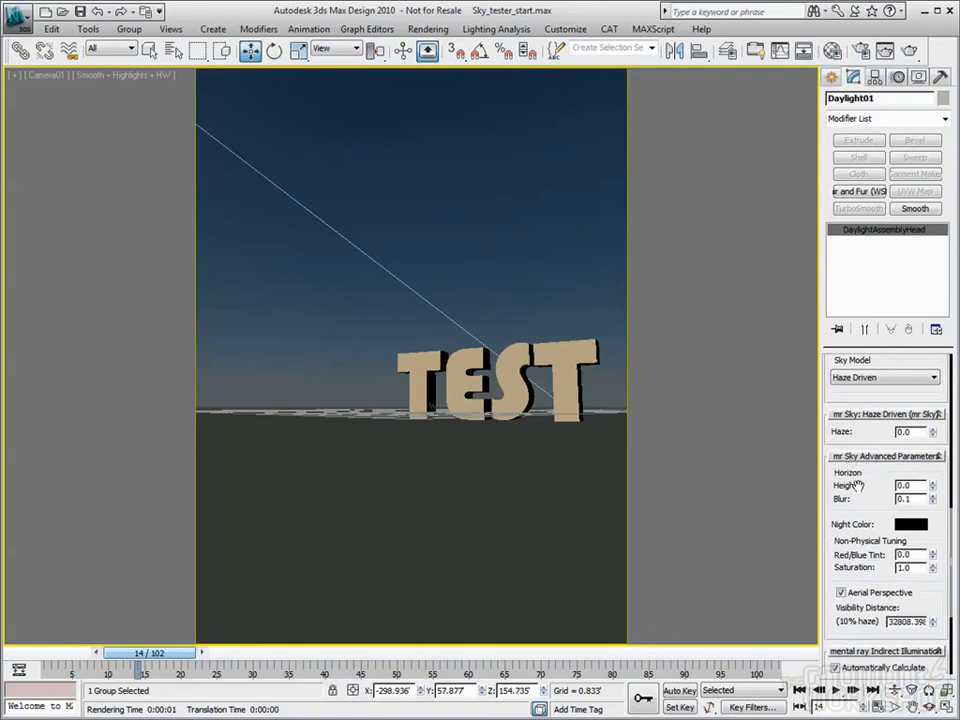
{"action": "mouse_move", "coordinate": [932, 486]}
{"action": "left_mouse_down"}
{"action": "mouse_move", "coordinate": [932, 447]}
{"action": "mouse_move", "coordinate": [932, 492]}
{"action": "mouse_move", "coordinate": [933, 467]}
{"action": "left_mouse_up"}
{"action": "right_click", "coordinate": [934, 489]}
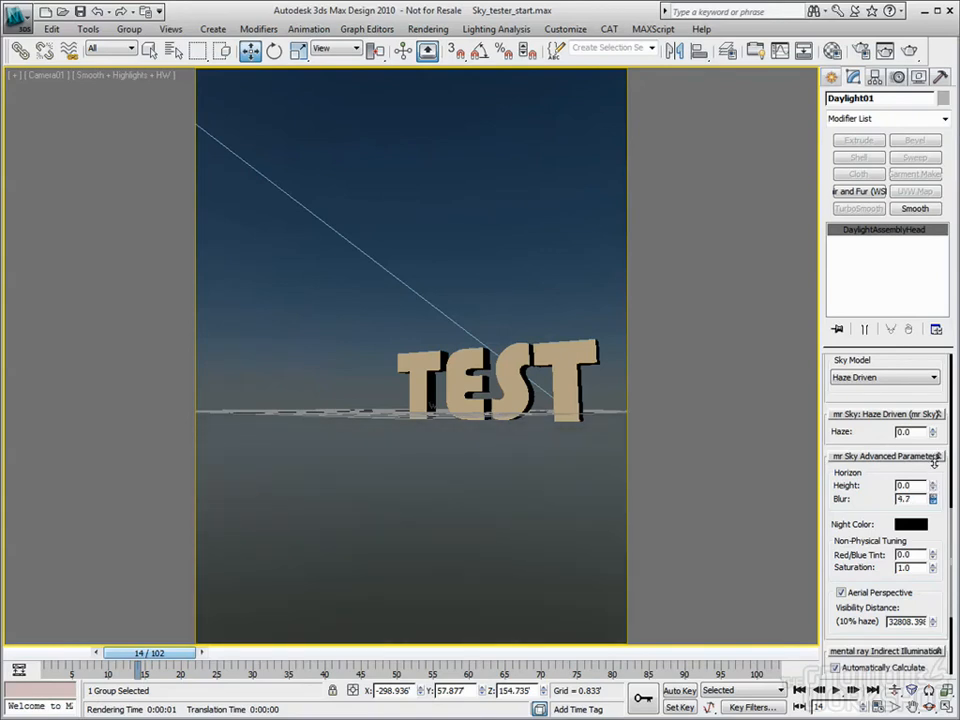
{"action": "left_click_drag", "start_coordinate": [934, 459], "coordinate": [930, 449]}
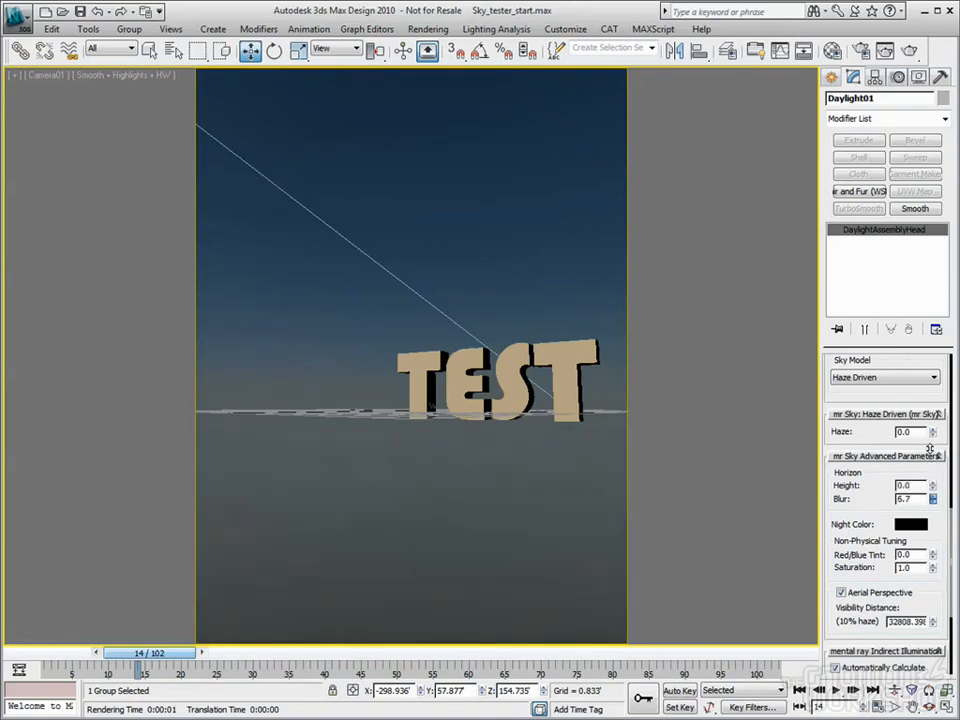
{"action": "left_click_drag", "start_coordinate": [929, 455], "coordinate": [933, 517]}
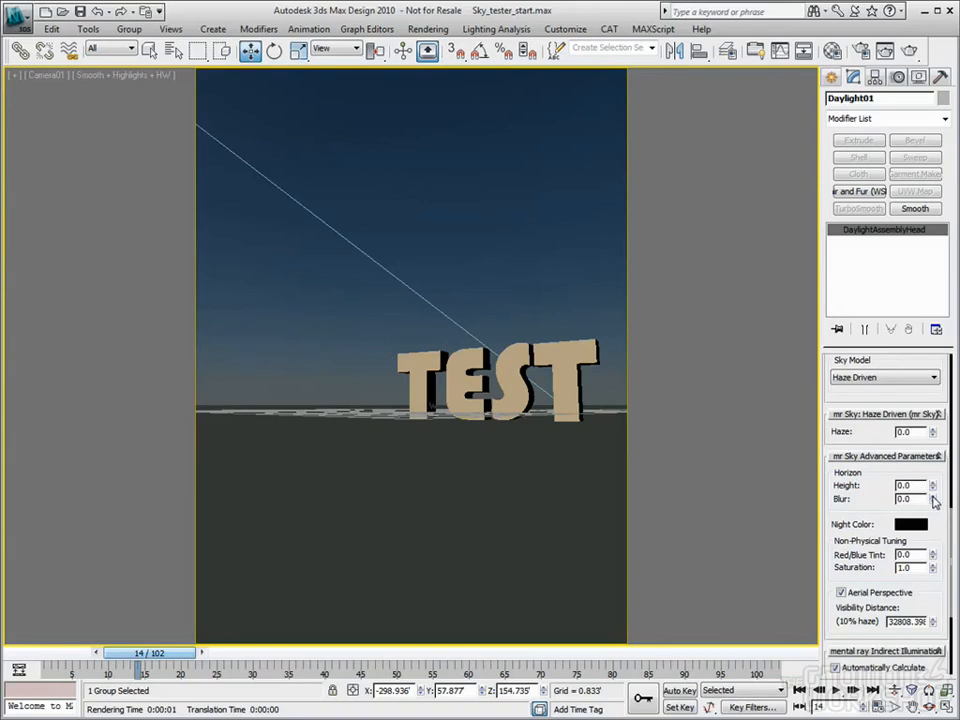
{"action": "left_click_drag", "start_coordinate": [933, 500], "coordinate": [930, 455]}
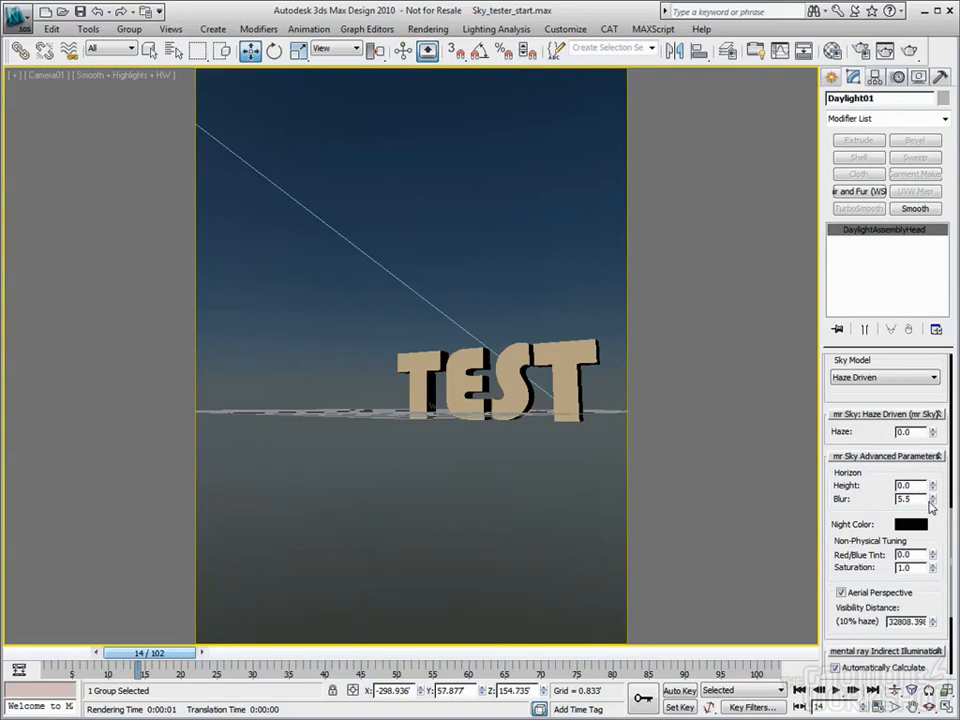
{"action": "mouse_move", "coordinate": [934, 502]}
{"action": "left_mouse_down"}
{"action": "mouse_move", "coordinate": [939, 537]}
{"action": "mouse_move", "coordinate": [937, 494]}
{"action": "left_mouse_up"}
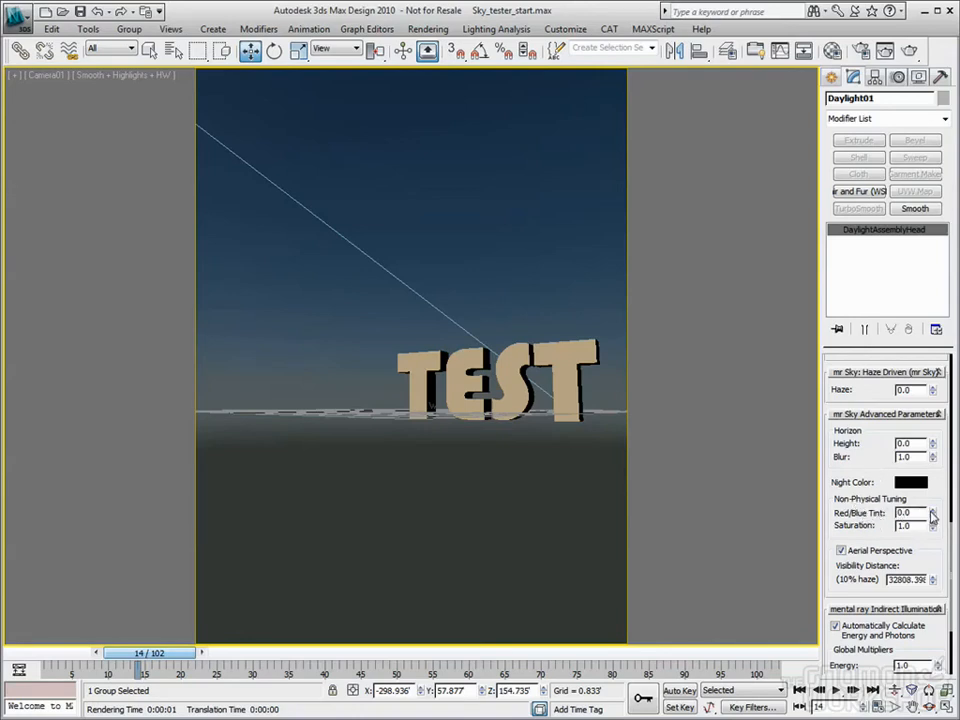
{"action": "left_click_drag", "start_coordinate": [931, 513], "coordinate": [930, 391]}
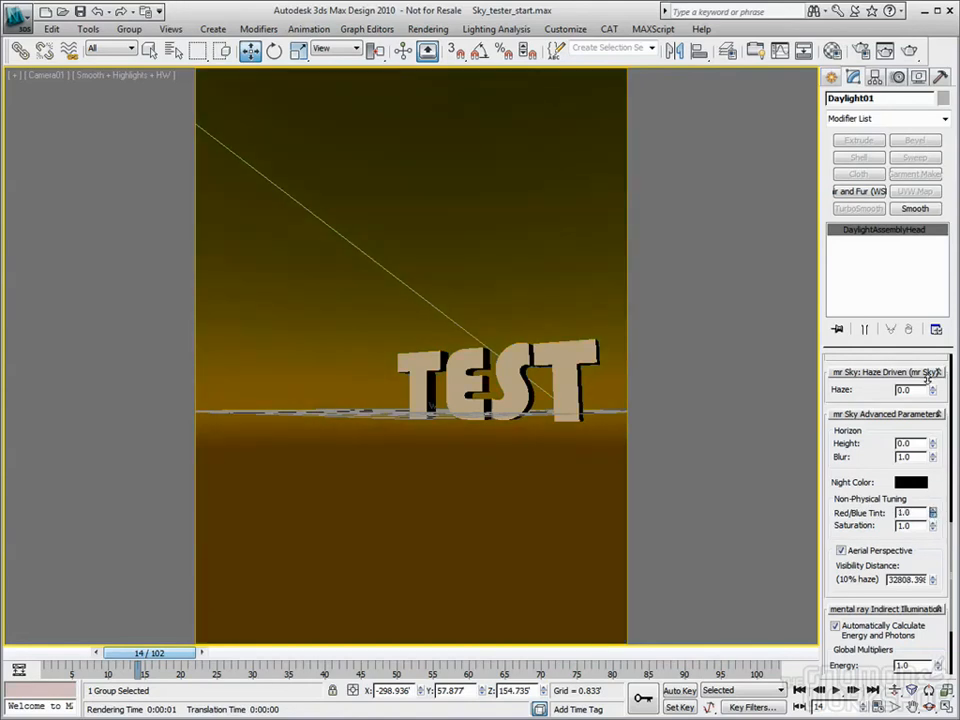
{"action": "left_click_drag", "start_coordinate": [927, 378], "coordinate": [955, 605]}
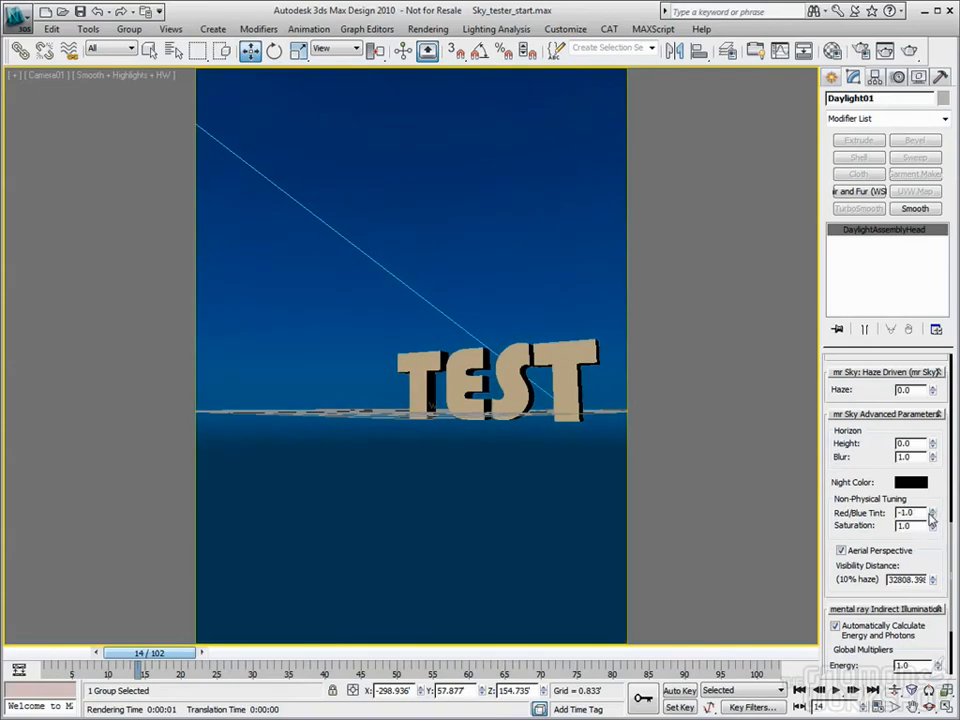
{"action": "double_click", "coordinate": [924, 527]}
{"action": "type", "text": "1"}
{"action": "key", "text": "Return"}
{"action": "key", "text": "Tab"}
{"action": "right_click", "coordinate": [933, 515]}
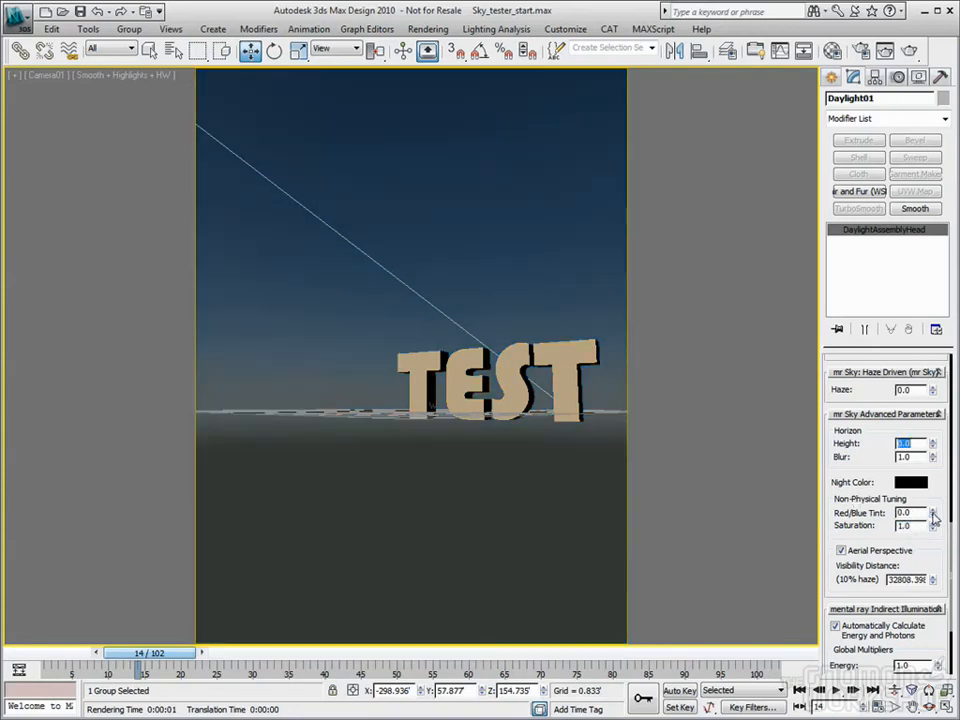
{"action": "scroll", "coordinate": [940, 550], "scroll_direction": "down", "scroll_amount": 1}
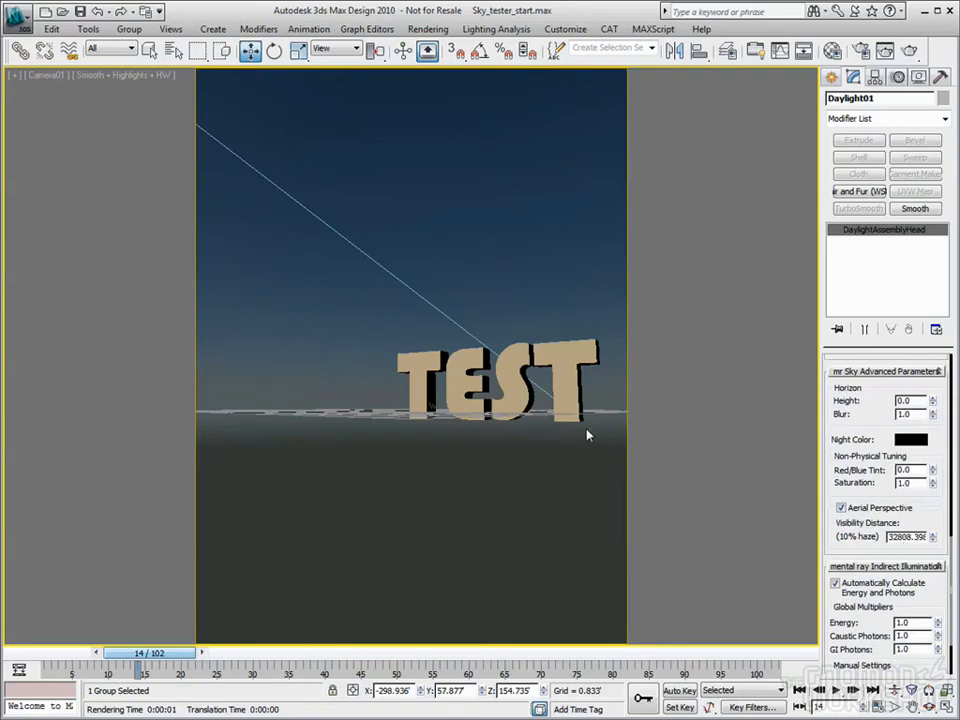
Unhide all objects, render, then set visibility distance to 12' and render again
{"action": "right_click", "coordinate": [330, 349]}
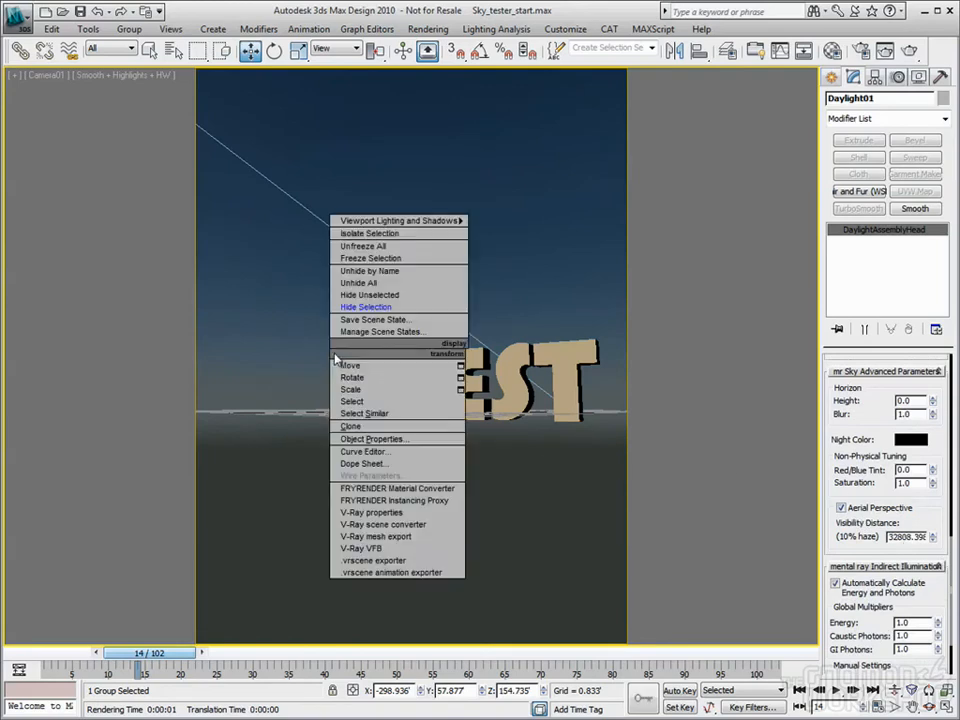
{"action": "left_click", "coordinate": [387, 294]}
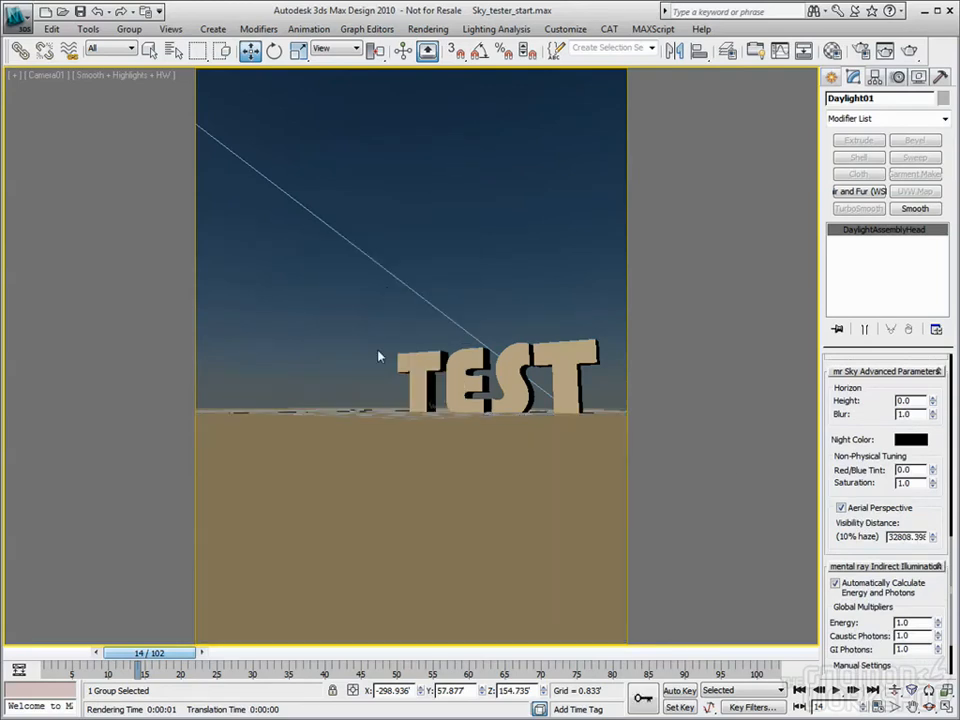
{"action": "double_click", "coordinate": [889, 537]}
{"action": "left_click", "coordinate": [912, 52]}
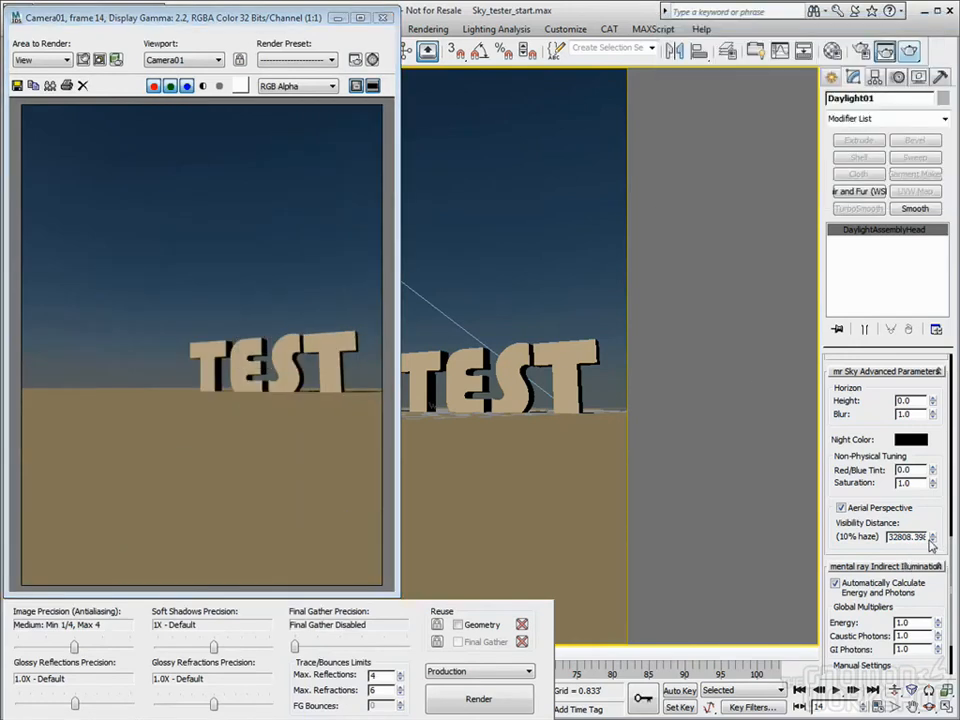
{"action": "right_click", "coordinate": [932, 538]}
{"action": "double_click", "coordinate": [908, 537]}
{"action": "type", "text": "12.0'"}
{"action": "key", "text": "Return"}
{"action": "left_click", "coordinate": [909, 50]}
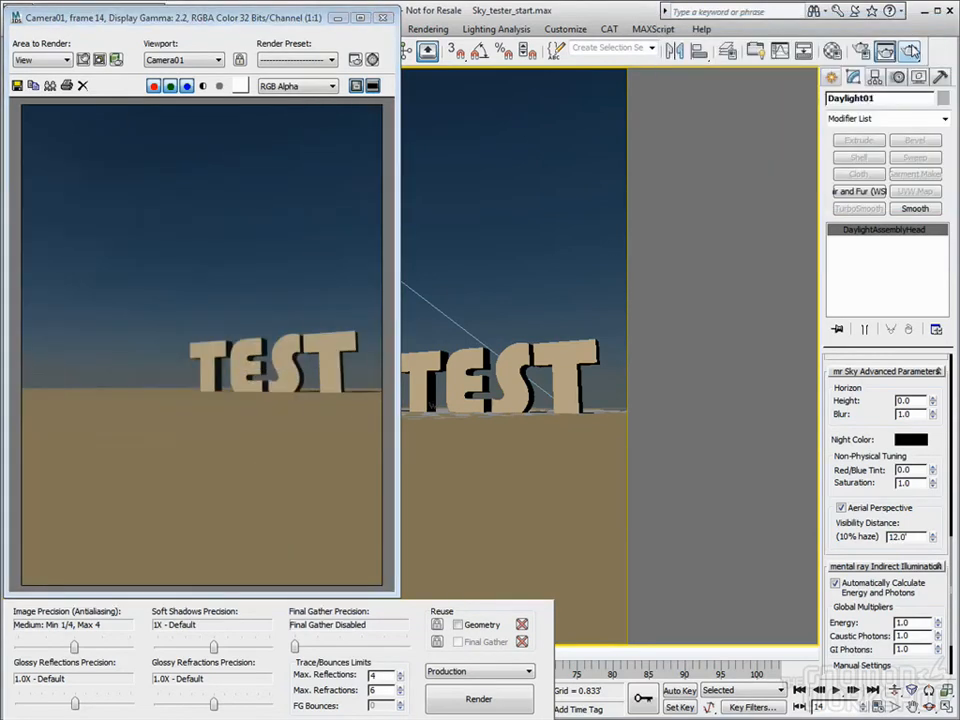
Raise the sky haze to 6.7, paste a 32808.398' visibility distance, and render
{"action": "left_click_drag", "start_coordinate": [923, 513], "coordinate": [938, 577]}
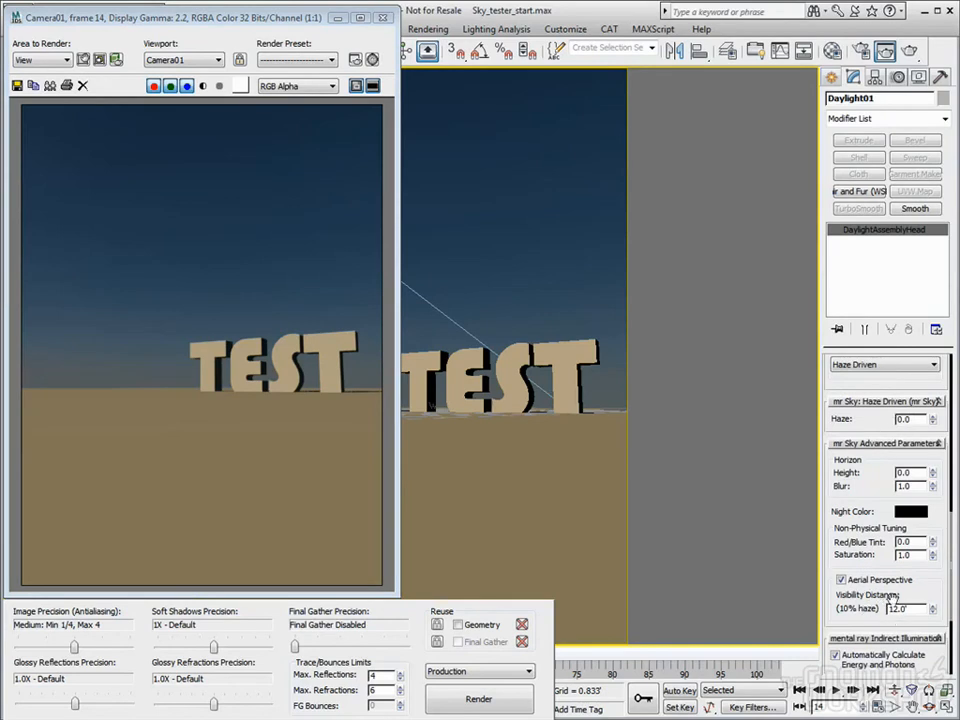
{"action": "left_click_drag", "start_coordinate": [933, 419], "coordinate": [931, 368]}
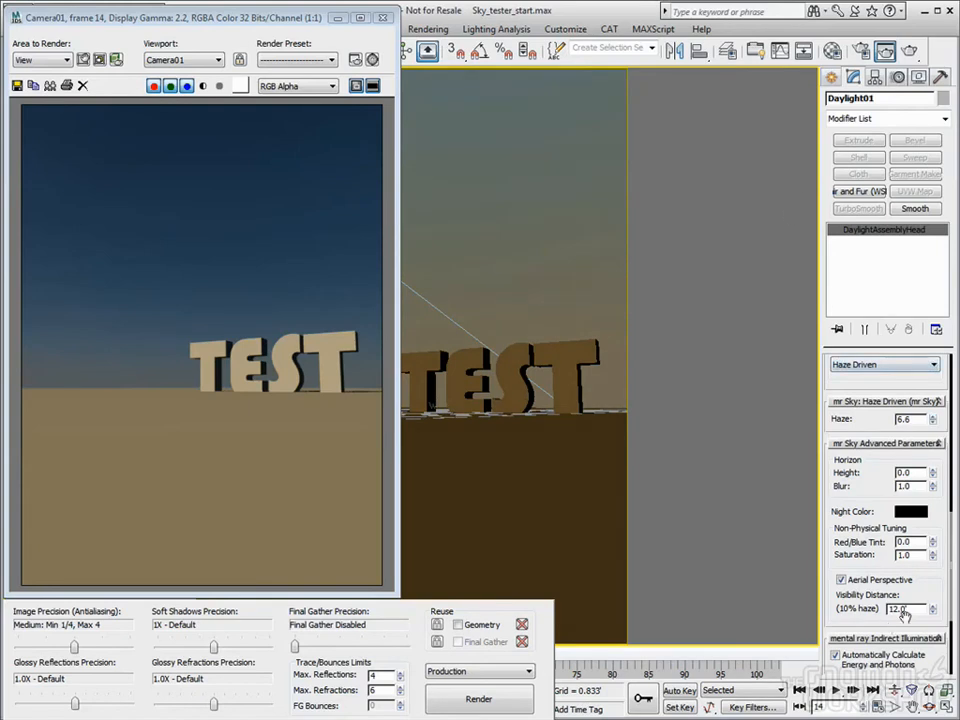
{"action": "left_click_drag", "start_coordinate": [912, 610], "coordinate": [836, 608]}
{"action": "type", "text": "2808.398'"}
{"action": "left_click", "coordinate": [909, 54]}
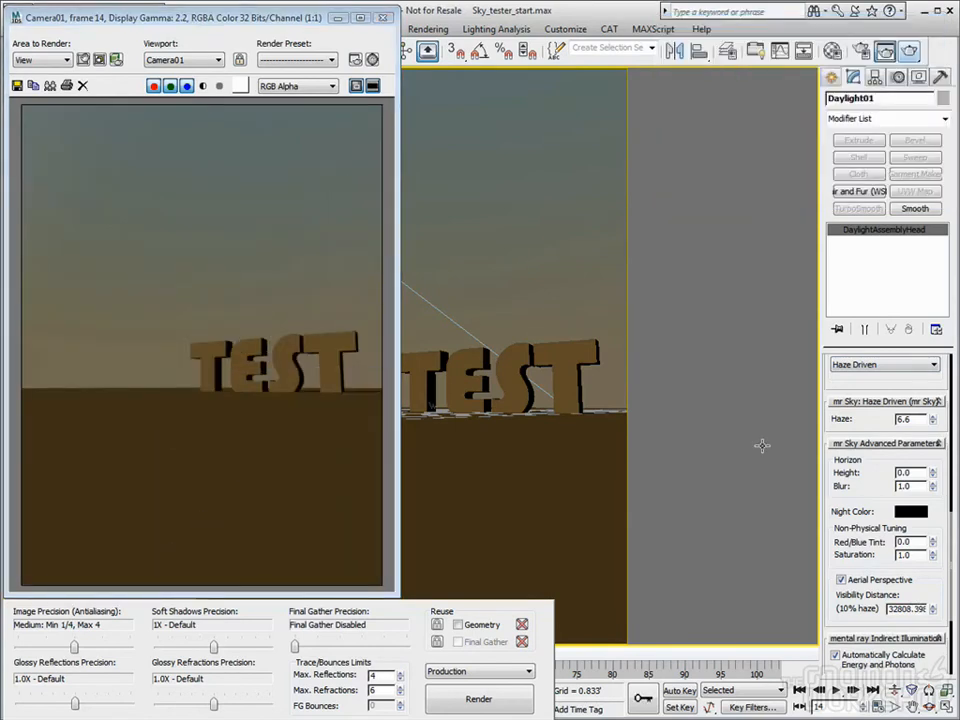
Render again with visibility distance 12', then lower it to 3.12'
{"action": "double_click", "coordinate": [890, 610]}
{"action": "type", "text": "12"}
{"action": "key", "text": "Return"}
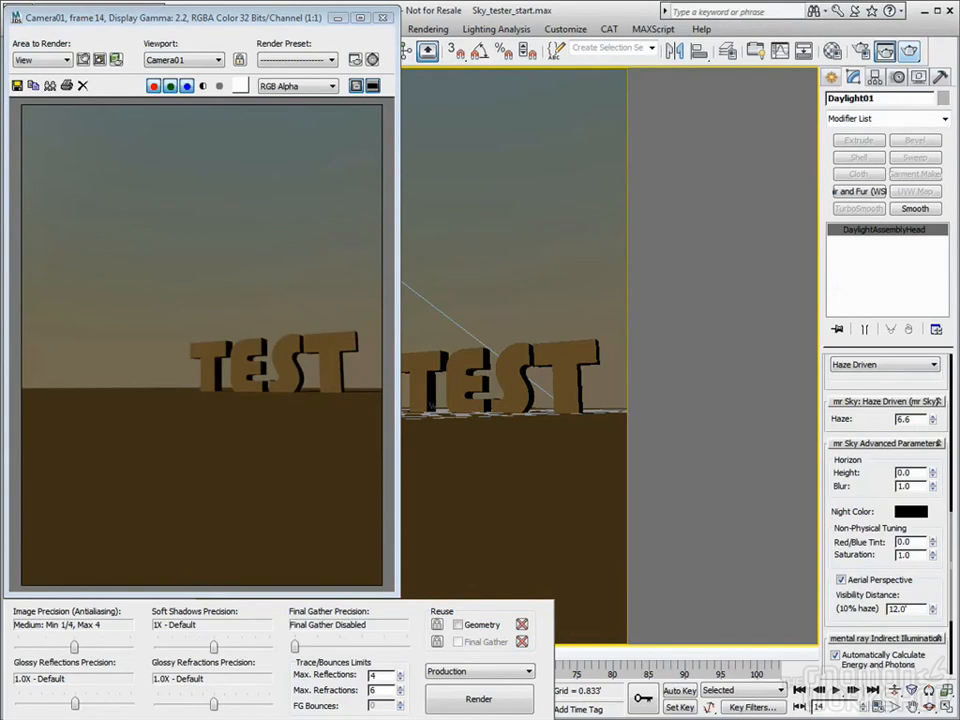
{"action": "left_click", "coordinate": [908, 55]}
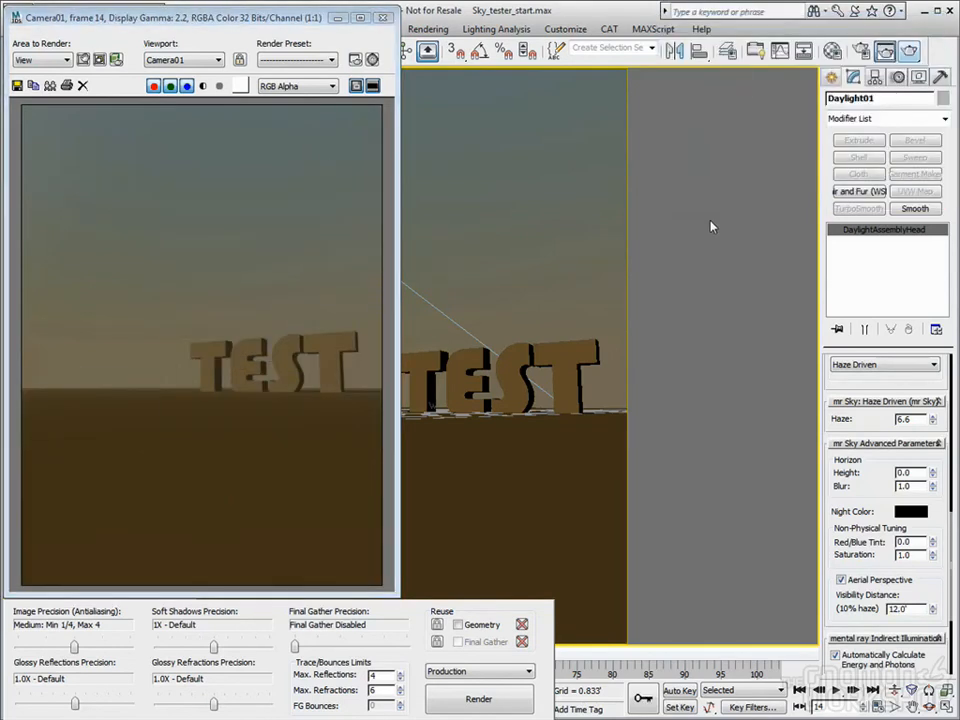
{"action": "left_click_drag", "start_coordinate": [933, 613], "coordinate": [933, 640]}
Run test renders with mr Sky haze pushed to 15.0, then at a moderate value
{"action": "left_click", "coordinate": [908, 52]}
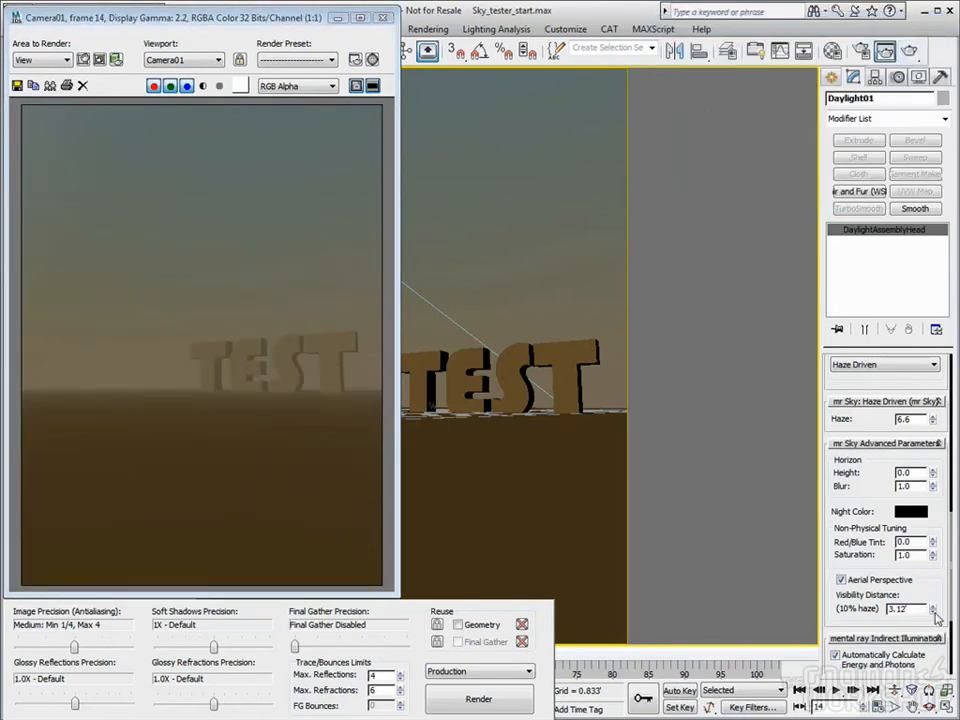
{"action": "left_click_drag", "start_coordinate": [932, 419], "coordinate": [936, 463]}
{"action": "left_click_drag", "start_coordinate": [935, 419], "coordinate": [924, 242]}
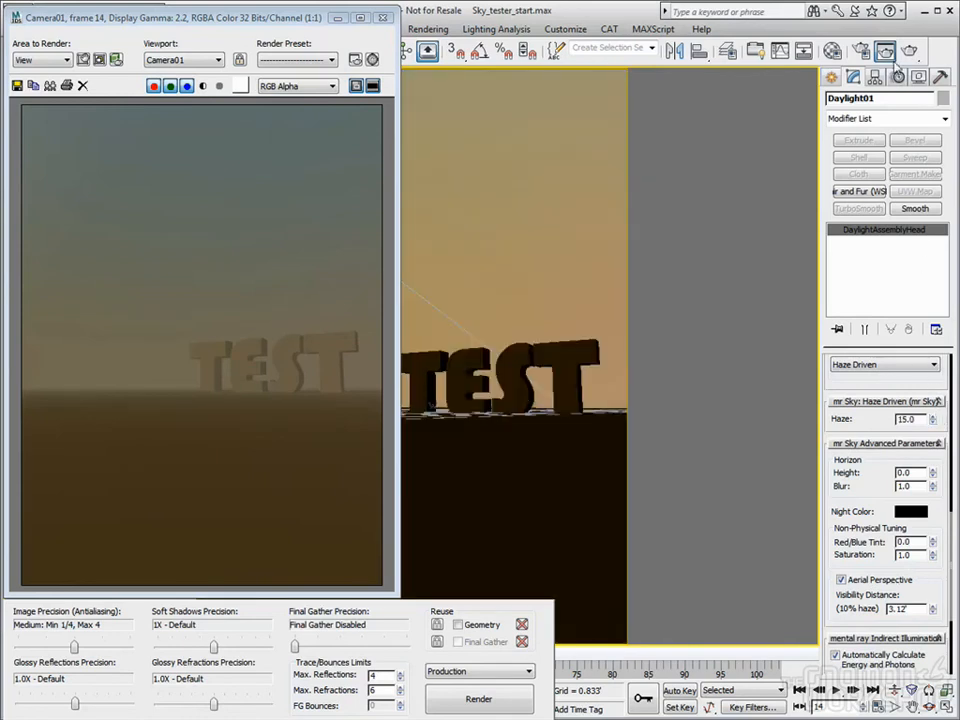
{"action": "left_click", "coordinate": [908, 51]}
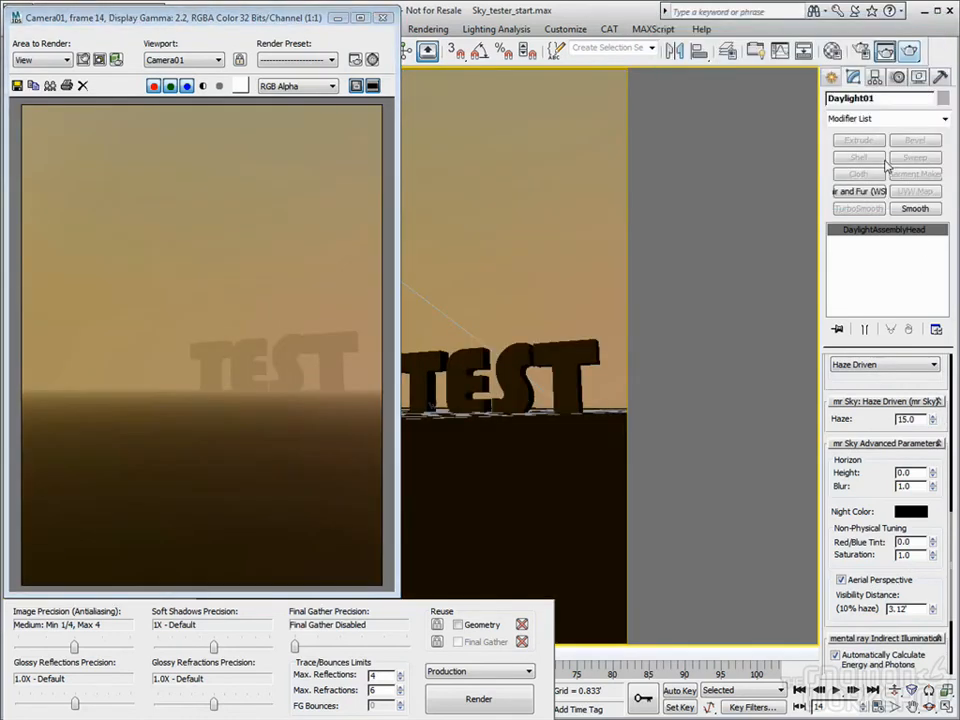
{"action": "left_click_drag", "start_coordinate": [933, 421], "coordinate": [945, 501]}
{"action": "left_click", "coordinate": [912, 51]}
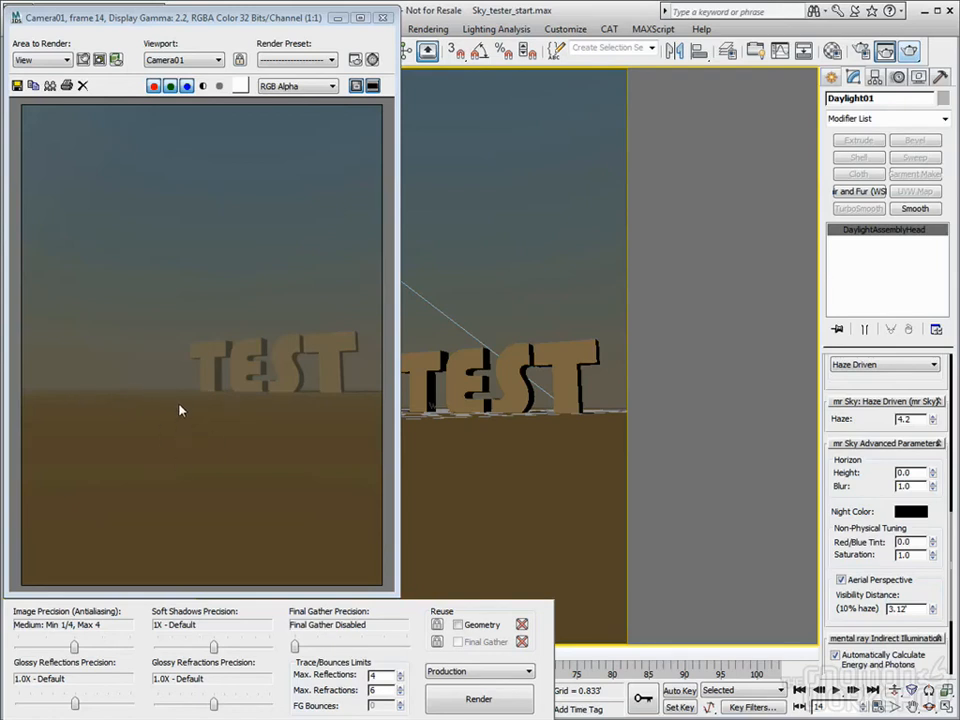
Restore visibility distance to 32808.398' and set haze to 0.0
{"action": "scroll", "coordinate": [911, 589], "scroll_direction": "down", "scroll_amount": 3}
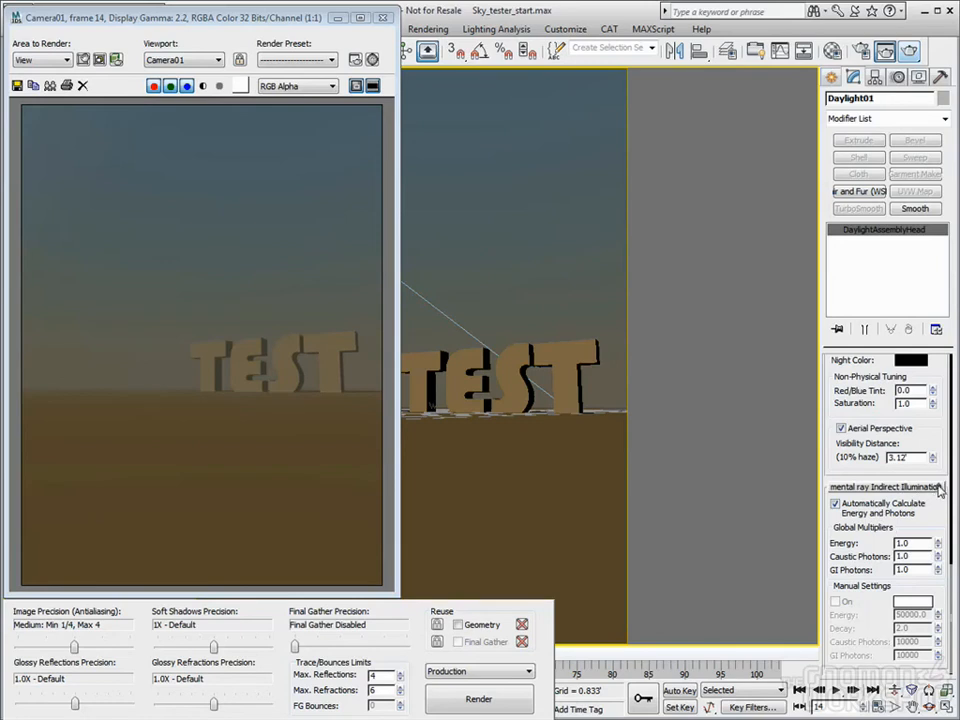
{"action": "scroll", "coordinate": [930, 527], "scroll_direction": "up", "scroll_amount": 3}
{"action": "left_click_drag", "start_coordinate": [914, 557], "coordinate": [837, 556]}
{"action": "key", "text": "ctrl+z"}
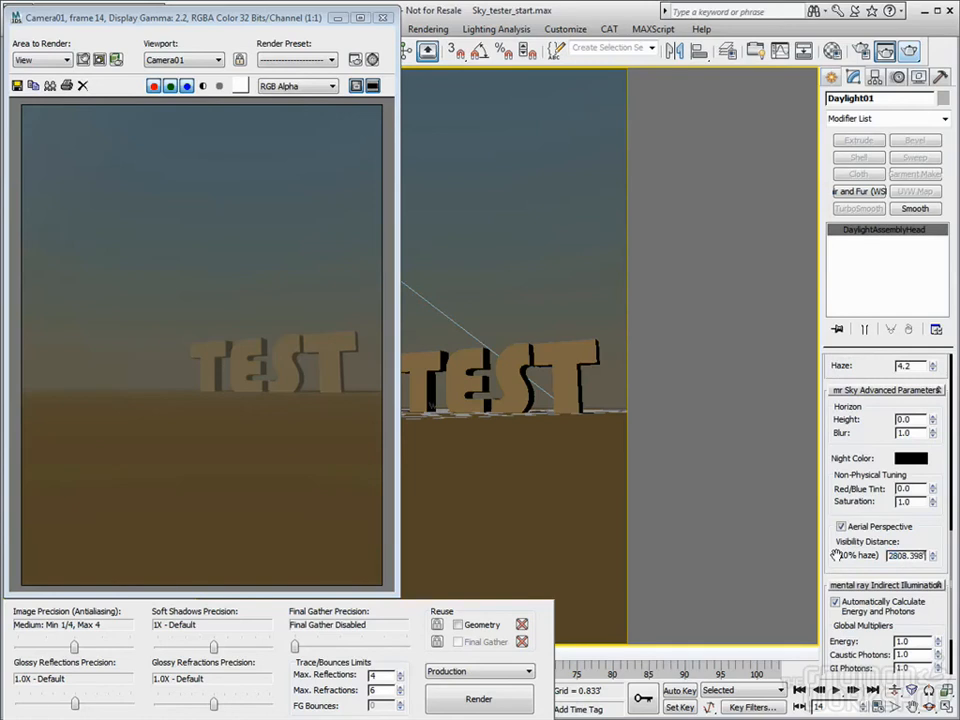
{"action": "left_click_drag", "start_coordinate": [937, 527], "coordinate": [943, 619]}
{"action": "left_click_drag", "start_coordinate": [914, 452], "coordinate": [859, 457]}
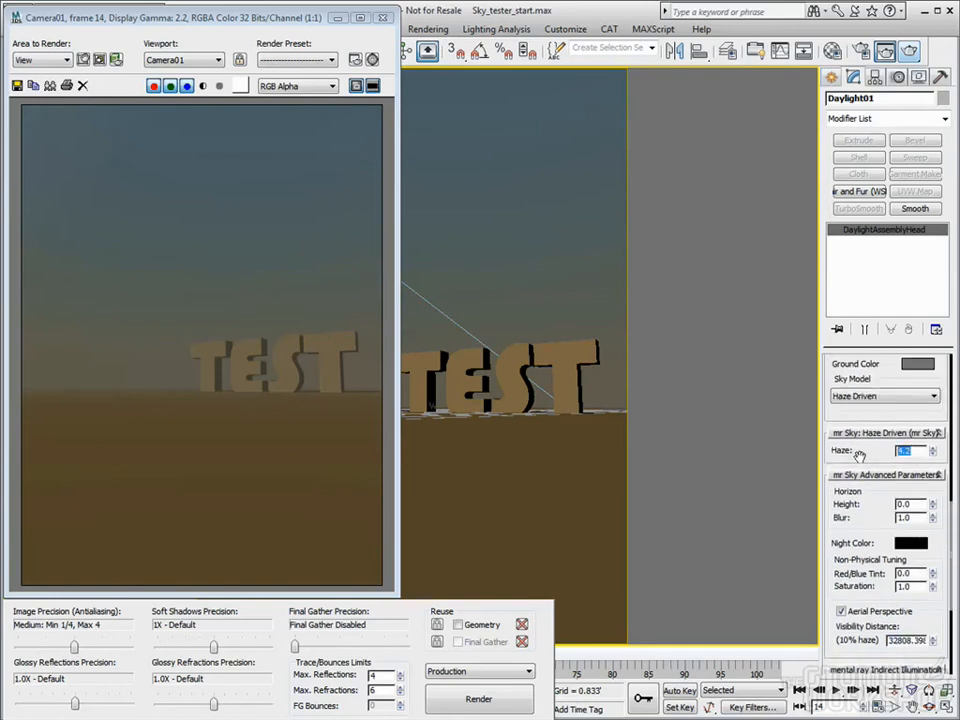
{"action": "type", "text": "0"}
{"action": "key", "text": "Return"}
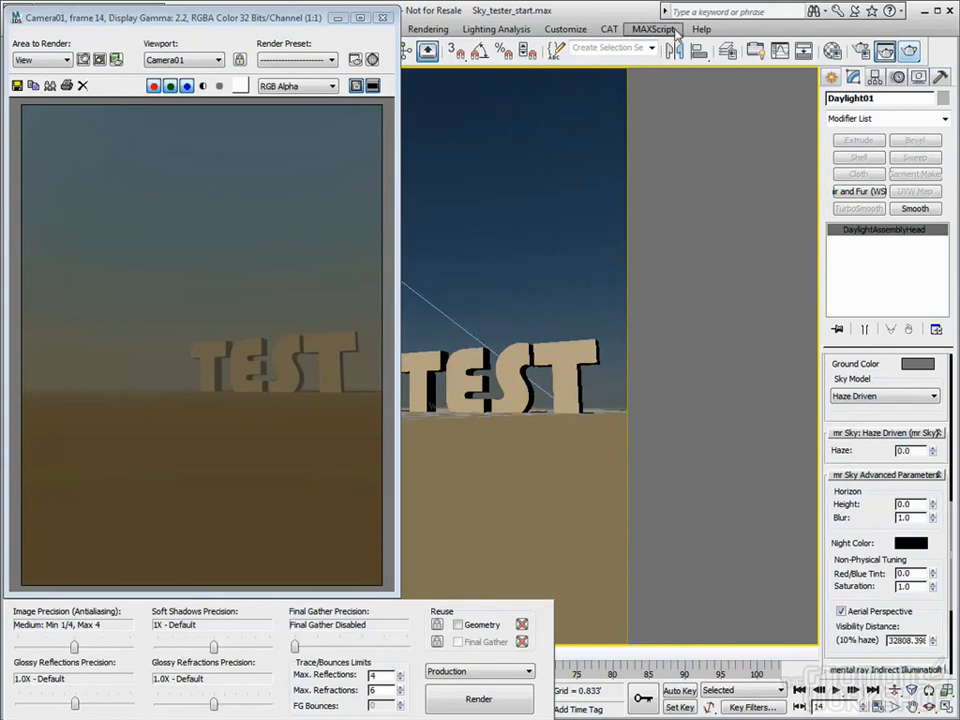
Instance the environment's mr Physical Sky map into a Material Editor sample slot
{"action": "key", "text": "8"}
{"action": "left_click_drag", "start_coordinate": [299, 89], "coordinate": [769, 97]}
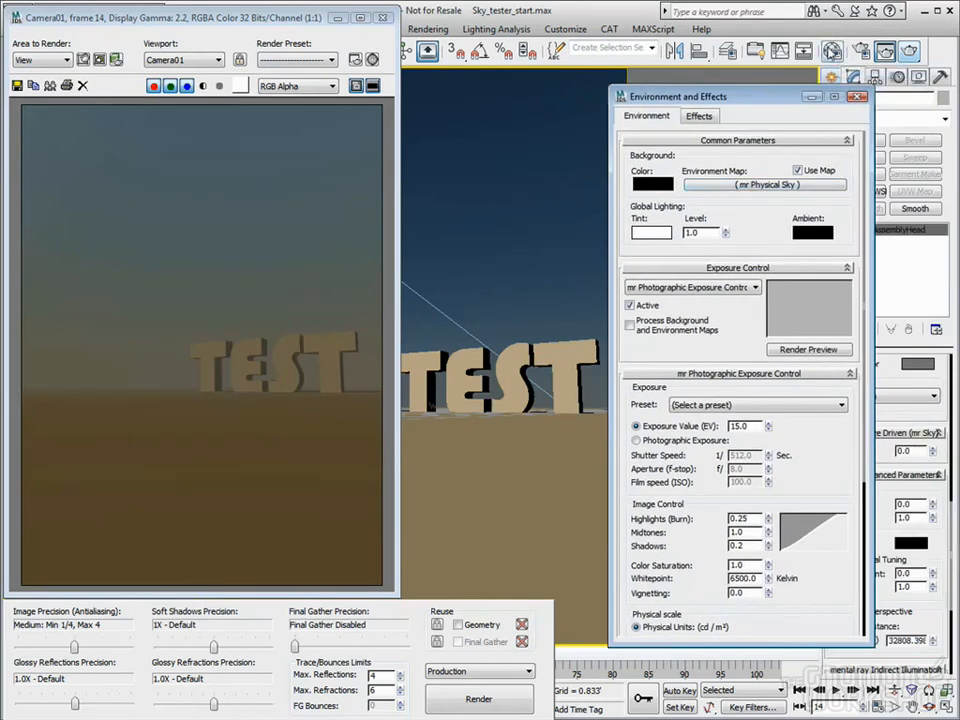
{"action": "key", "text": "m"}
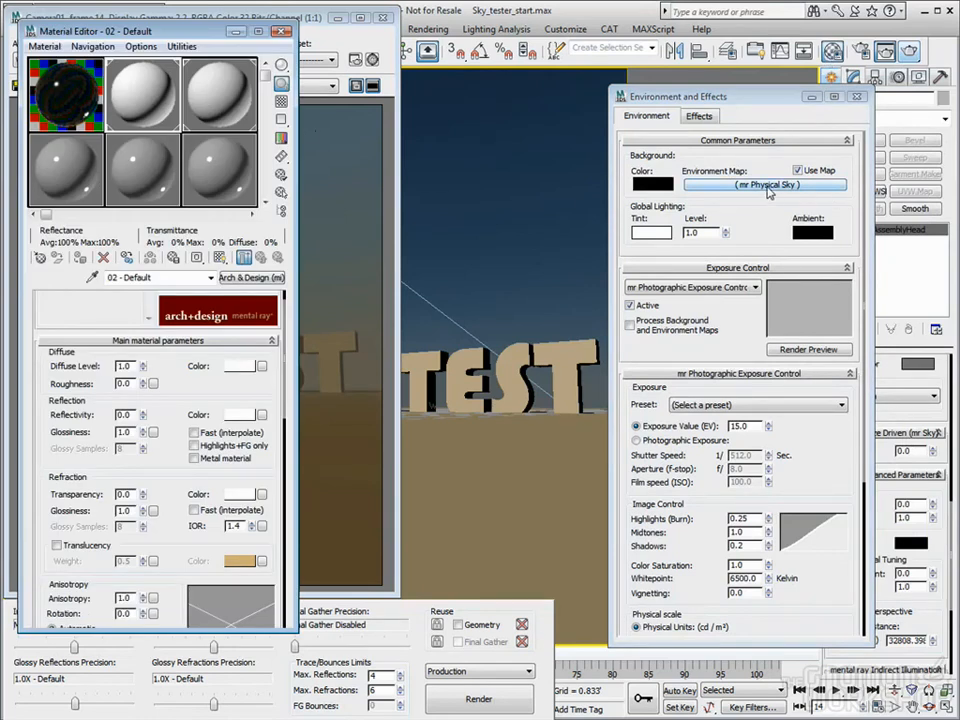
{"action": "left_click_drag", "start_coordinate": [769, 192], "coordinate": [46, 135]}
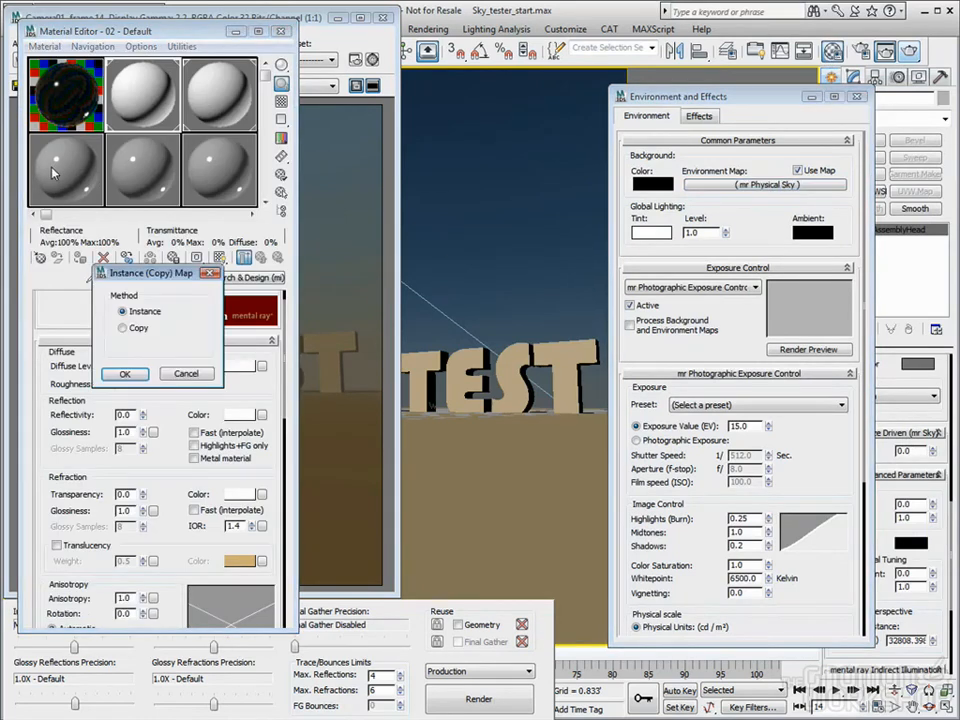
{"action": "left_click", "coordinate": [125, 373]}
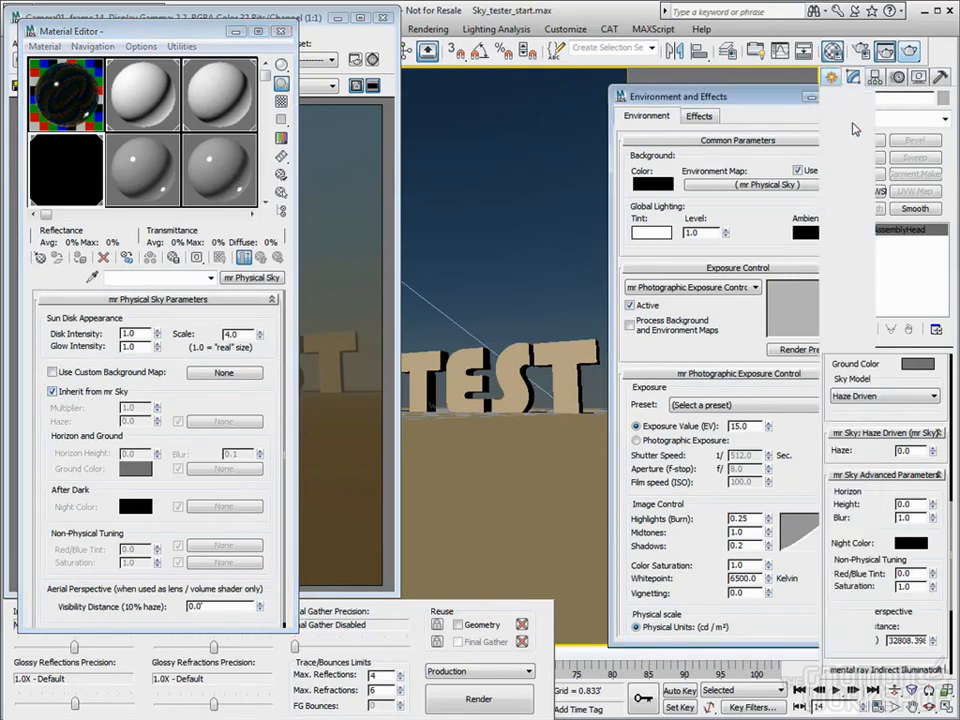
Turn off Inherit from mr Sky and raise the sky's red/blue tint
{"action": "left_click", "coordinate": [856, 96]}
{"action": "scroll", "coordinate": [897, 578], "scroll_direction": "up", "scroll_amount": 5}
{"action": "scroll", "coordinate": [897, 578], "scroll_direction": "up", "scroll_amount": 3}
{"action": "scroll", "coordinate": [895, 576], "scroll_direction": "down", "scroll_amount": 6}
{"action": "scroll", "coordinate": [891, 569], "scroll_direction": "down", "scroll_amount": 6}
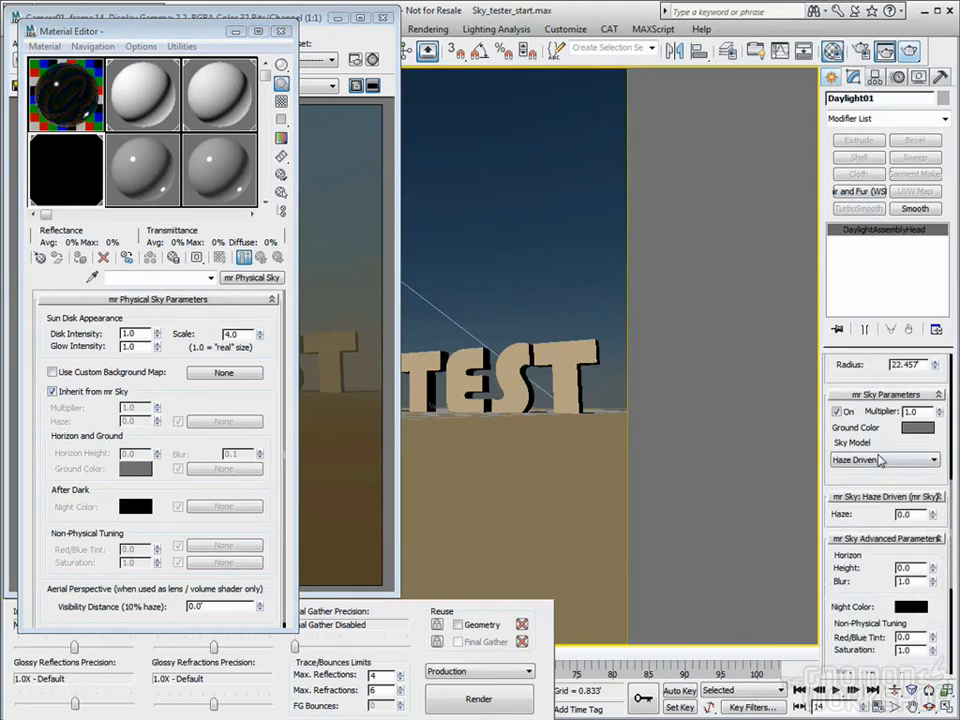
{"action": "mouse_move", "coordinate": [932, 524]}
{"action": "left_mouse_down"}
{"action": "mouse_move", "coordinate": [935, 500]}
{"action": "mouse_move", "coordinate": [940, 535]}
{"action": "left_mouse_up"}
{"action": "left_click", "coordinate": [52, 391]}
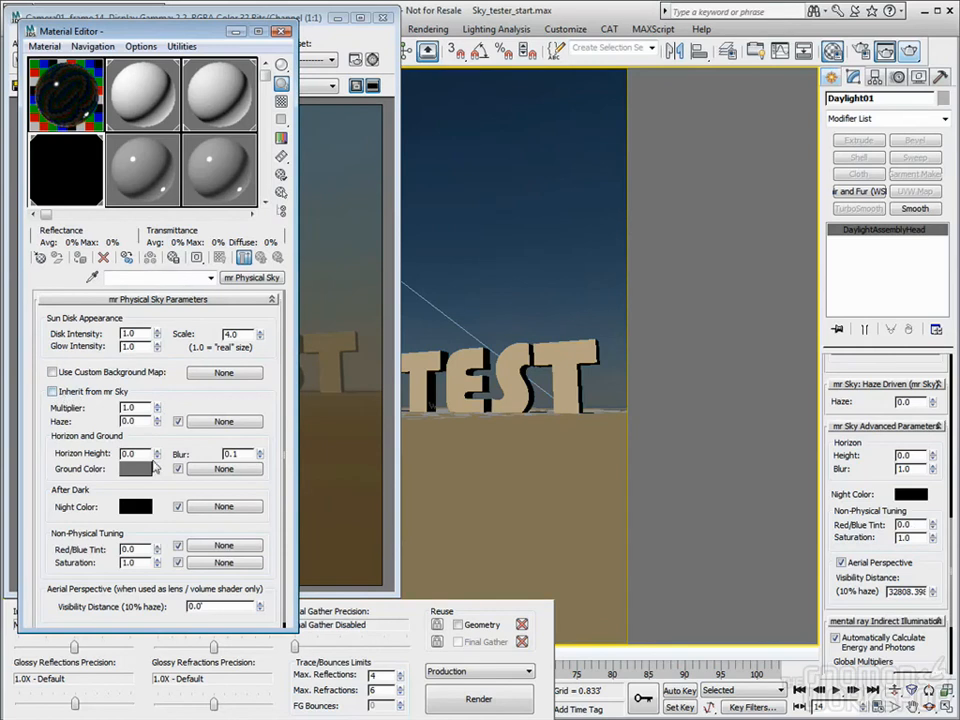
{"action": "left_click_drag", "start_coordinate": [930, 532], "coordinate": [941, 500]}
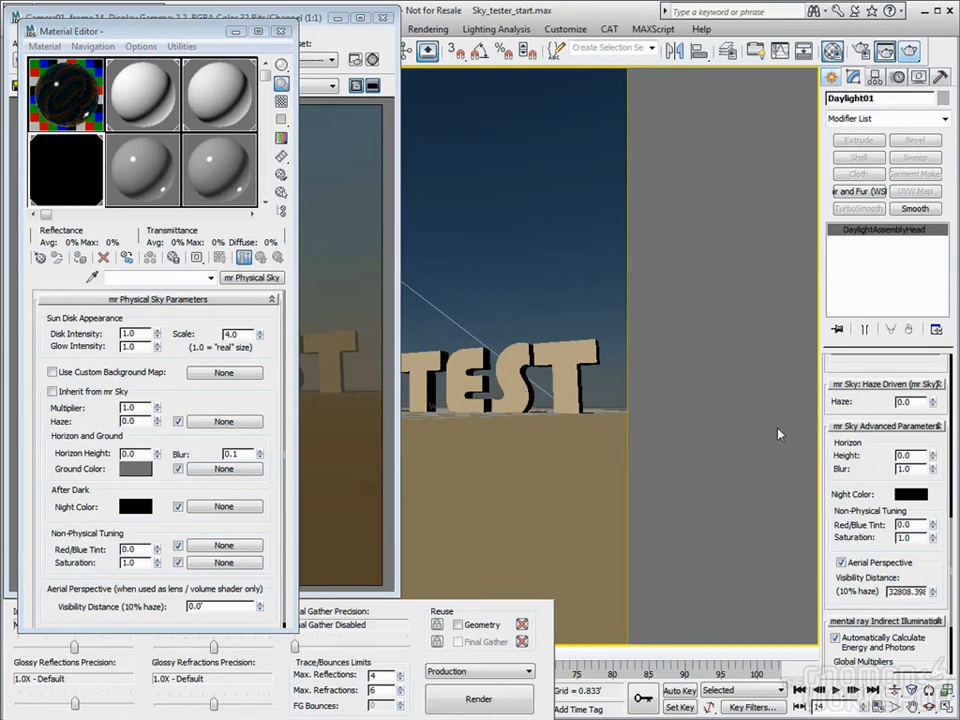
Close the rendered frame window, Environment settings and Material Editor
{"action": "left_click", "coordinate": [333, 39]}
{"action": "left_click", "coordinate": [382, 18]}
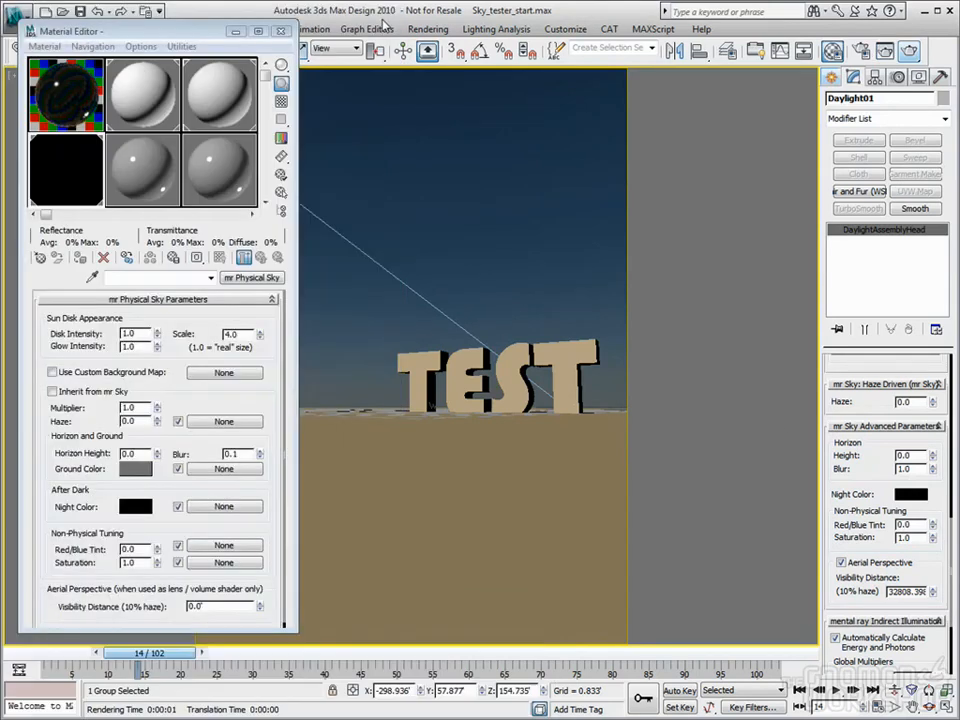
{"action": "scroll", "coordinate": [878, 490], "scroll_direction": "up", "scroll_amount": 10}
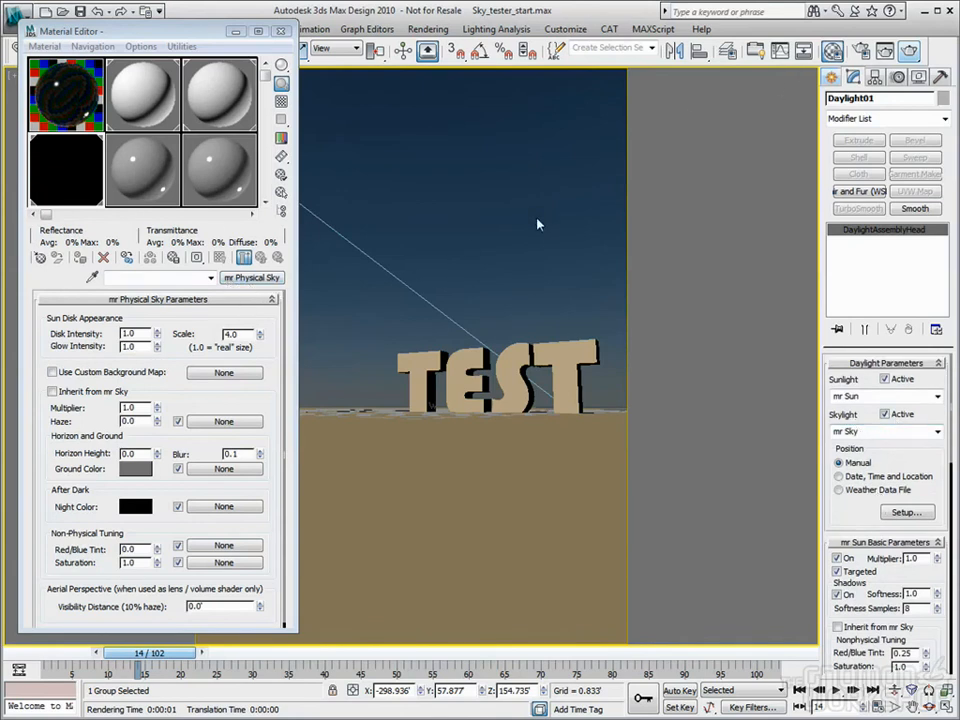
{"action": "key", "text": "8"}
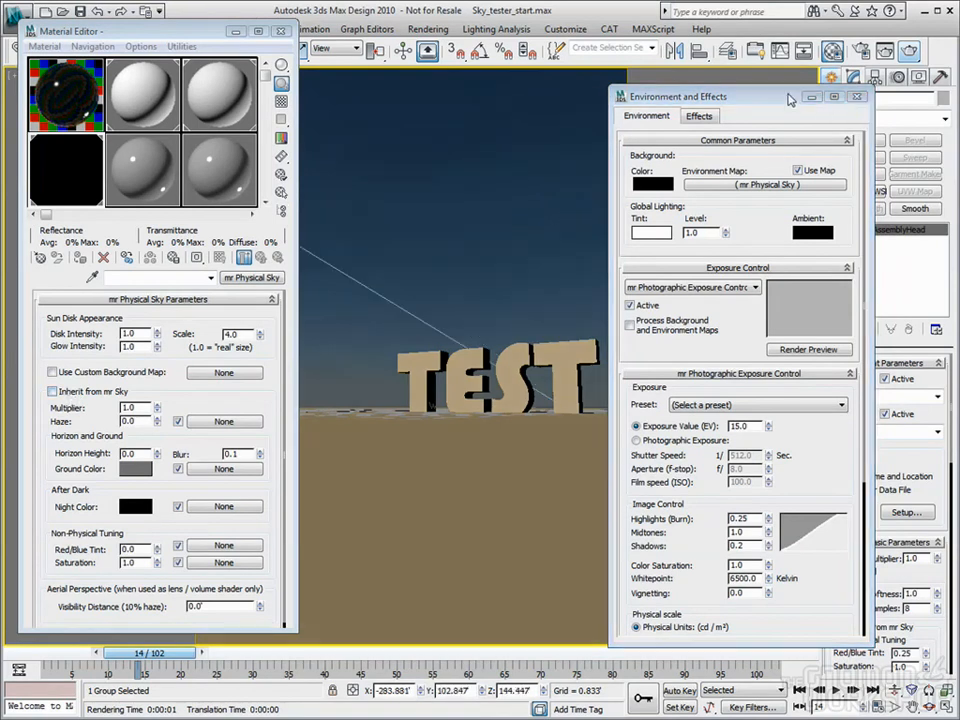
{"action": "left_click", "coordinate": [857, 96]}
{"action": "left_click", "coordinate": [281, 31]}
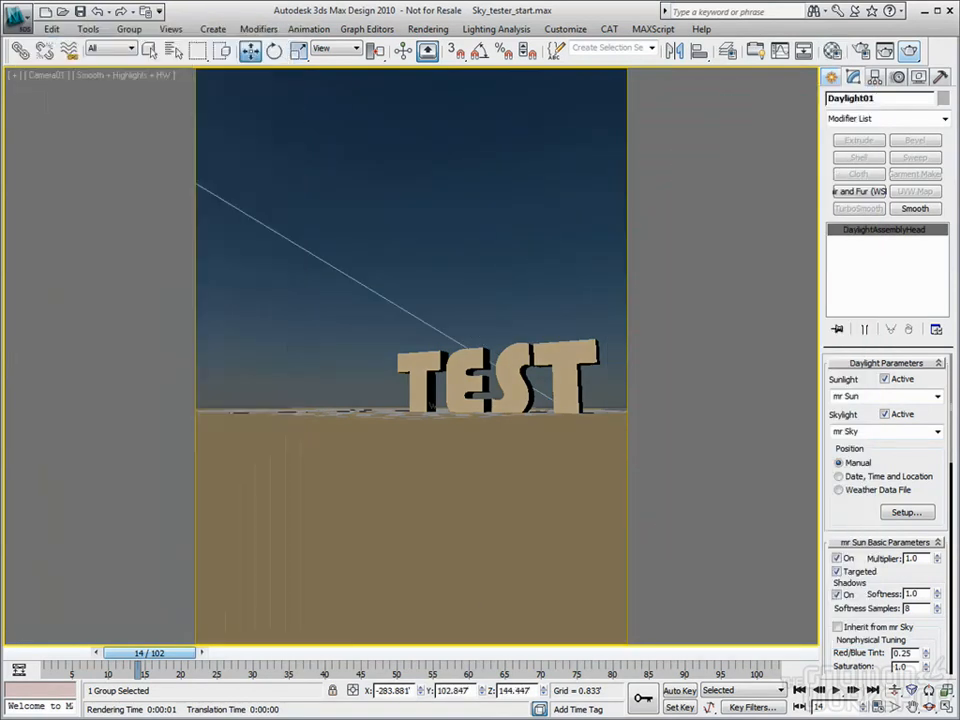
Move the Daylight system so the sun sits in the upper-left sky
{"action": "left_click_drag", "start_coordinate": [411, 625], "coordinate": [410, 461]}
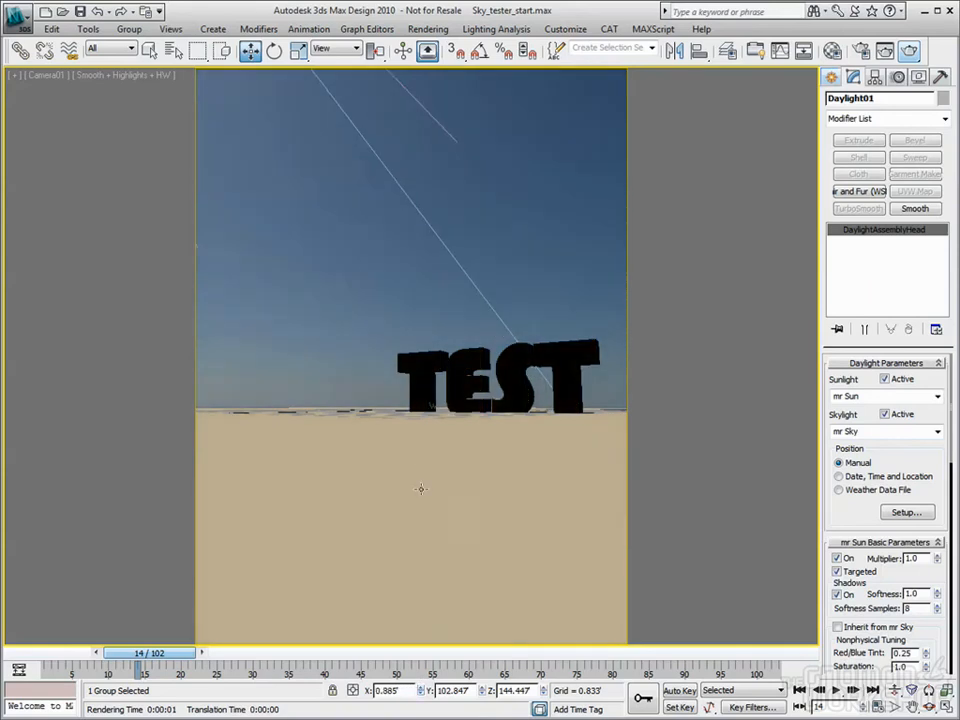
{"action": "left_click_drag", "start_coordinate": [545, 695], "coordinate": [565, 261]}
{"action": "left_click_drag", "start_coordinate": [424, 692], "coordinate": [429, 415]}
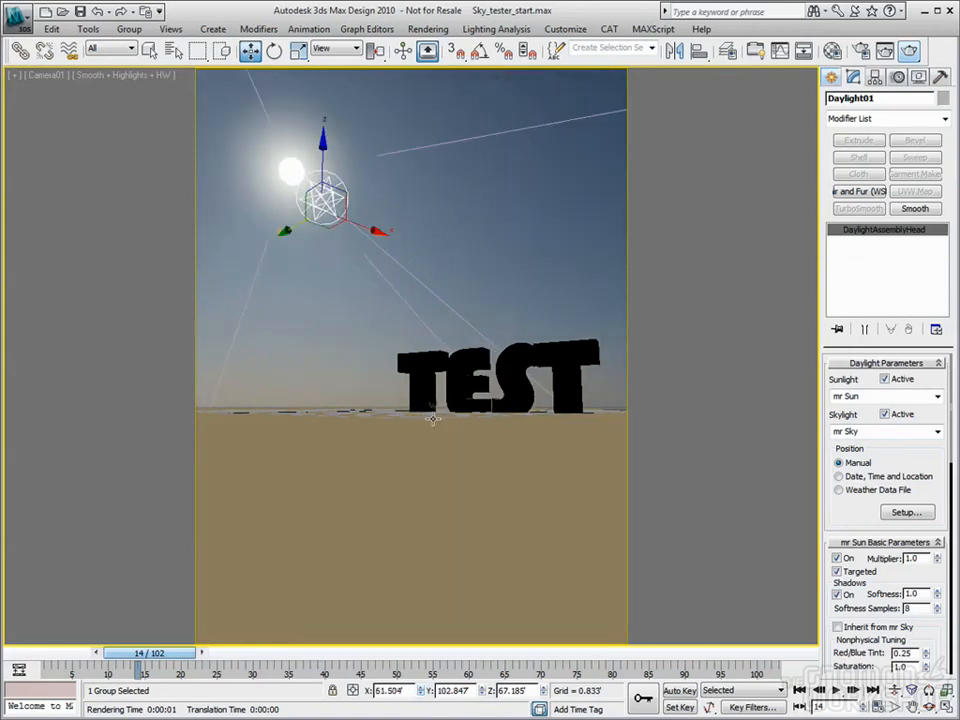
{"action": "key", "text": "m"}
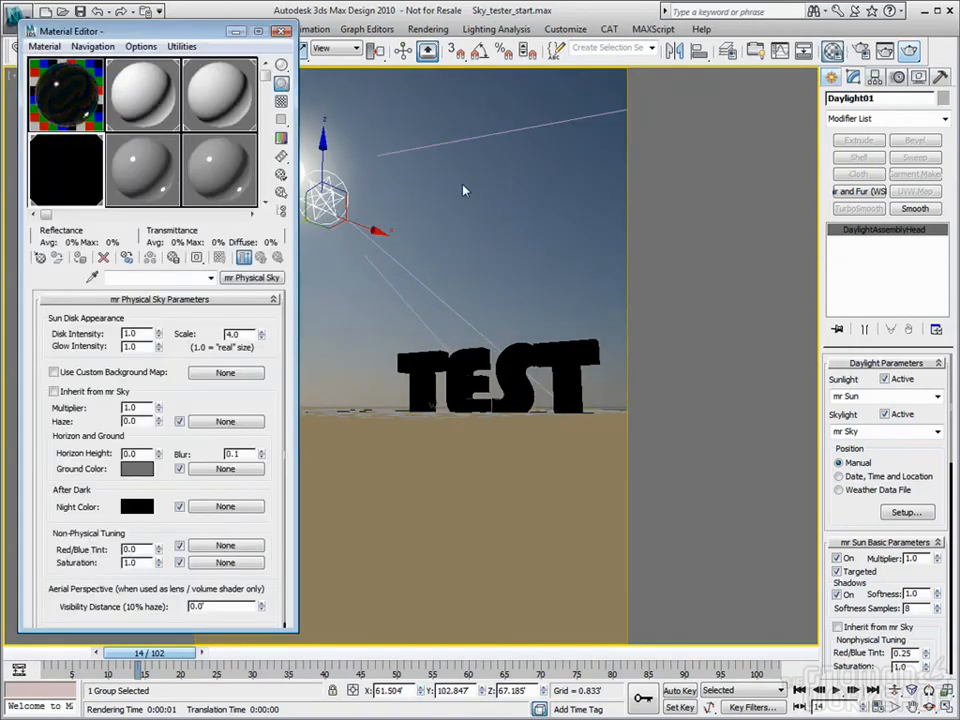
Test a sun disk Scale of 25.0, then set it to 4.0
{"action": "key", "text": "8"}
{"action": "left_click_drag", "start_coordinate": [783, 103], "coordinate": [787, 42]}
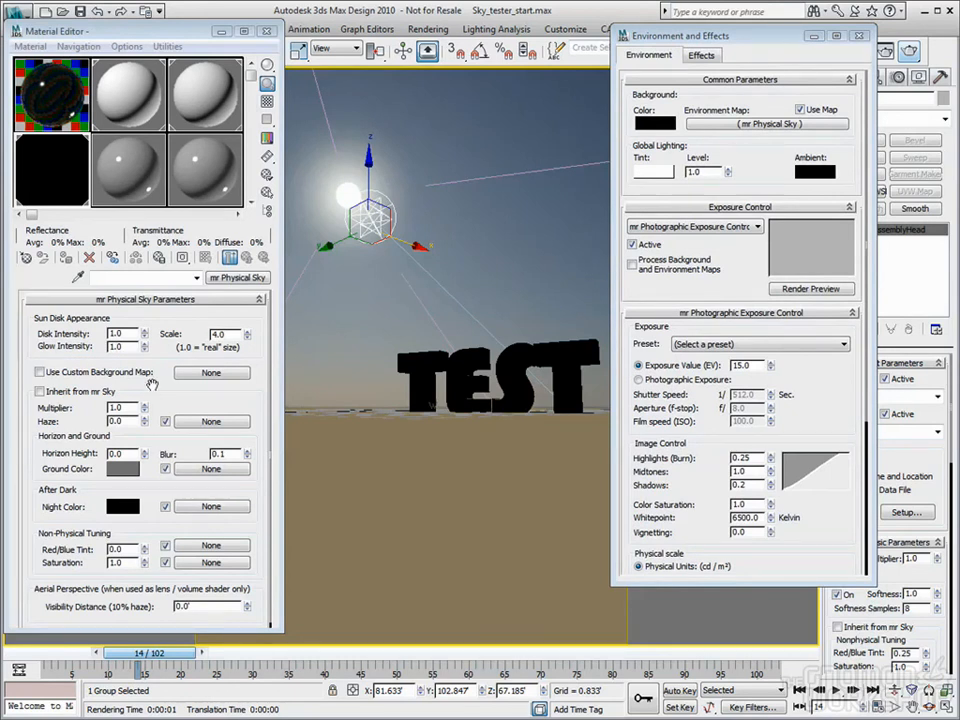
{"action": "left_click_drag", "start_coordinate": [773, 48], "coordinate": [703, 46]}
{"action": "left_click_drag", "start_coordinate": [923, 465], "coordinate": [923, 363]}
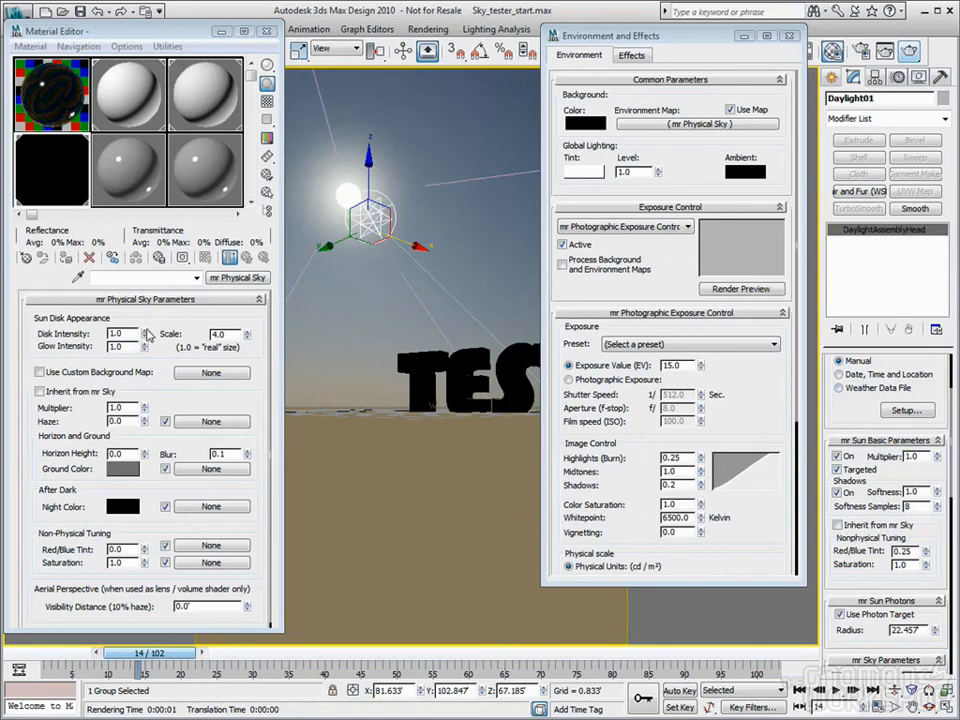
{"action": "left_click", "coordinate": [248, 333]}
{"action": "left_click_drag", "start_coordinate": [249, 335], "coordinate": [248, 166]}
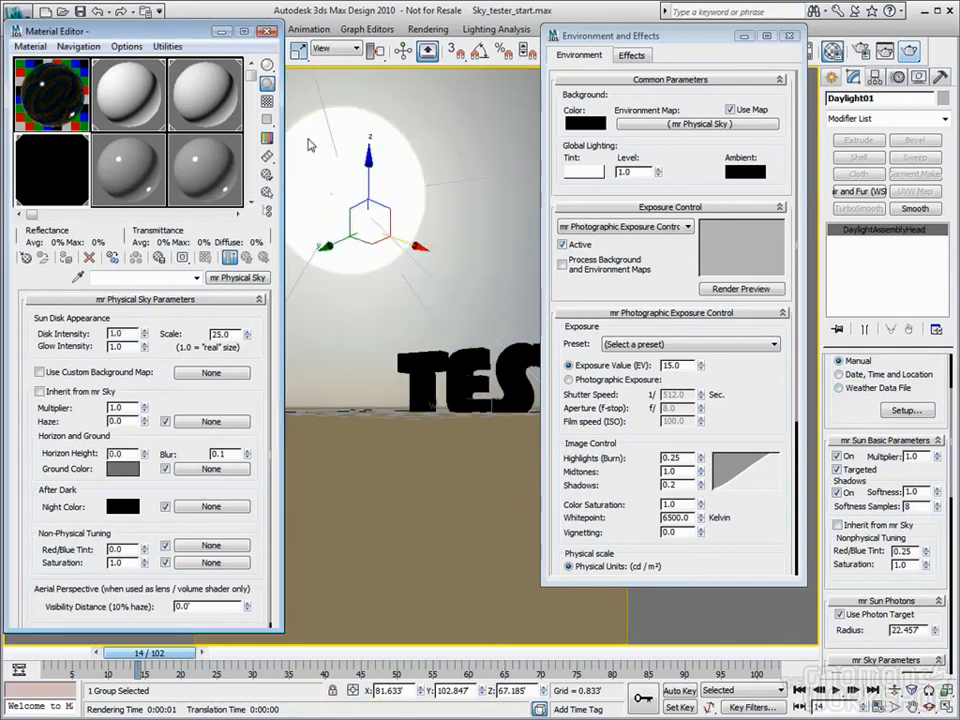
{"action": "double_click", "coordinate": [236, 333]}
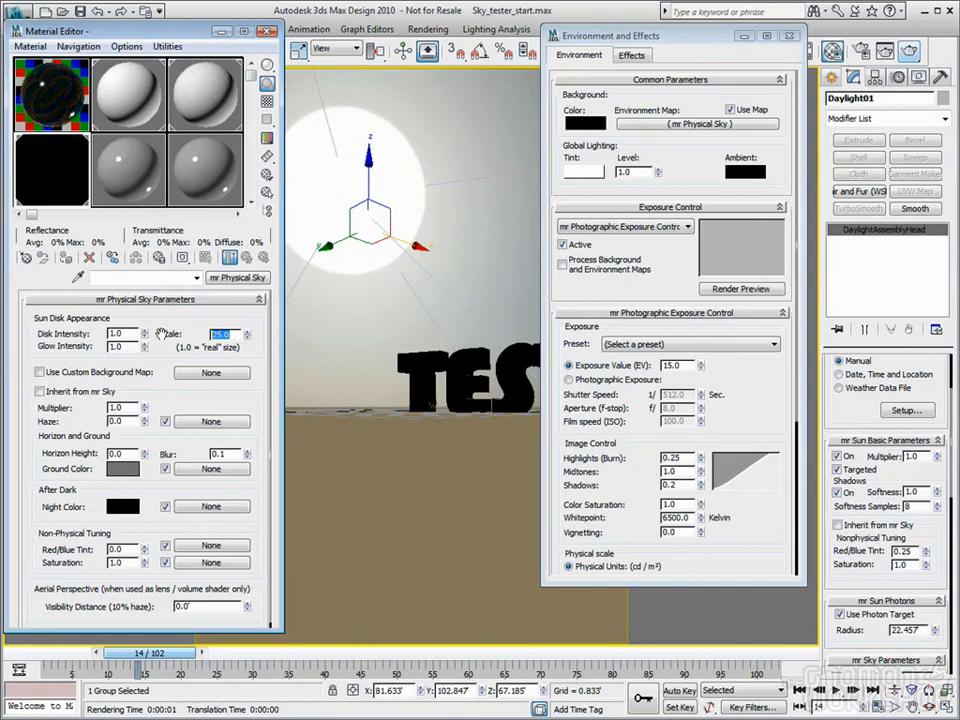
{"action": "type", "text": "4"}
{"action": "key", "text": "Tab"}
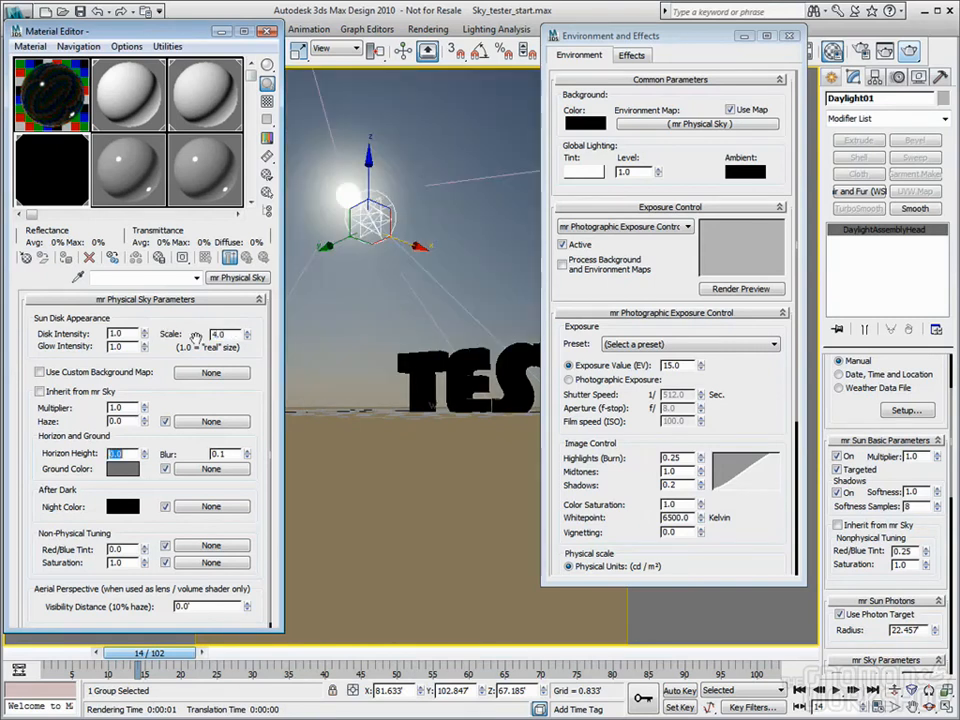
Try disk scales of 22.9 and real-size 1.0, then settle on Scale 4
{"action": "left_click_drag", "start_coordinate": [248, 335], "coordinate": [249, 204]}
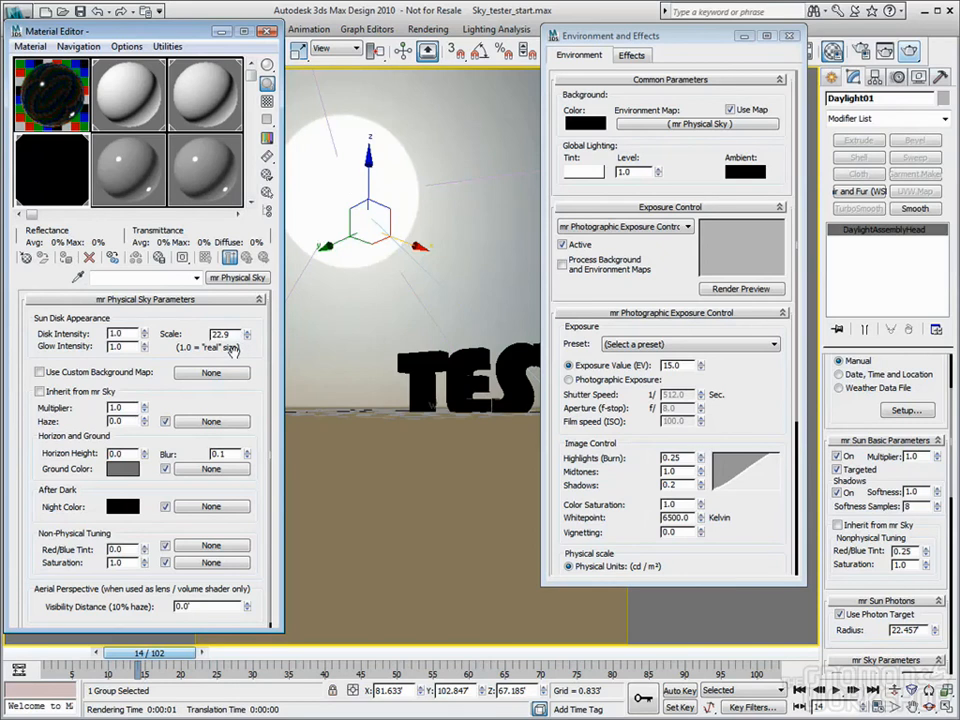
{"action": "left_click_drag", "start_coordinate": [239, 336], "coordinate": [192, 335]}
{"action": "type", "text": "1.0"}
{"action": "key", "text": "Tab"}
{"action": "left_click_drag", "start_coordinate": [237, 337], "coordinate": [177, 341]}
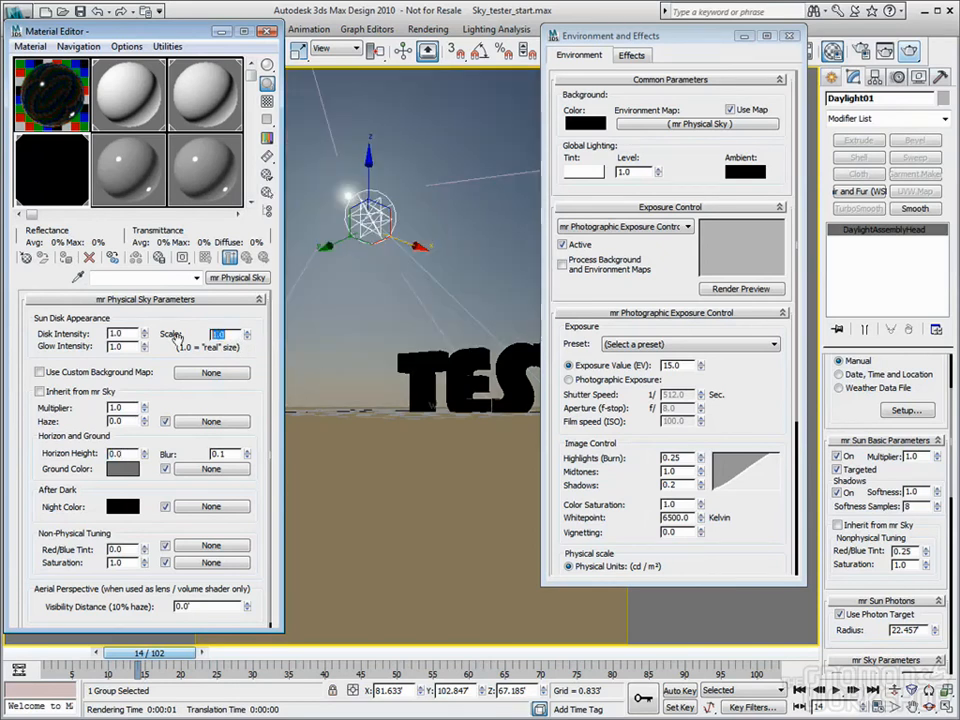
{"action": "type", "text": "4"}
{"action": "key", "text": "Tab"}
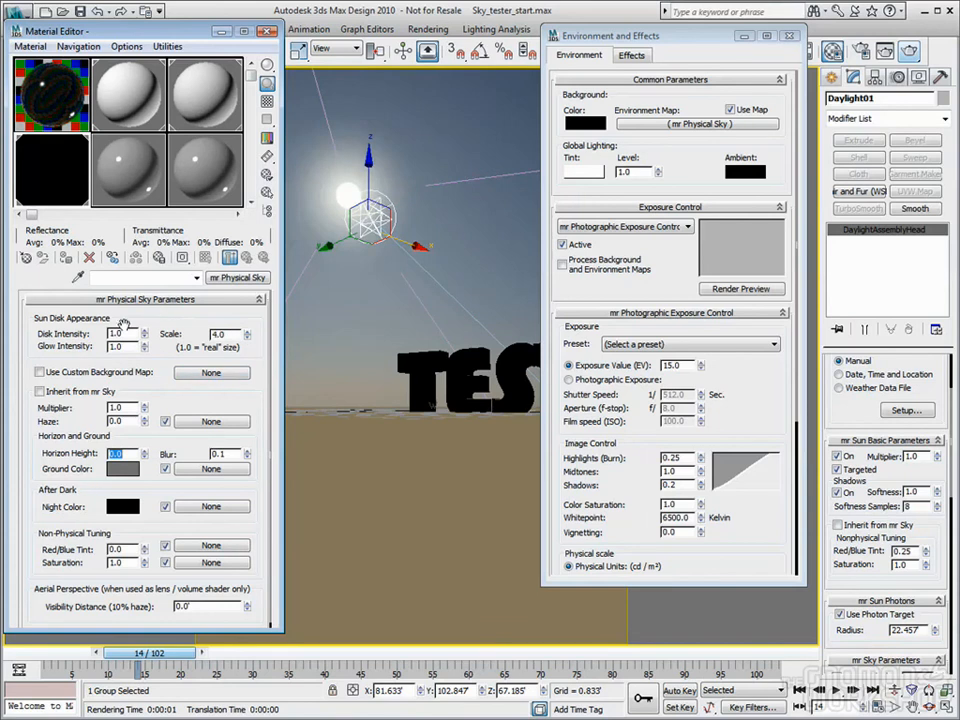
Test Disk and Glow Intensity at 25, then set Glow Intensity to 0.5
{"action": "left_click_drag", "start_coordinate": [146, 332], "coordinate": [130, 48]}
{"action": "left_click_drag", "start_coordinate": [145, 348], "coordinate": [142, 16]}
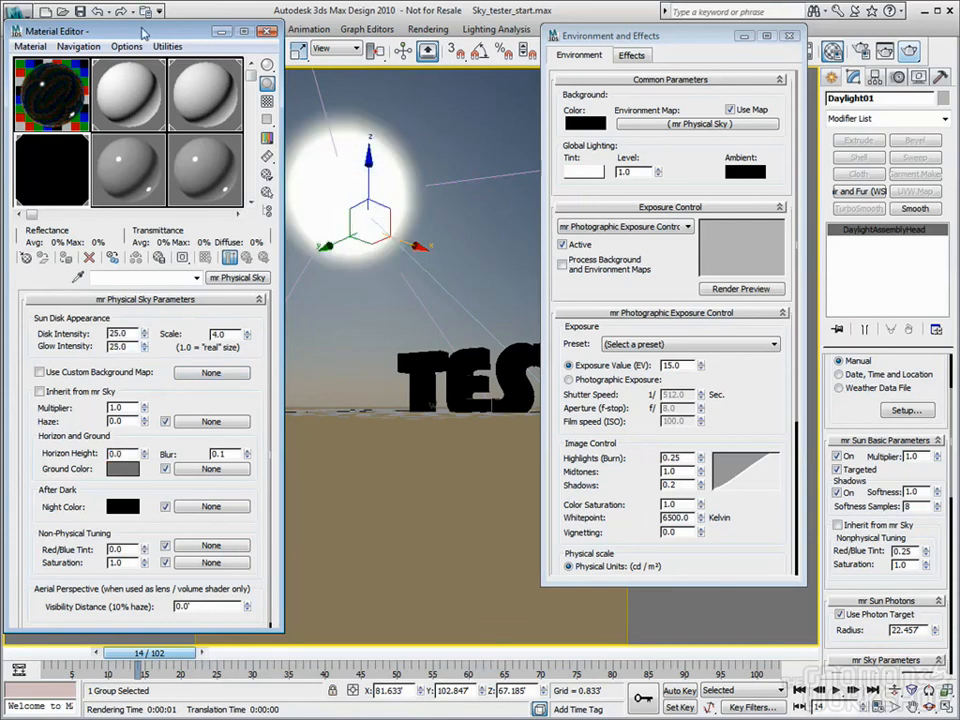
{"action": "right_click", "coordinate": [145, 349]}
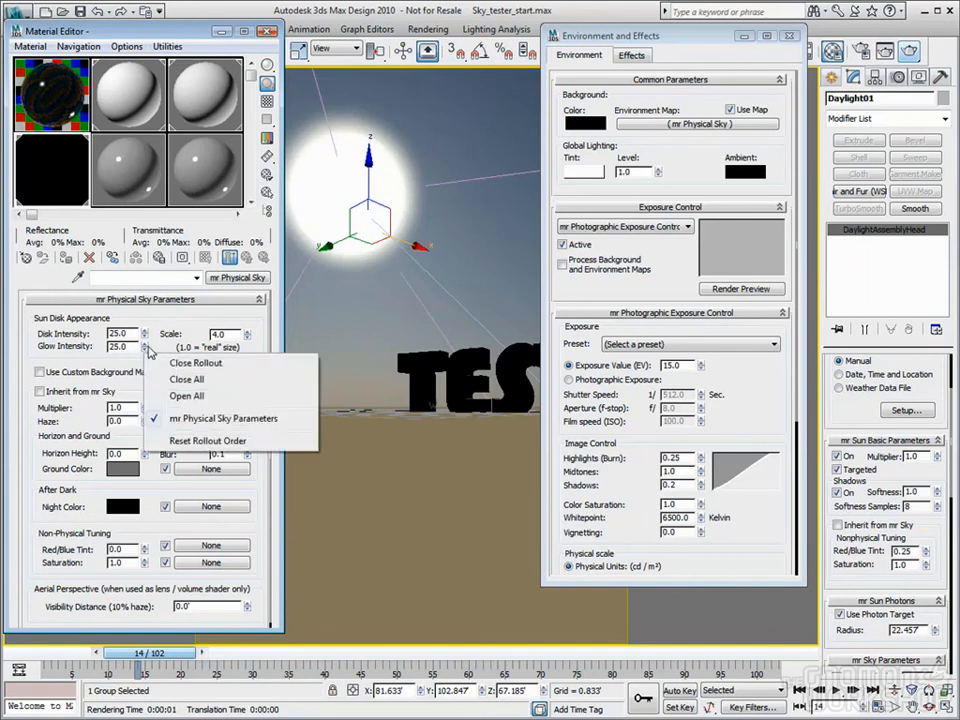
{"action": "right_click", "coordinate": [146, 350]}
{"action": "left_click_drag", "start_coordinate": [146, 348], "coordinate": [146, 254]}
{"action": "left_click_drag", "start_coordinate": [139, 347], "coordinate": [77, 347]}
{"action": "type", "text": "1"}
{"action": "key", "text": "Return"}
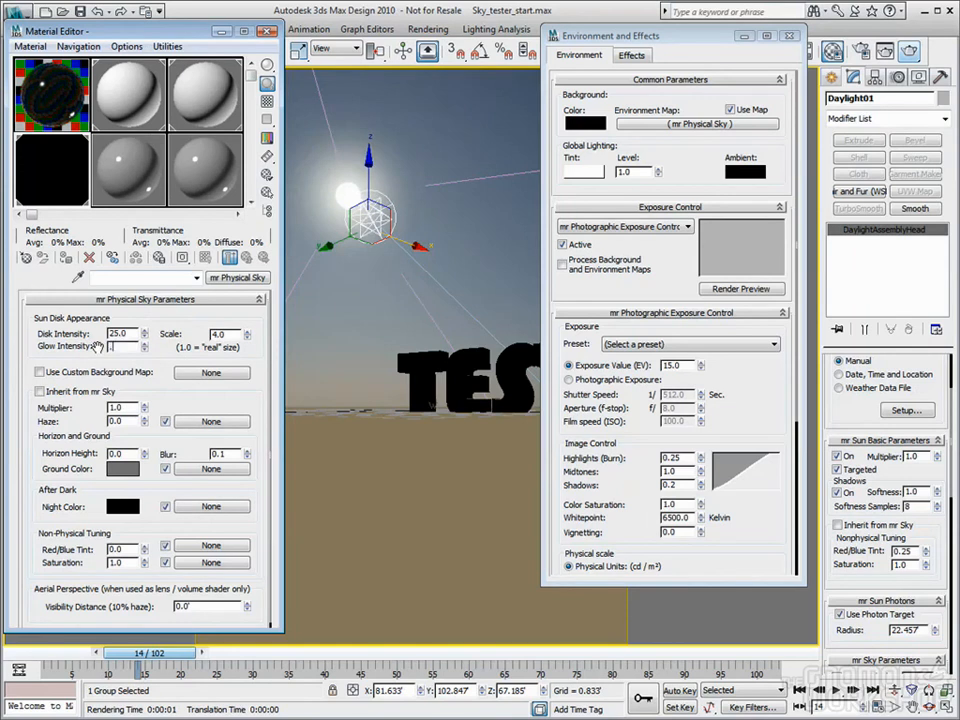
{"action": "type", "text": "0.5"}
{"action": "key", "text": "Return"}
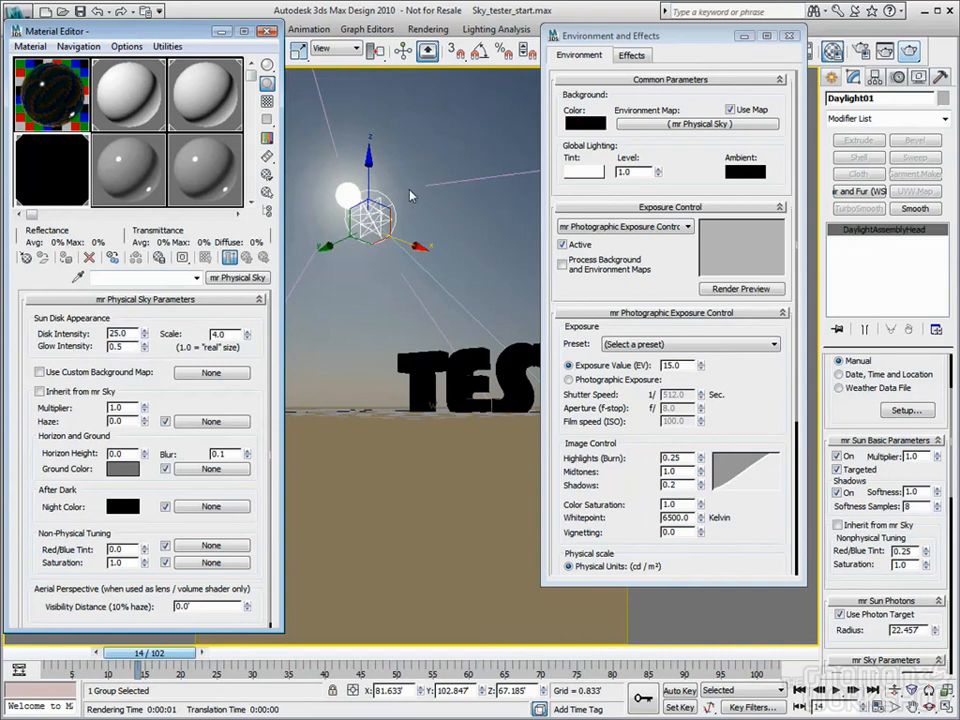
Reset and set the sun Disk Intensity to 0.5
{"action": "right_click", "coordinate": [145, 337]}
{"action": "left_click_drag", "start_coordinate": [145, 336], "coordinate": [108, 248]}
{"action": "type", "text": "0.5"}
{"action": "key", "text": "Tab"}
Render Camera01 and read the rendered sun's pixel values
{"action": "left_click", "coordinate": [909, 51]}
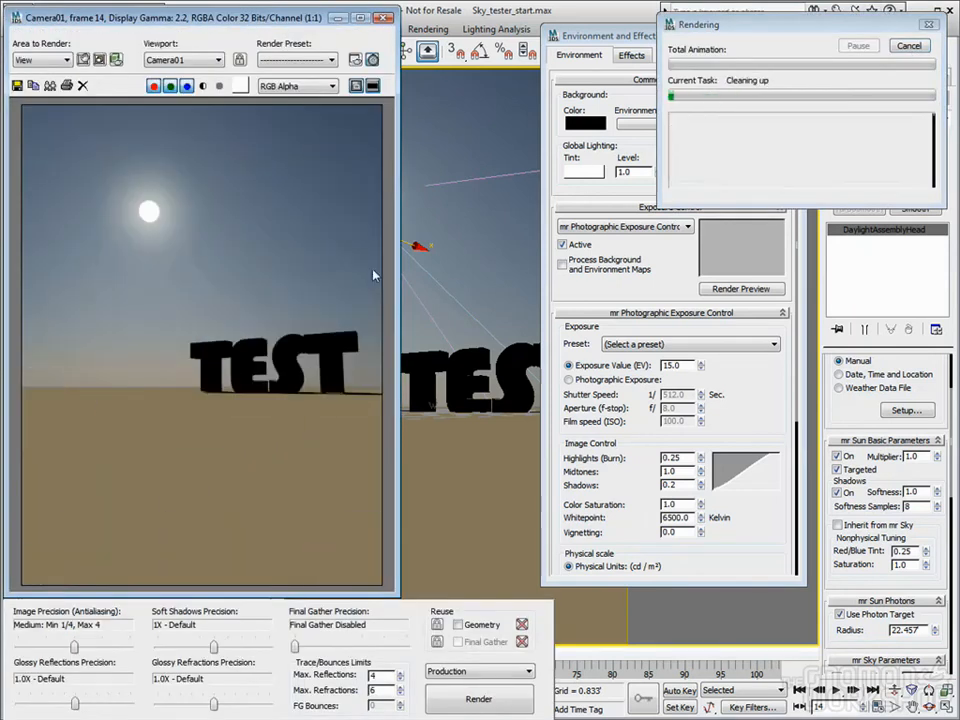
{"action": "left_click", "coordinate": [150, 207]}
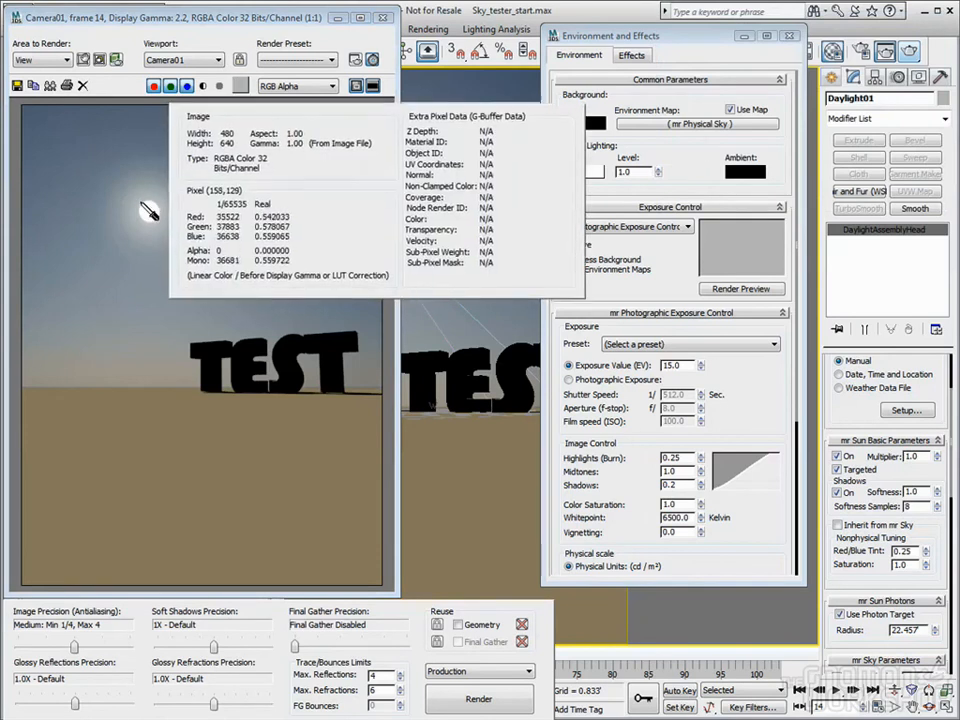
{"action": "left_click_drag", "start_coordinate": [150, 207], "coordinate": [151, 209]}
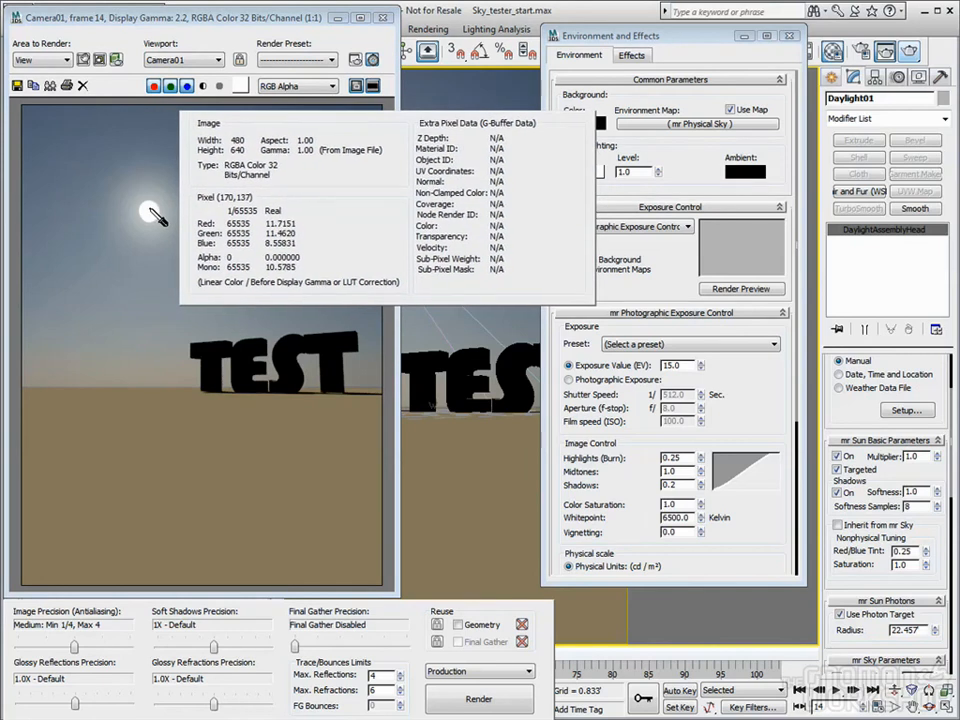
{"action": "left_click_drag", "start_coordinate": [151, 209], "coordinate": [151, 209]}
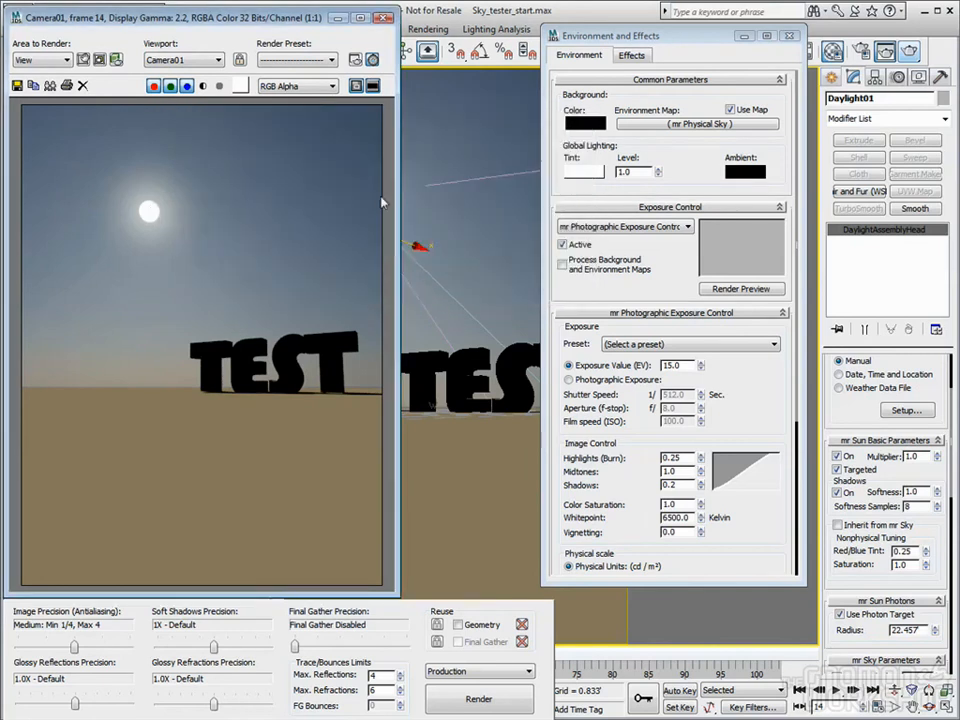
{"action": "key", "text": "F10"}
Switch the Frame Buffer Type to Integer (16 bits), render, and inspect sun pixels
{"action": "left_click", "coordinate": [507, 51]}
{"action": "left_click", "coordinate": [478, 336]}
{"action": "left_click", "coordinate": [512, 347]}
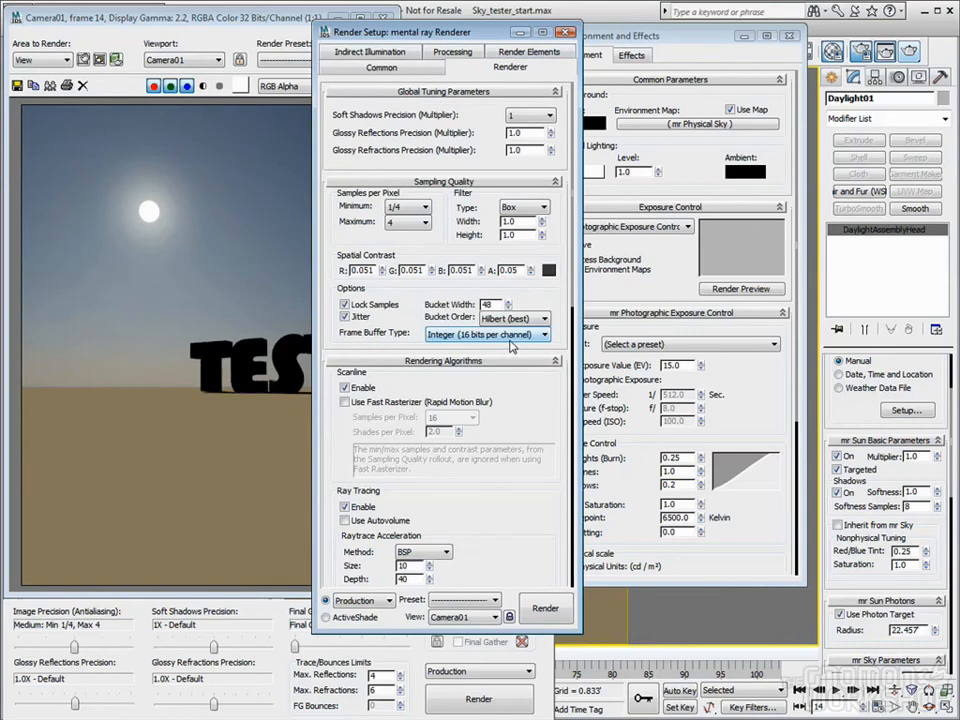
{"action": "left_click", "coordinate": [910, 48]}
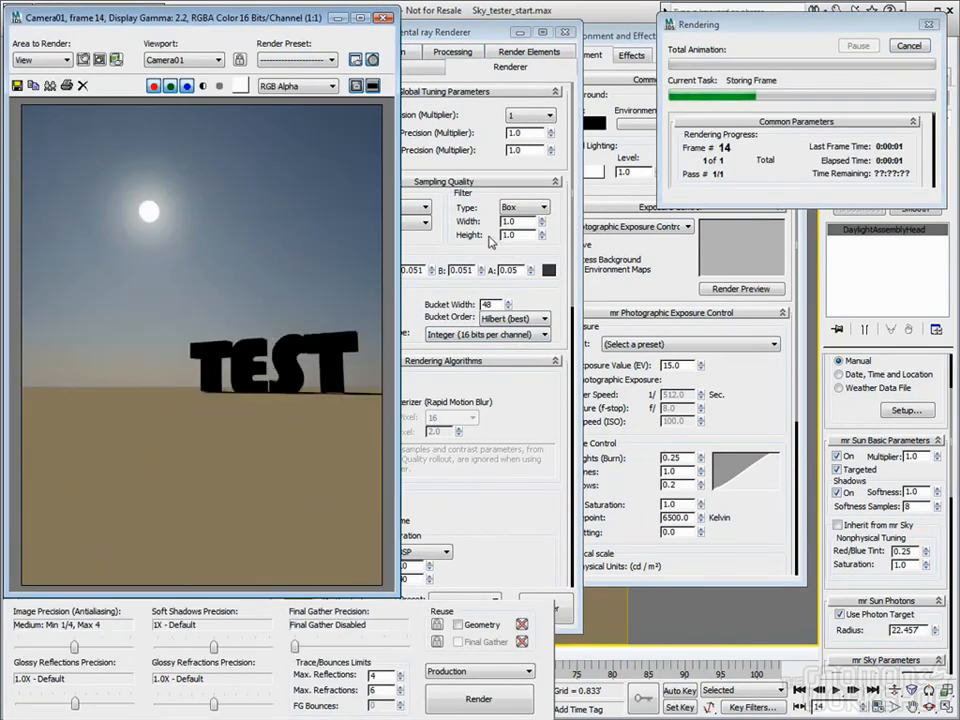
{"action": "right_click_drag", "start_coordinate": [177, 215], "coordinate": [152, 215]}
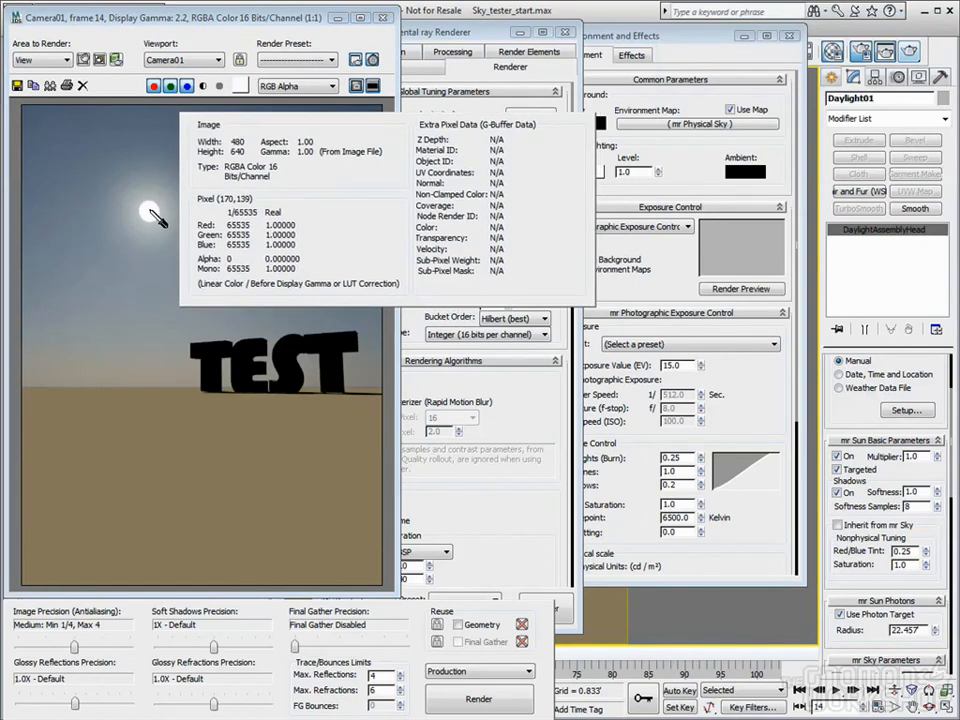
{"action": "right_click_drag", "start_coordinate": [153, 213], "coordinate": [153, 213]}
Return to Floating-Point (32 bits), re-render, and confirm sun pixels exceed 1.0
{"action": "left_click", "coordinate": [540, 334]}
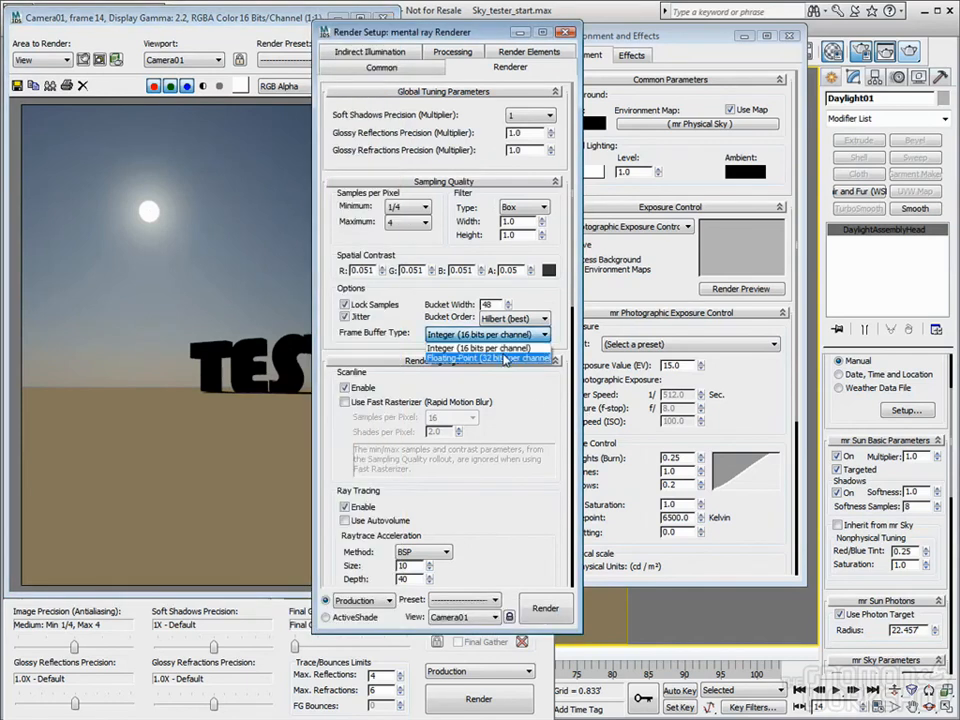
{"action": "left_click", "coordinate": [505, 358]}
{"action": "left_click", "coordinate": [907, 54]}
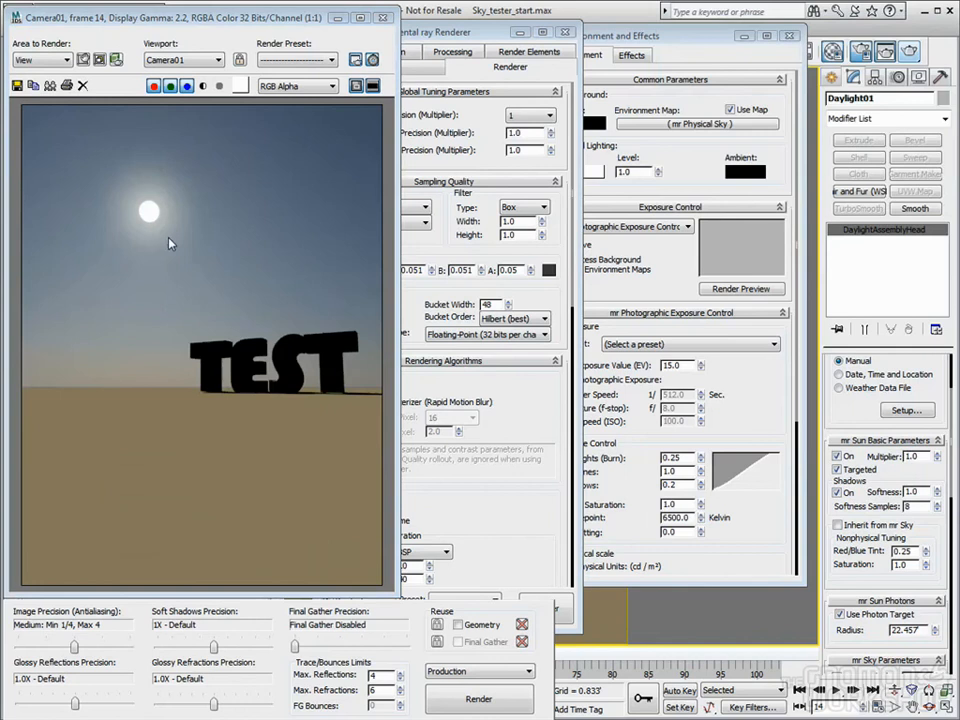
{"action": "mouse_move", "coordinate": [158, 221]}
{"action": "right_mouse_down"}
{"action": "mouse_move", "coordinate": [144, 202]}
{"action": "mouse_move", "coordinate": [148, 209]}
{"action": "right_mouse_up"}
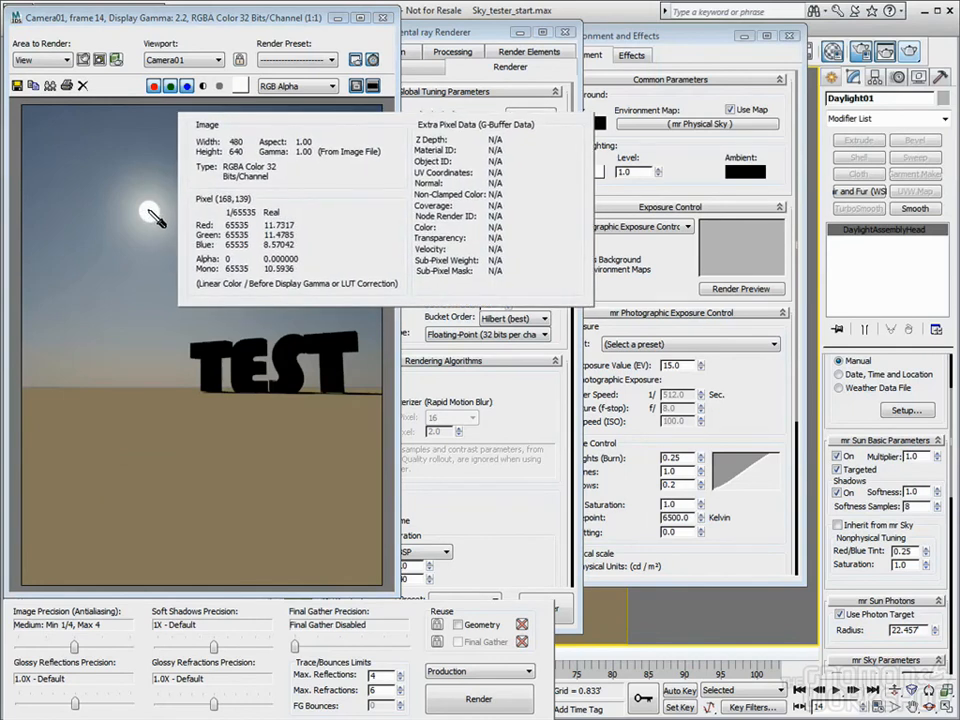
{"action": "right_click_drag", "start_coordinate": [148, 210], "coordinate": [152, 213]}
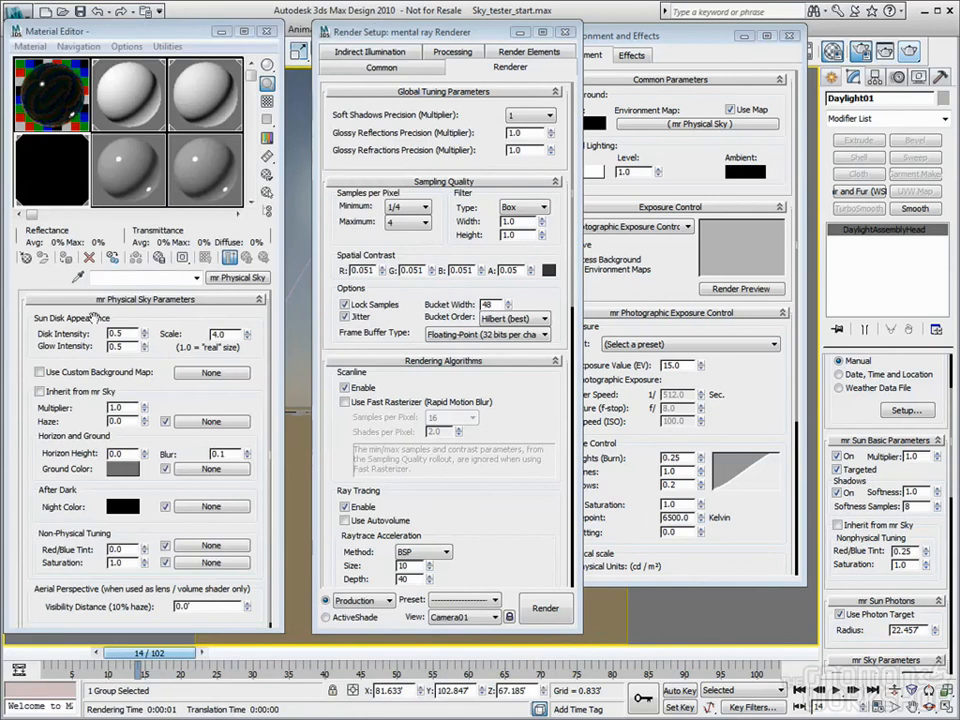
Set Disk Intensity to 20, render, and read the sun's pixel values
{"action": "left_click_drag", "start_coordinate": [146, 334], "coordinate": [147, 30]}
{"action": "left_click_drag", "start_coordinate": [130, 334], "coordinate": [95, 329]}
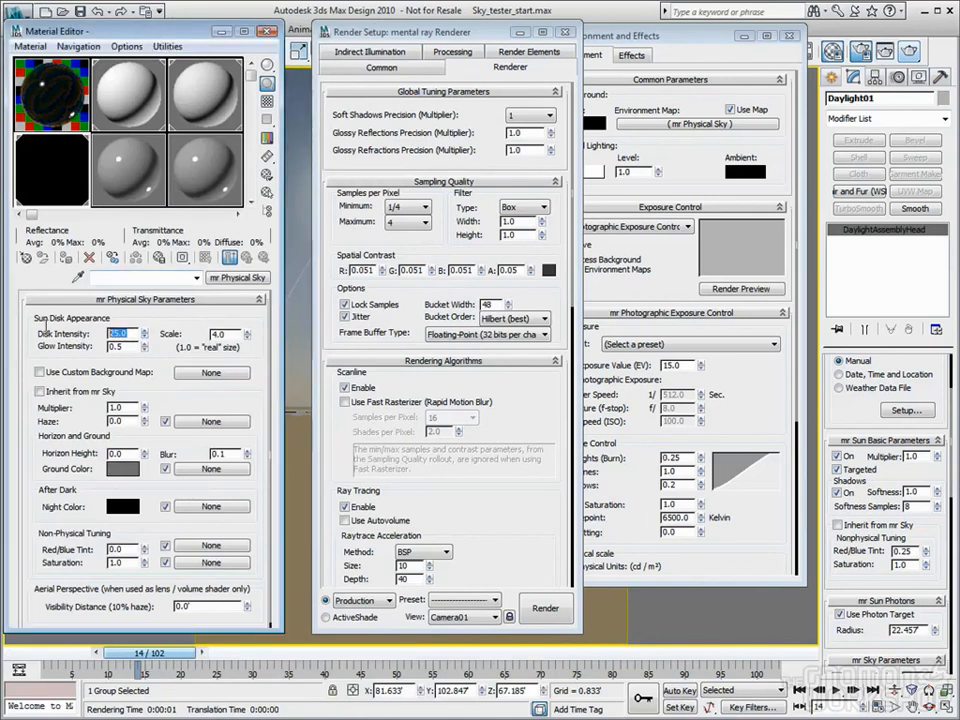
{"action": "type", "text": "20"}
{"action": "key", "text": "Return"}
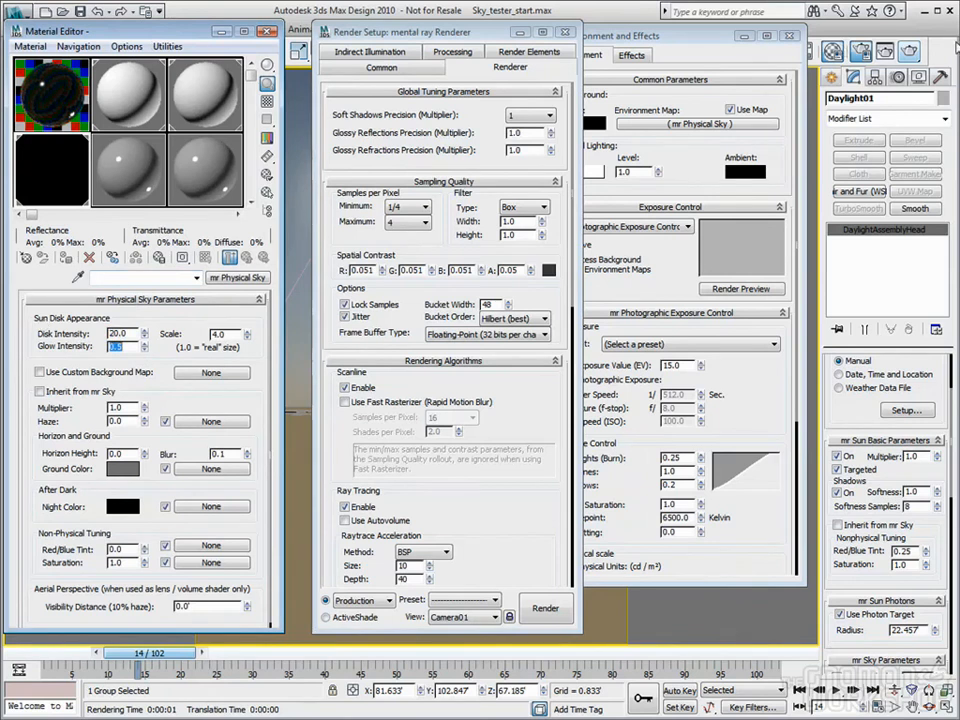
{"action": "left_click", "coordinate": [908, 52]}
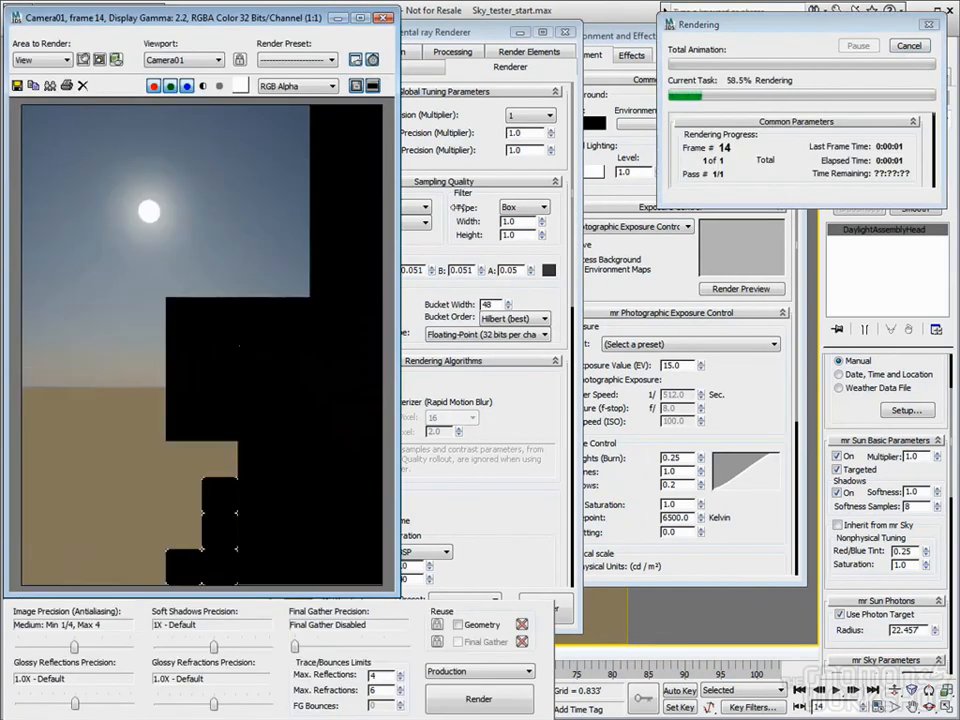
{"action": "right_click_drag", "start_coordinate": [212, 241], "coordinate": [148, 210]}
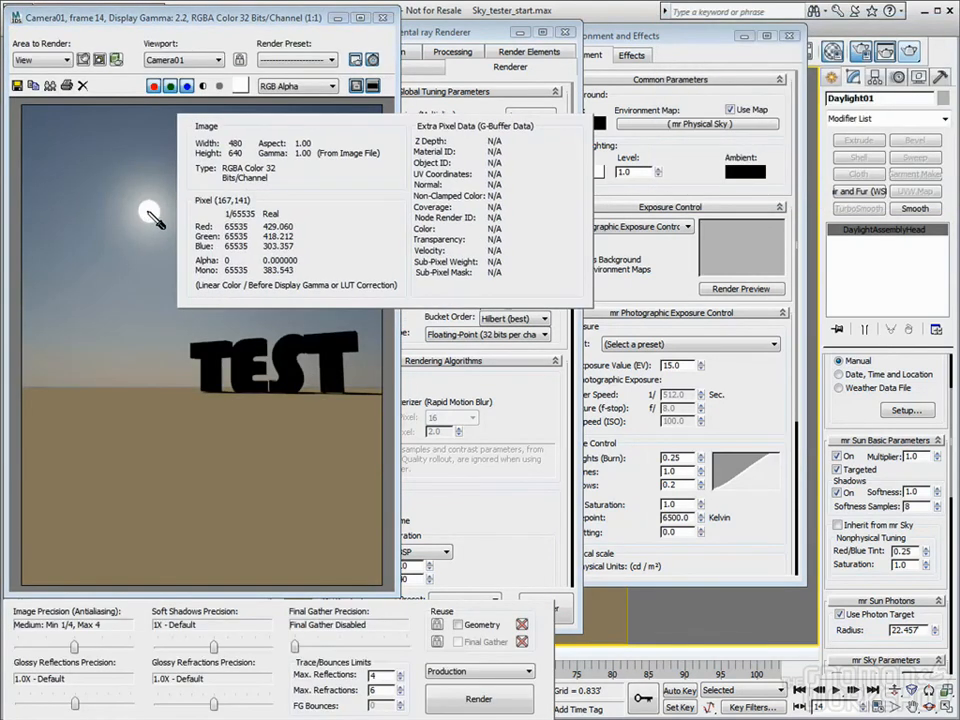
{"action": "right_click_drag", "start_coordinate": [148, 212], "coordinate": [145, 214]}
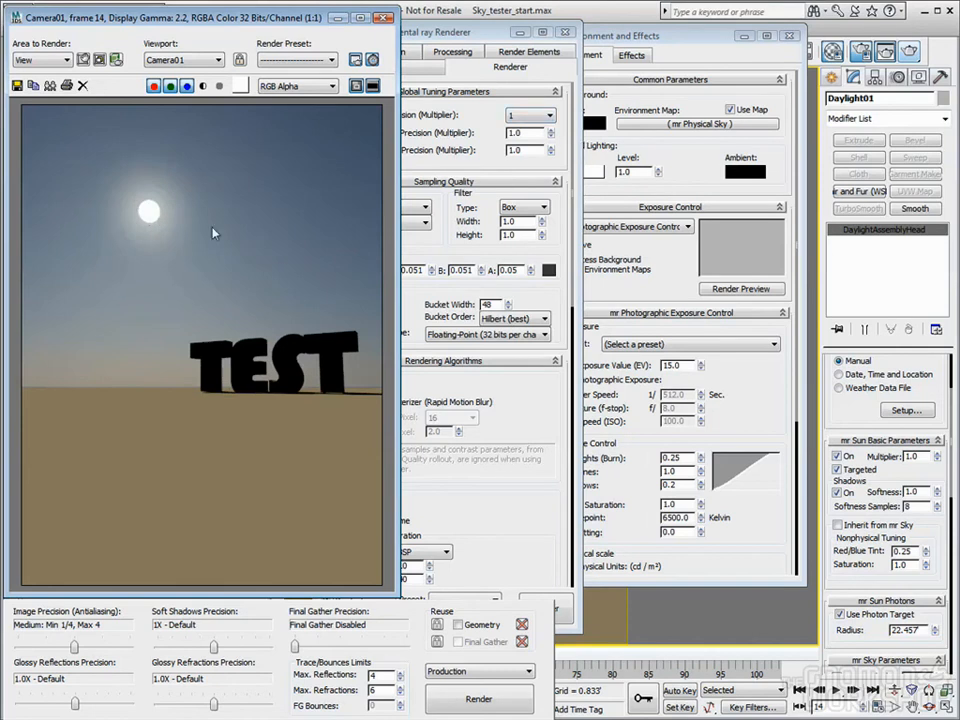
{"action": "right_click_drag", "start_coordinate": [163, 208], "coordinate": [155, 212]}
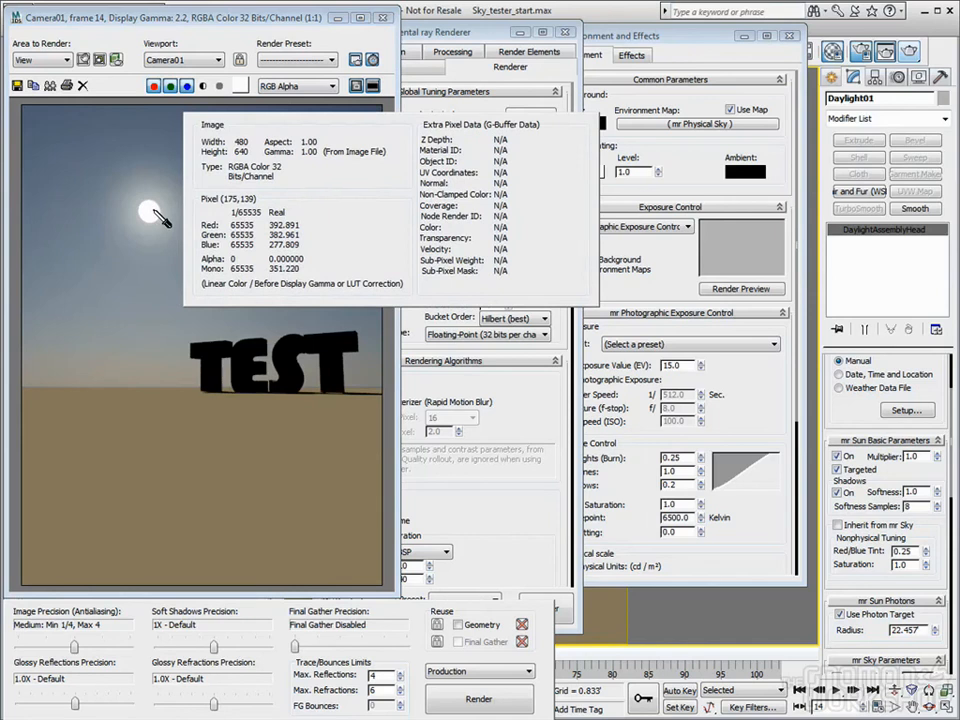
{"action": "right_click_drag", "start_coordinate": [155, 213], "coordinate": [154, 212]}
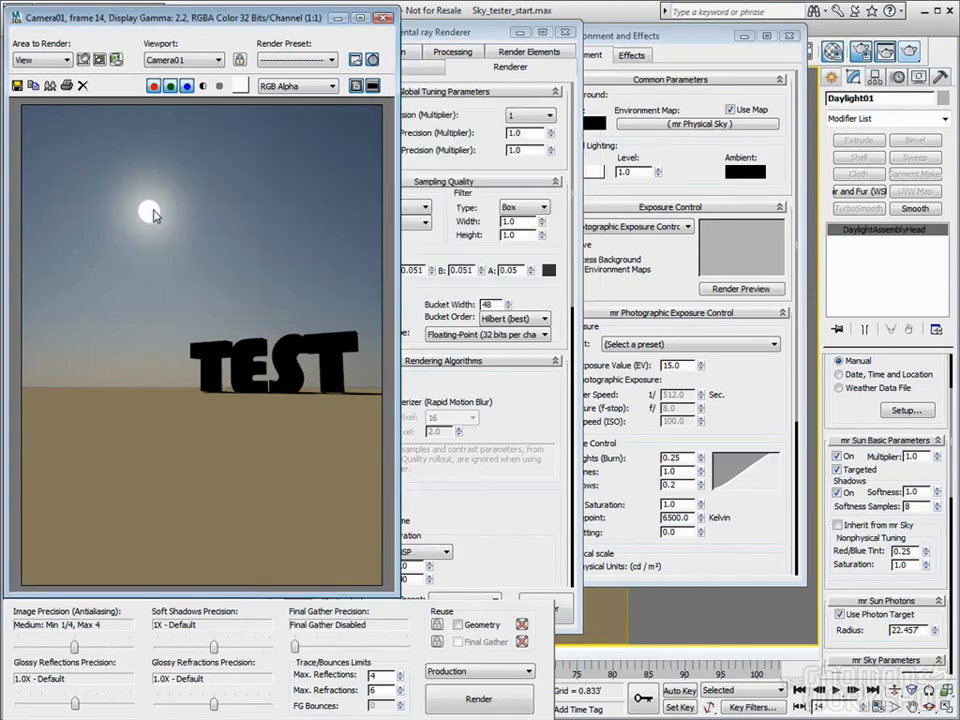
Set both Disk Intensity and Glow Intensity back to 1.0 and close Render Setup
{"action": "left_click", "coordinate": [386, 18]}
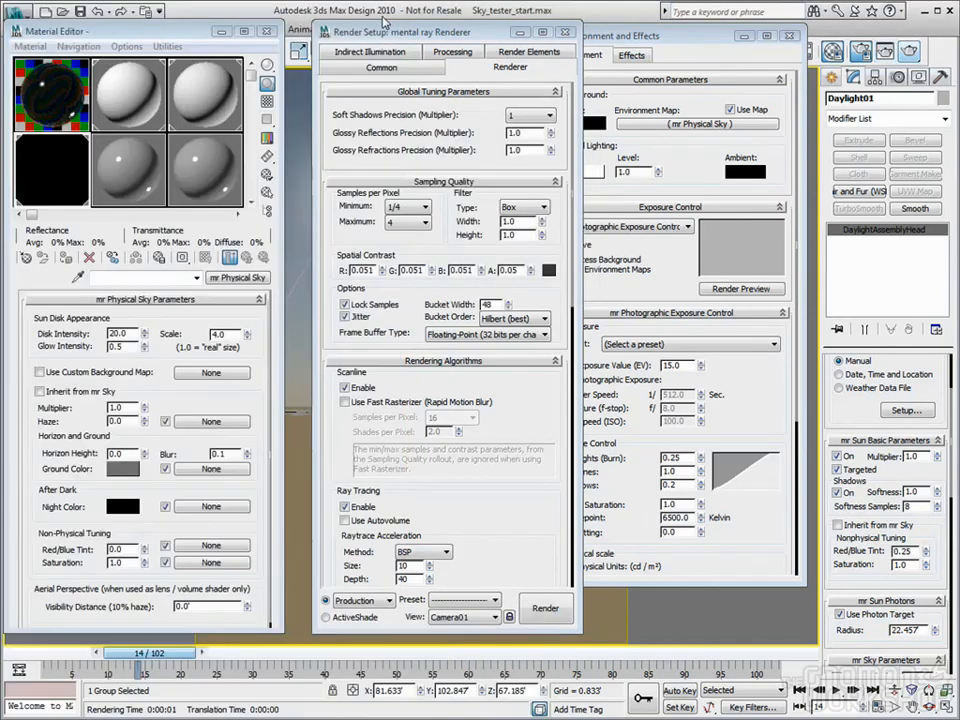
{"action": "left_click", "coordinate": [103, 333]}
{"action": "type", "text": "0.25"}
{"action": "key", "text": "Tab"}
{"action": "type", "text": "1"}
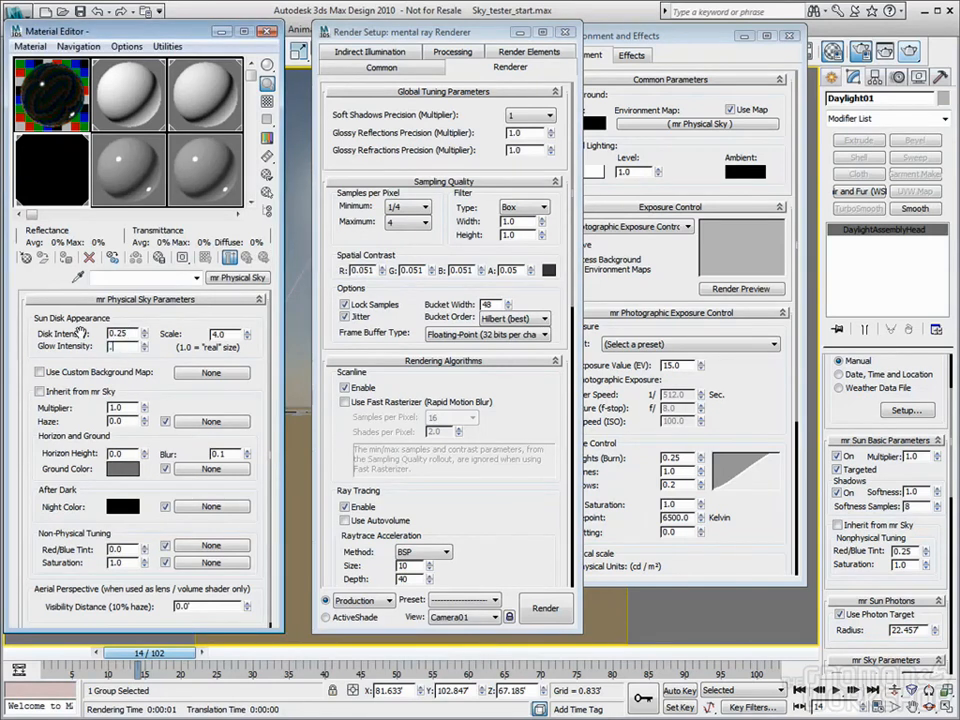
{"action": "key", "text": "Return"}
{"action": "key", "text": "Return"}
{"action": "key", "text": "shift+Tab"}
{"action": "type", "text": "1"}
{"action": "key", "text": "Tab"}
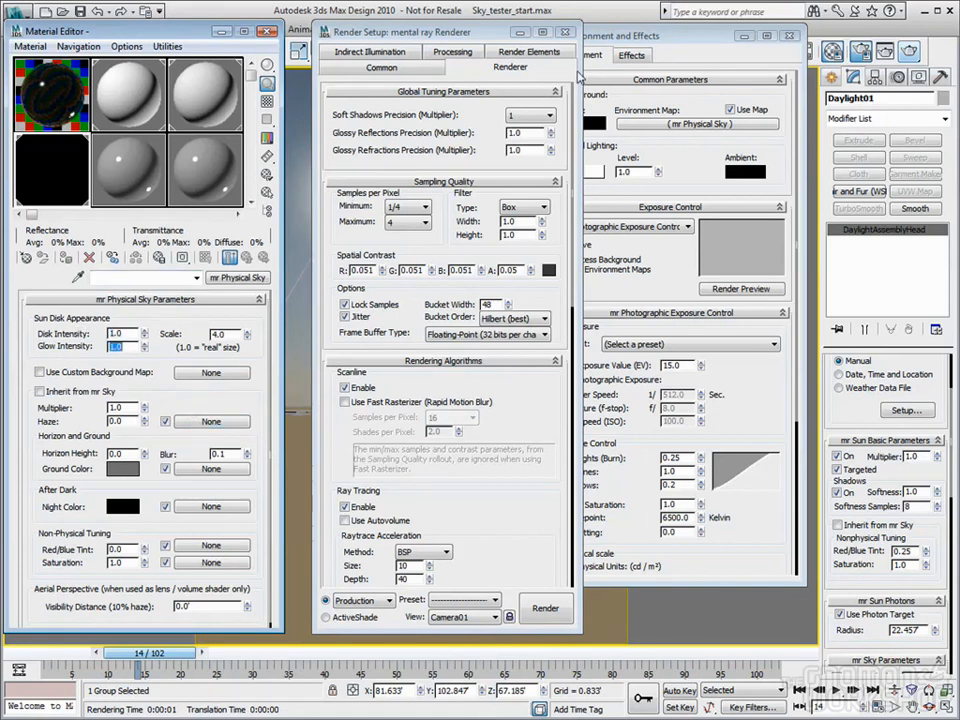
{"action": "left_click", "coordinate": [565, 33]}
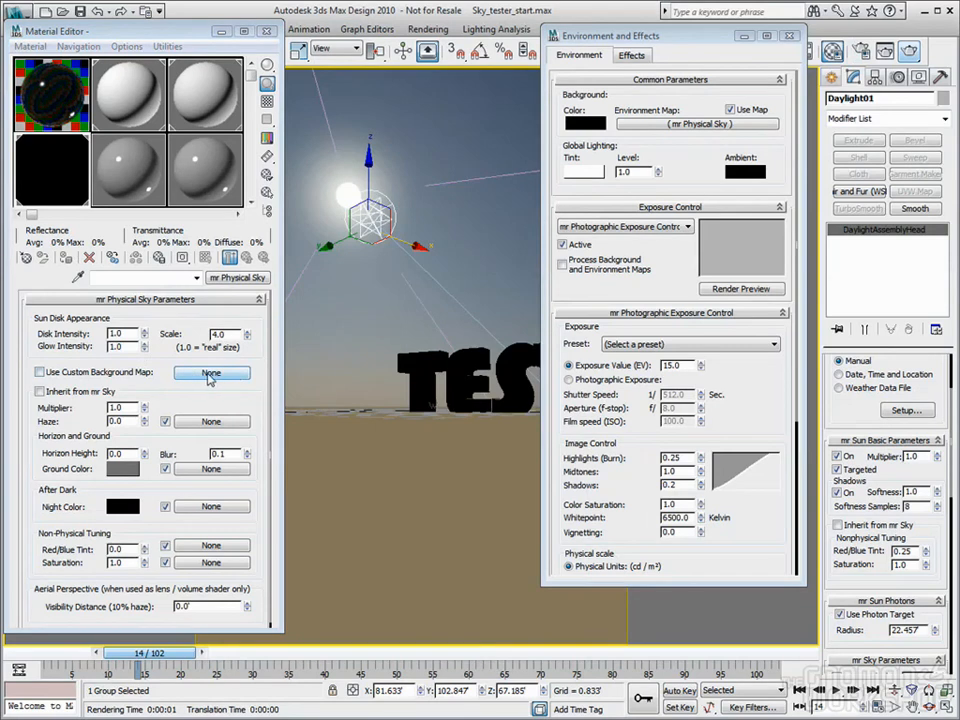
Enable the custom background and assign a Utility Gamma & Gain map to it
{"action": "left_click", "coordinate": [39, 372]}
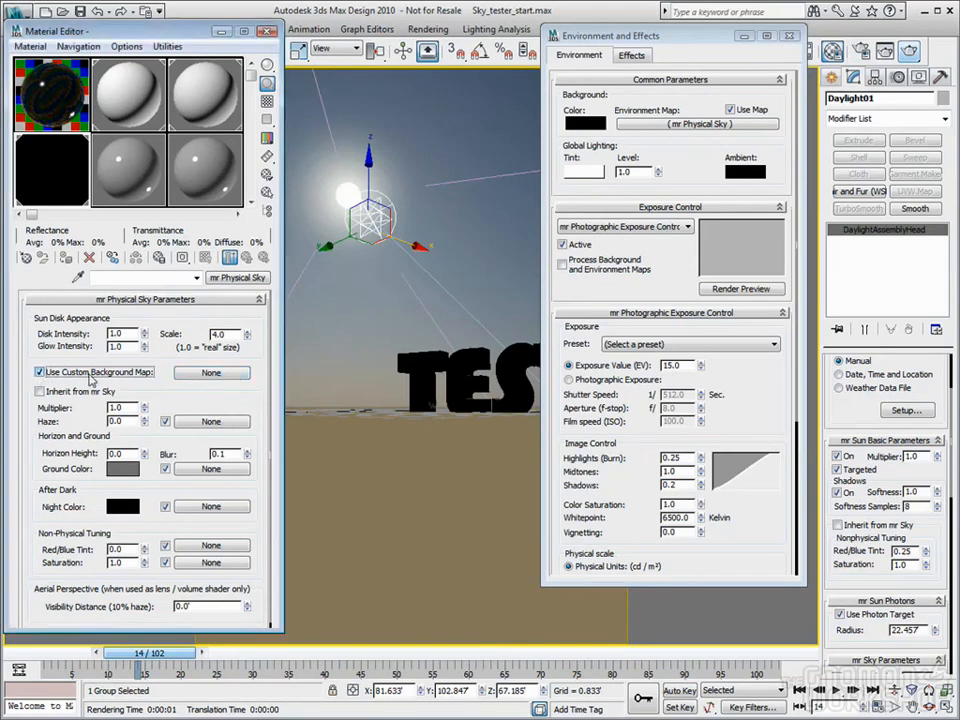
{"action": "left_click", "coordinate": [211, 372]}
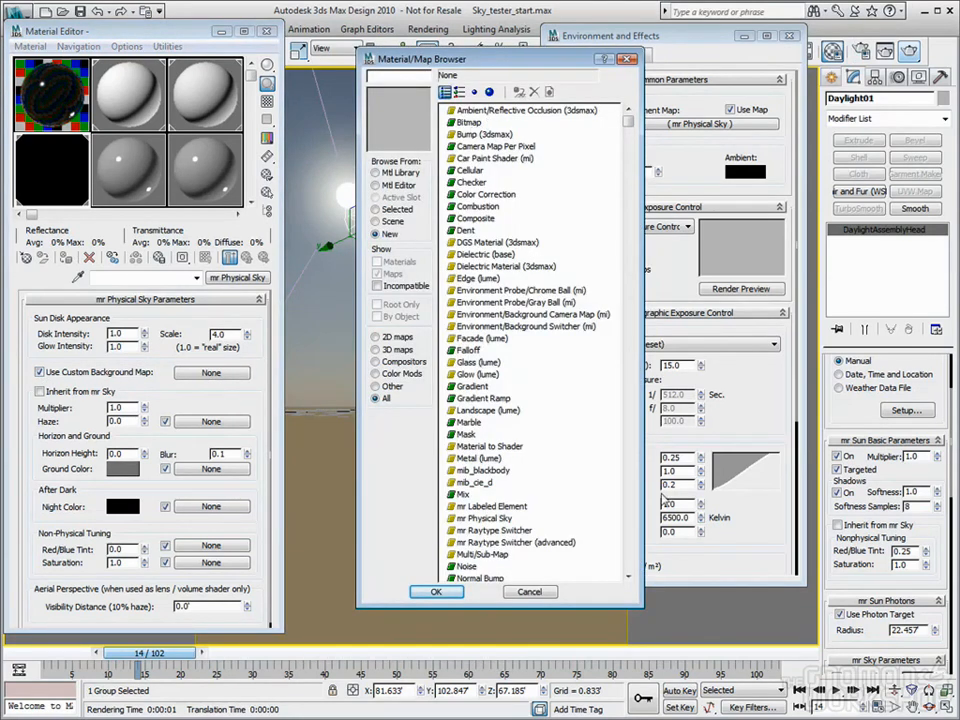
{"action": "scroll", "coordinate": [477, 378], "scroll_direction": "down", "scroll_amount": 12}
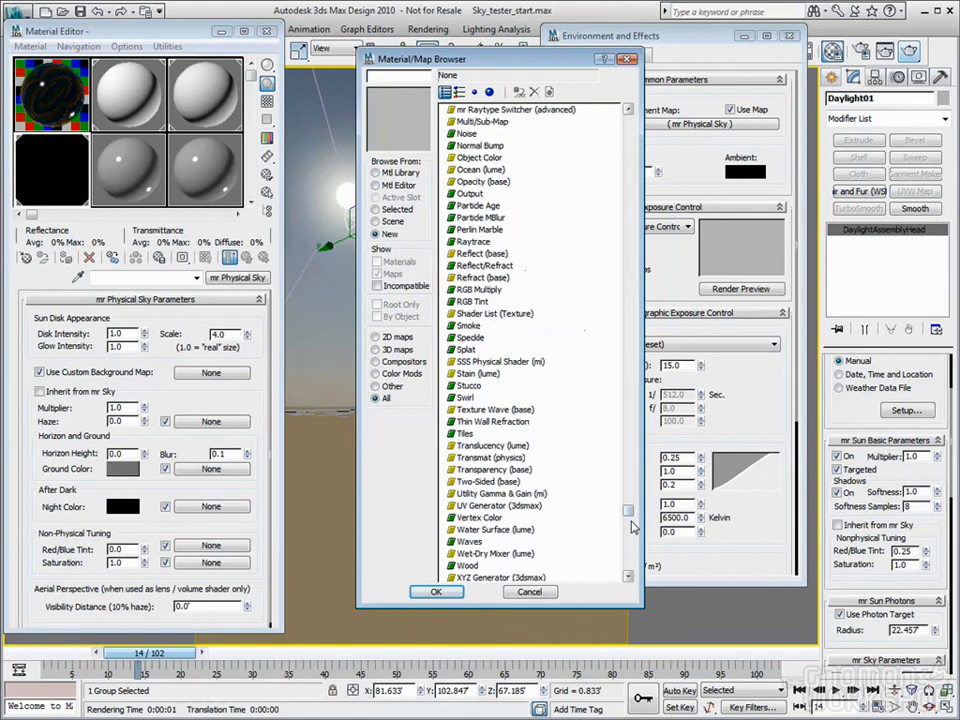
{"action": "double_click", "coordinate": [497, 493]}
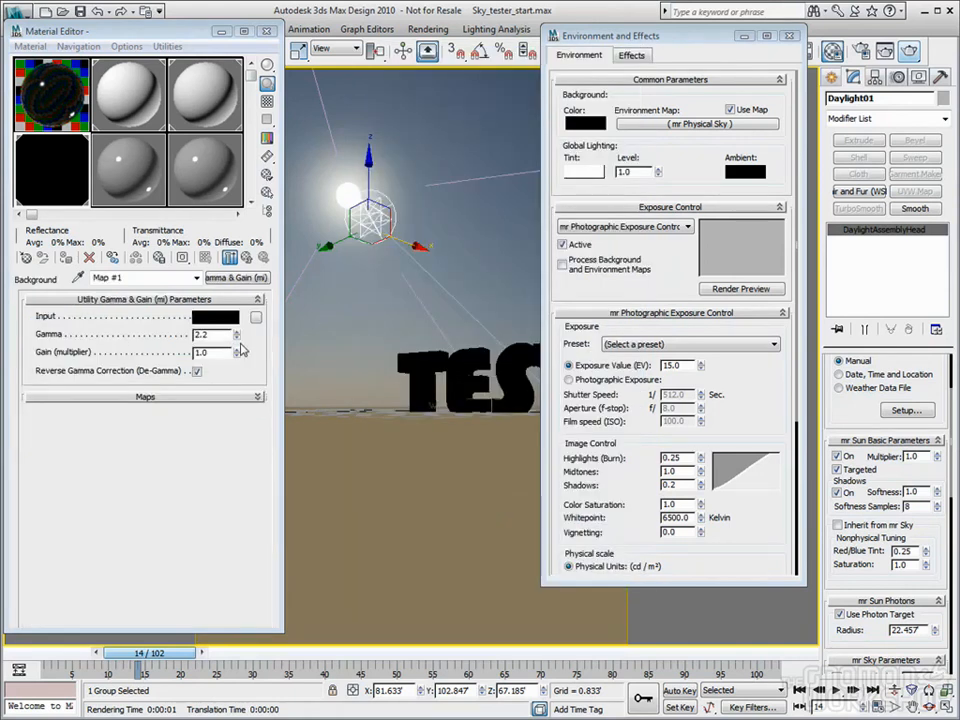
Instance the Gamma & Gain map into a spare sample slot and browse for its Input map
{"action": "left_click_drag", "start_coordinate": [97, 161], "coordinate": [116, 176]}
{"action": "left_click", "coordinate": [112, 374]}
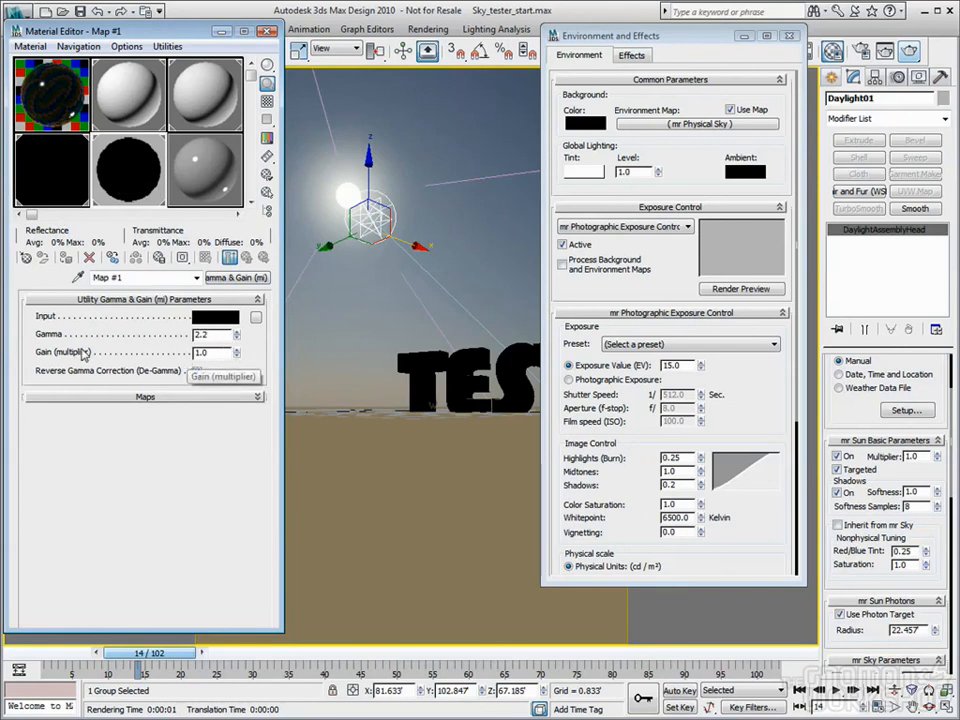
{"action": "left_click", "coordinate": [257, 318]}
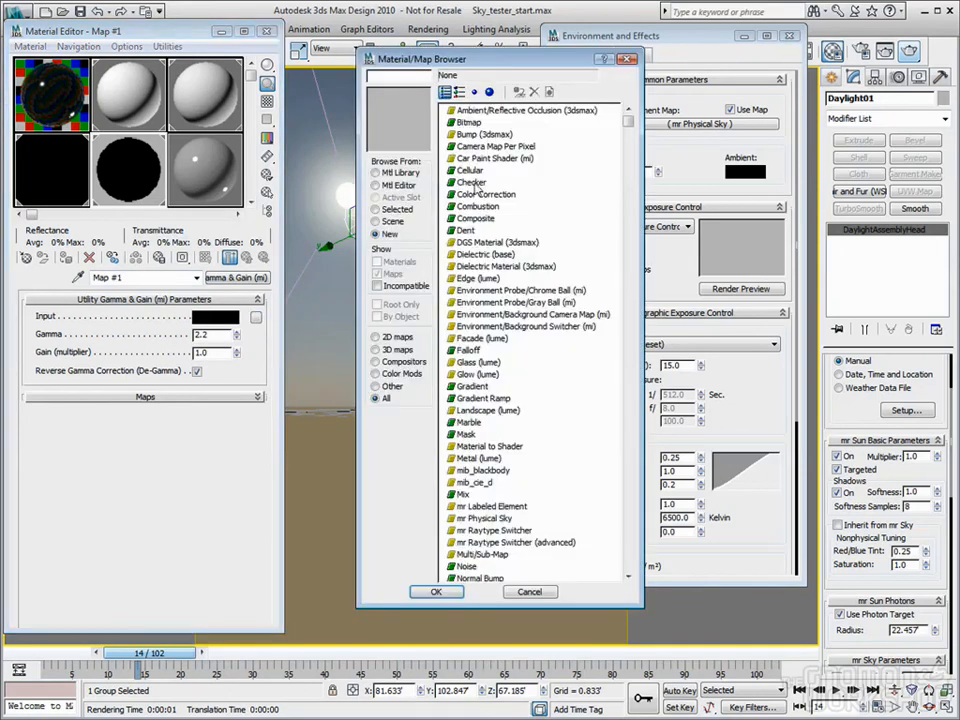
Use a Bitmap loading Vue_sky_001.hdr from JP_HDRI as the Gamma & Gain input
{"action": "double_click", "coordinate": [470, 122]}
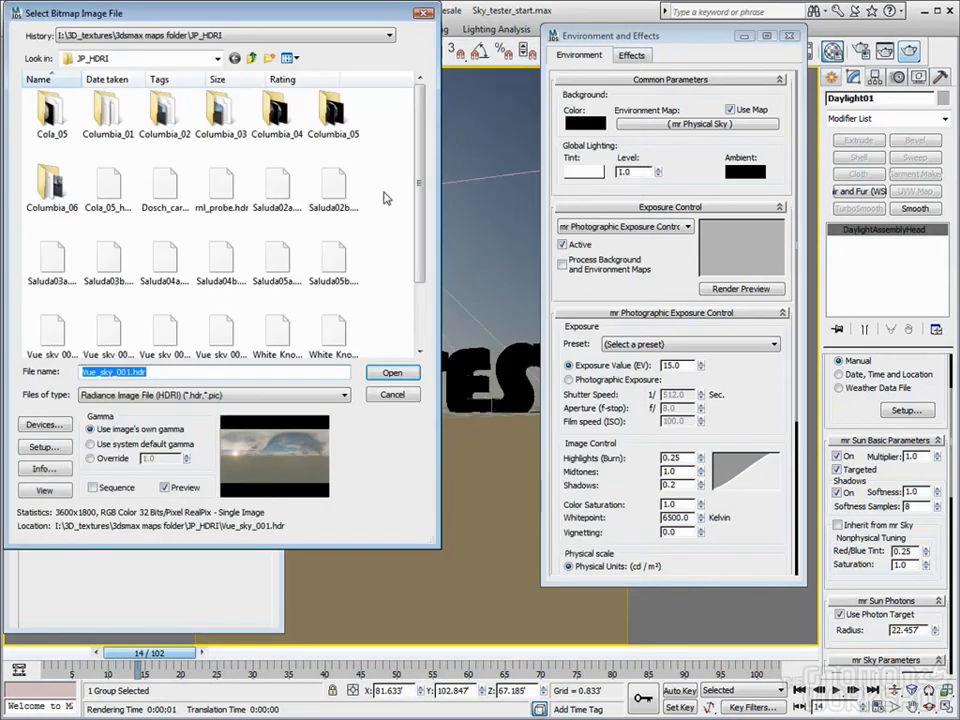
{"action": "left_click", "coordinate": [390, 373]}
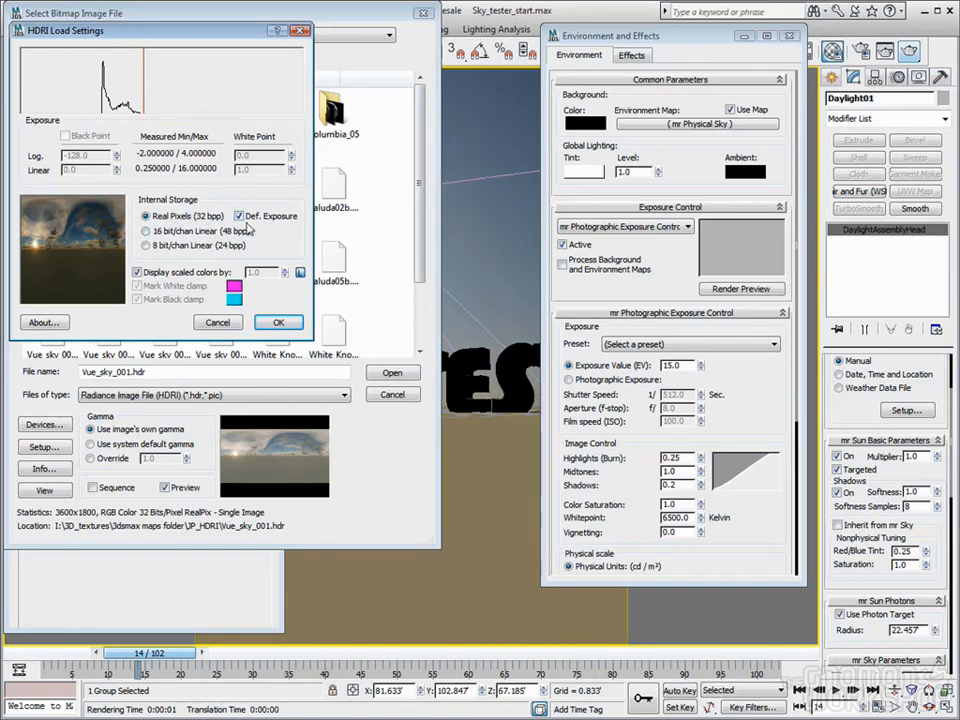
{"action": "left_click", "coordinate": [277, 322]}
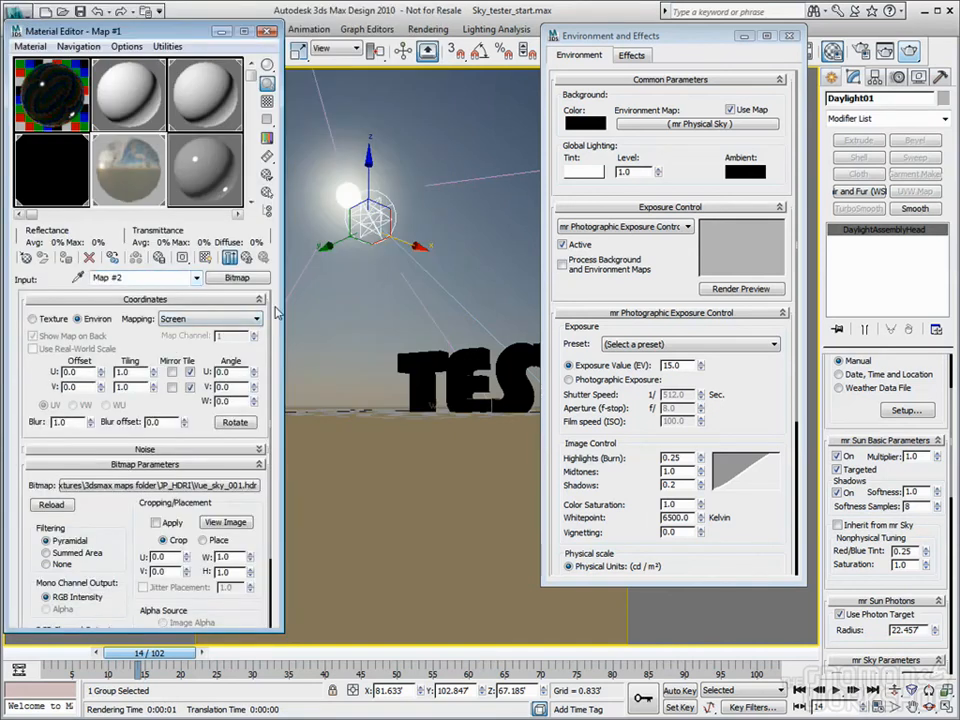
Map the HDRI as Spherical Environment and set the Gamma & Gain gamma to 1.0
{"action": "left_click", "coordinate": [236, 320]}
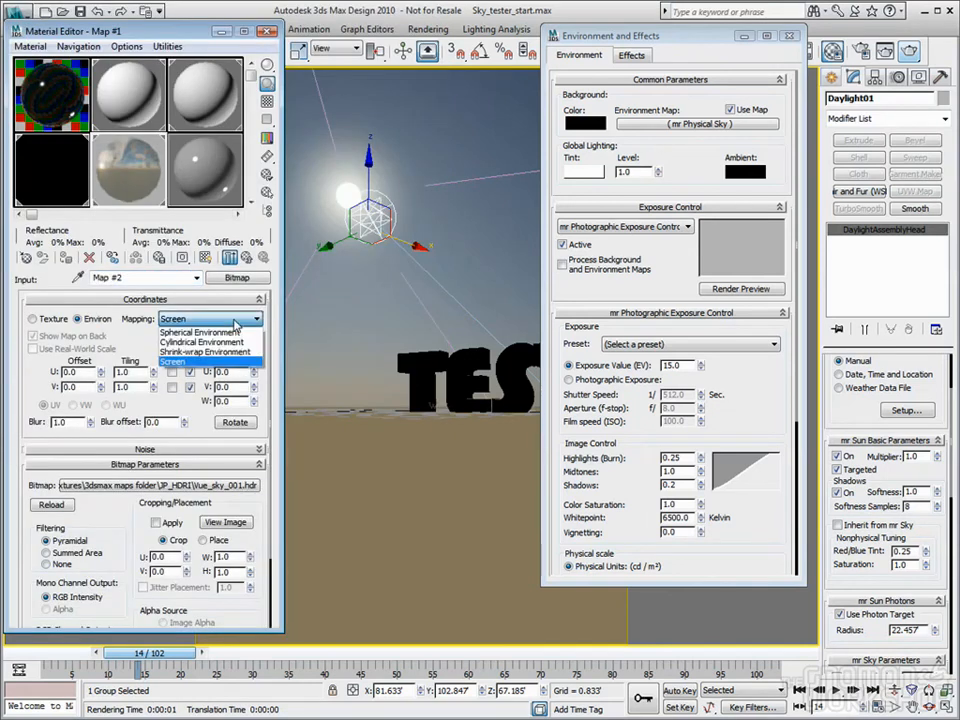
{"action": "left_click", "coordinate": [200, 331]}
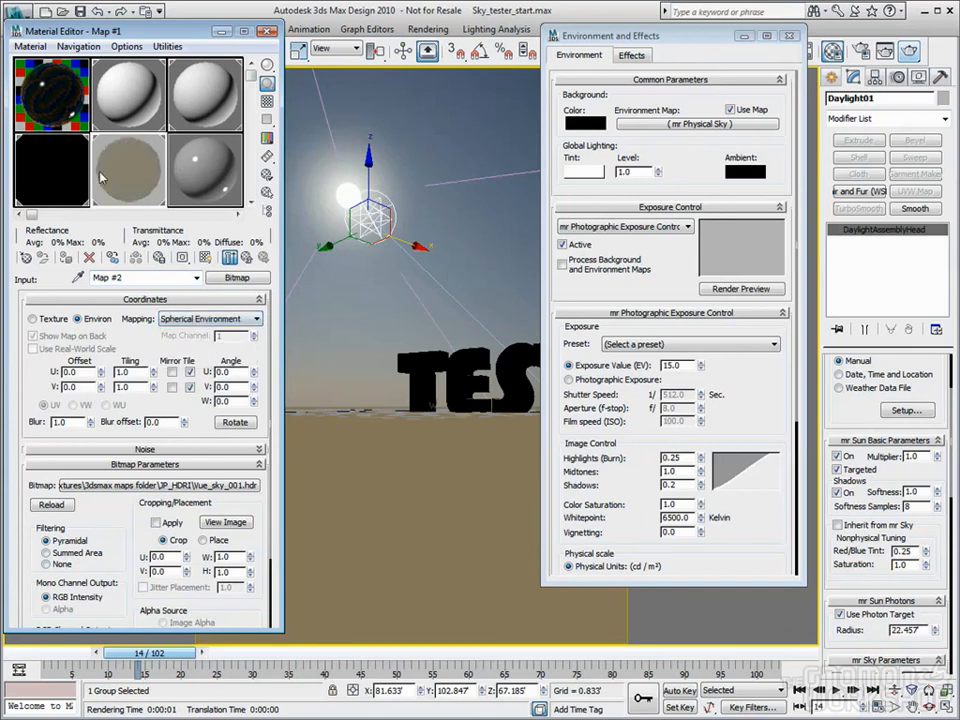
{"action": "left_click", "coordinate": [247, 258]}
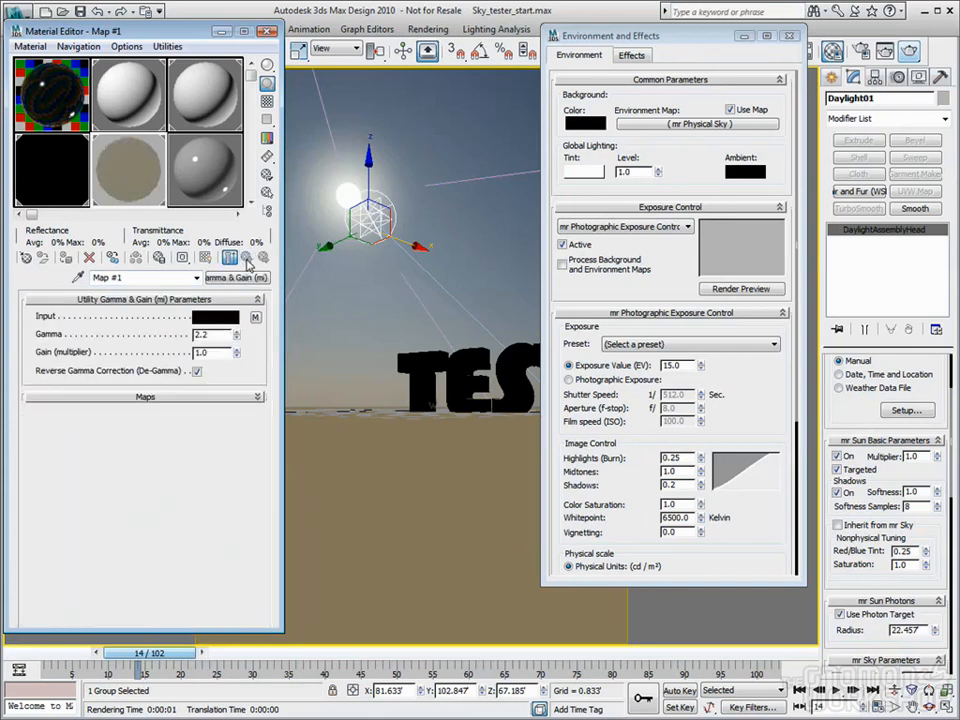
{"action": "double_click", "coordinate": [221, 333]}
{"action": "type", "text": "1"}
{"action": "key", "text": "Tab"}
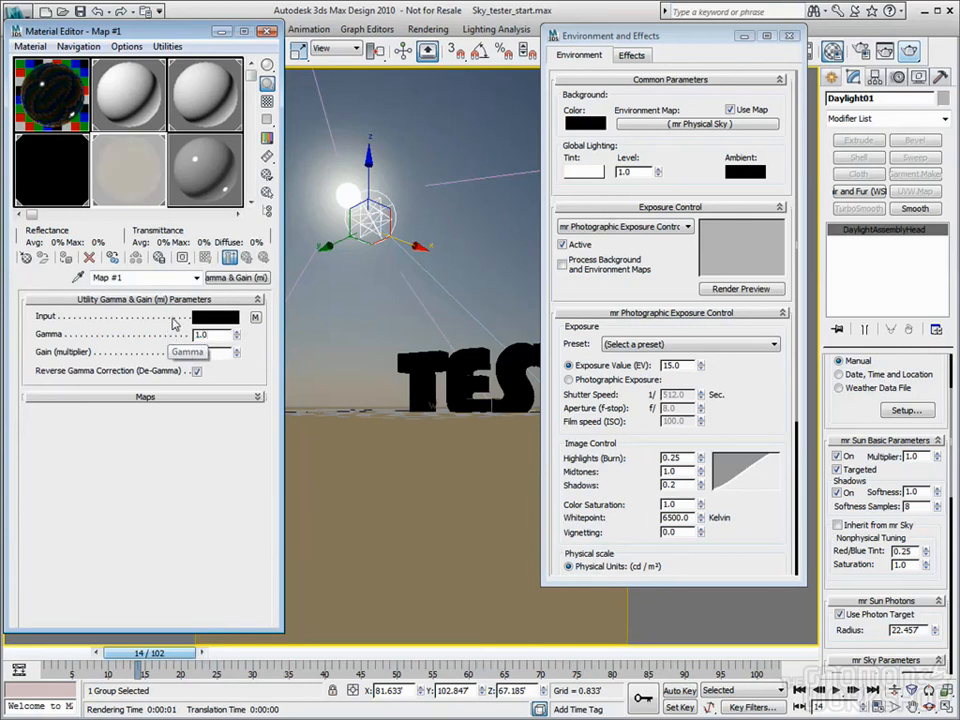
Show the mr Physical Sky settings and render the camera view
{"action": "left_click", "coordinate": [675, 49]}
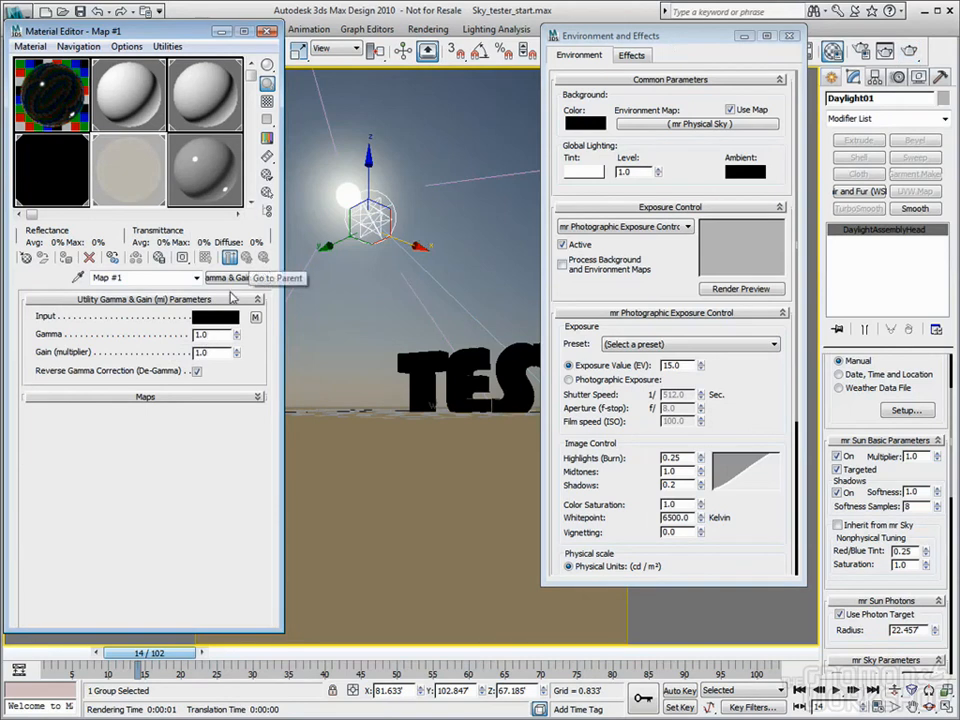
{"action": "left_click", "coordinate": [50, 94]}
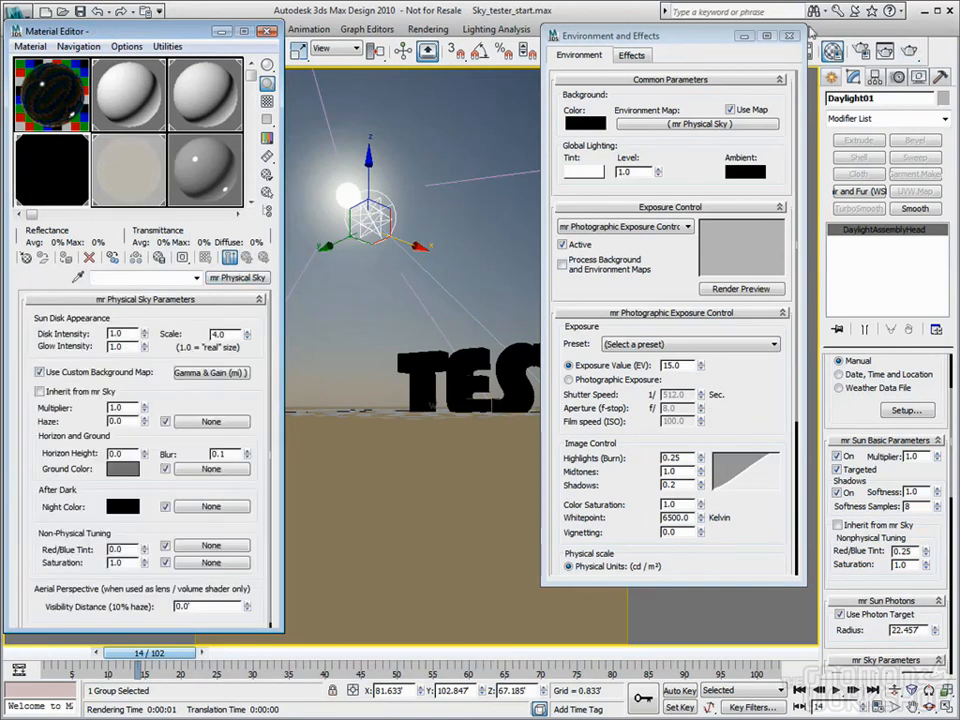
{"action": "key", "text": "shift+q"}
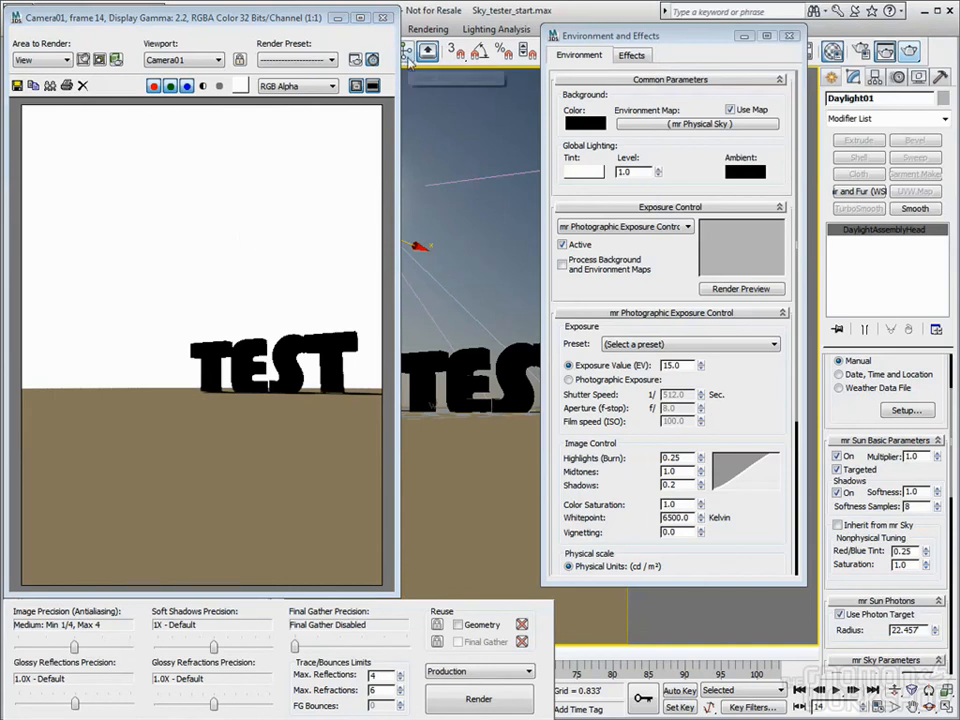
Turn on Process Background and Environment Maps in Exposure Control and re-render the camera view
{"action": "left_click", "coordinate": [562, 265]}
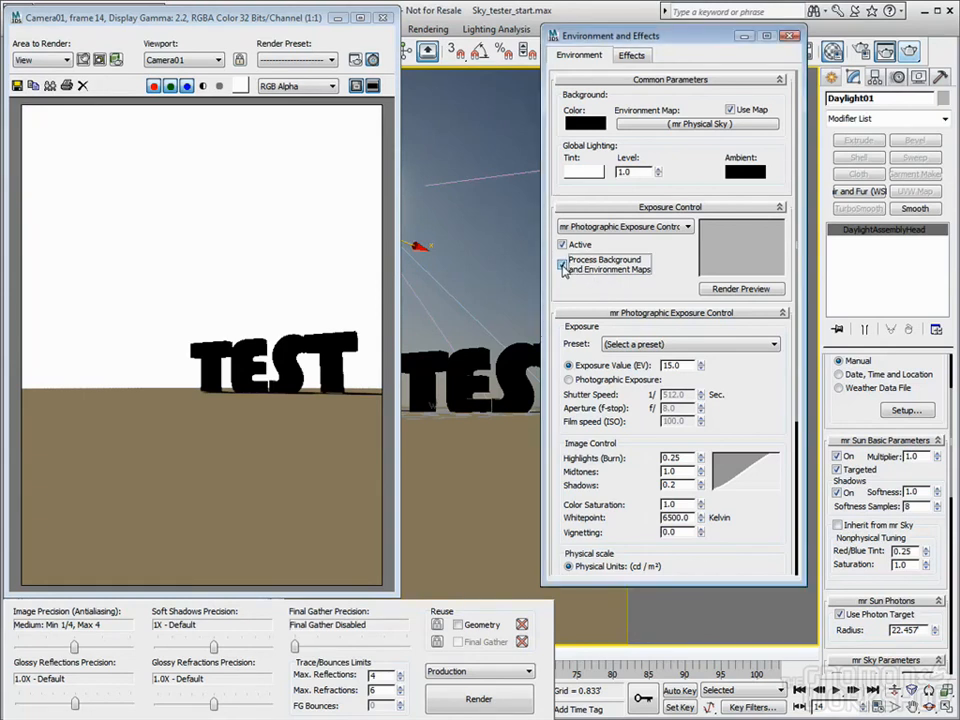
{"action": "left_click", "coordinate": [909, 52]}
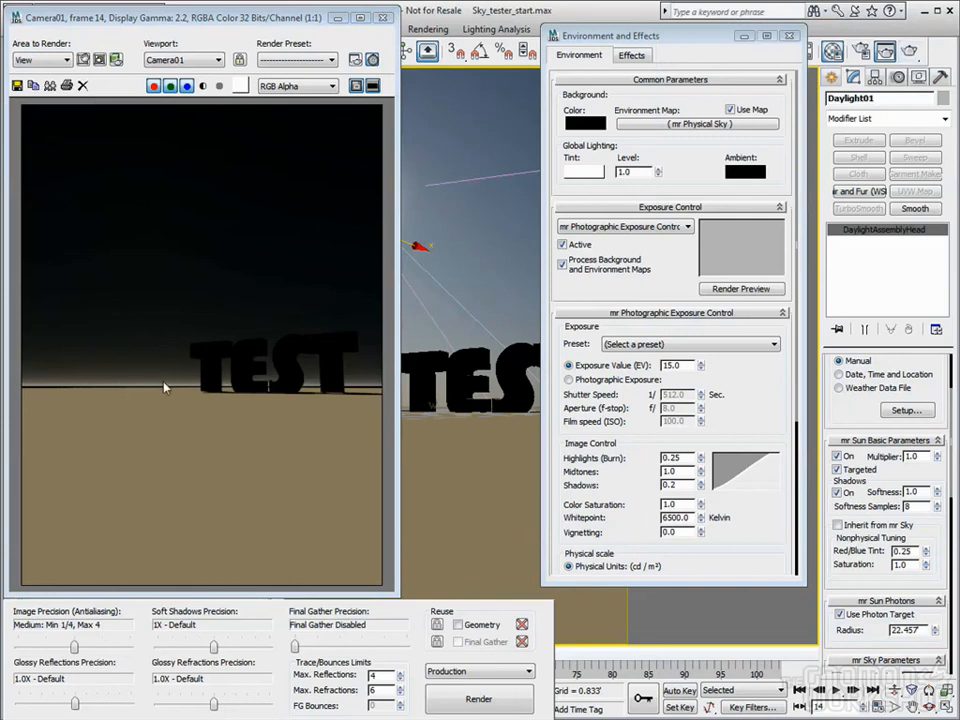
Close the render window and review the Gamma & Gain and mr Physical Sky sample slots
{"action": "left_click", "coordinate": [383, 20]}
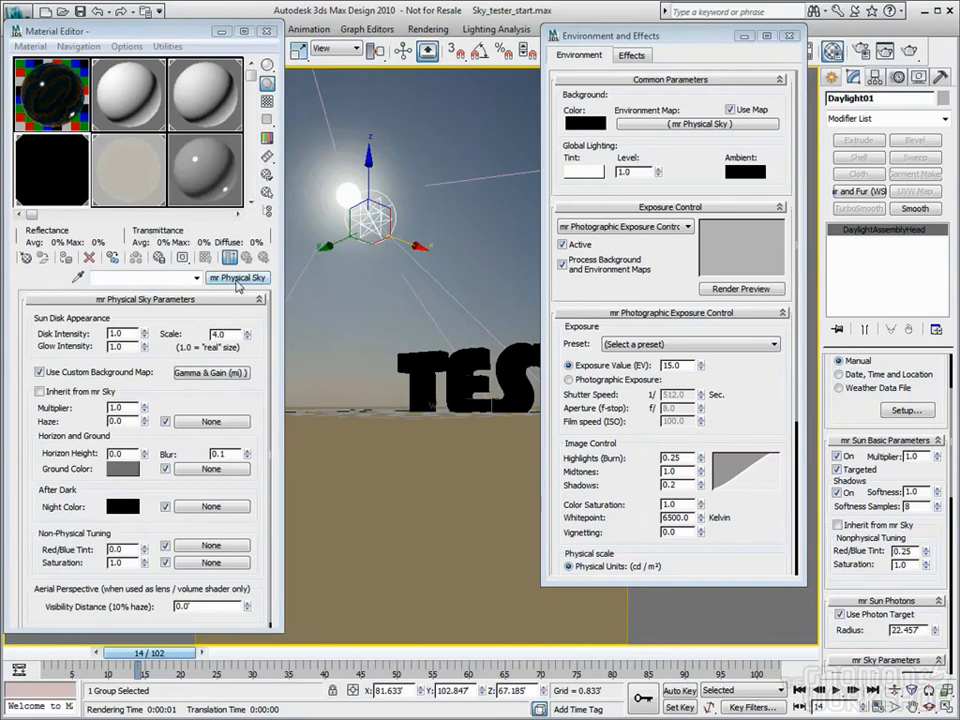
{"action": "left_click", "coordinate": [121, 162]}
{"action": "left_click", "coordinate": [46, 167]}
{"action": "left_click", "coordinate": [151, 173]}
{"action": "left_click", "coordinate": [129, 173]}
Check the HDRI bitmap input, then render the camera view with the plain mr Physical Sky
{"action": "left_click", "coordinate": [254, 318]}
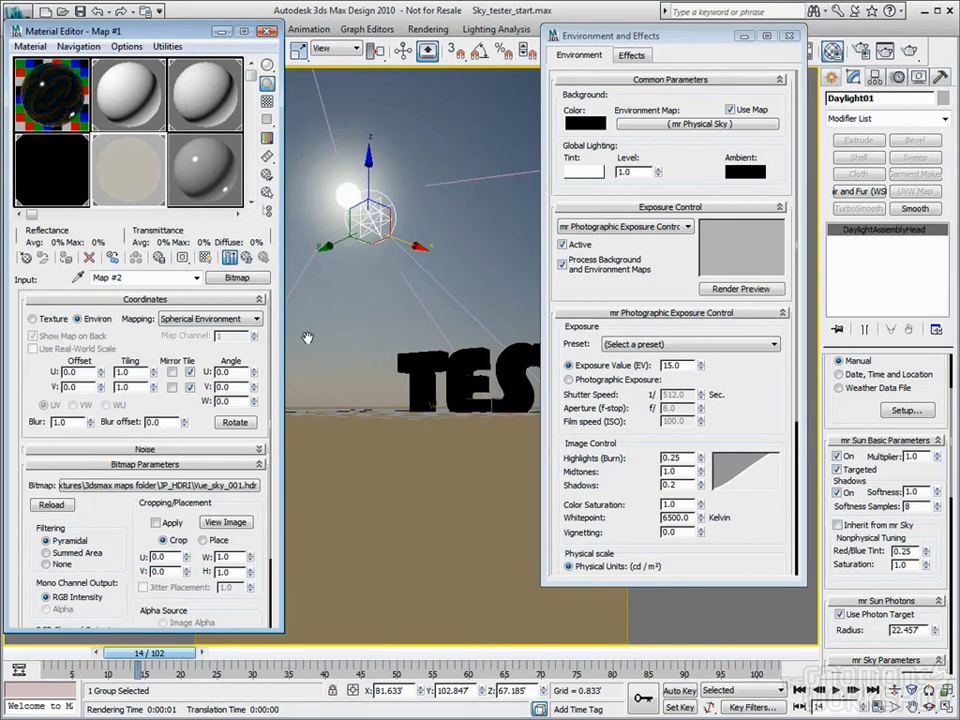
{"action": "left_click", "coordinate": [44, 172]}
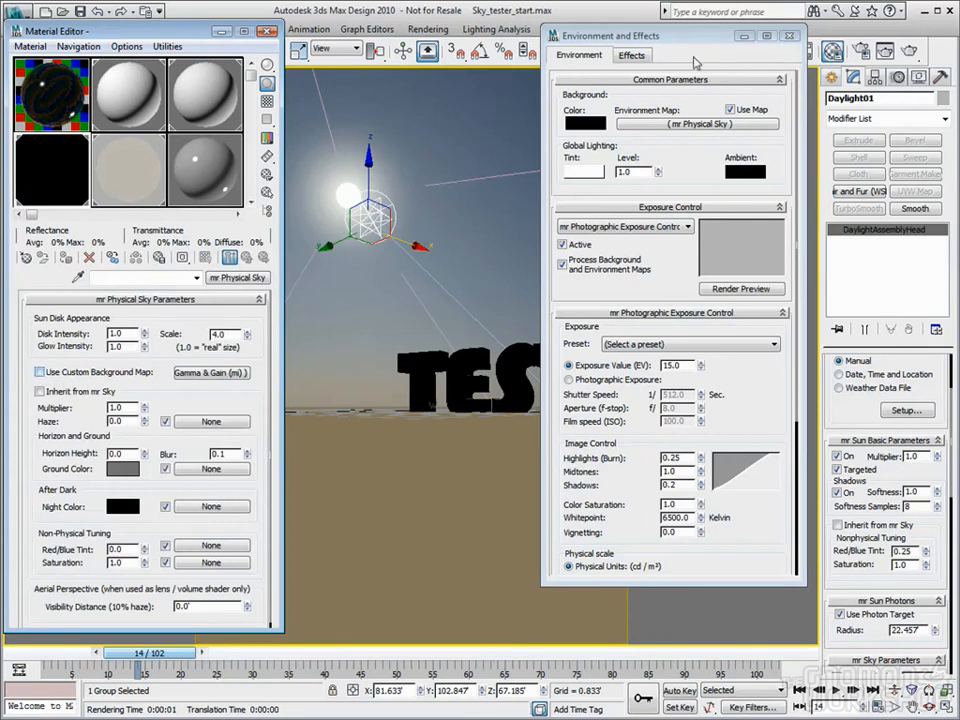
{"action": "left_click", "coordinate": [907, 54]}
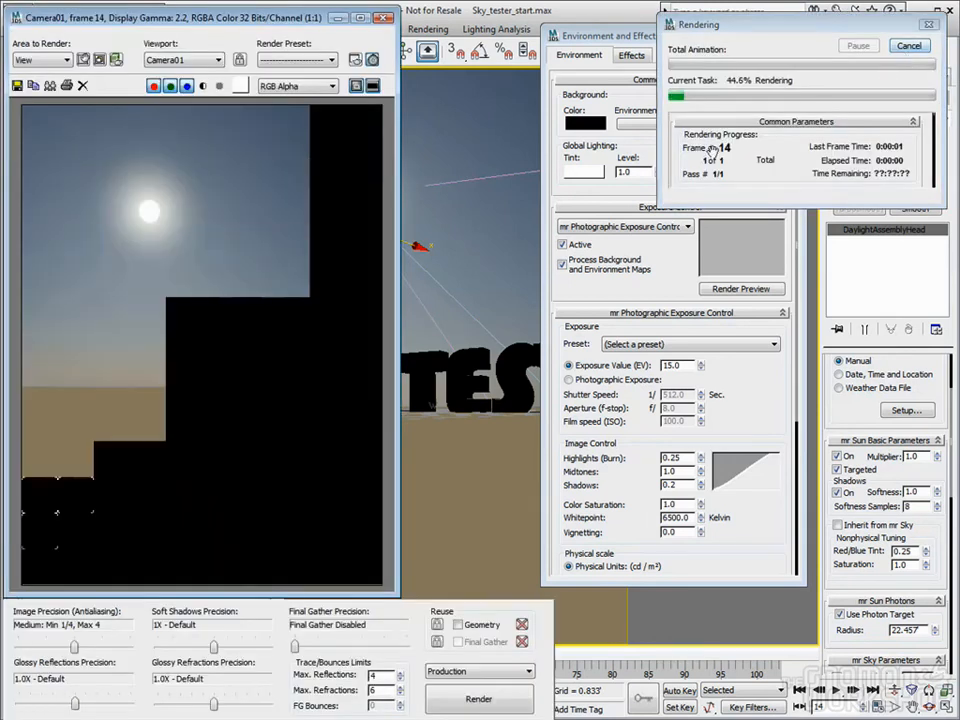
Inspect the pixel values across the rendered sky
{"action": "right_click", "coordinate": [320, 206]}
{"action": "right_click_drag", "start_coordinate": [318, 203], "coordinate": [151, 212]}
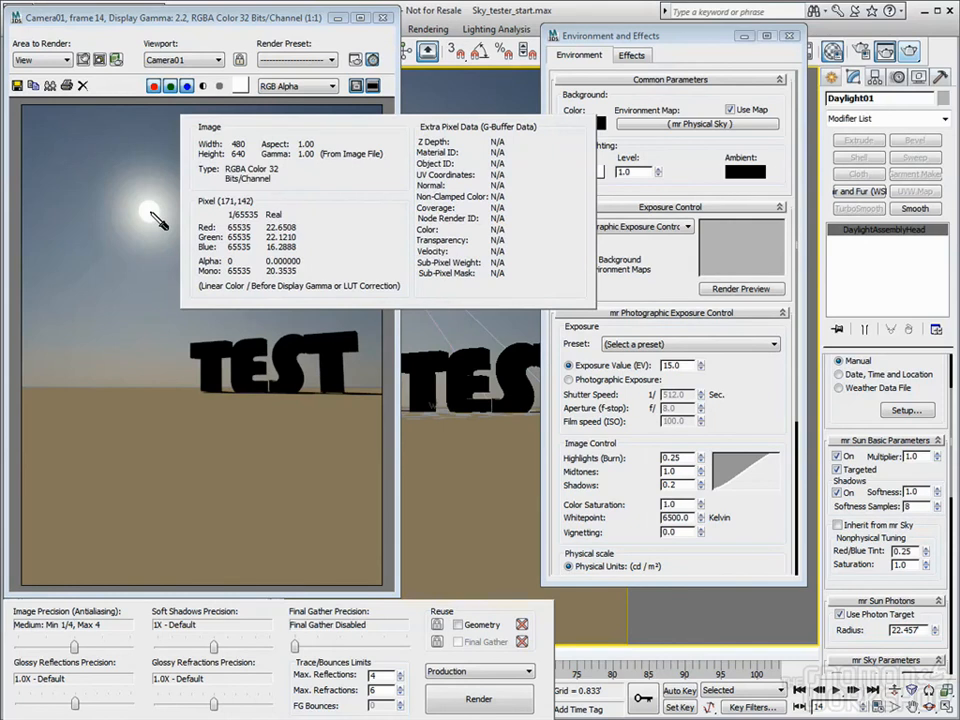
{"action": "right_click_drag", "start_coordinate": [151, 212], "coordinate": [177, 212]}
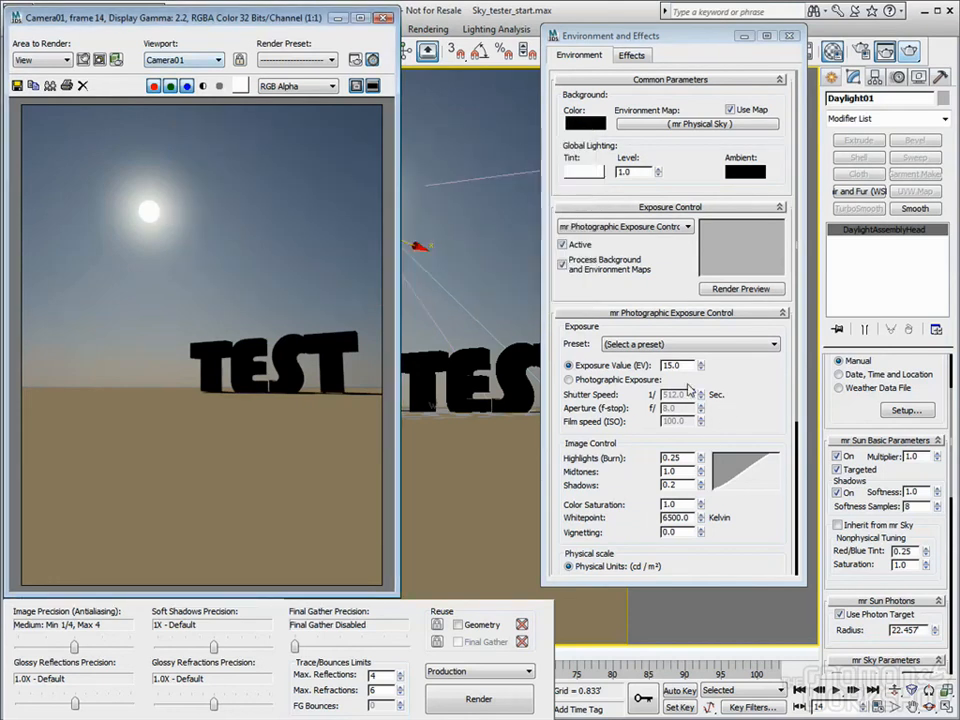
Lower the exposure value to 12.0, re-render, and bring up the Material Editor
{"action": "mouse_move", "coordinate": [701, 366]}
{"action": "left_mouse_down"}
{"action": "mouse_move", "coordinate": [704, 384]}
{"action": "mouse_move", "coordinate": [705, 365]}
{"action": "left_mouse_up"}
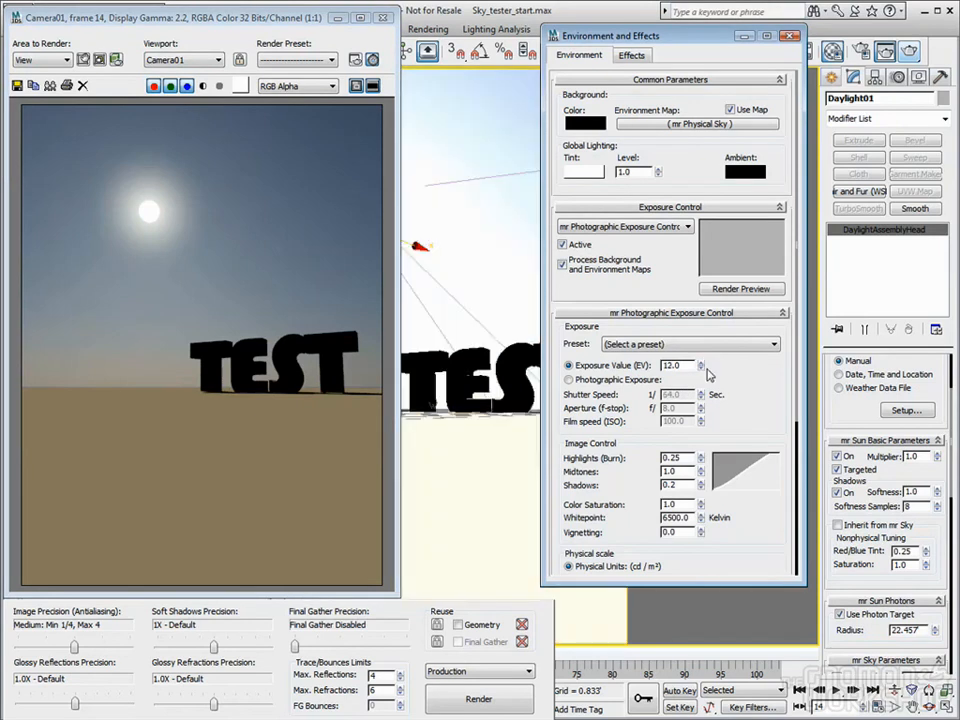
{"action": "left_click", "coordinate": [909, 52]}
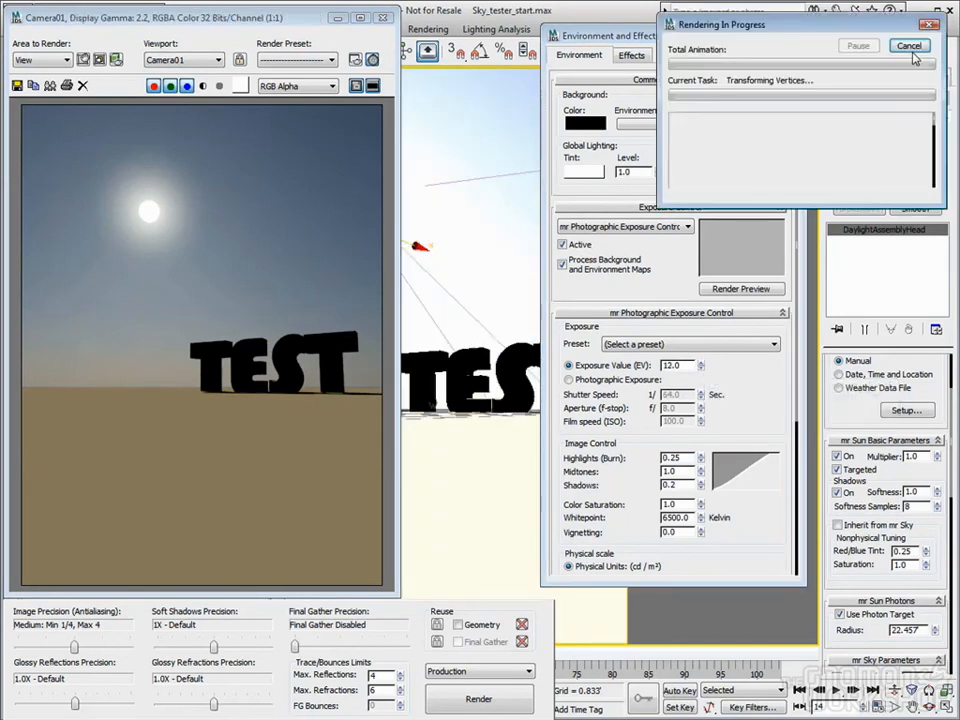
{"action": "left_click_drag", "start_coordinate": [262, 232], "coordinate": [152, 272]}
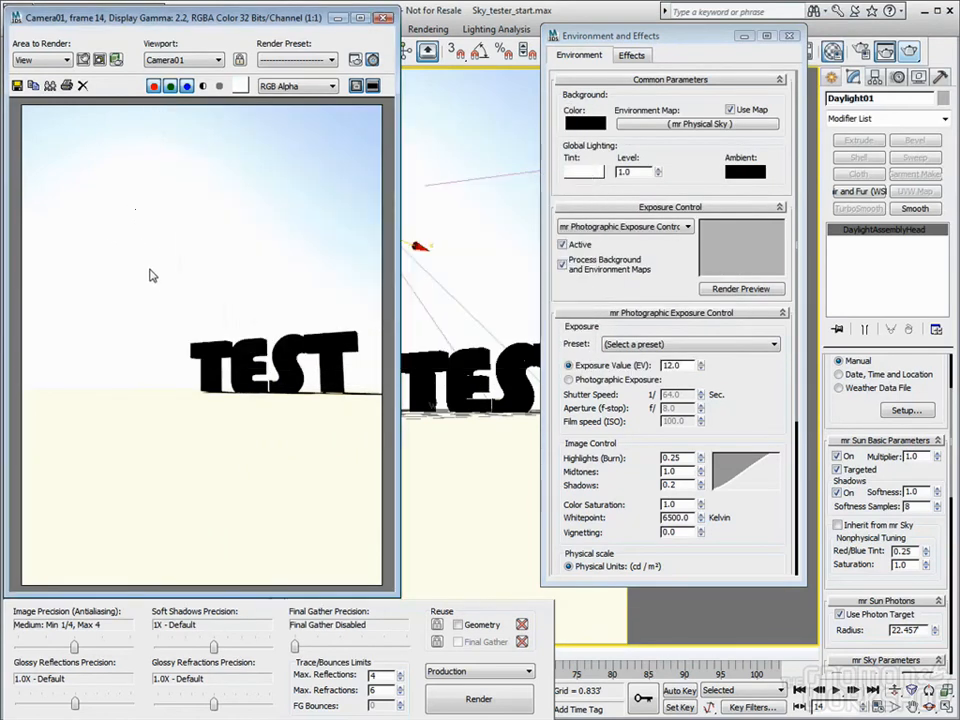
{"action": "key", "text": "m"}
{"action": "left_click_drag", "start_coordinate": [257, 22], "coordinate": [575, 23]}
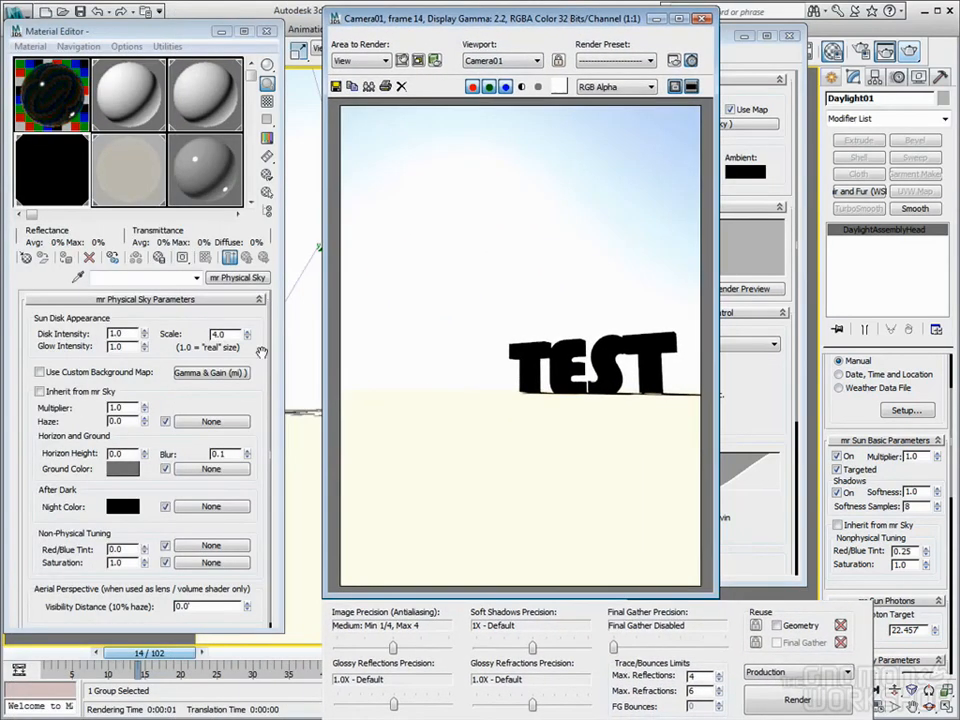
Re-enable the custom background map in mr Physical Sky and open the Gamma & Gain HDRI bitmap
{"action": "left_click", "coordinate": [39, 372]}
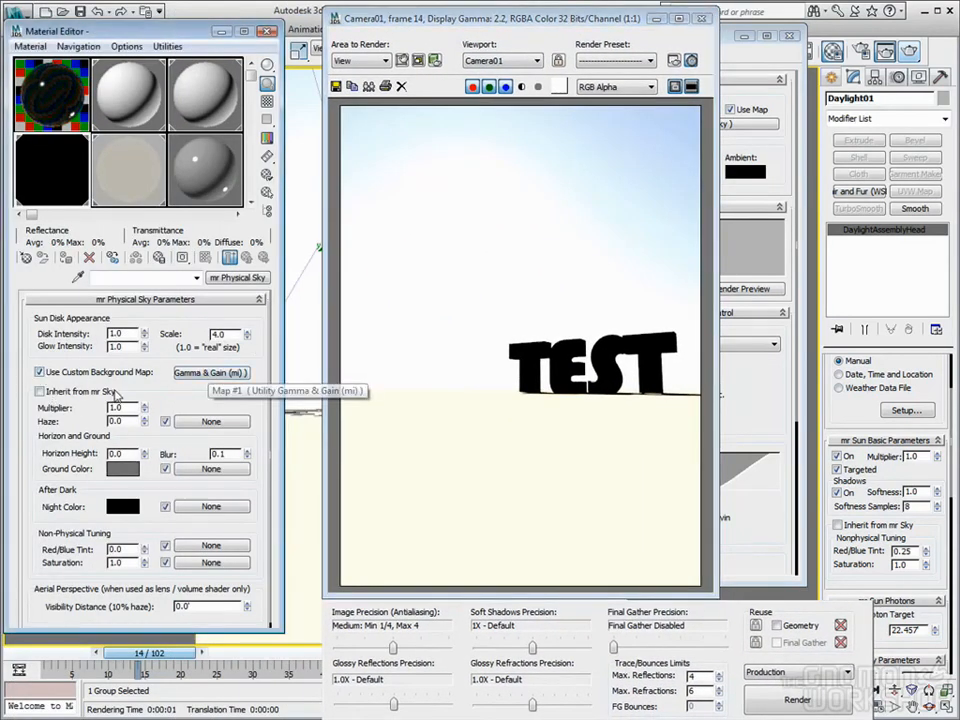
{"action": "left_click", "coordinate": [218, 373]}
{"action": "left_click", "coordinate": [257, 318]}
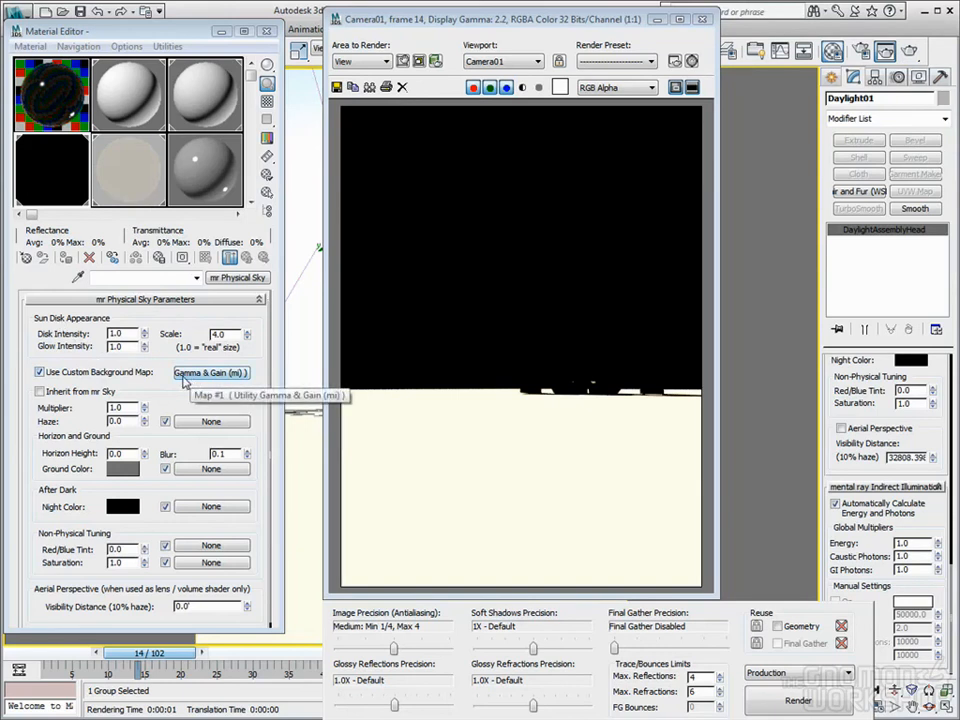
{"action": "left_click", "coordinate": [134, 193]}
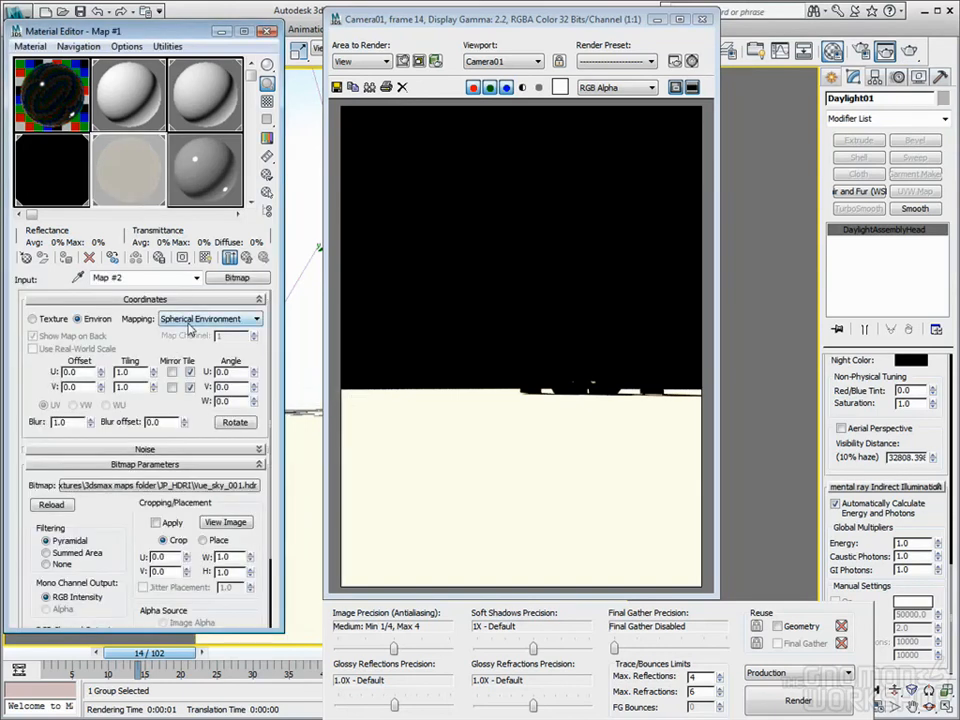
{"action": "left_click", "coordinate": [249, 258]}
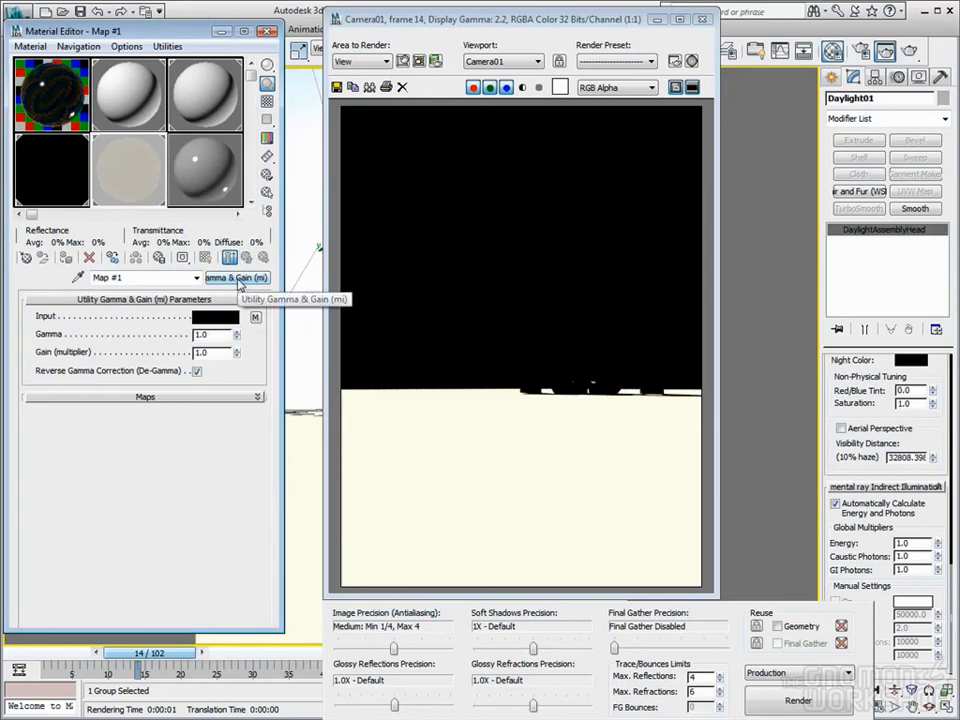
{"action": "left_click", "coordinate": [257, 318]}
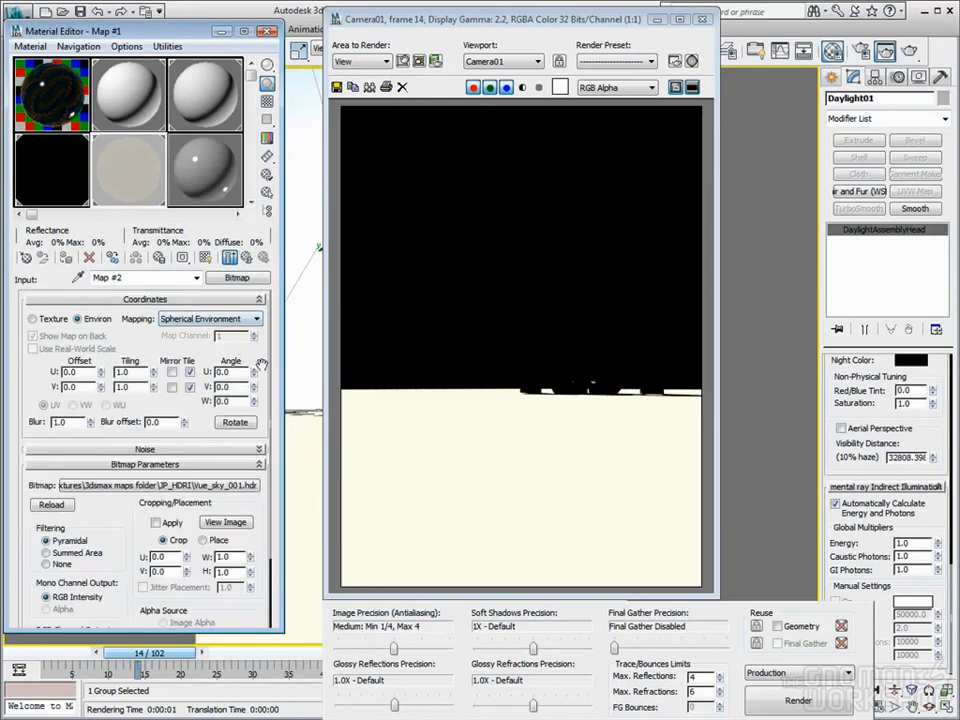
{"action": "scroll", "coordinate": [228, 378], "scroll_direction": "down", "scroll_amount": 5}
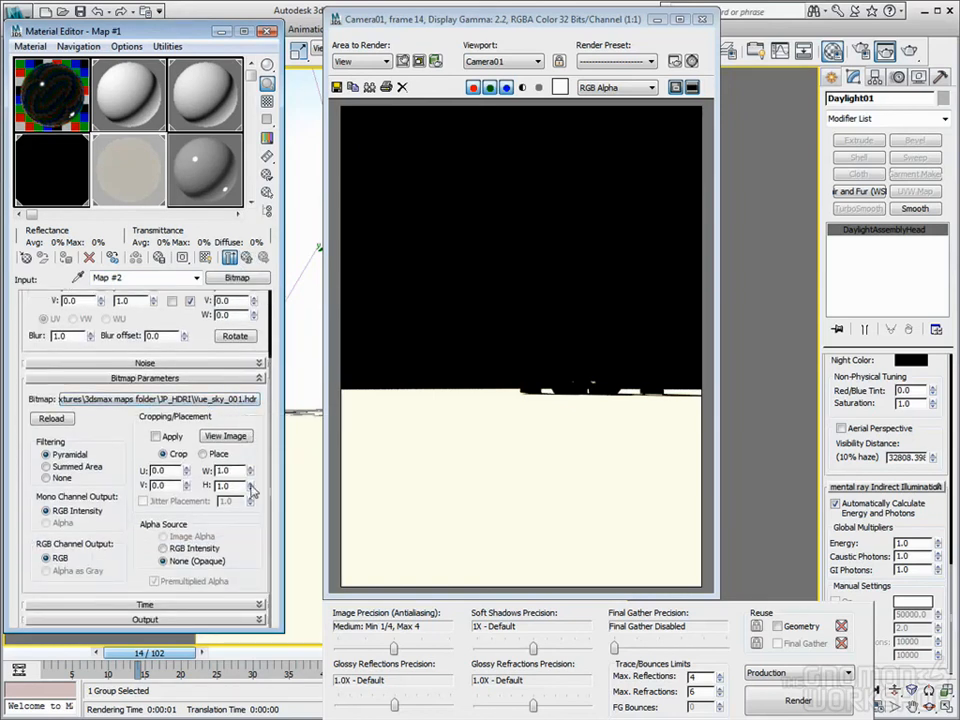
{"action": "left_click", "coordinate": [208, 620]}
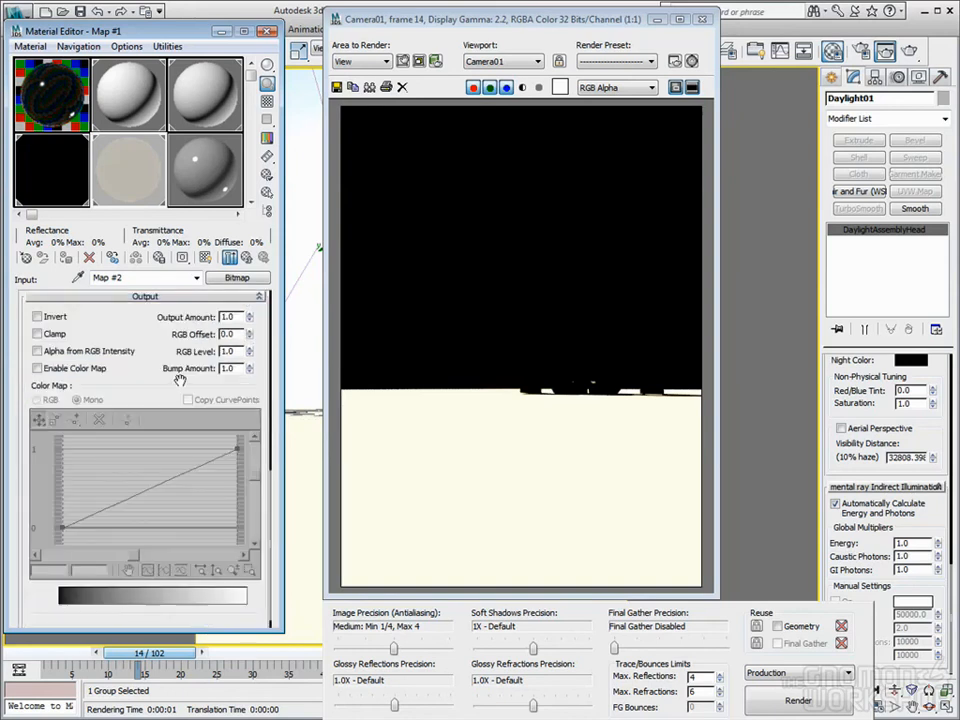
{"action": "left_click", "coordinate": [245, 259]}
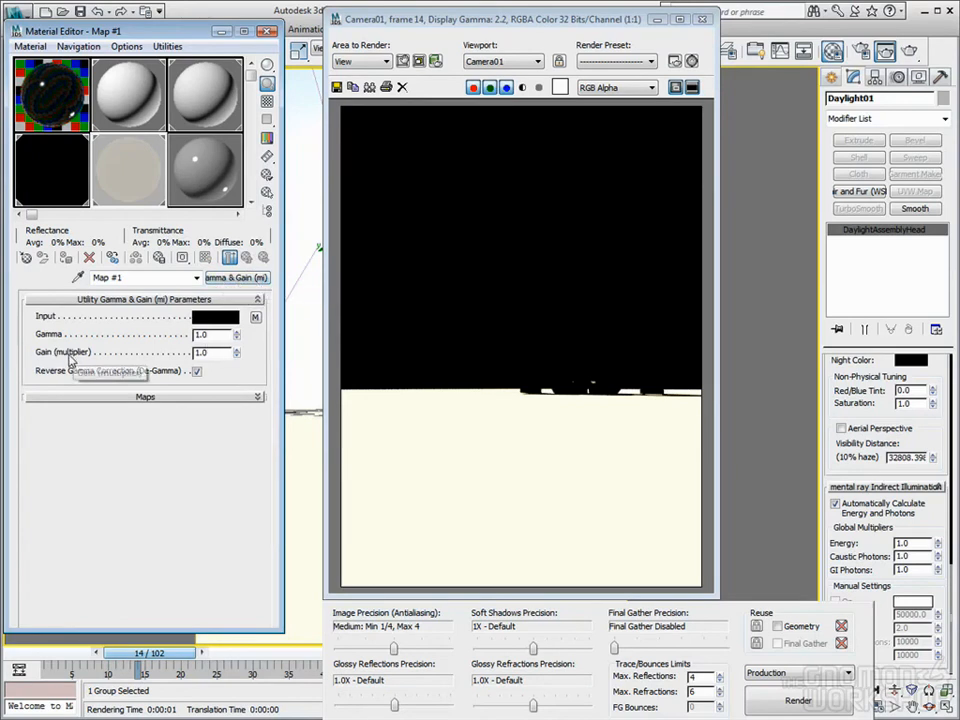
{"action": "left_click", "coordinate": [197, 371]}
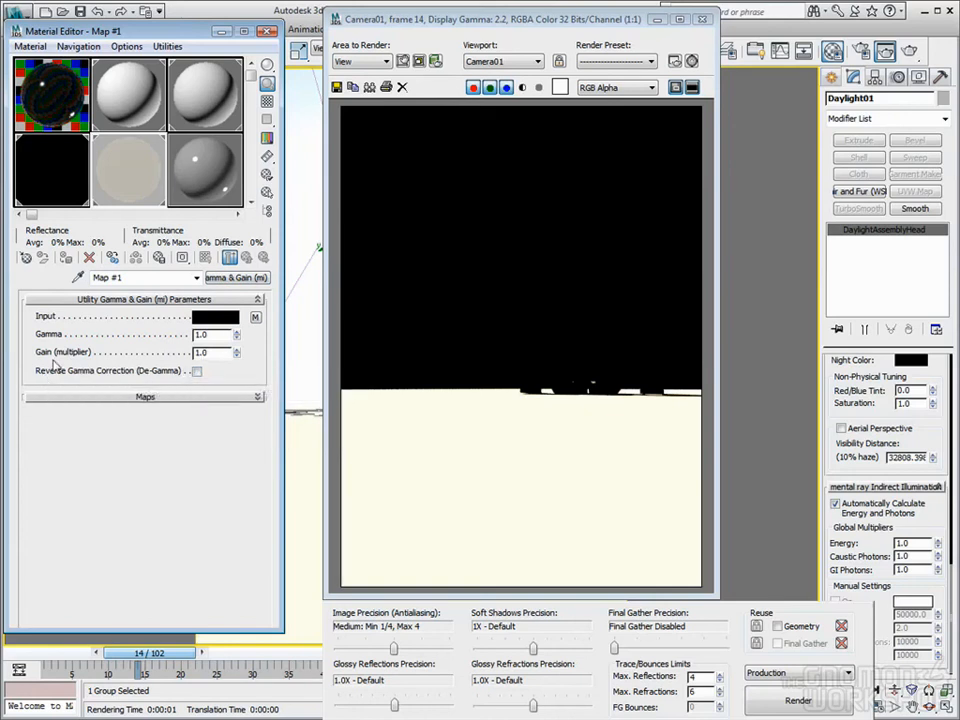
{"action": "left_click_drag", "start_coordinate": [213, 354], "coordinate": [154, 358]}
Set the Gamma & Gain multiplier to 20000 and render the camera view
{"action": "double_click", "coordinate": [217, 352]}
{"action": "type", "text": "2"}
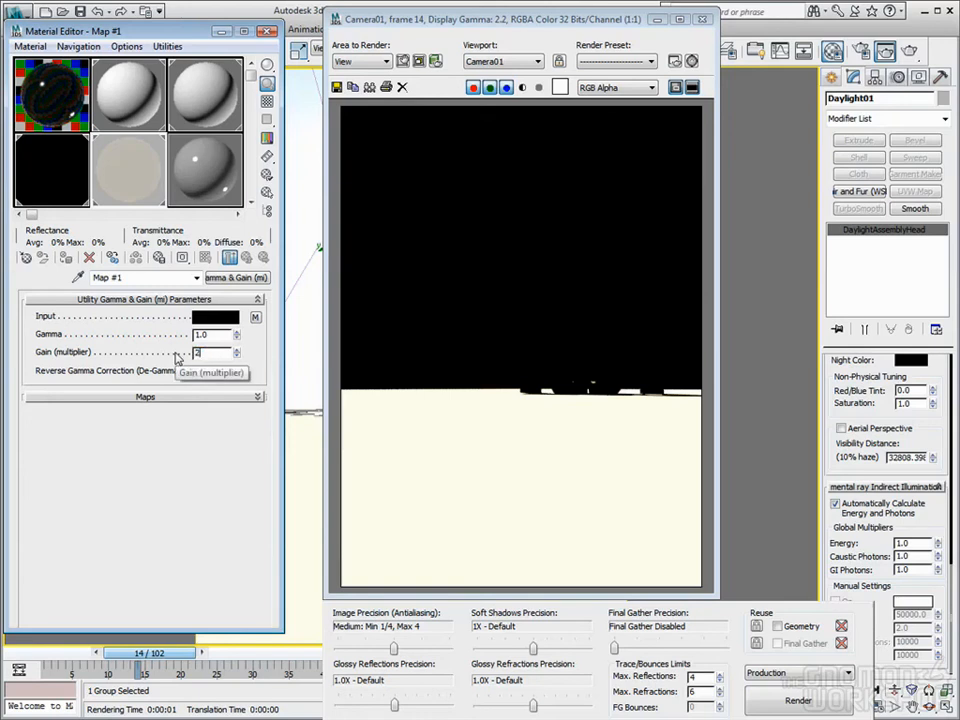
{"action": "type", "text": "000"}
{"action": "key", "text": "Return"}
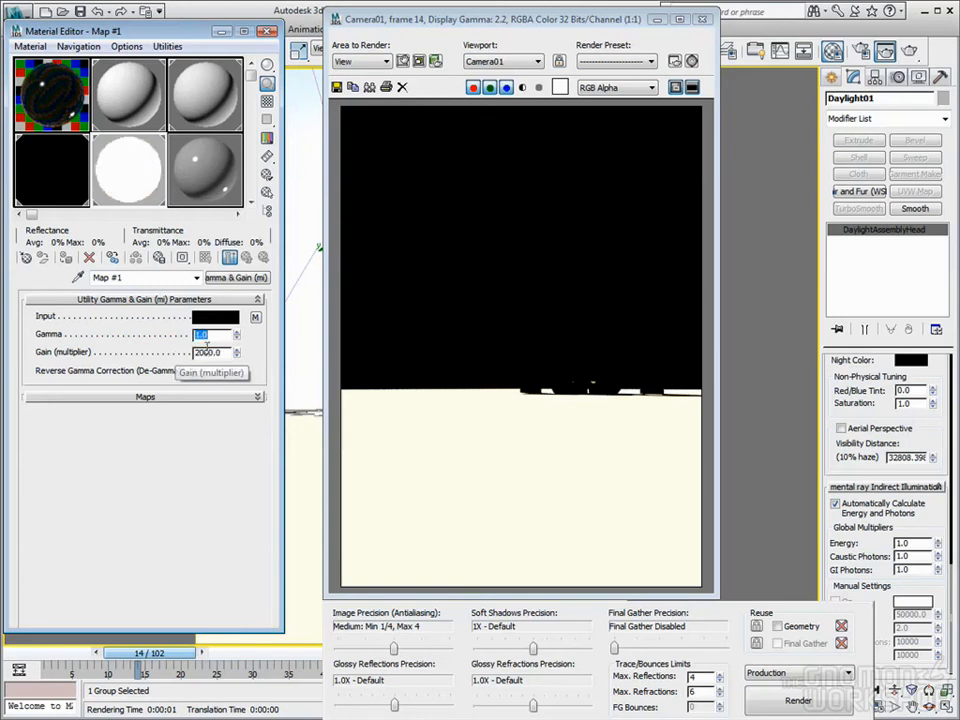
{"action": "left_click", "coordinate": [208, 354]}
{"action": "type", "text": "0"}
{"action": "key", "text": "Tab"}
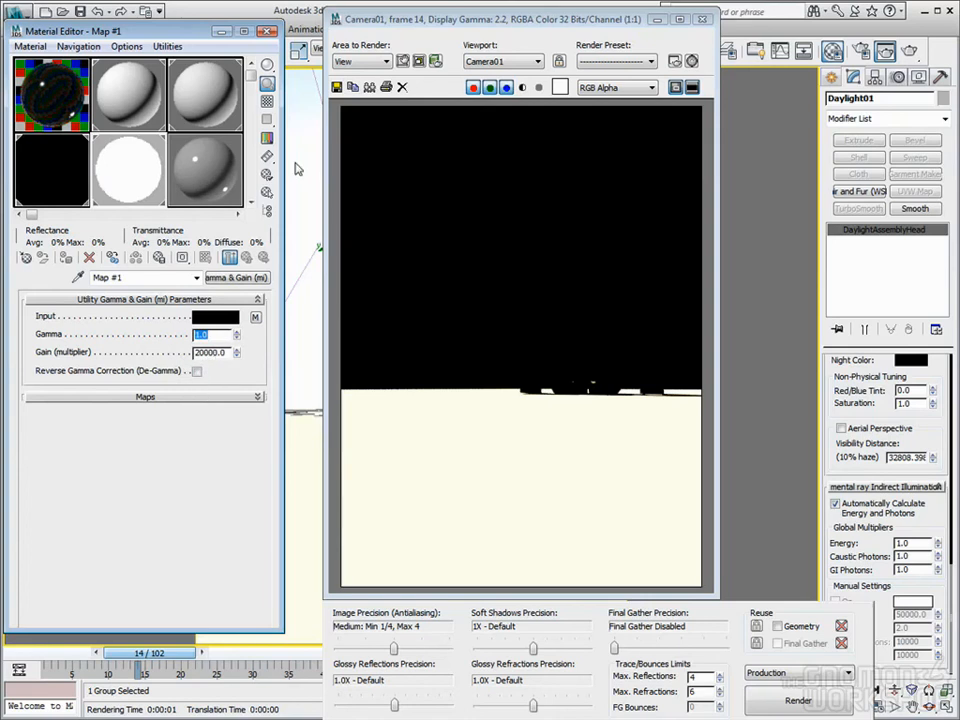
{"action": "left_click", "coordinate": [863, 53]}
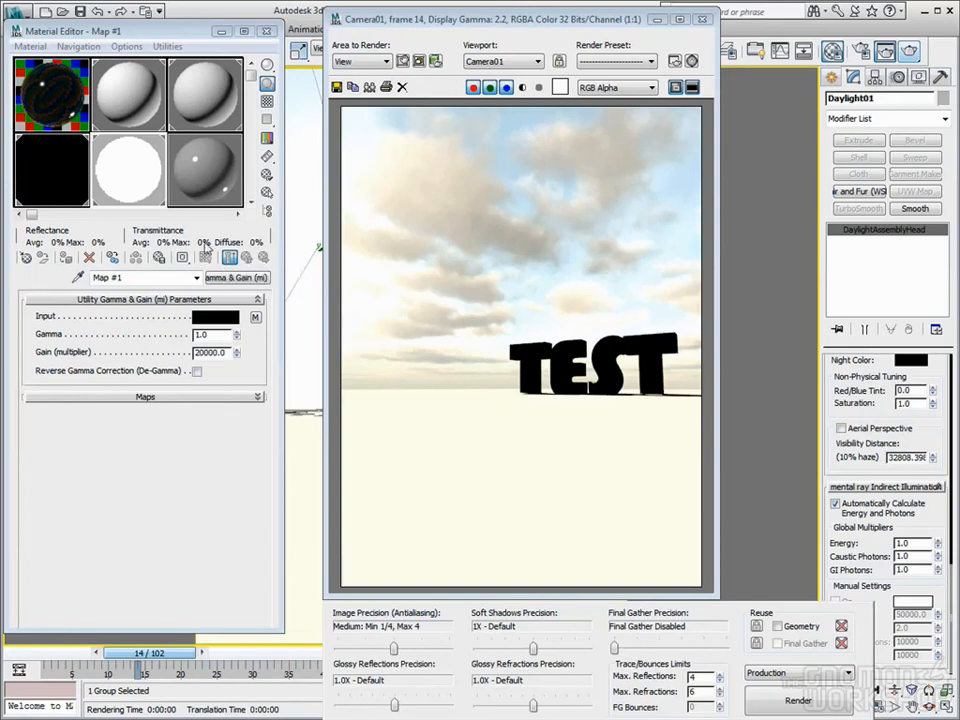
Clear and close the render window, then turn off mr Physical Sky's custom cloud background map
{"action": "left_click", "coordinate": [55, 180]}
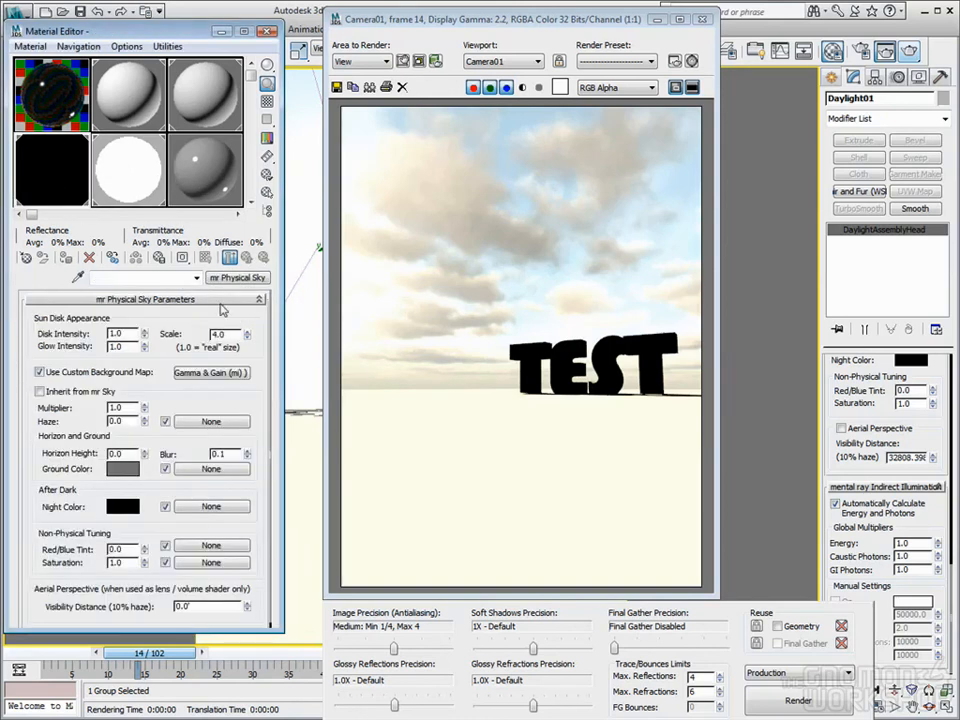
{"action": "left_click", "coordinate": [304, 325]}
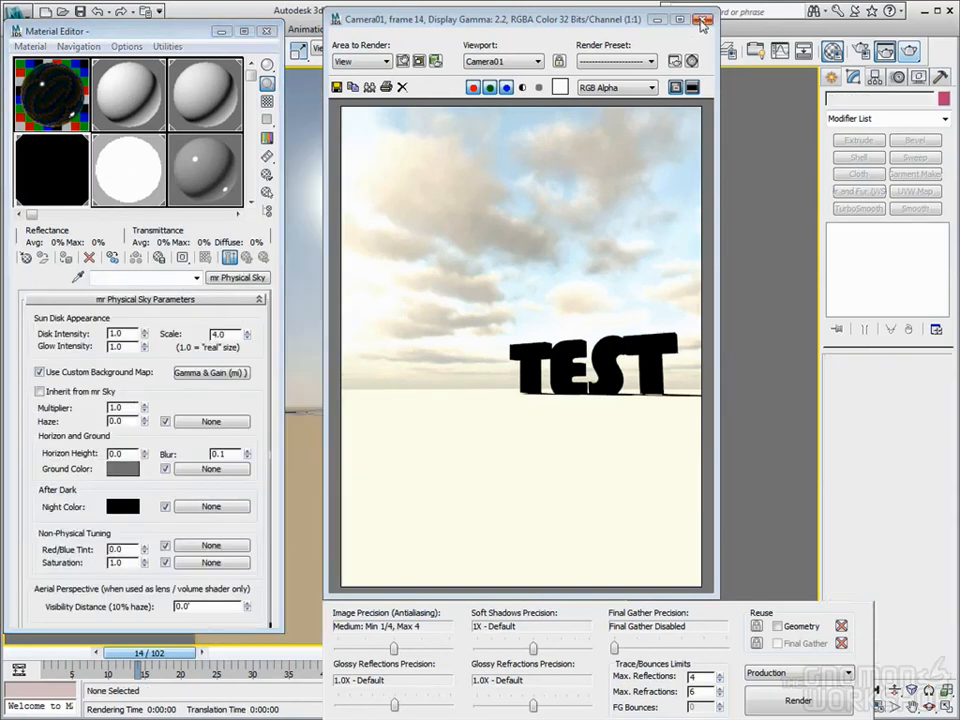
{"action": "left_click", "coordinate": [402, 88]}
{"action": "left_click", "coordinate": [703, 19]}
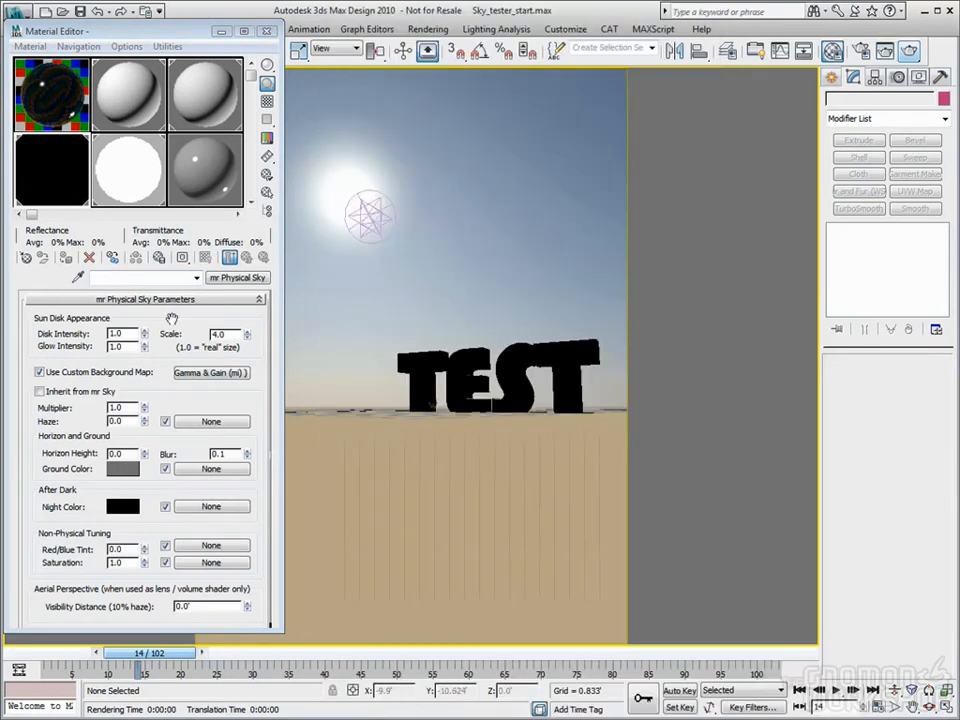
{"action": "left_click", "coordinate": [42, 373]}
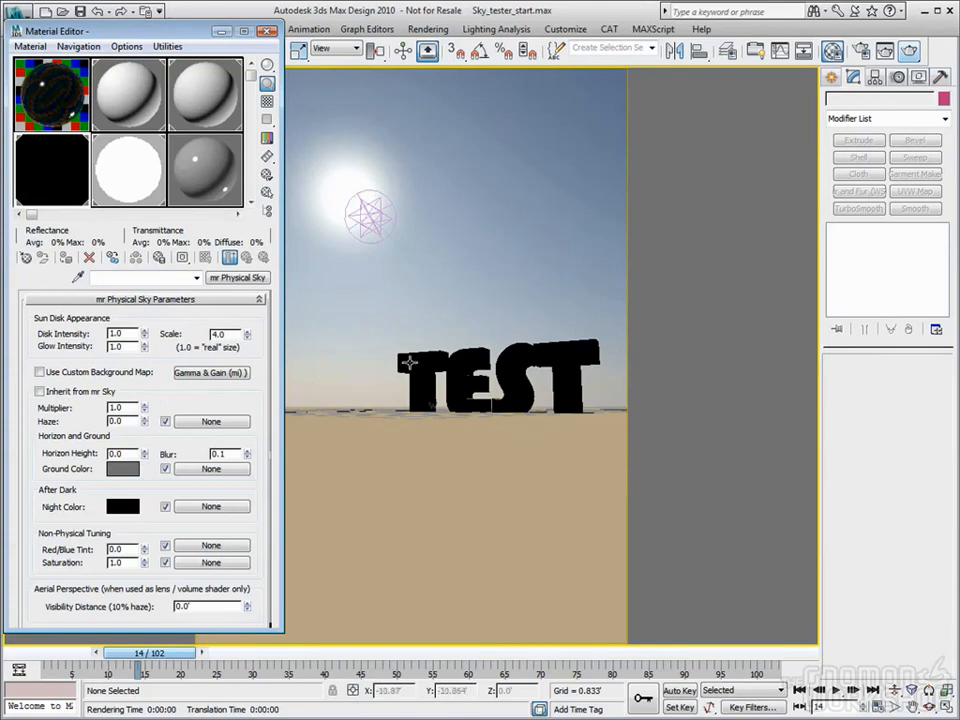
Select Daylight01, set the mr Sky Red/Blue Tint to -1.0, and re-render
{"action": "left_click", "coordinate": [368, 225]}
{"action": "scroll", "coordinate": [938, 580], "scroll_direction": "up", "scroll_amount": 5}
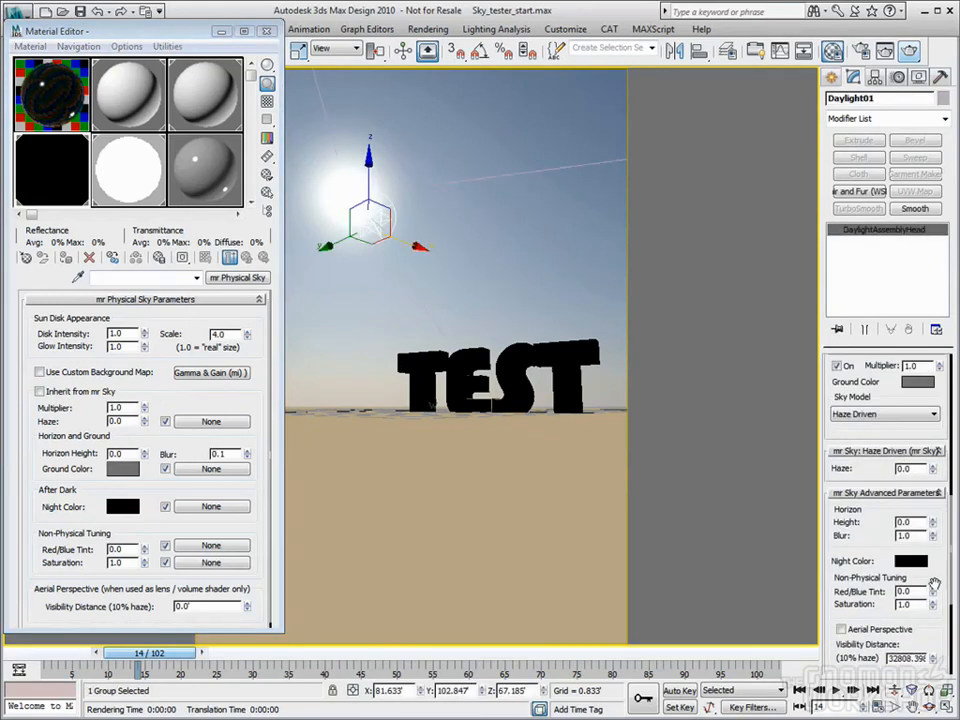
{"action": "scroll", "coordinate": [938, 580], "scroll_direction": "up", "scroll_amount": 5}
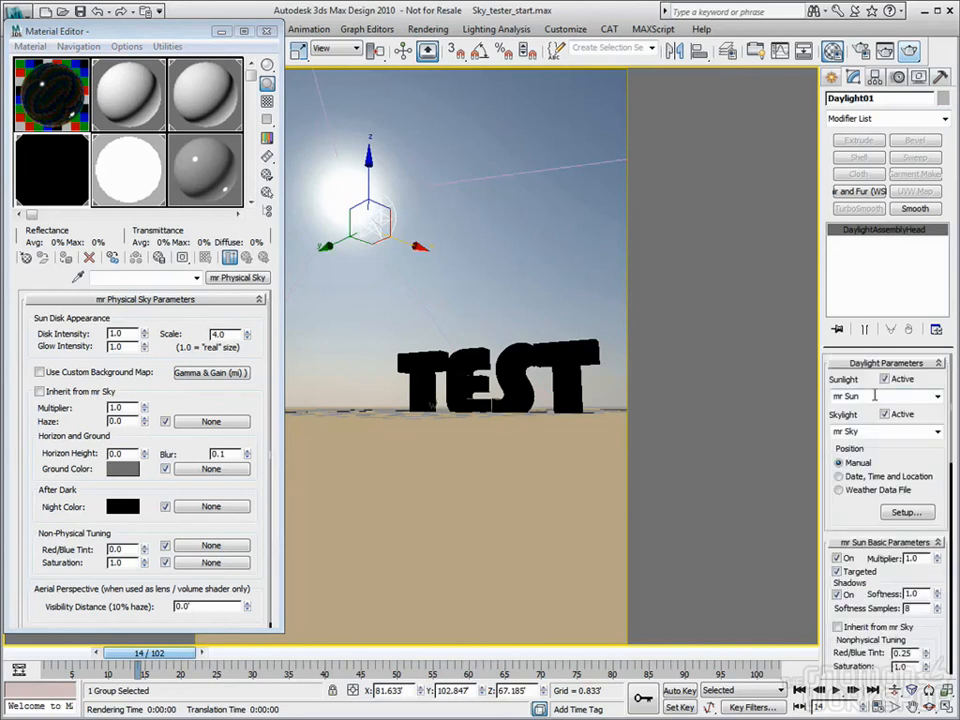
{"action": "scroll", "coordinate": [884, 470], "scroll_direction": "down", "scroll_amount": 10}
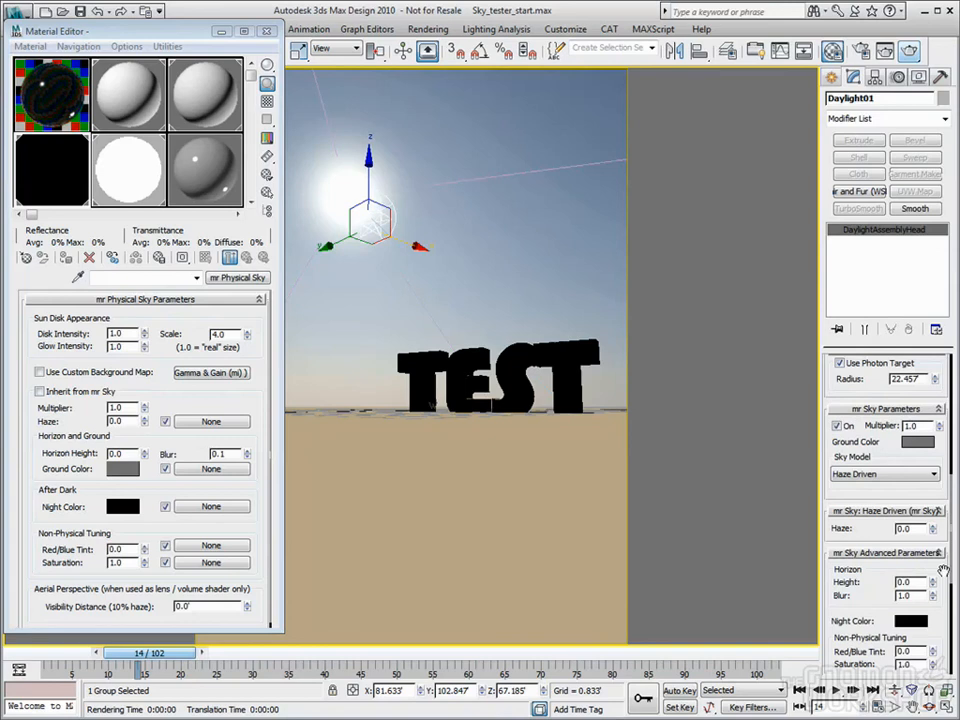
{"action": "scroll", "coordinate": [935, 521], "scroll_direction": "down", "scroll_amount": 2}
{"action": "scroll", "coordinate": [935, 521], "scroll_direction": "down", "scroll_amount": 3}
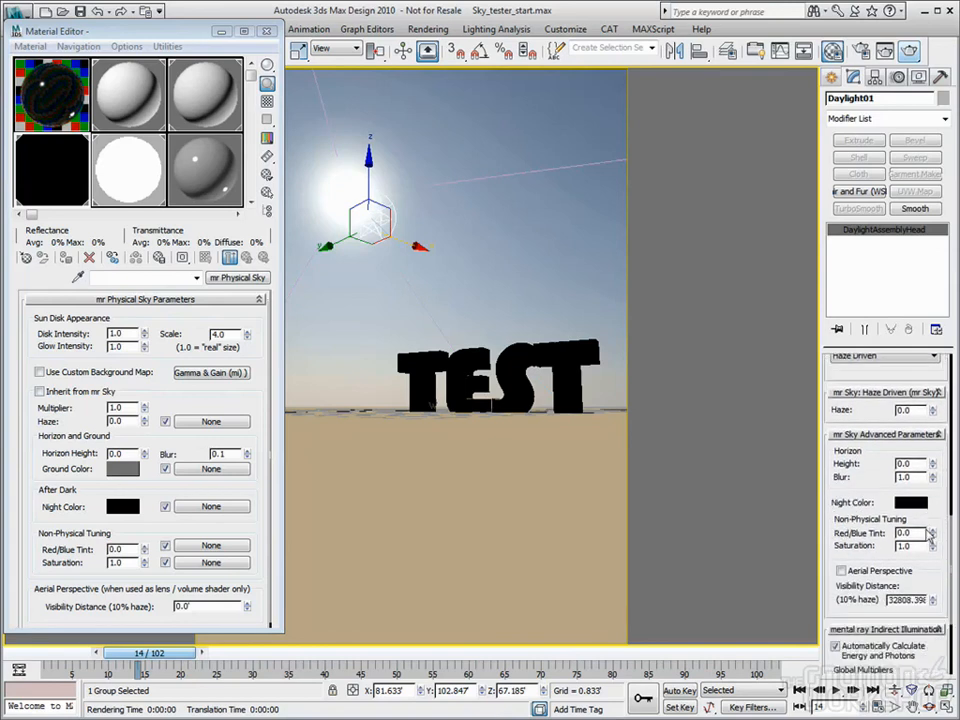
{"action": "left_click_drag", "start_coordinate": [934, 536], "coordinate": [936, 627]}
{"action": "key", "text": "shift+q"}
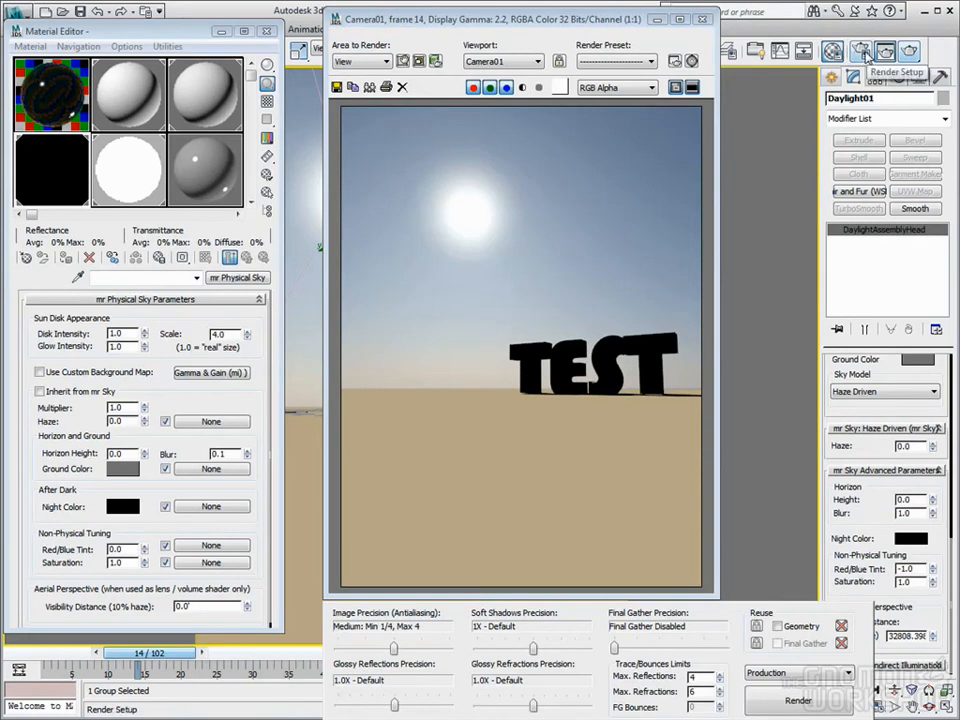
{"action": "scroll", "coordinate": [869, 430], "scroll_direction": "up", "scroll_amount": 6}
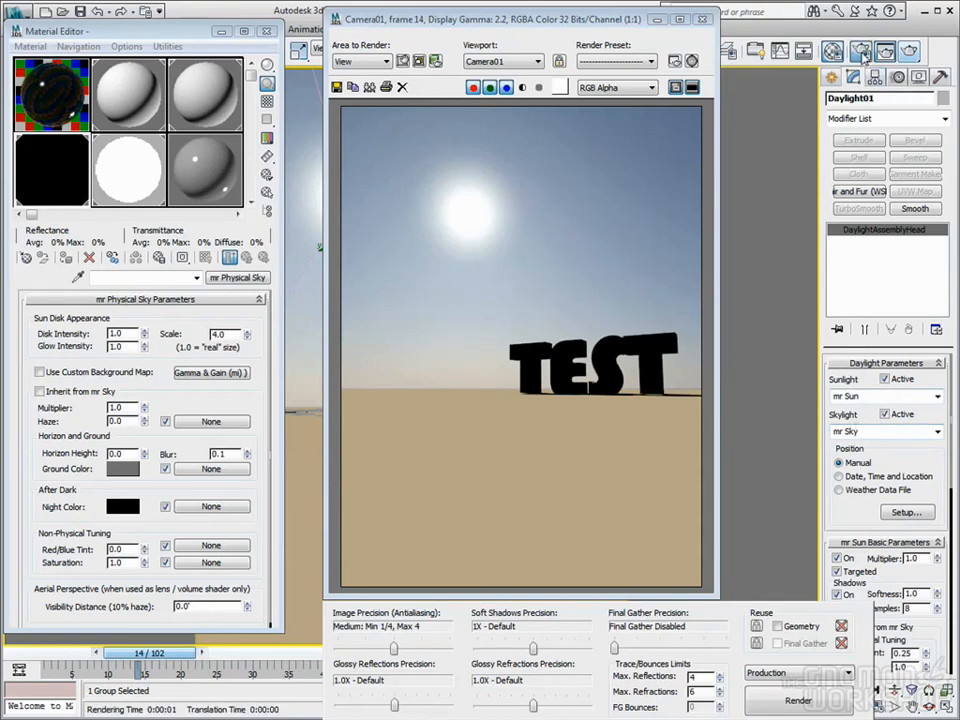
Enable Final Gather in the Indirect Illumination settings and re-render the scene
{"action": "key", "text": "F10"}
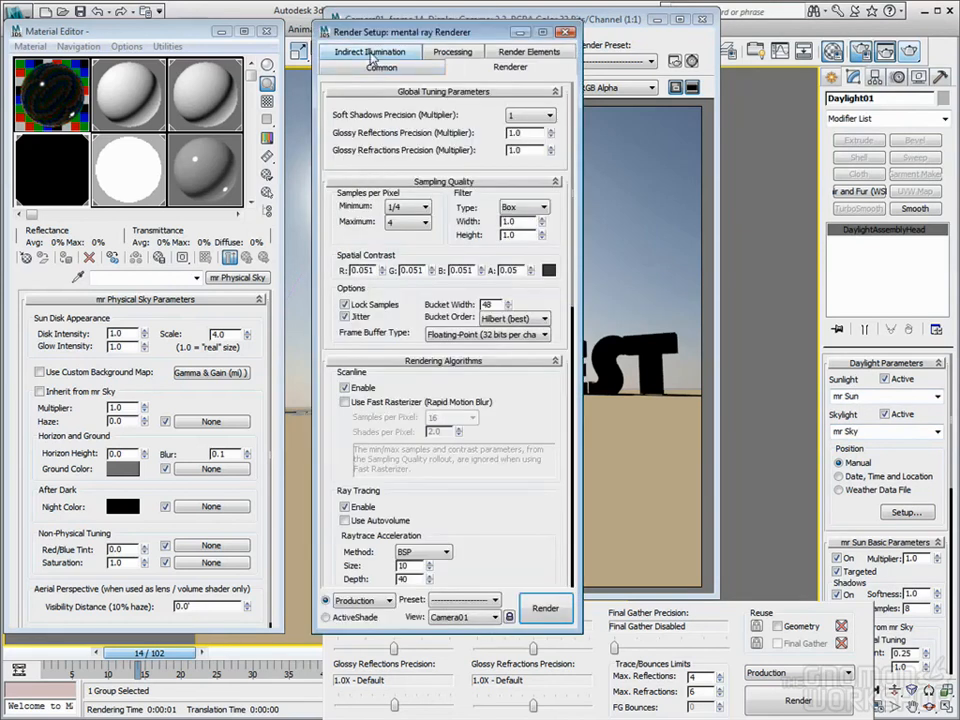
{"action": "left_click", "coordinate": [370, 67]}
{"action": "left_click", "coordinate": [346, 119]}
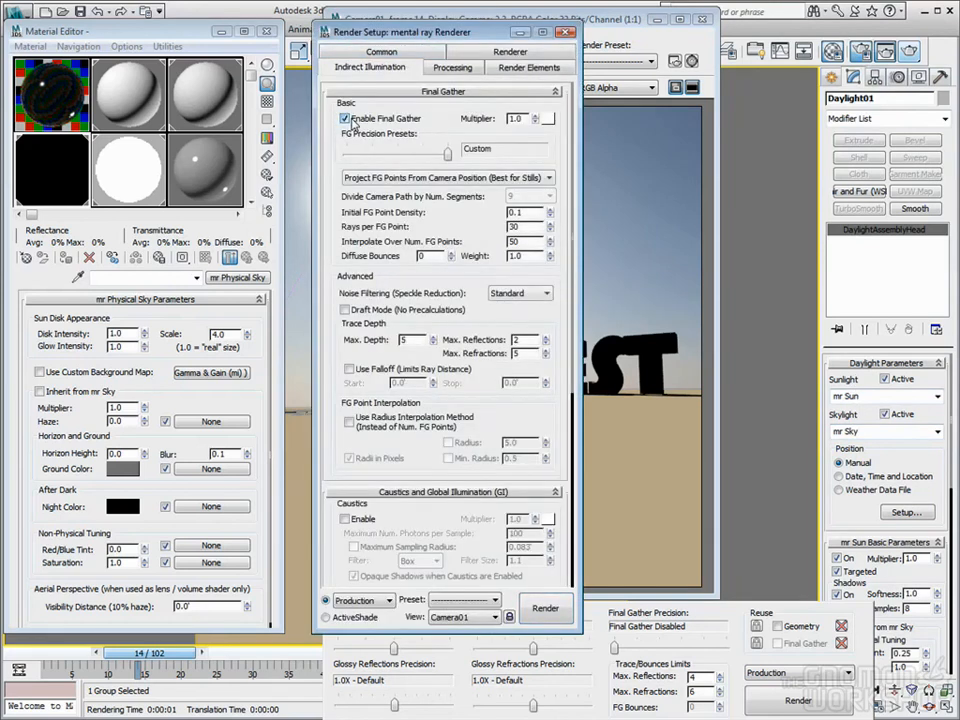
{"action": "left_click", "coordinate": [422, 18]}
{"action": "left_click", "coordinate": [916, 56]}
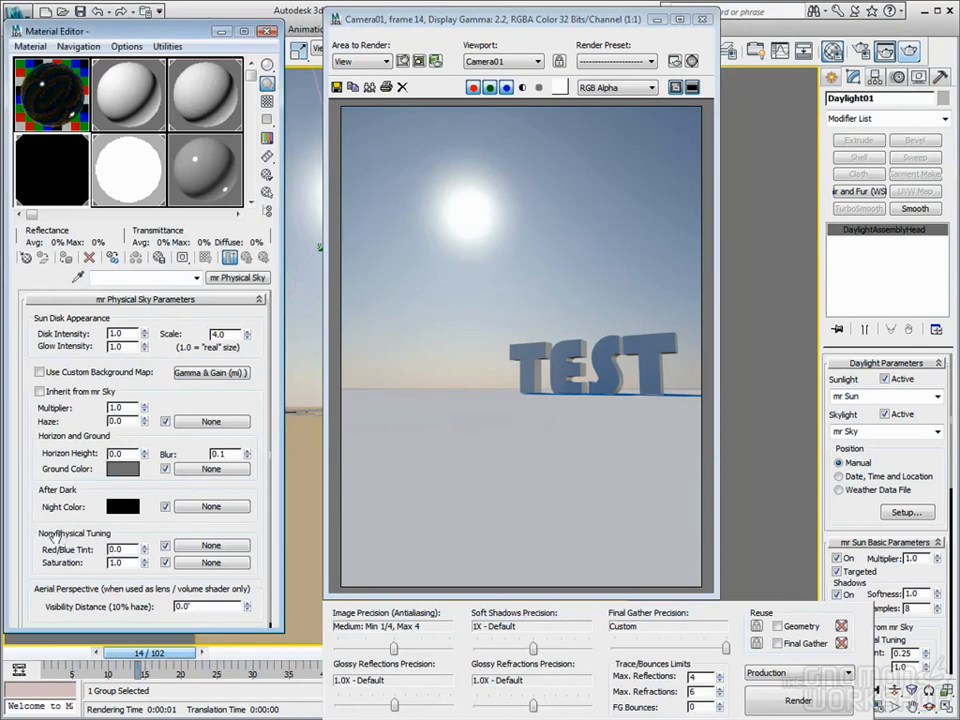
Raise the mr Physical Sky Red/Blue Tint to 1.0
{"action": "left_click_drag", "start_coordinate": [145, 551], "coordinate": [148, 405]}
{"action": "left_click_drag", "start_coordinate": [556, 19], "coordinate": [728, 22]}
{"action": "left_click_drag", "start_coordinate": [662, 19], "coordinate": [532, 19]}
Render with the warm tint, then set the sky multiplier to 0 and render again
{"action": "left_click", "coordinate": [908, 52]}
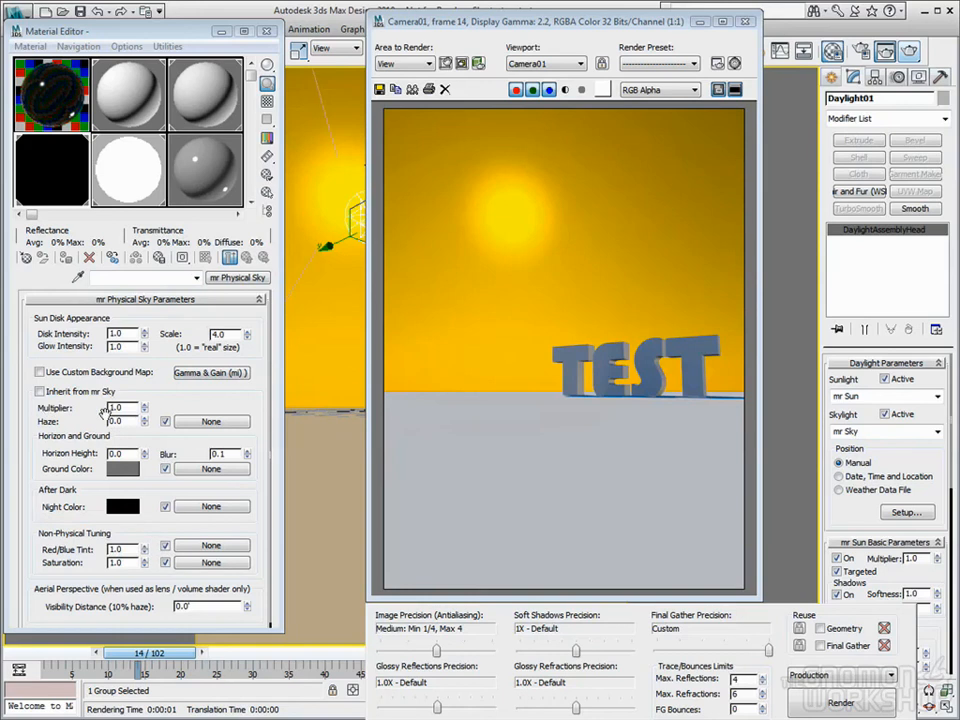
{"action": "right_click", "coordinate": [145, 410]}
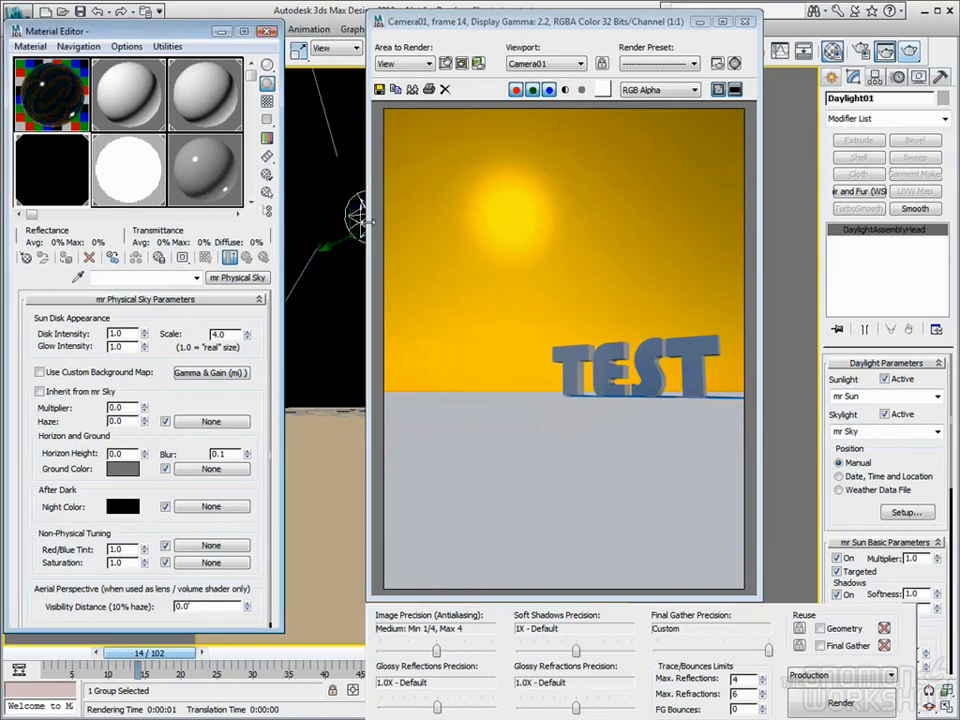
{"action": "left_click", "coordinate": [908, 50]}
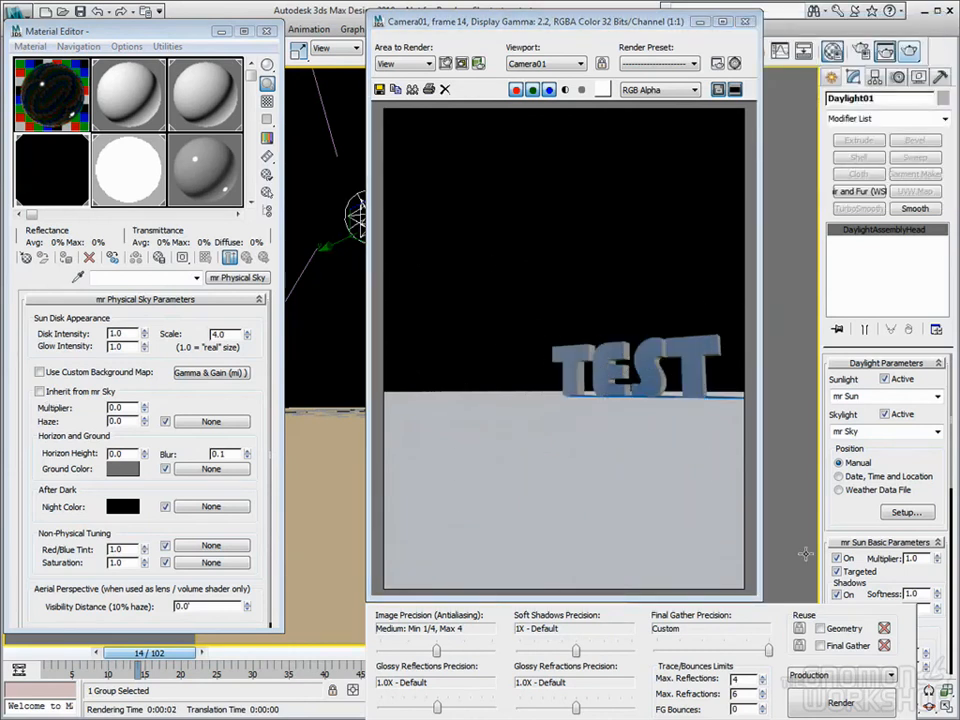
Reset the mr Sky Red/Blue Tint to 0.0 and rearrange the render window
{"action": "scroll", "coordinate": [842, 485], "scroll_direction": "down", "scroll_amount": 2}
{"action": "scroll", "coordinate": [842, 485], "scroll_direction": "down", "scroll_amount": 10}
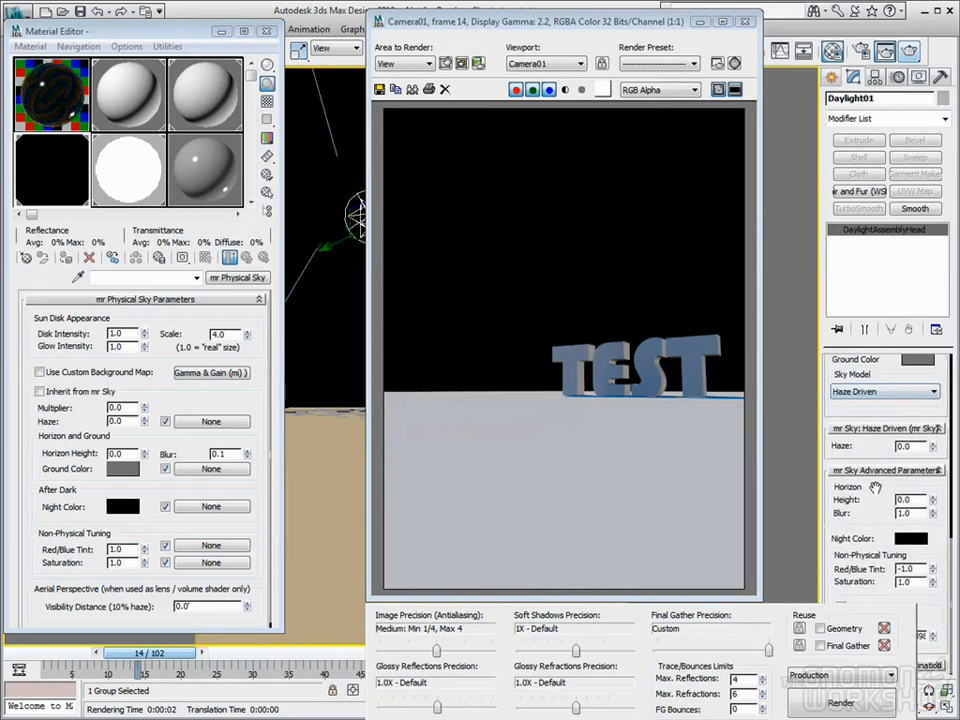
{"action": "right_click", "coordinate": [932, 568]}
{"action": "left_click", "coordinate": [734, 89]}
{"action": "left_click_drag", "start_coordinate": [663, 25], "coordinate": [648, 95]}
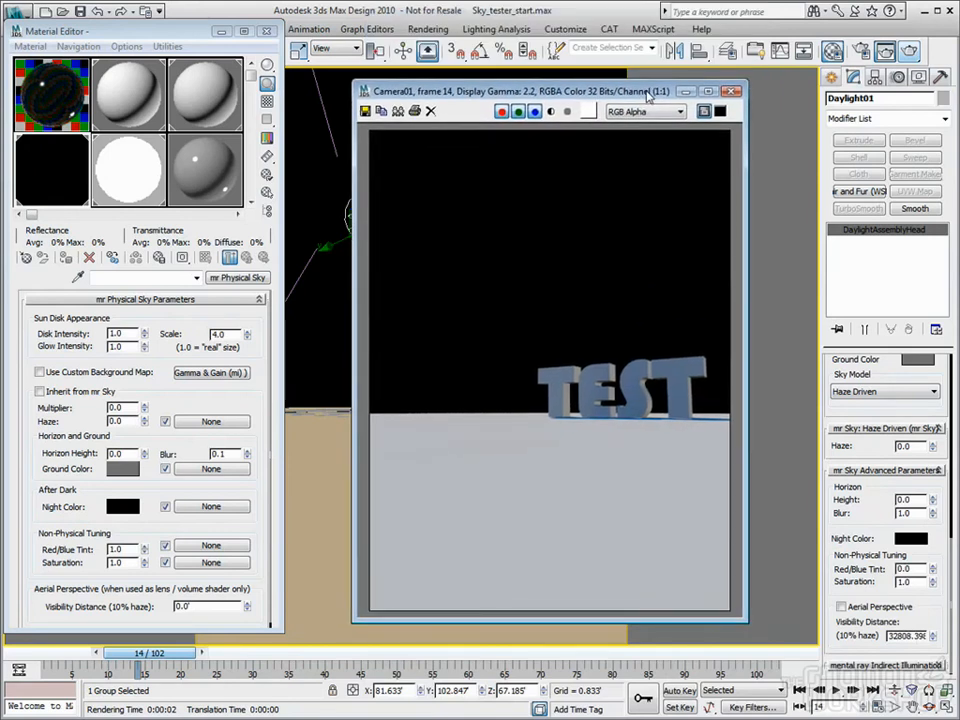
{"action": "left_click", "coordinate": [720, 111]}
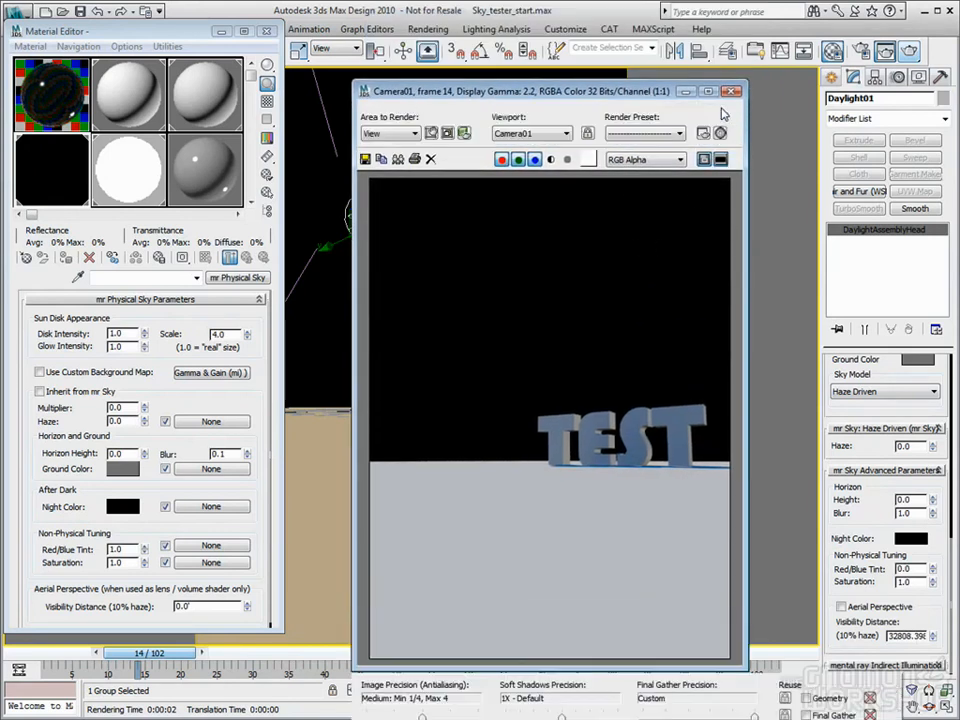
{"action": "left_click", "coordinate": [720, 165]}
{"action": "left_click_drag", "start_coordinate": [642, 90], "coordinate": [622, 52]}
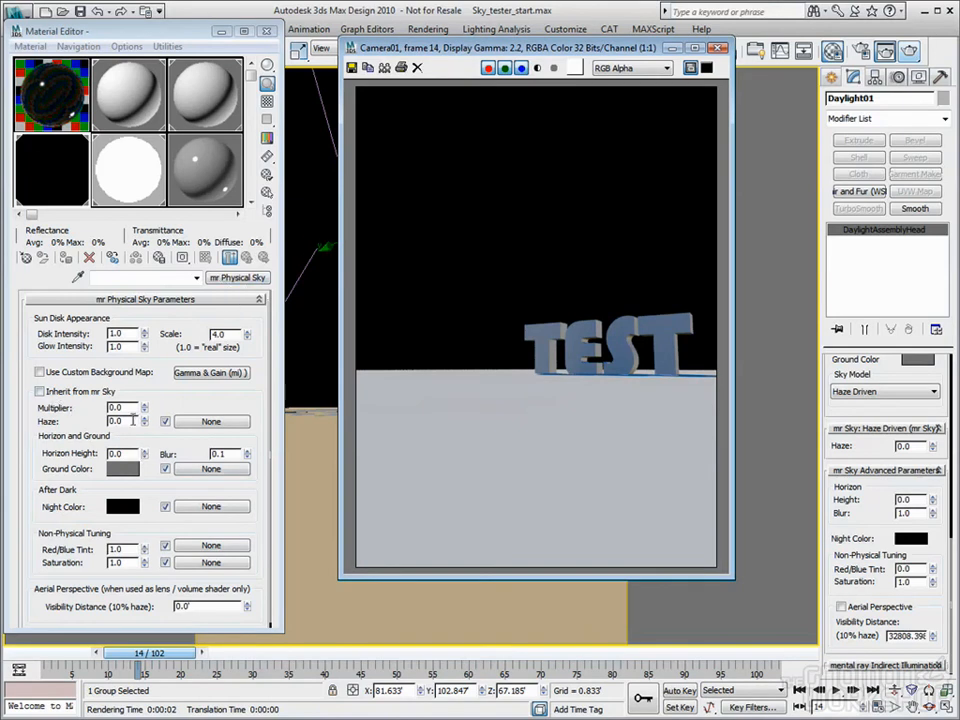
Set the physical sky multiplier to 1.0 and try a warmer Red/Blue Tint
{"action": "left_click_drag", "start_coordinate": [132, 406], "coordinate": [42, 405]}
{"action": "type", "text": "1"}
{"action": "key", "text": "Return"}
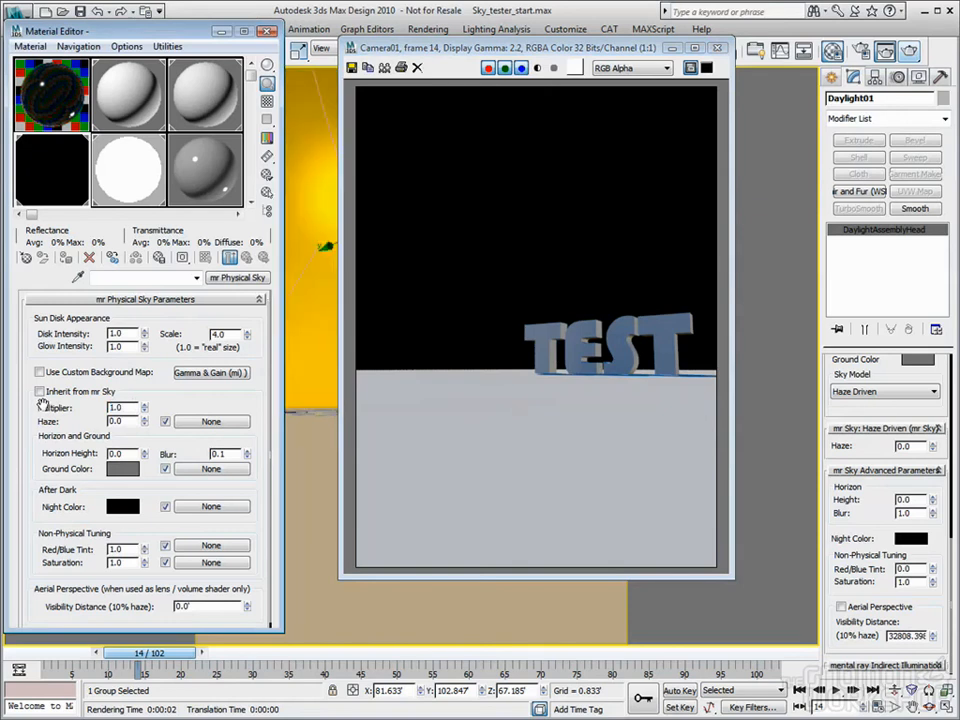
{"action": "mouse_move", "coordinate": [145, 551]}
{"action": "left_mouse_down"}
{"action": "mouse_move", "coordinate": [147, 589]}
{"action": "mouse_move", "coordinate": [146, 534]}
{"action": "left_mouse_up"}
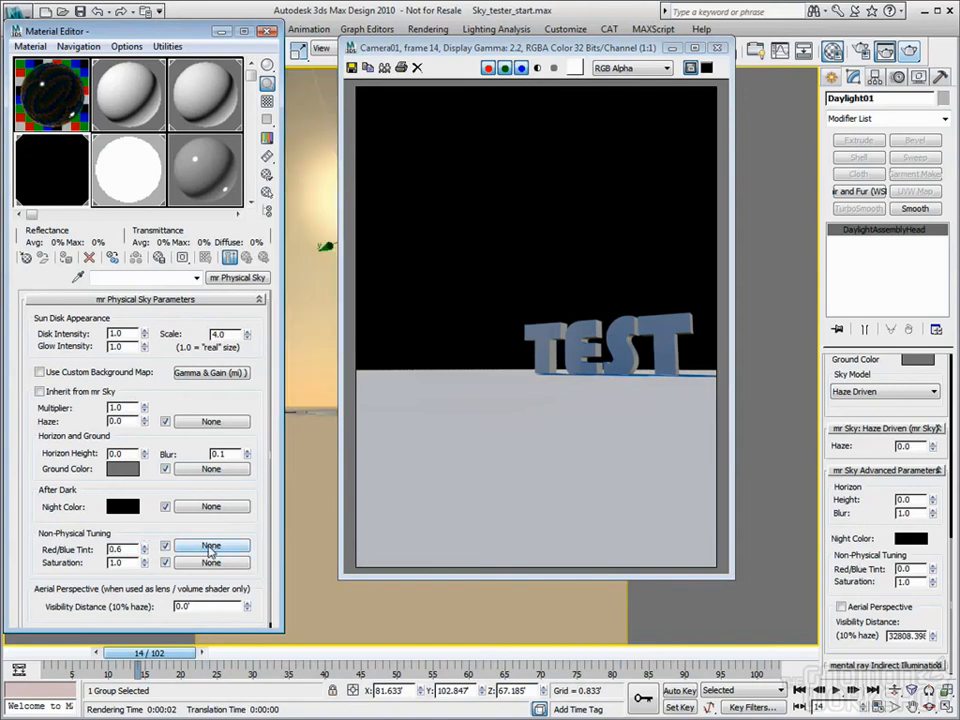